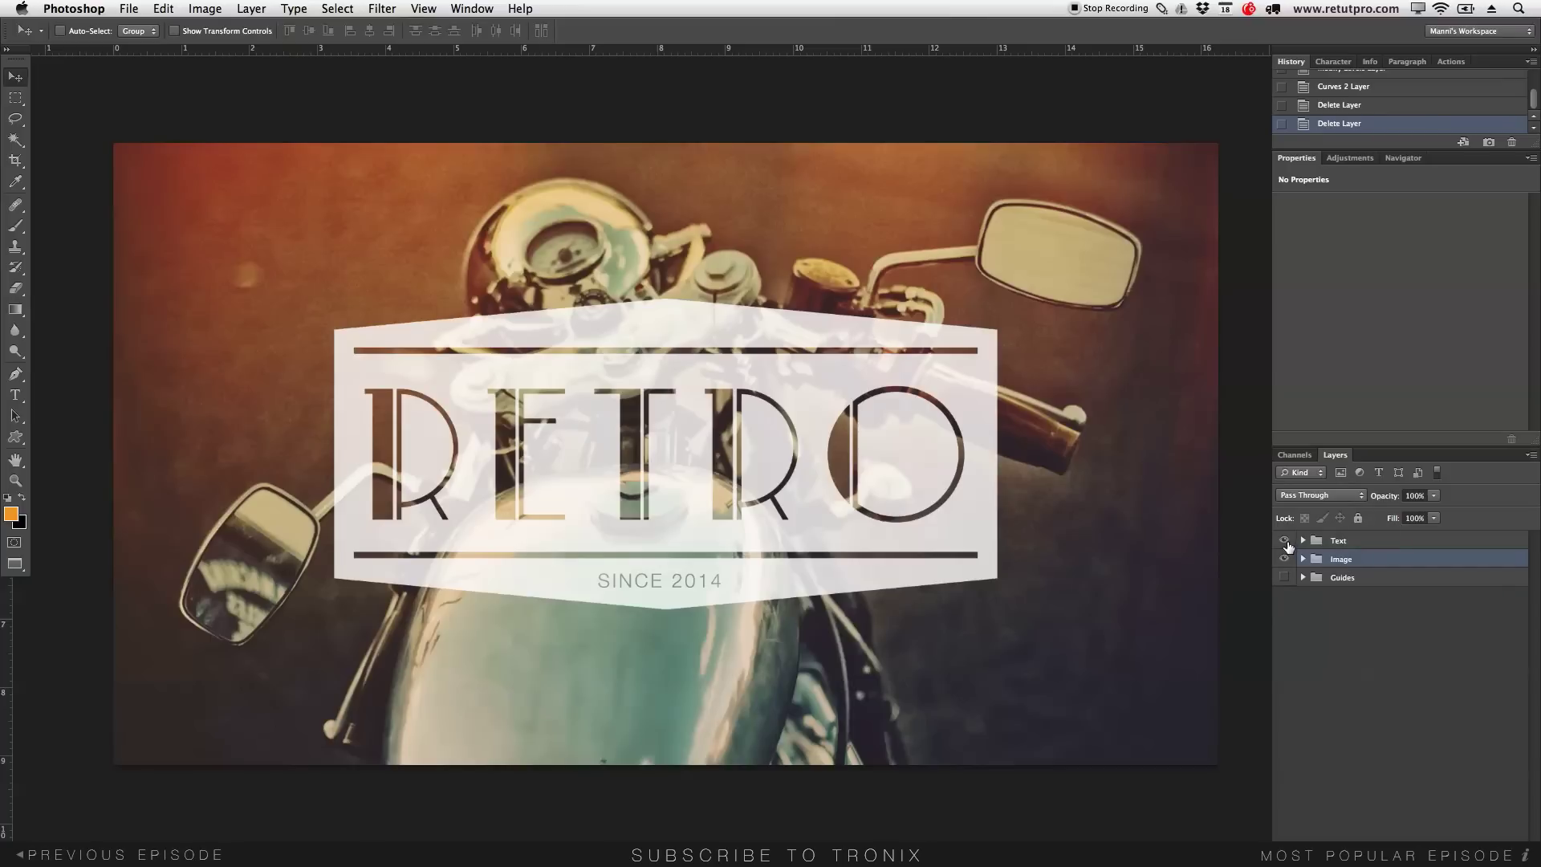
- Hide the Text and Image groups and show the Guides group's 20%, 50%, 80% labels
click(1284, 541)
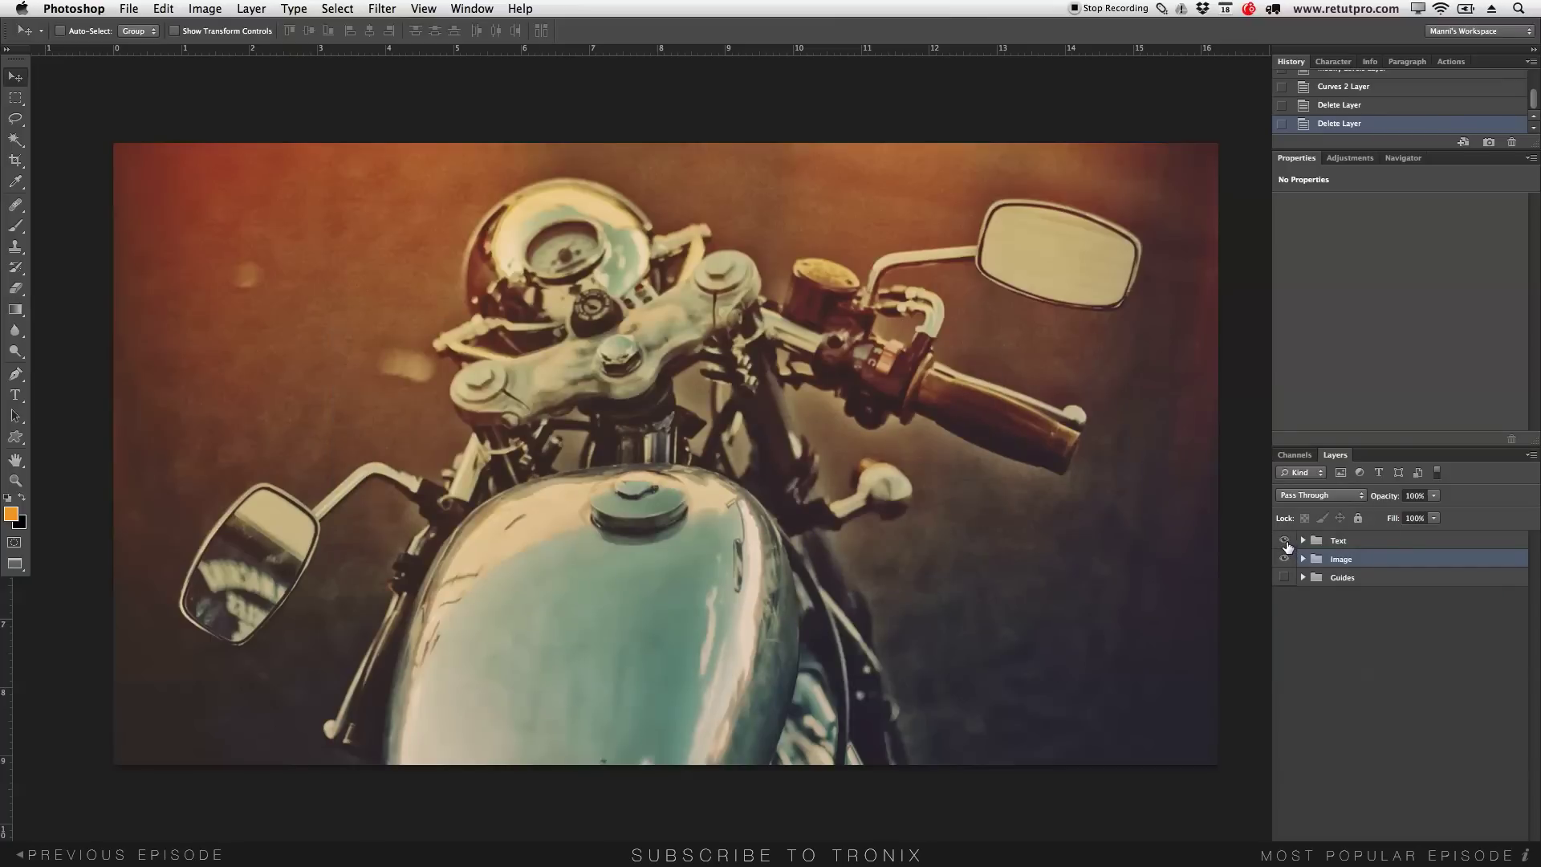
click(1284, 541)
click(1284, 559)
click(1285, 559)
click(1284, 560)
click(1284, 577)
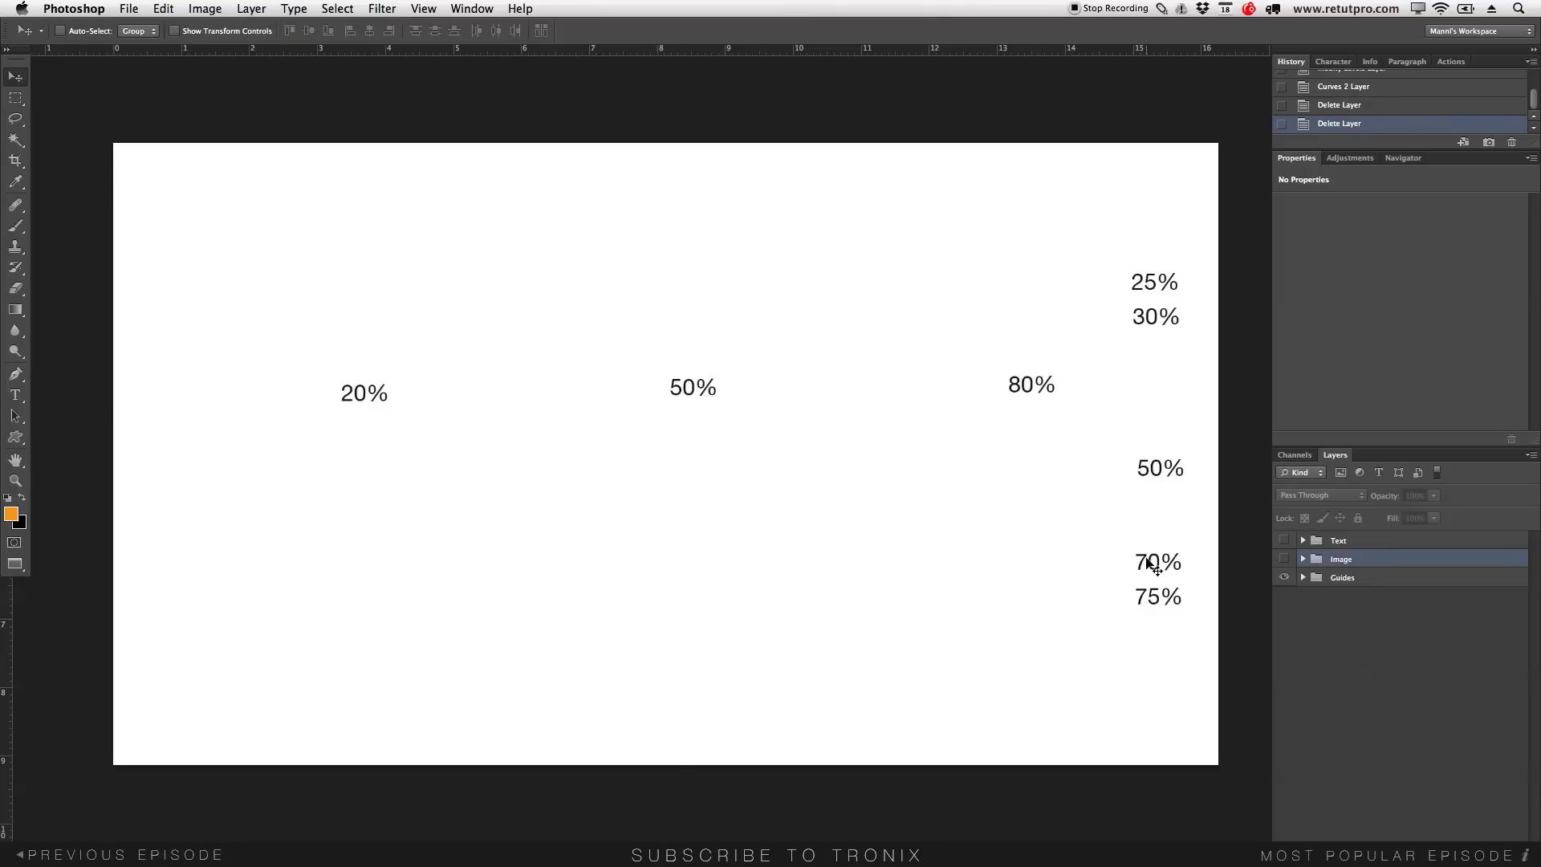
- Hide the Guides group, then expand the Image group and make it visible
click(1252, 540)
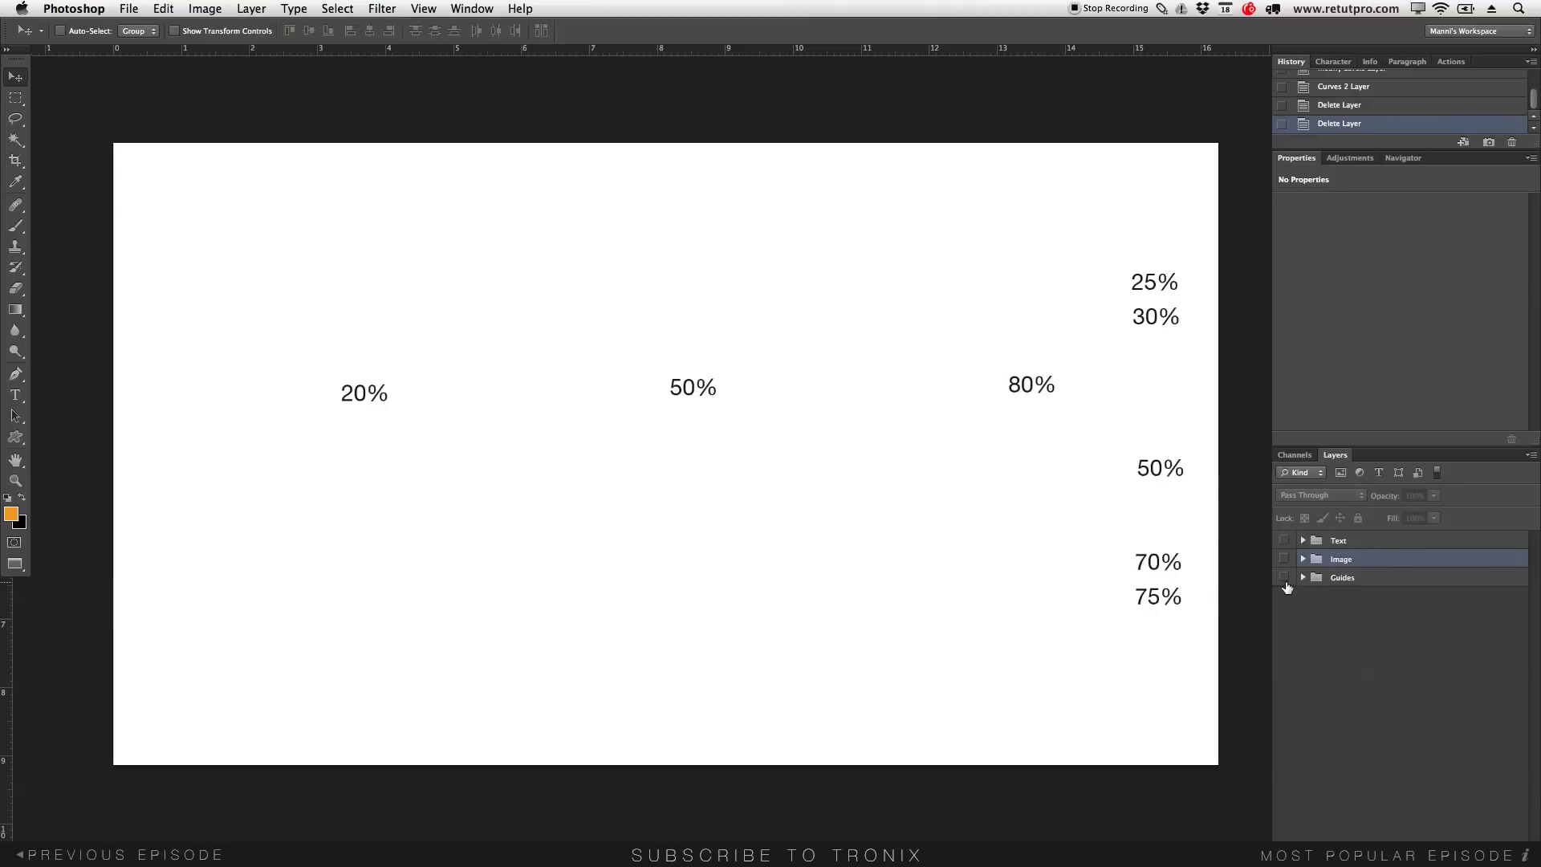
click(1284, 577)
click(1302, 558)
click(1284, 558)
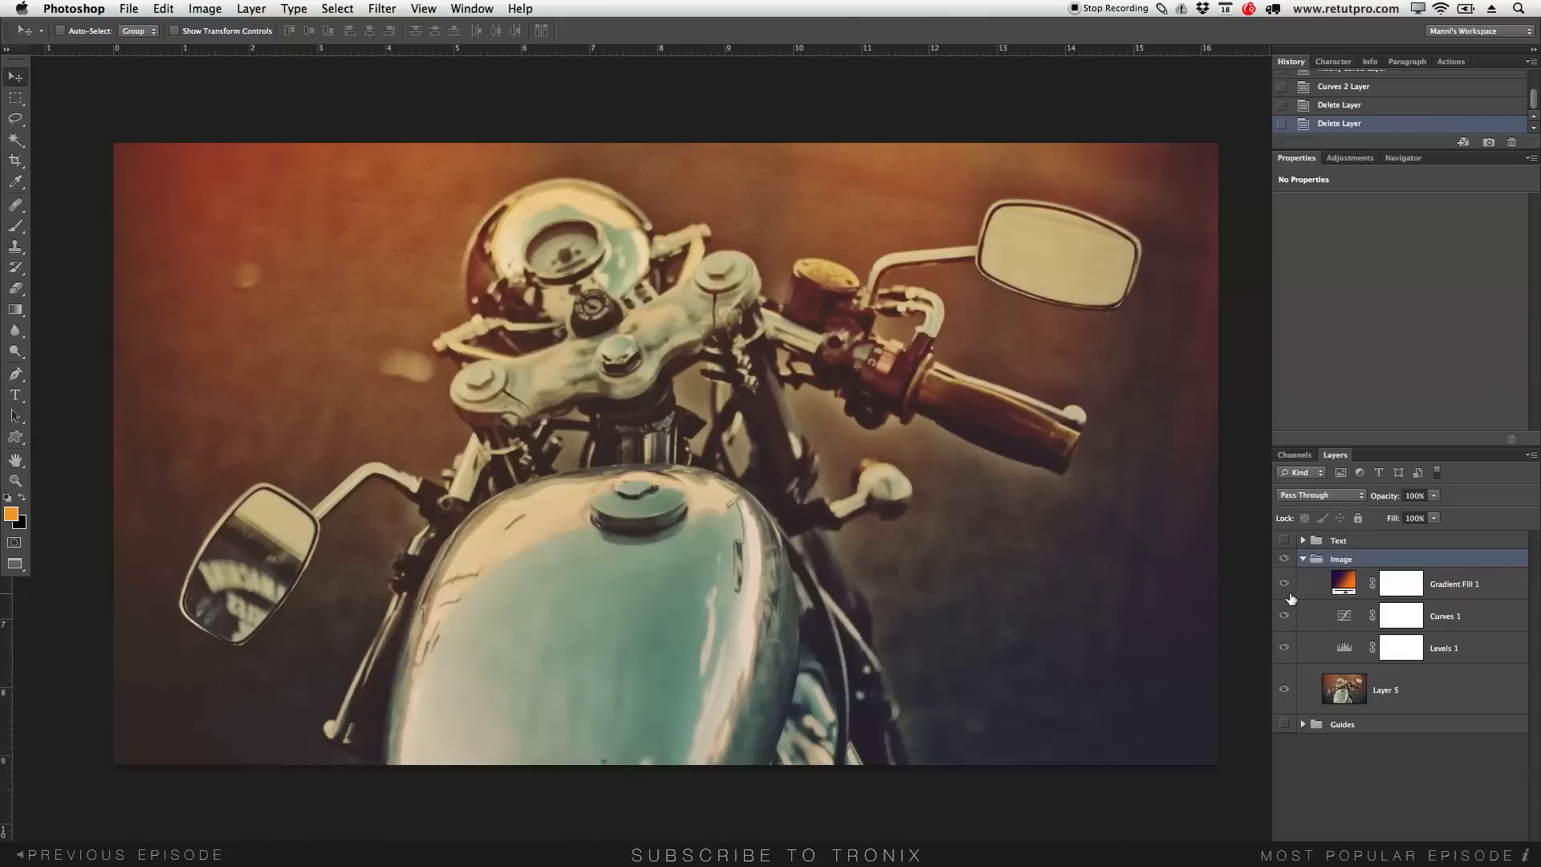
- Switch off Gradient Fill 1, Curves 1 and Levels 1, and select Layer 5
click(1284, 583)
click(1283, 616)
click(1283, 647)
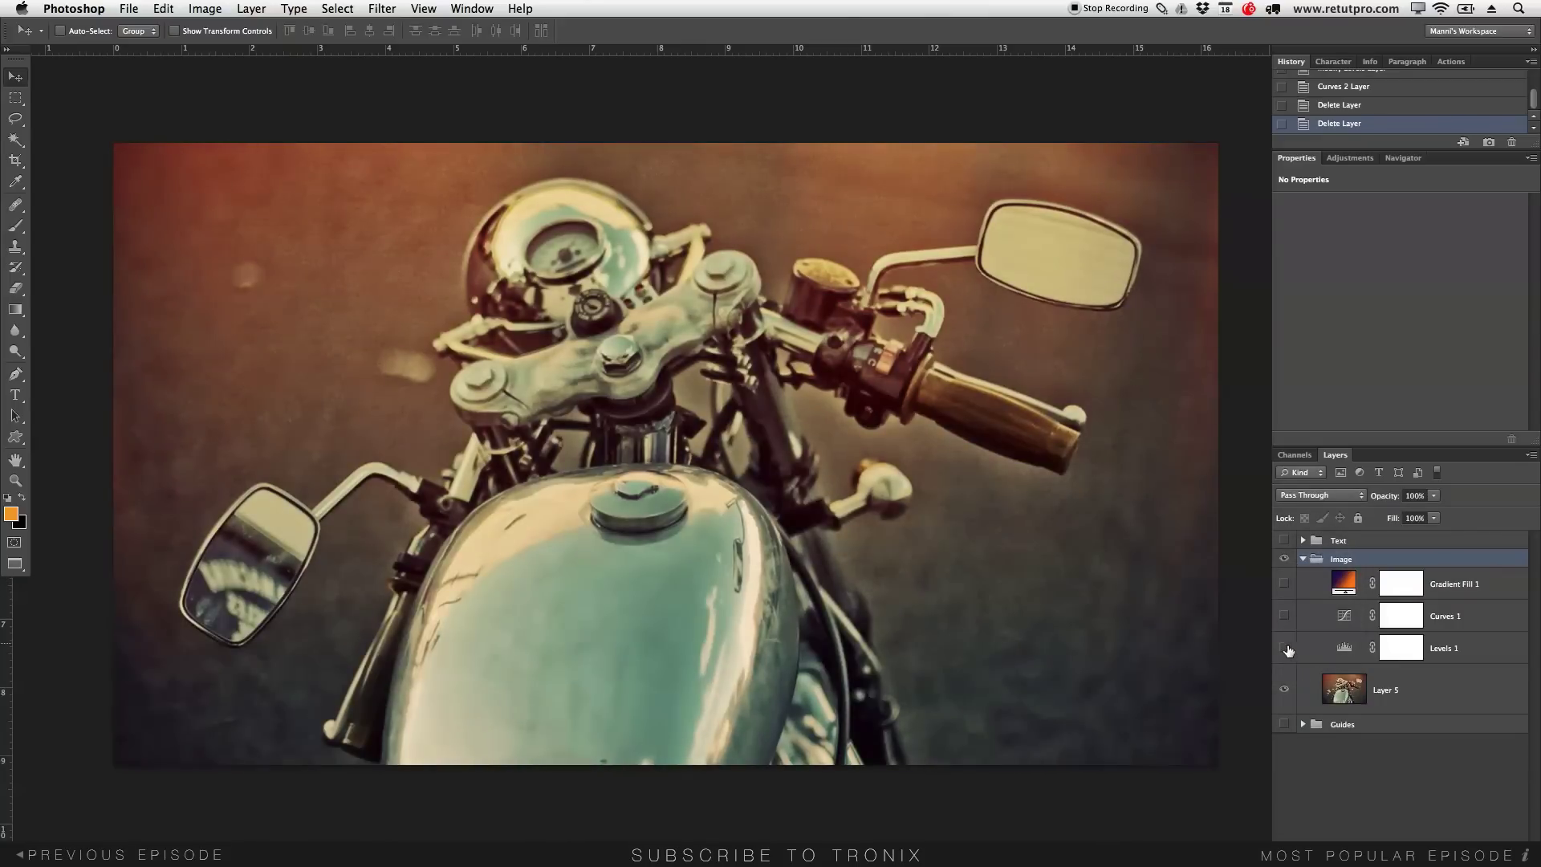
click(1414, 690)
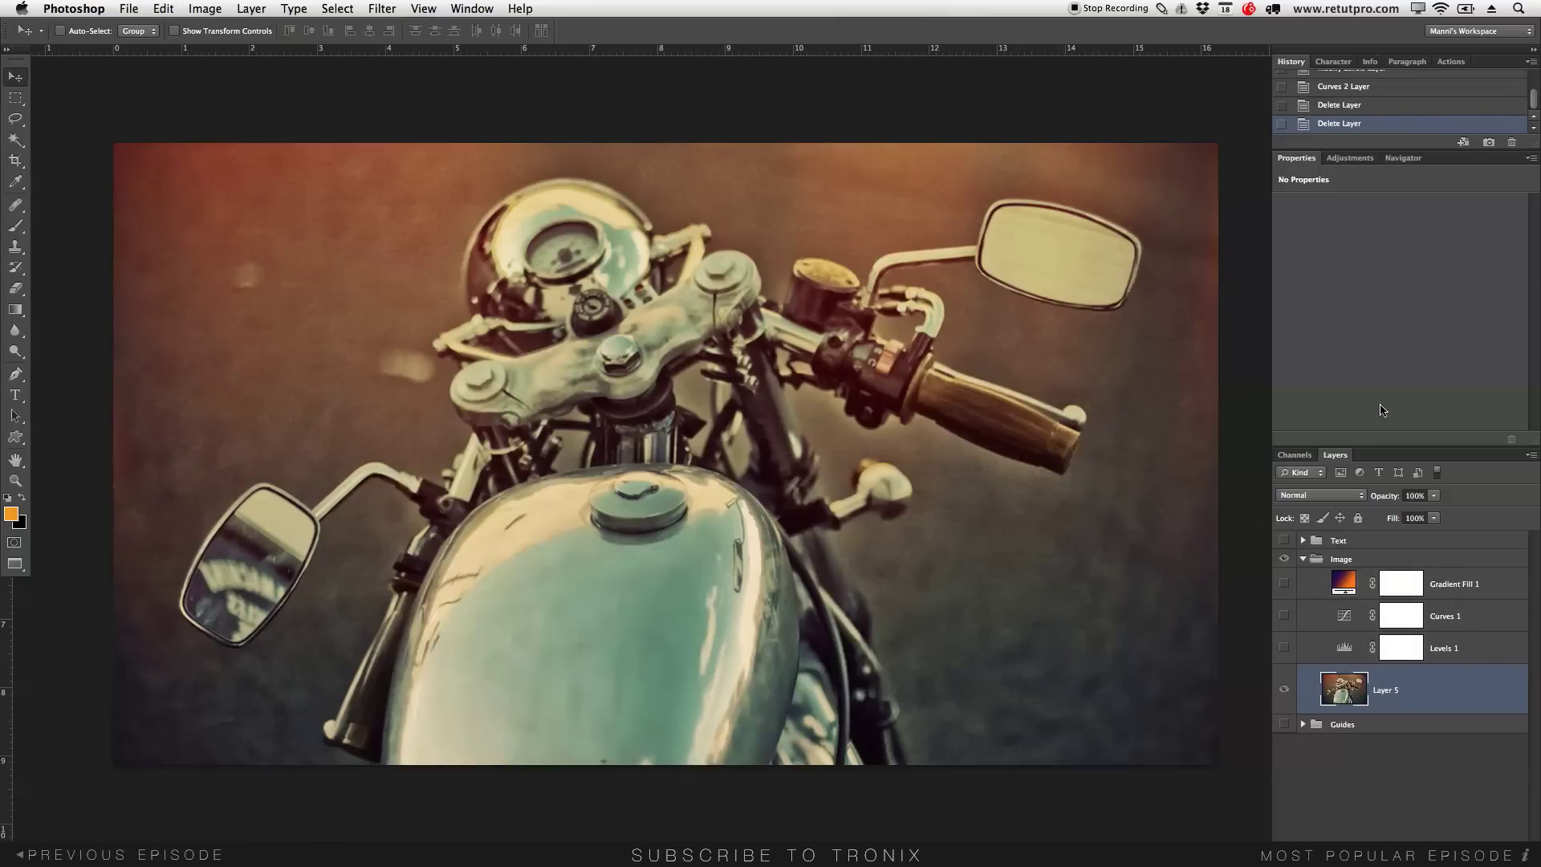
- Add a Levels 2 adjustment with midtones at 0.73 and move it above Gradient Fill 1
click(1350, 158)
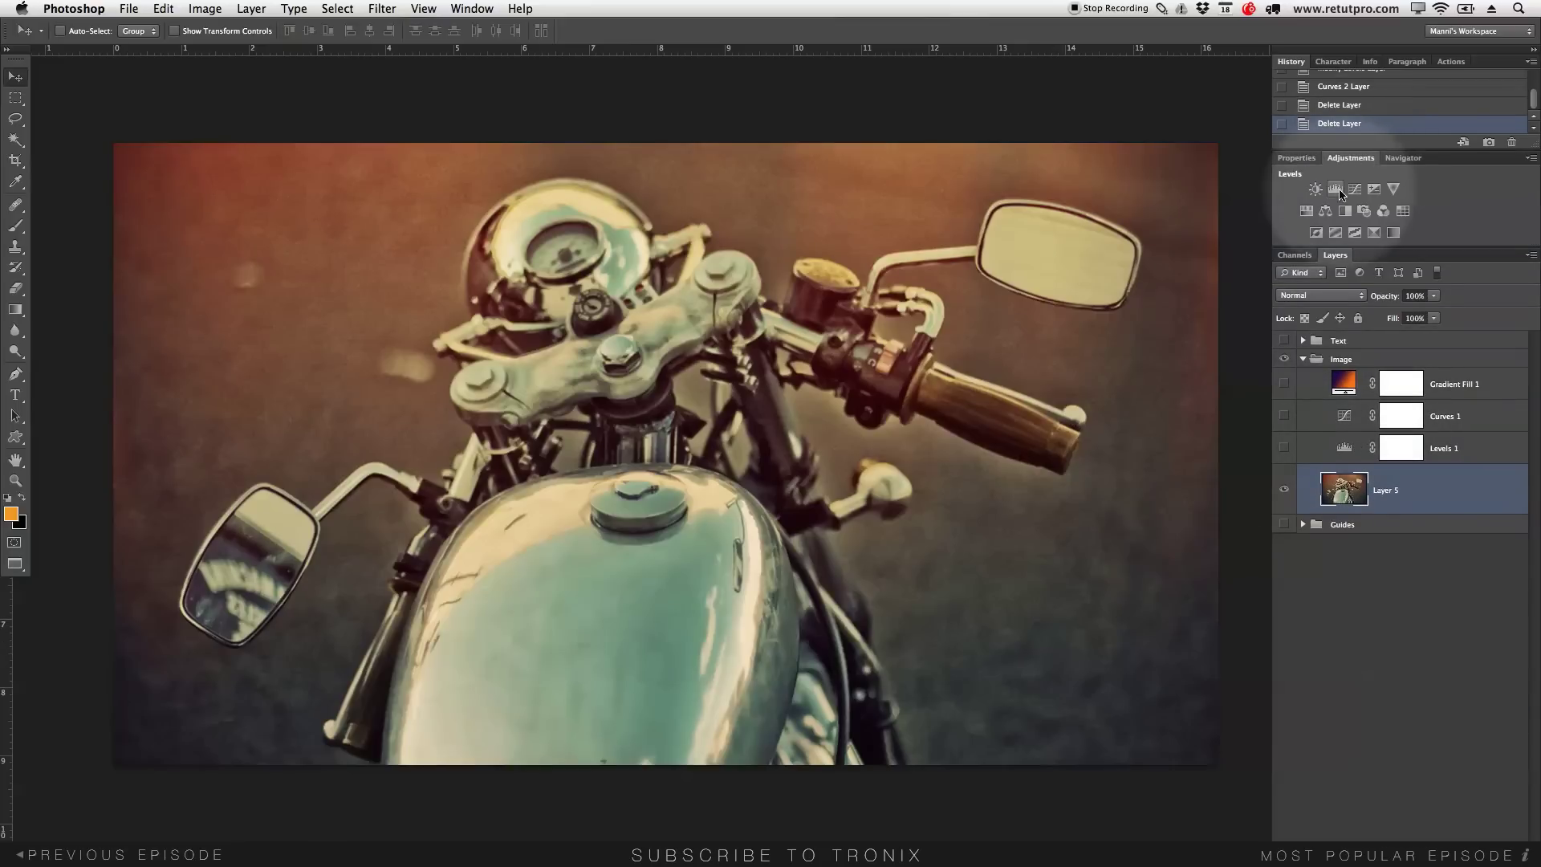
click(1335, 190)
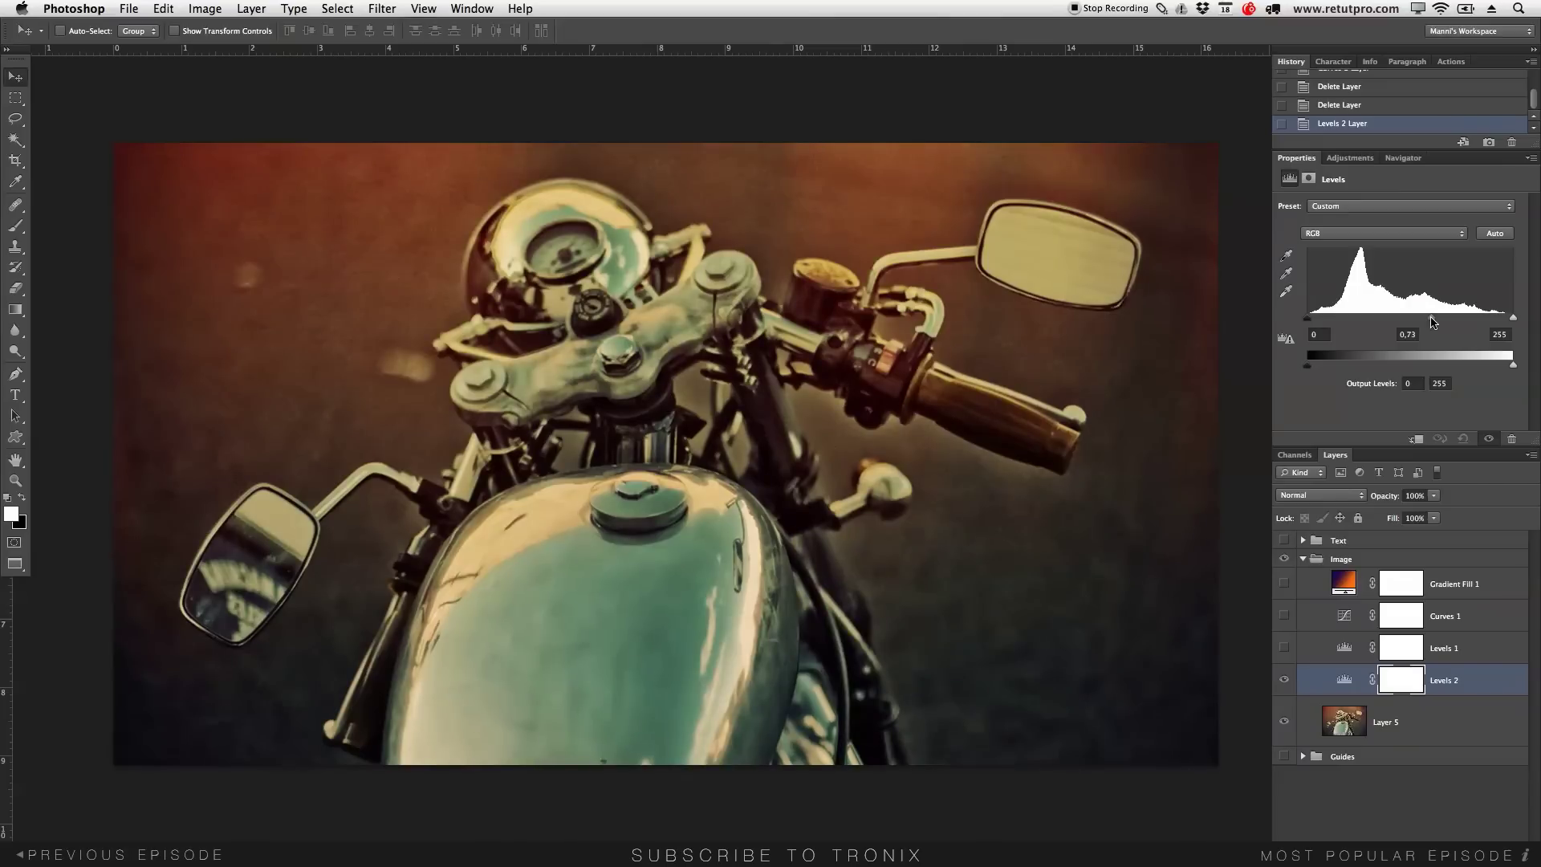
click(1414, 335)
click(1342, 676)
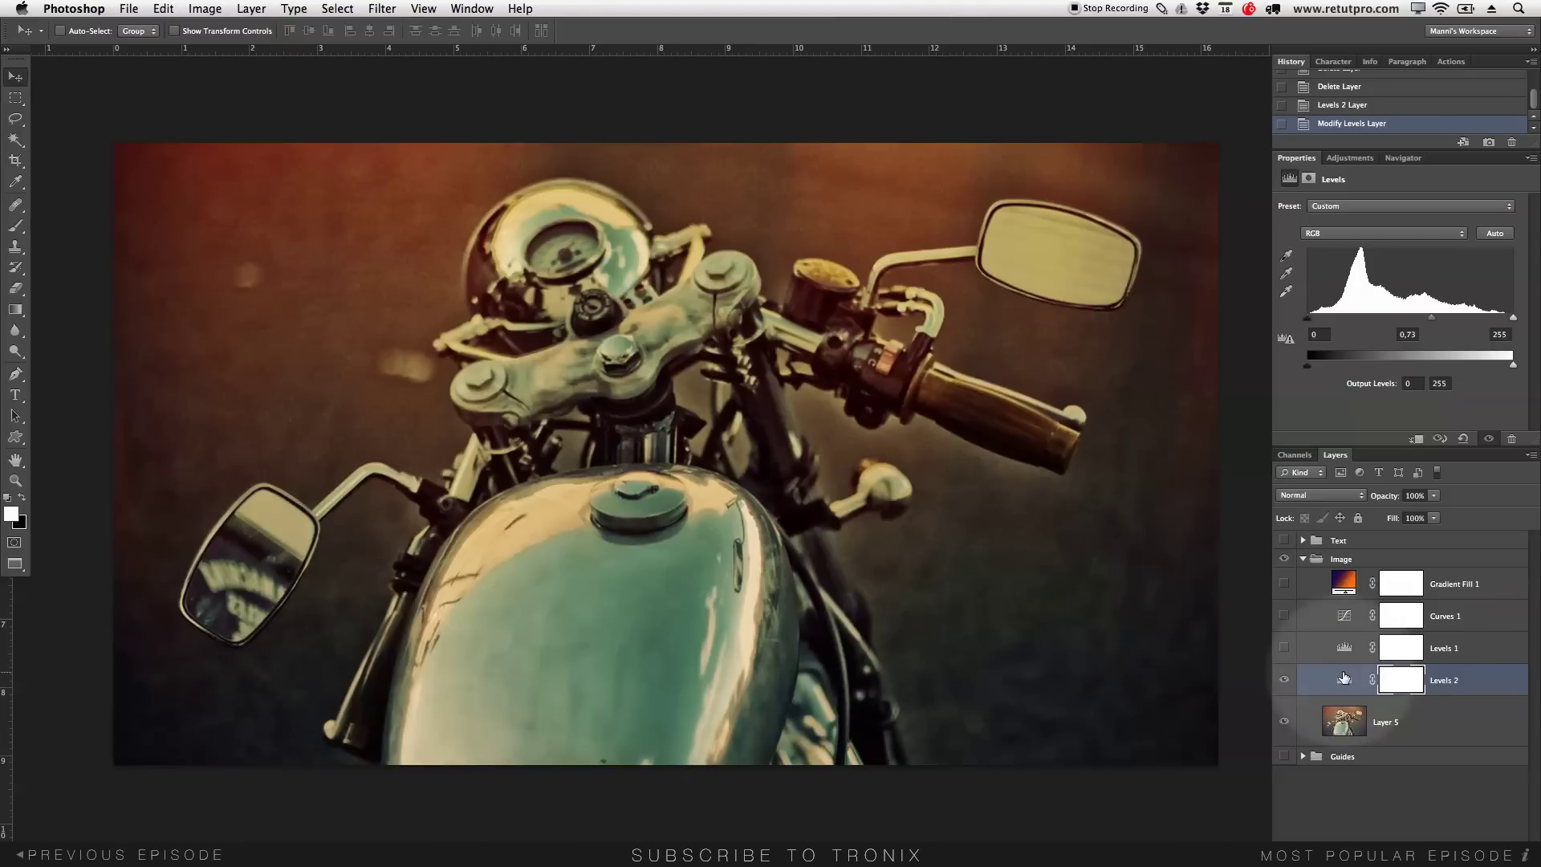
drag(1343, 680, 1397, 579)
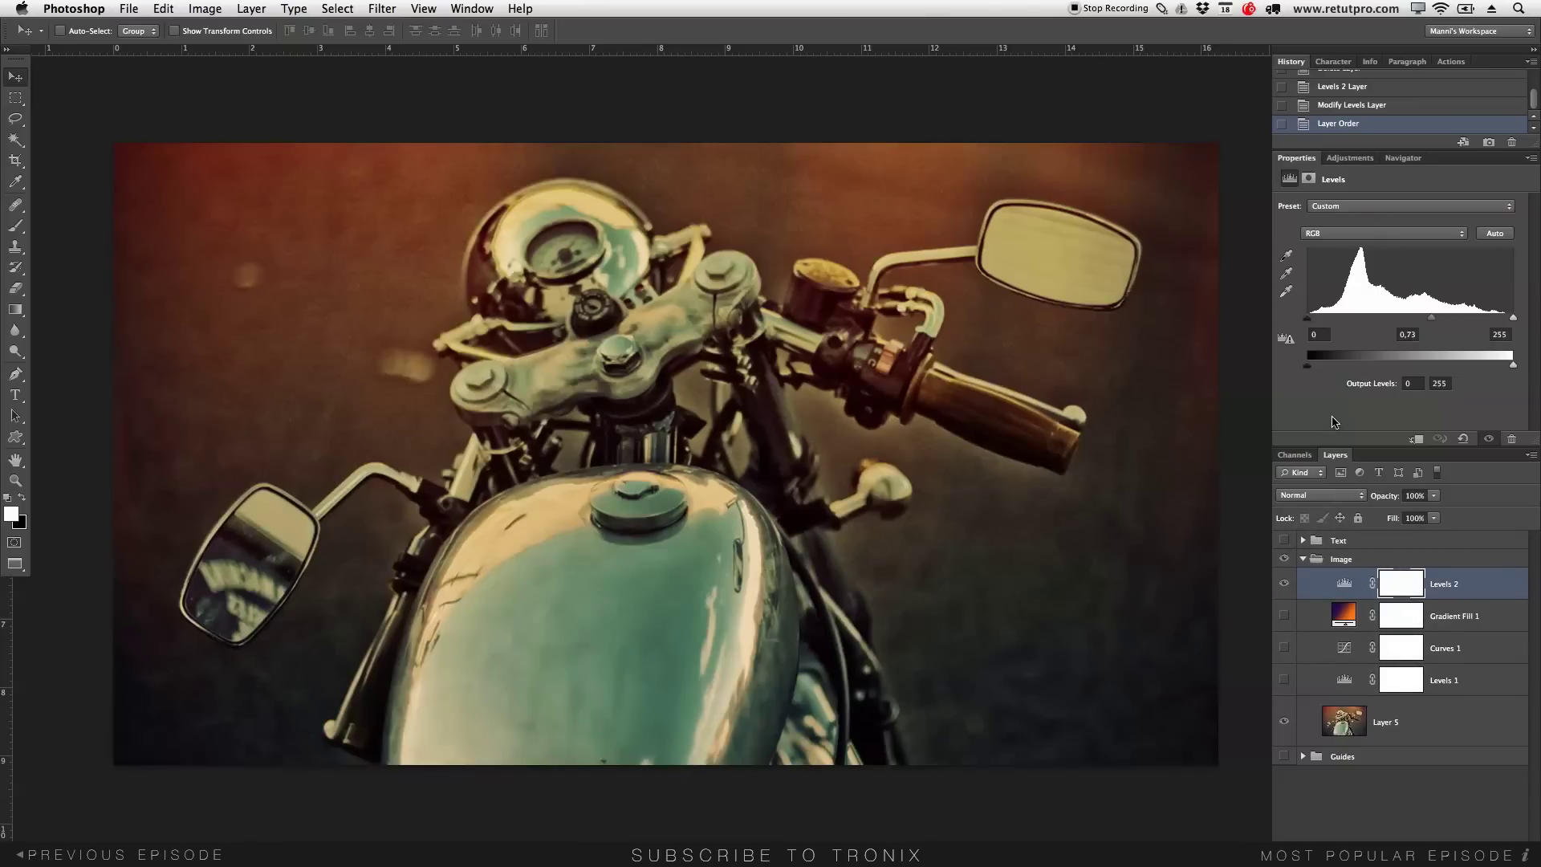
click(1351, 158)
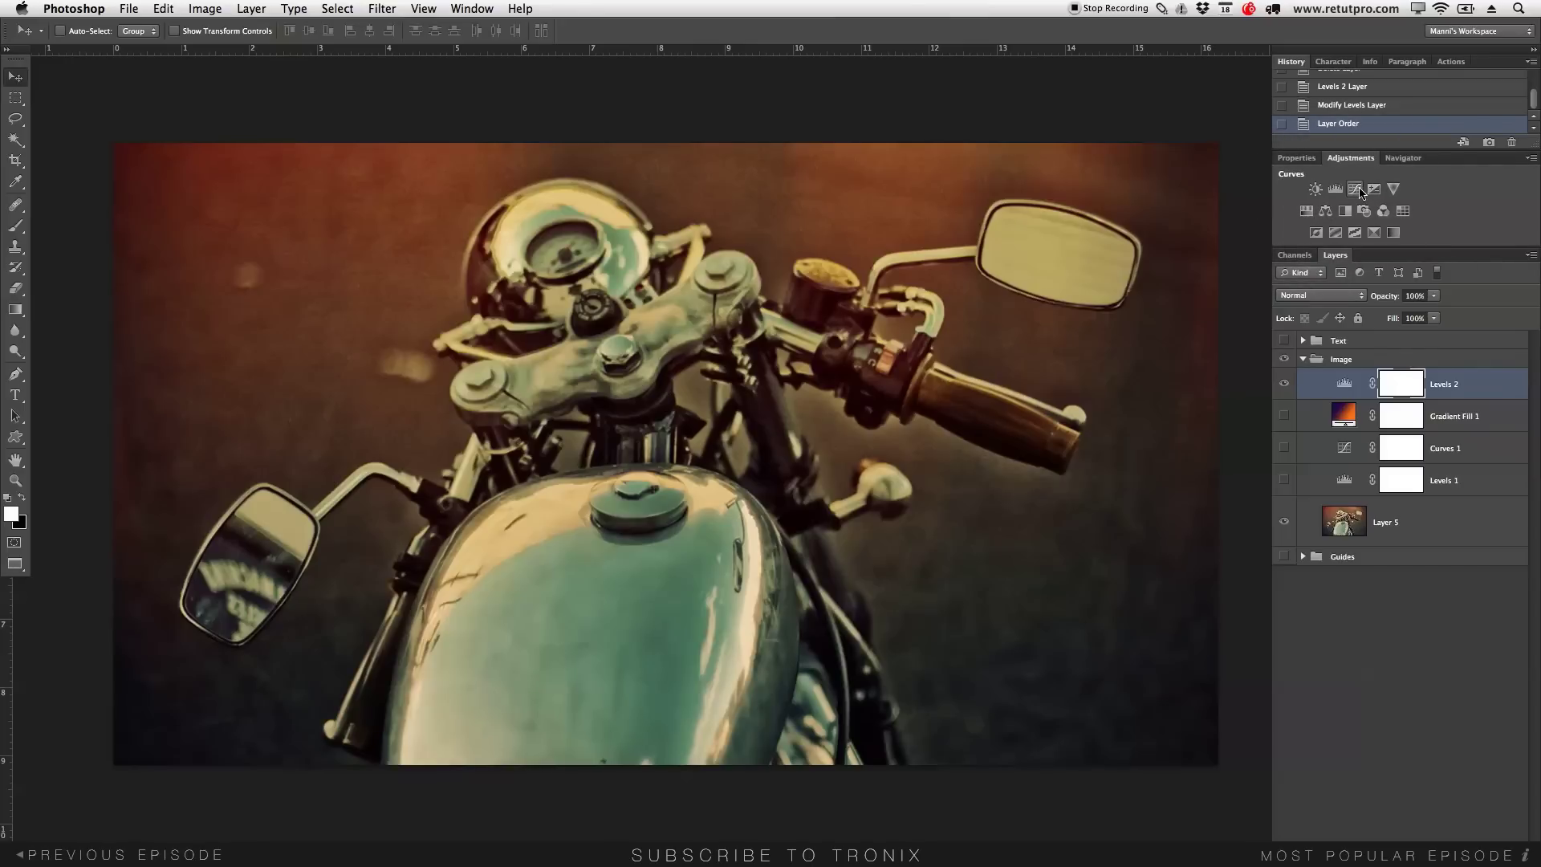
- Add a Curves 2 adjustment with shadow, midtone and highlight points and a raised black point
click(1355, 191)
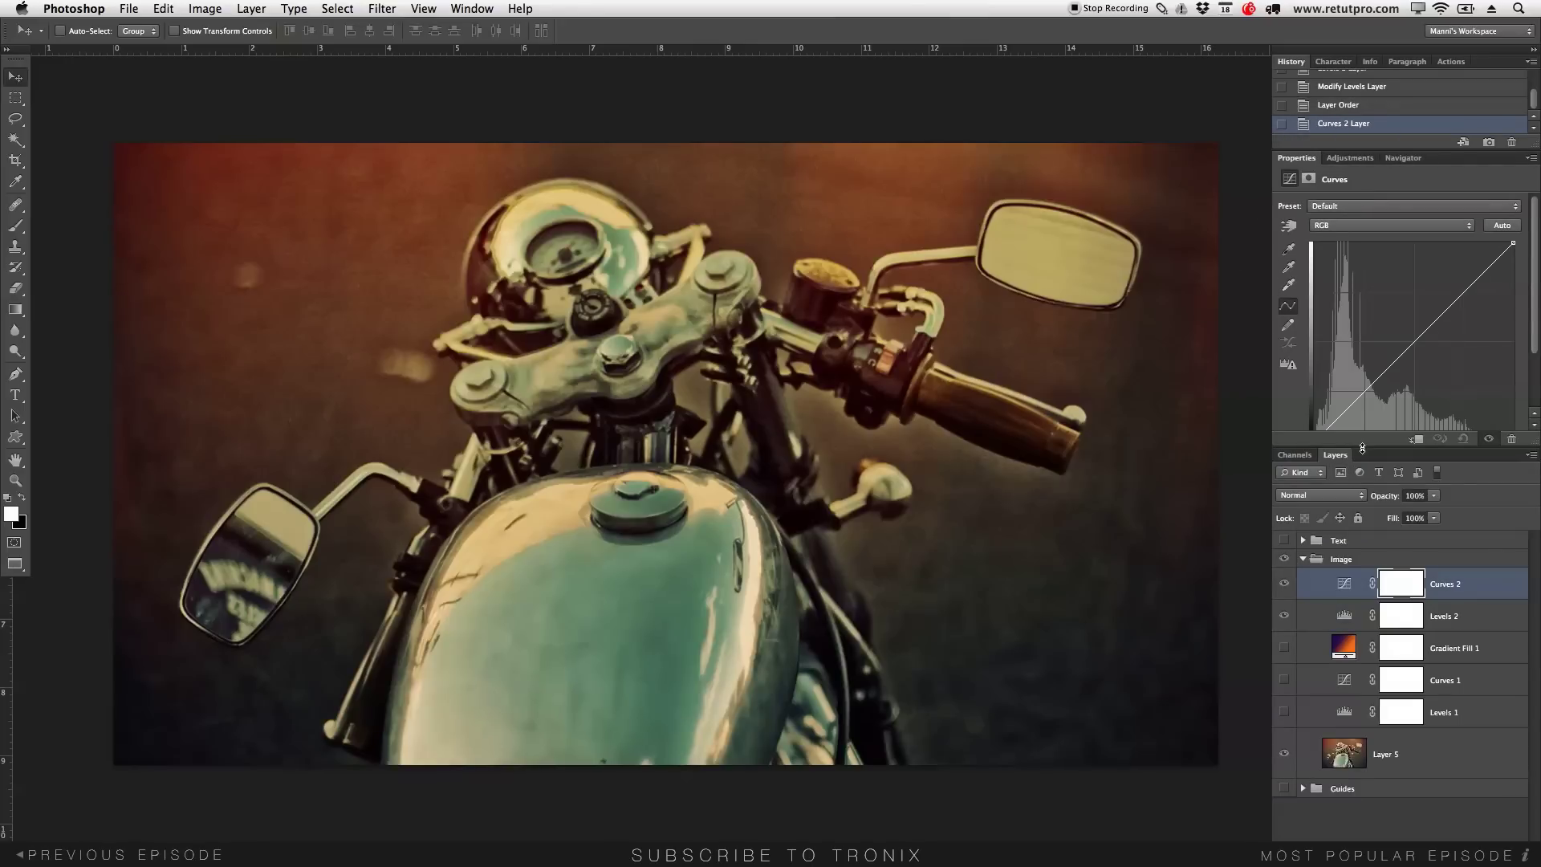
drag(1364, 454, 1363, 483)
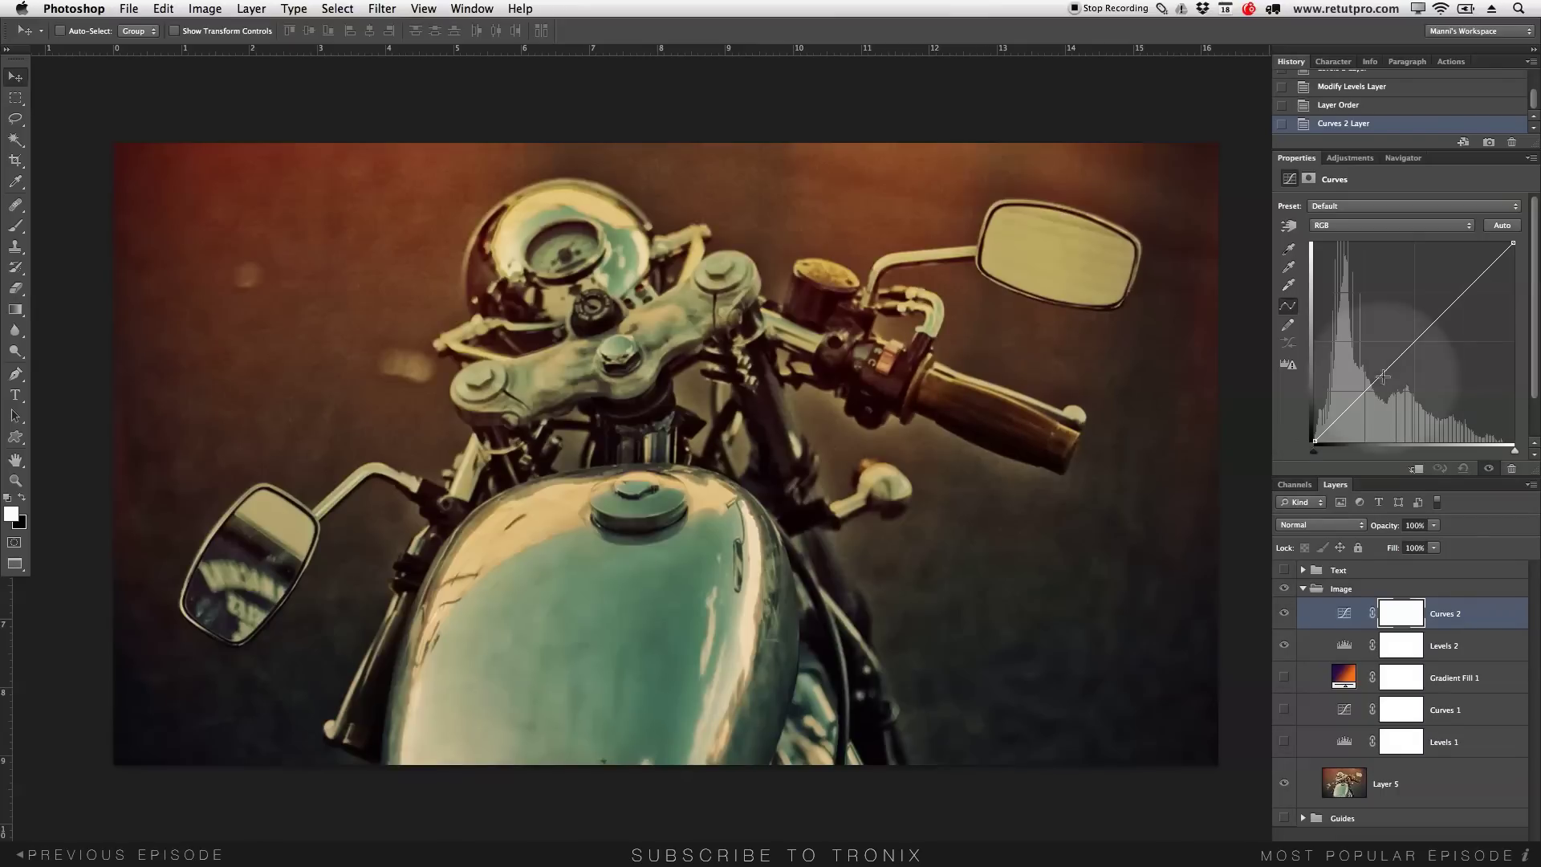
click(1364, 392)
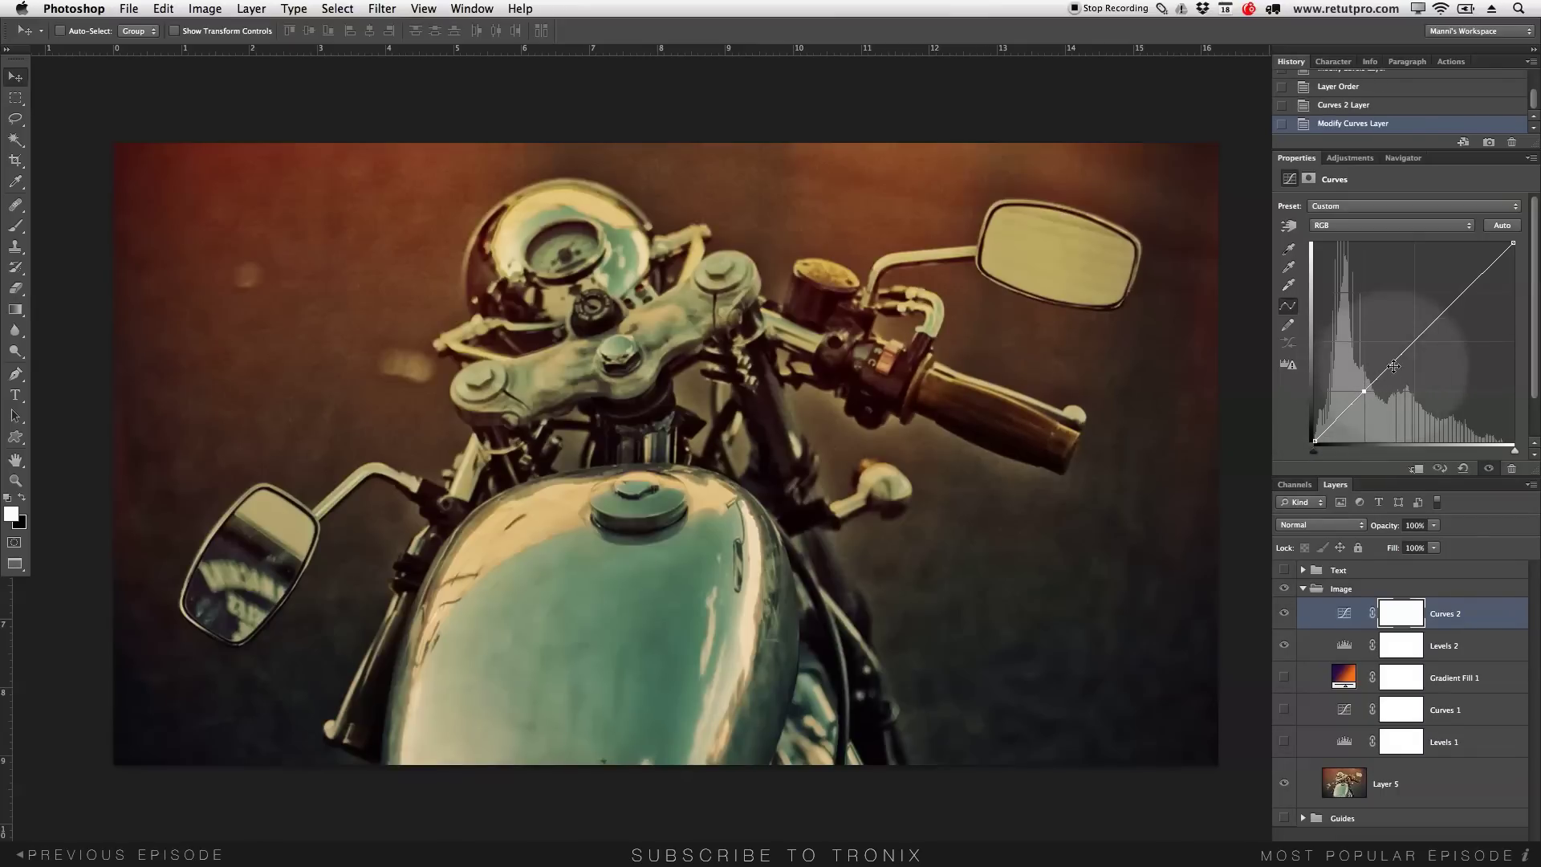
click(1414, 341)
click(1463, 294)
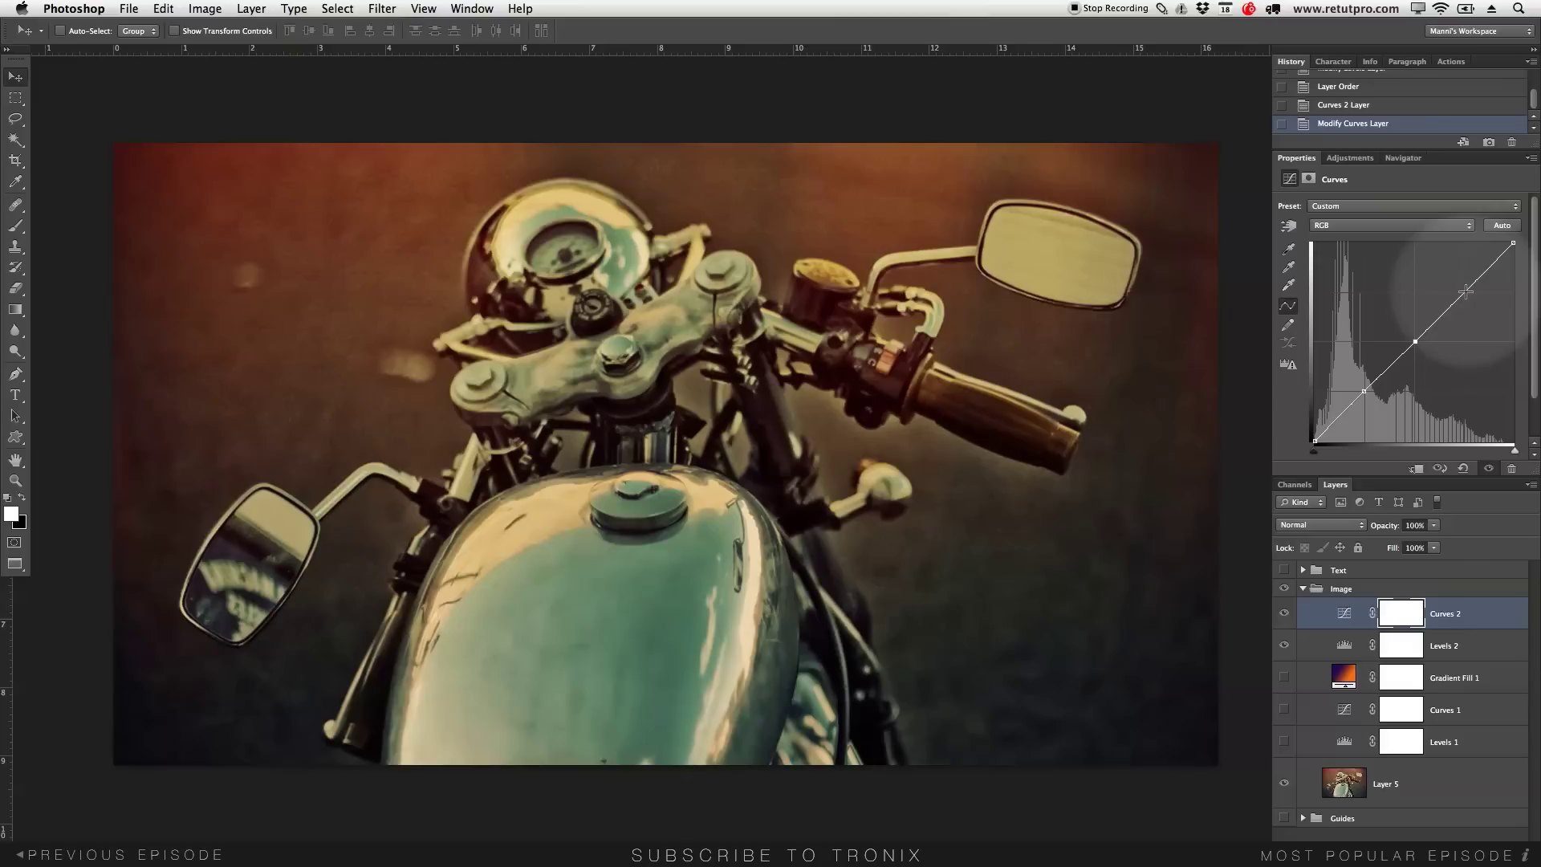
mouse_move(1315, 440)
mouse_down()
mouse_move(1308, 419)
mouse_move(1325, 414)
mouse_up()
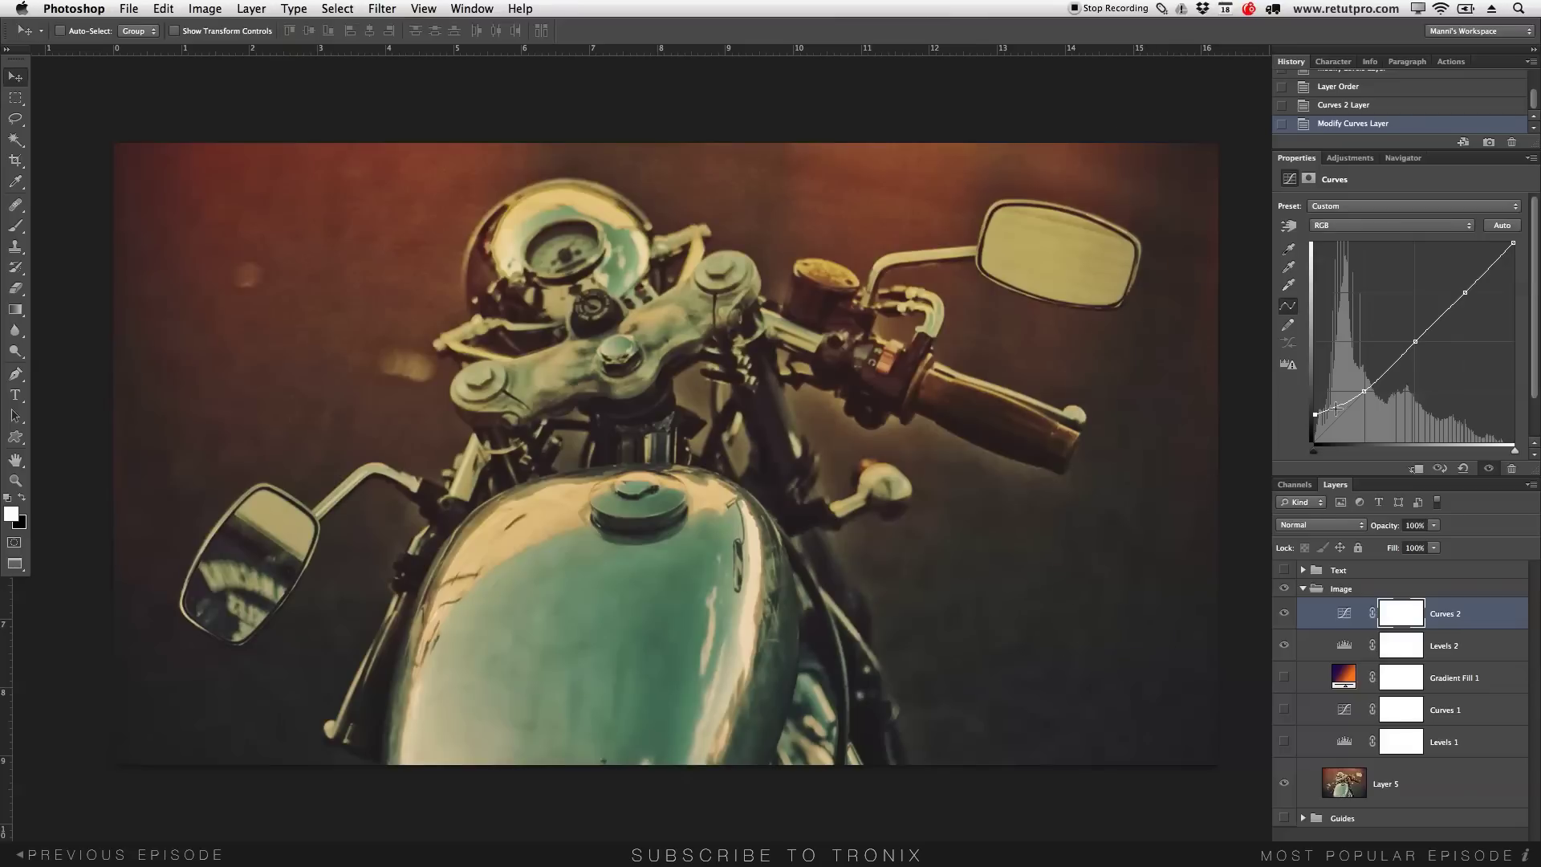
click(1333, 414)
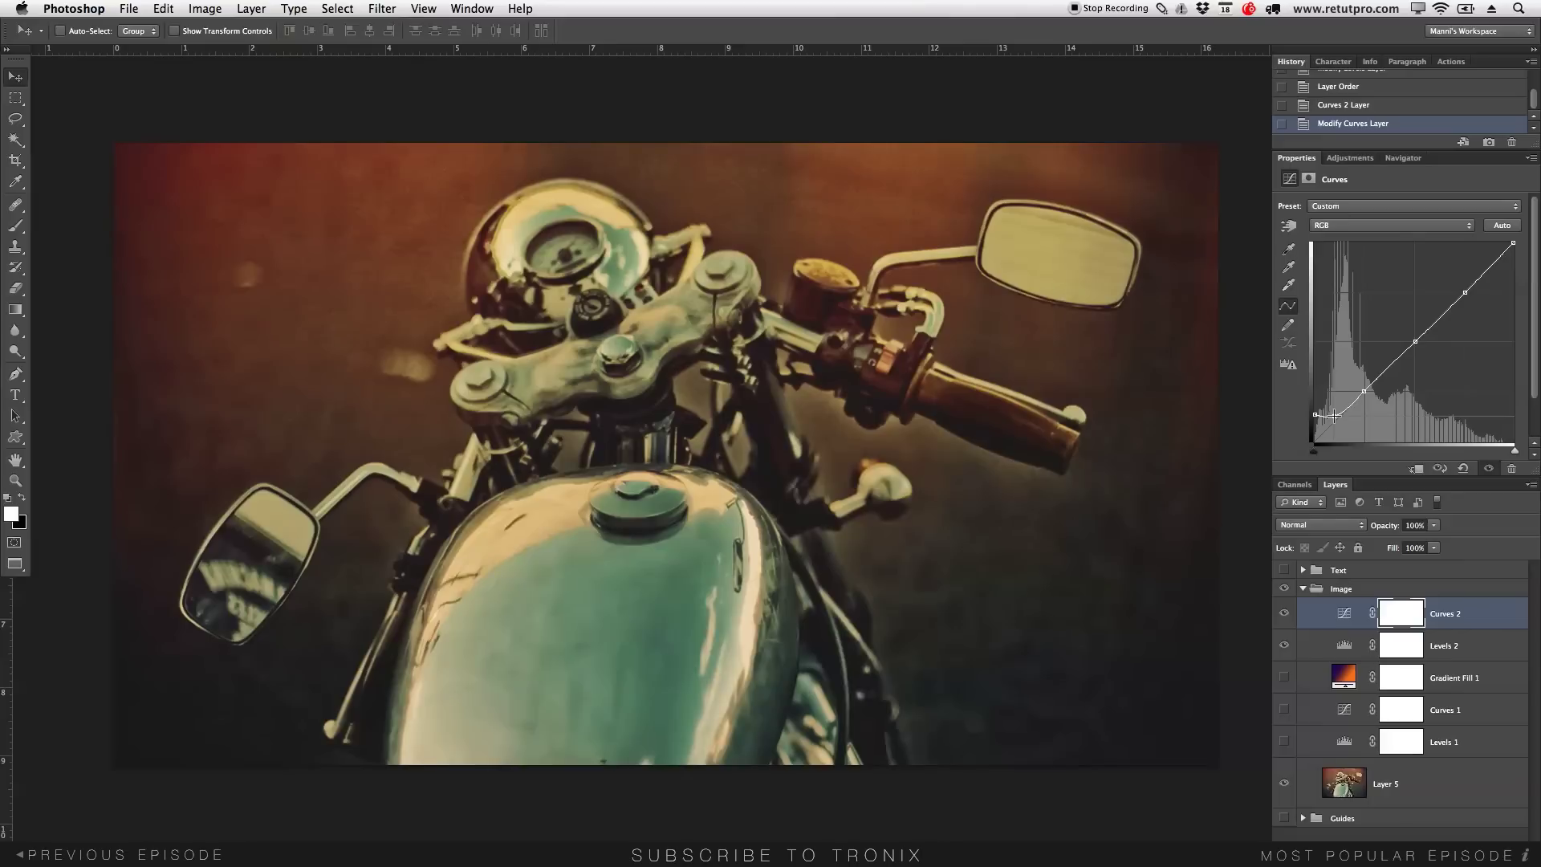
drag(1321, 414, 1333, 407)
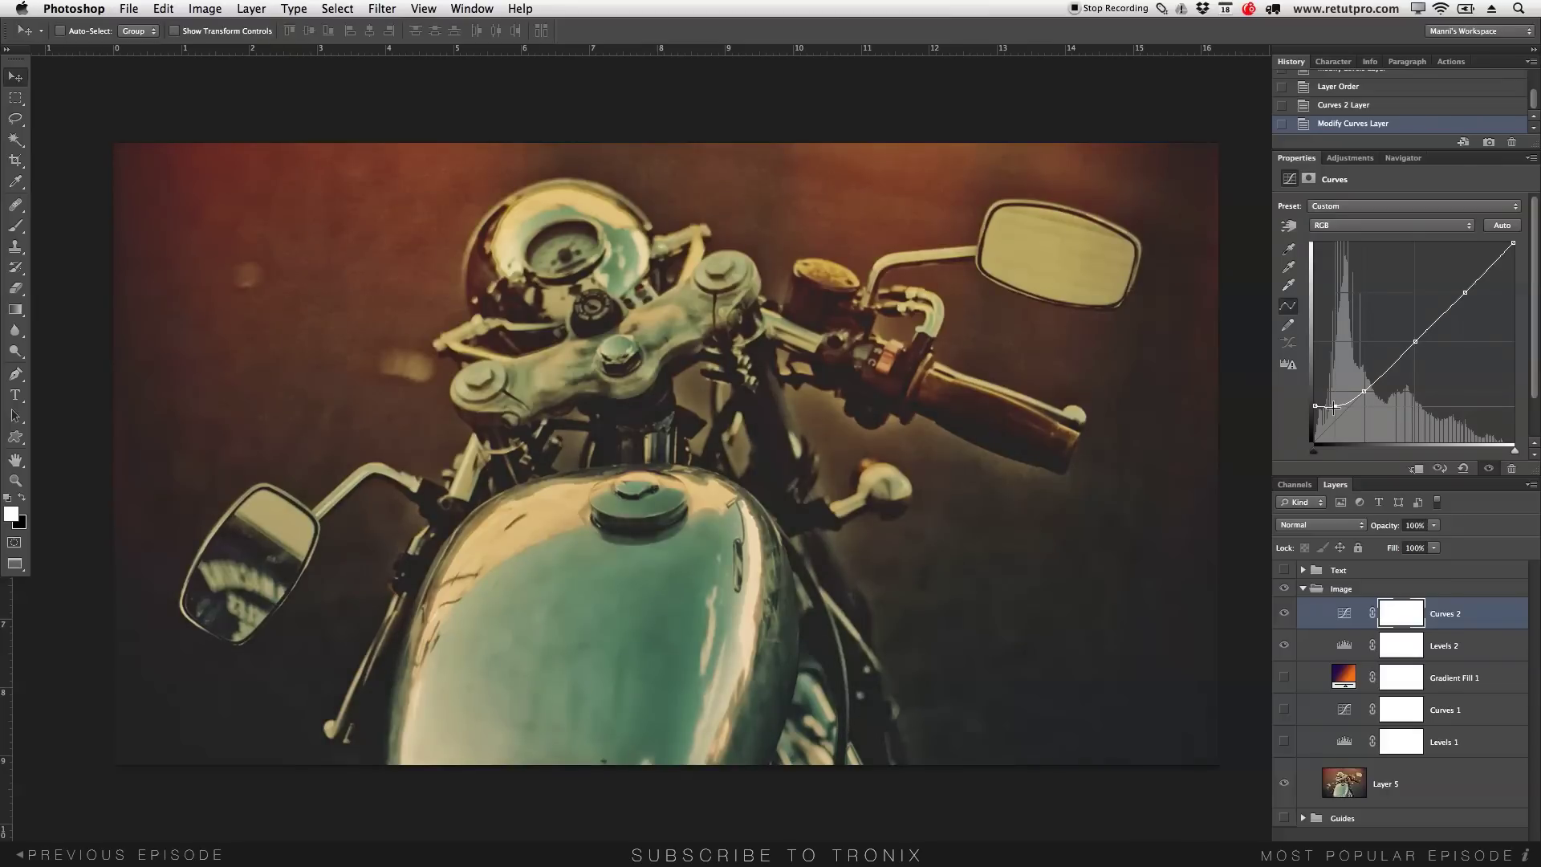
- Toggle Curves 2 off and on to compare the faded look with the original
click(1283, 614)
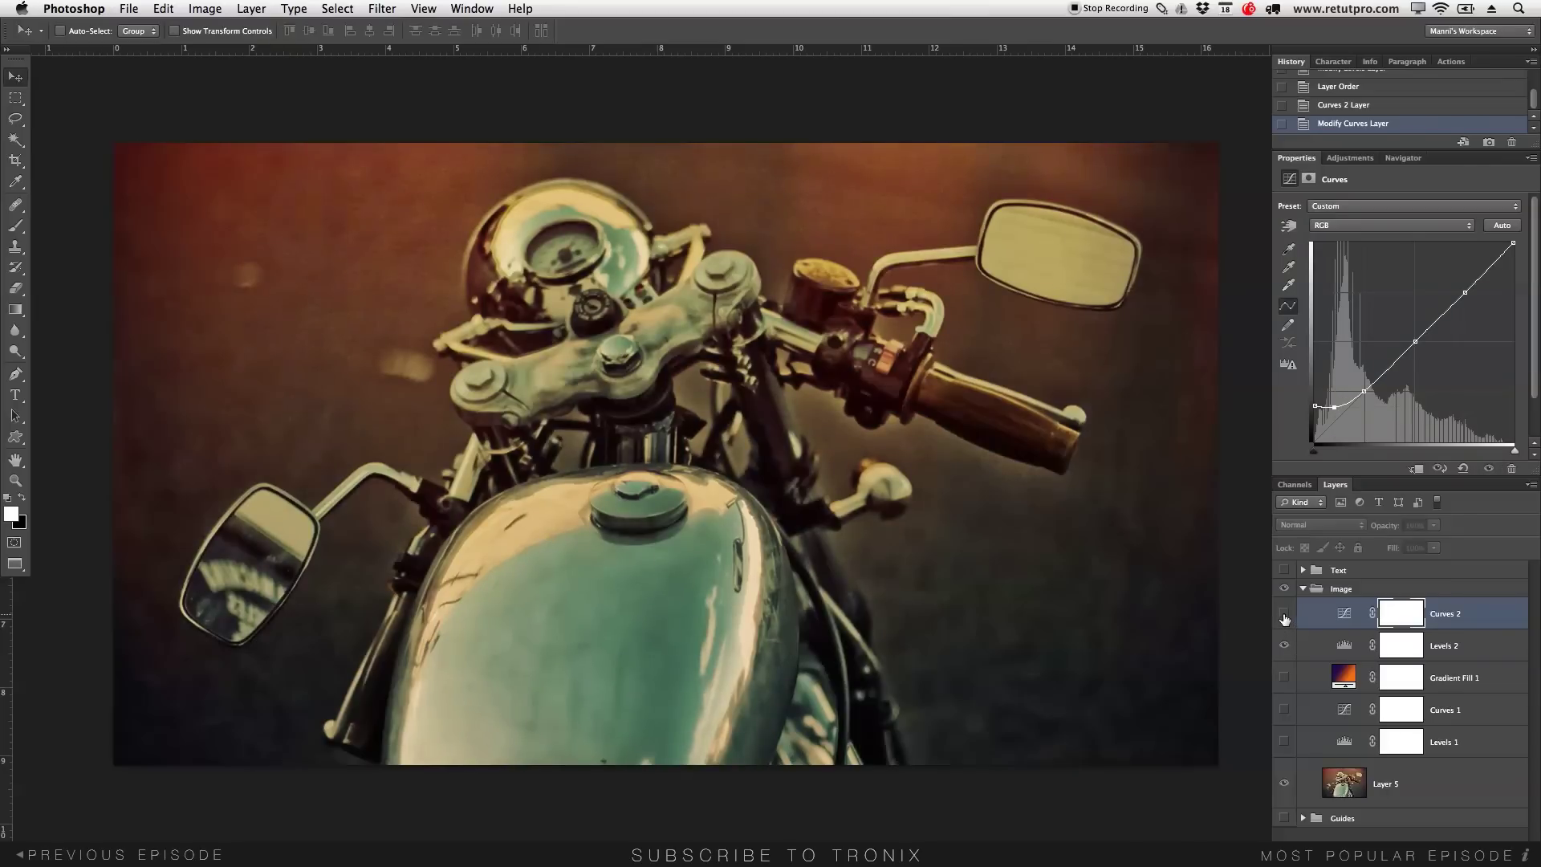
click(1284, 614)
click(1285, 616)
click(1284, 615)
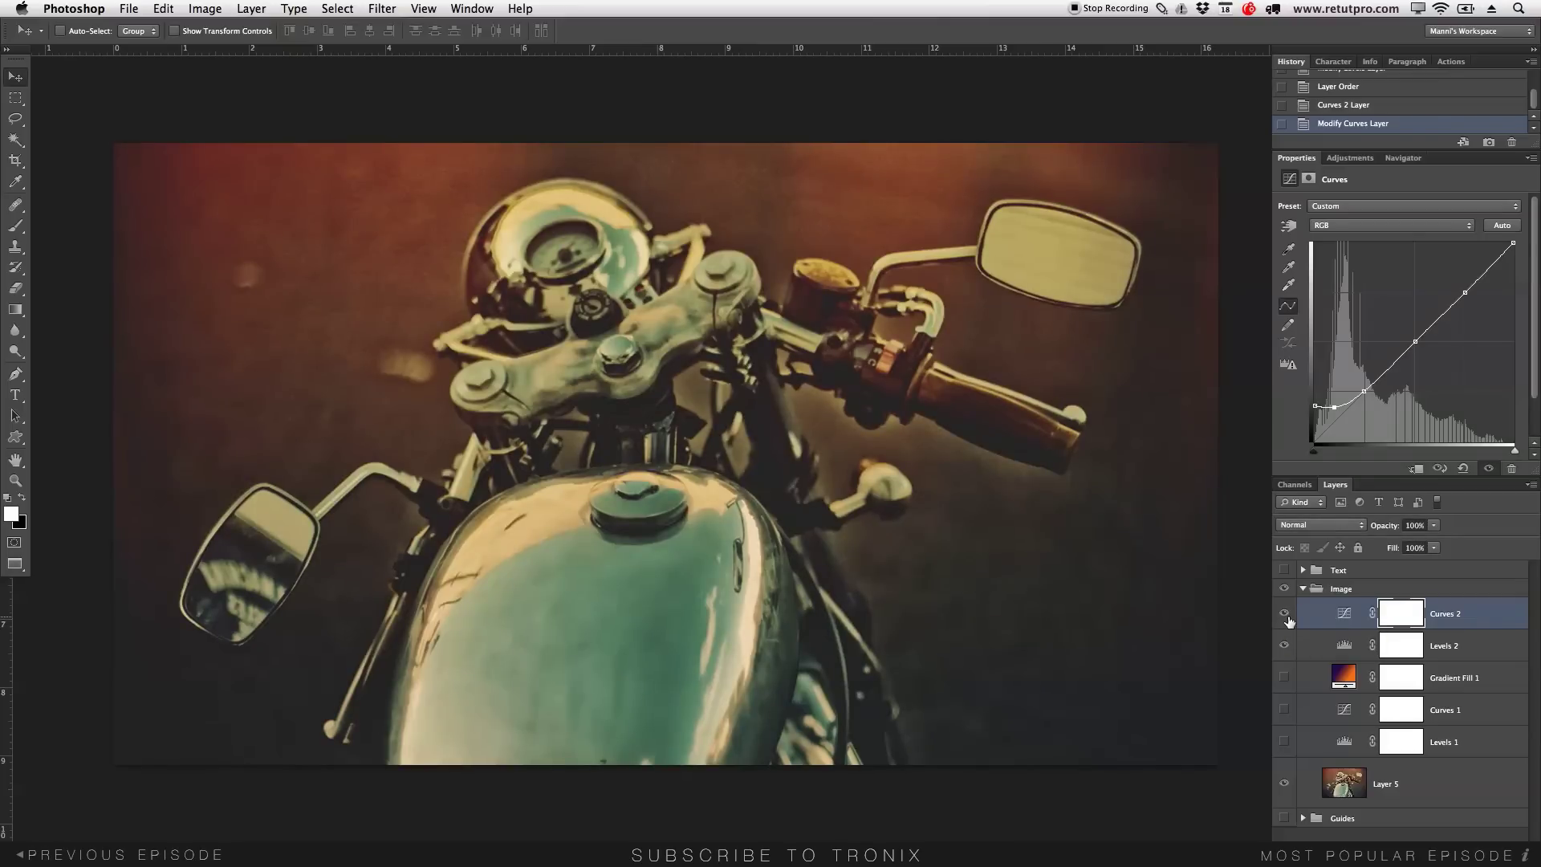
click(1284, 615)
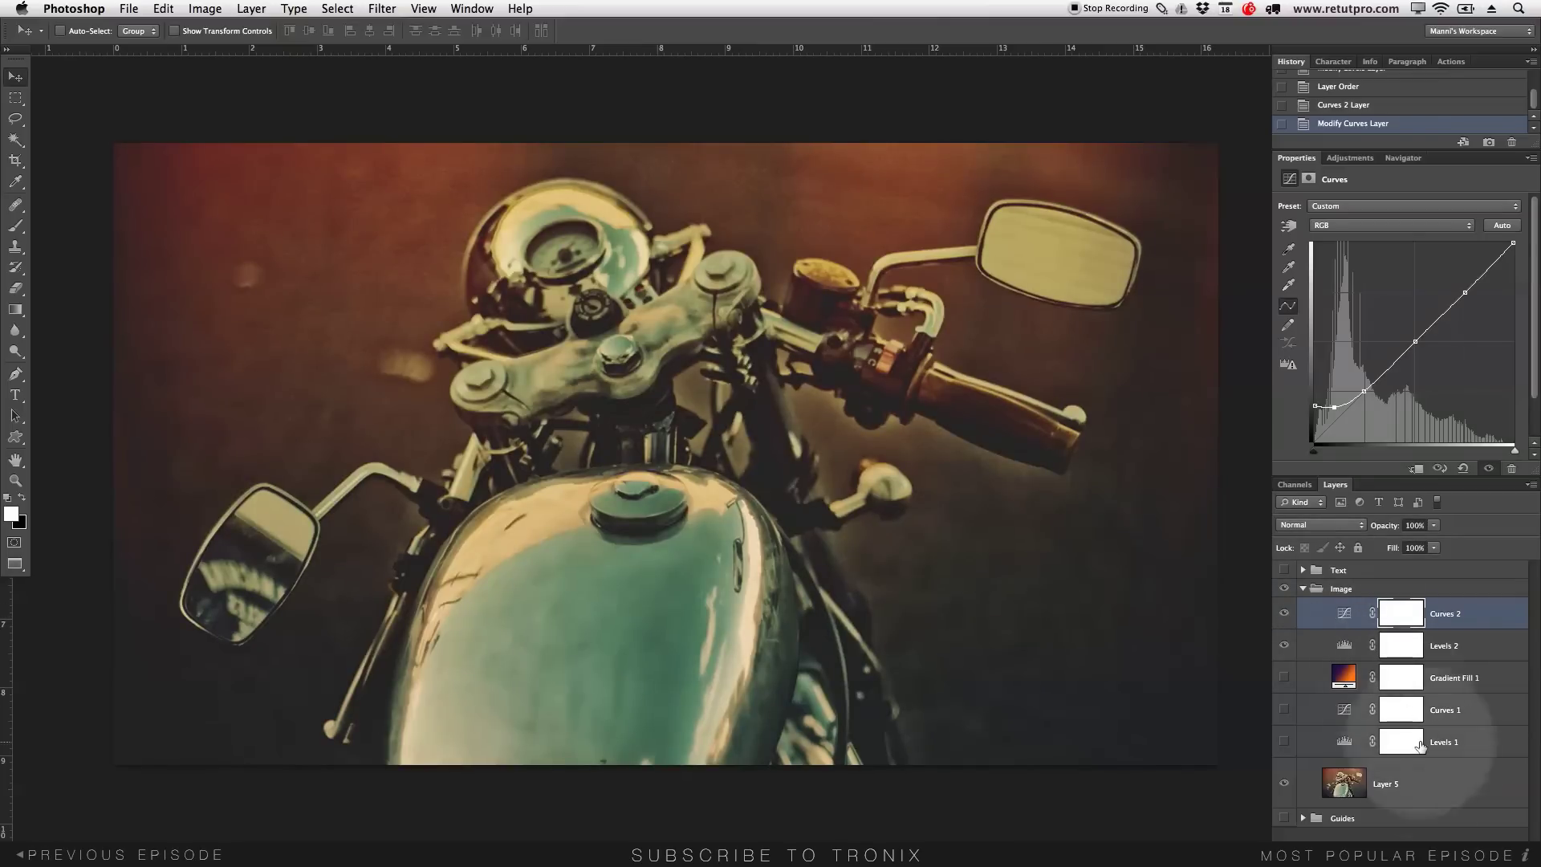
click(1427, 843)
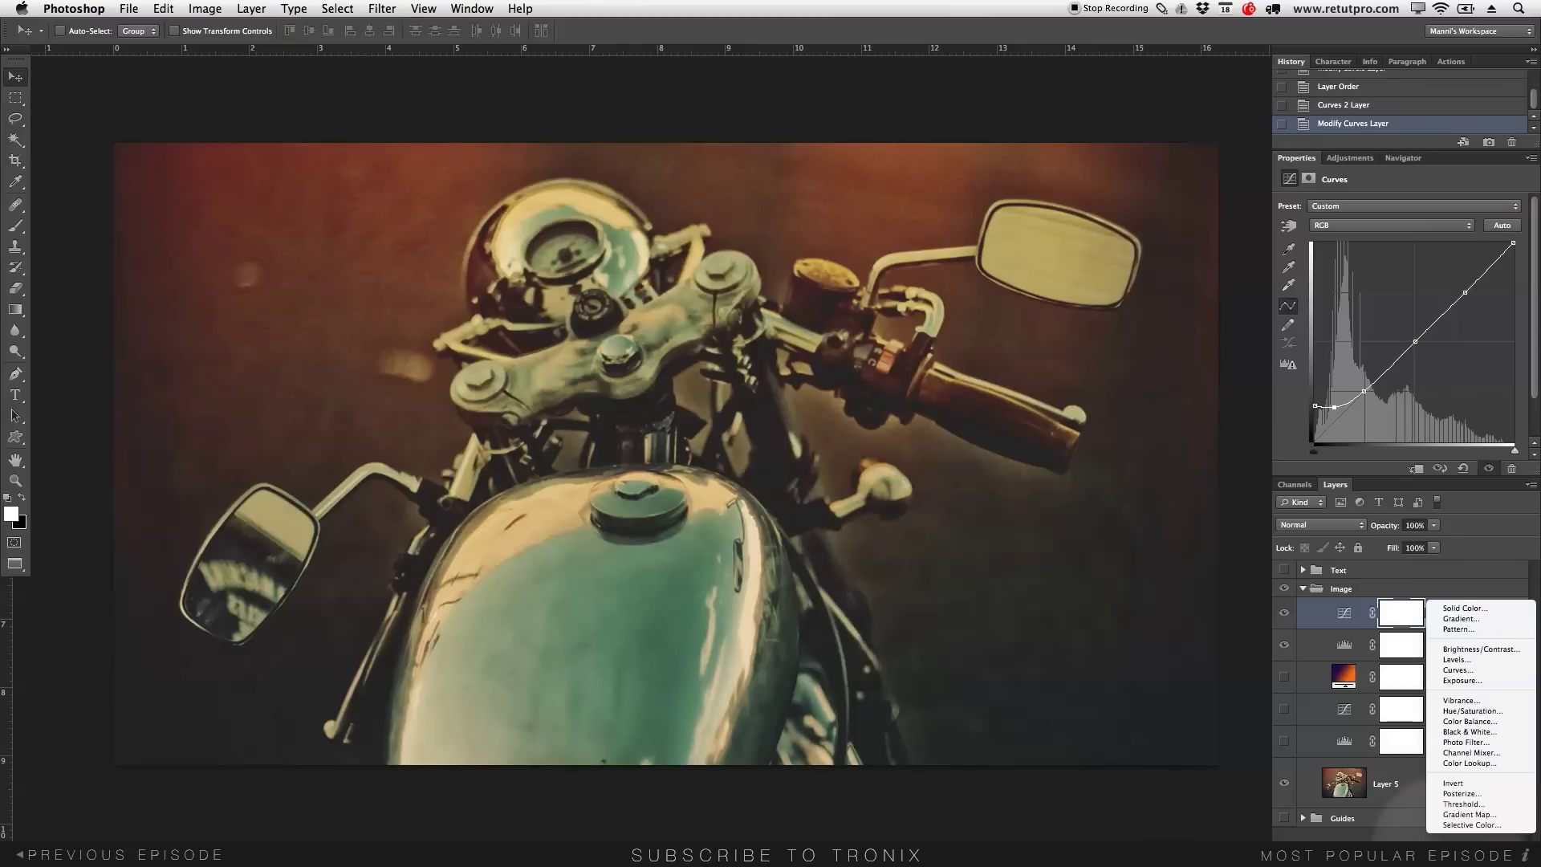
- Create a gradient fill layer with the Violet, Orange preset at a 121,61° angle
click(1468, 619)
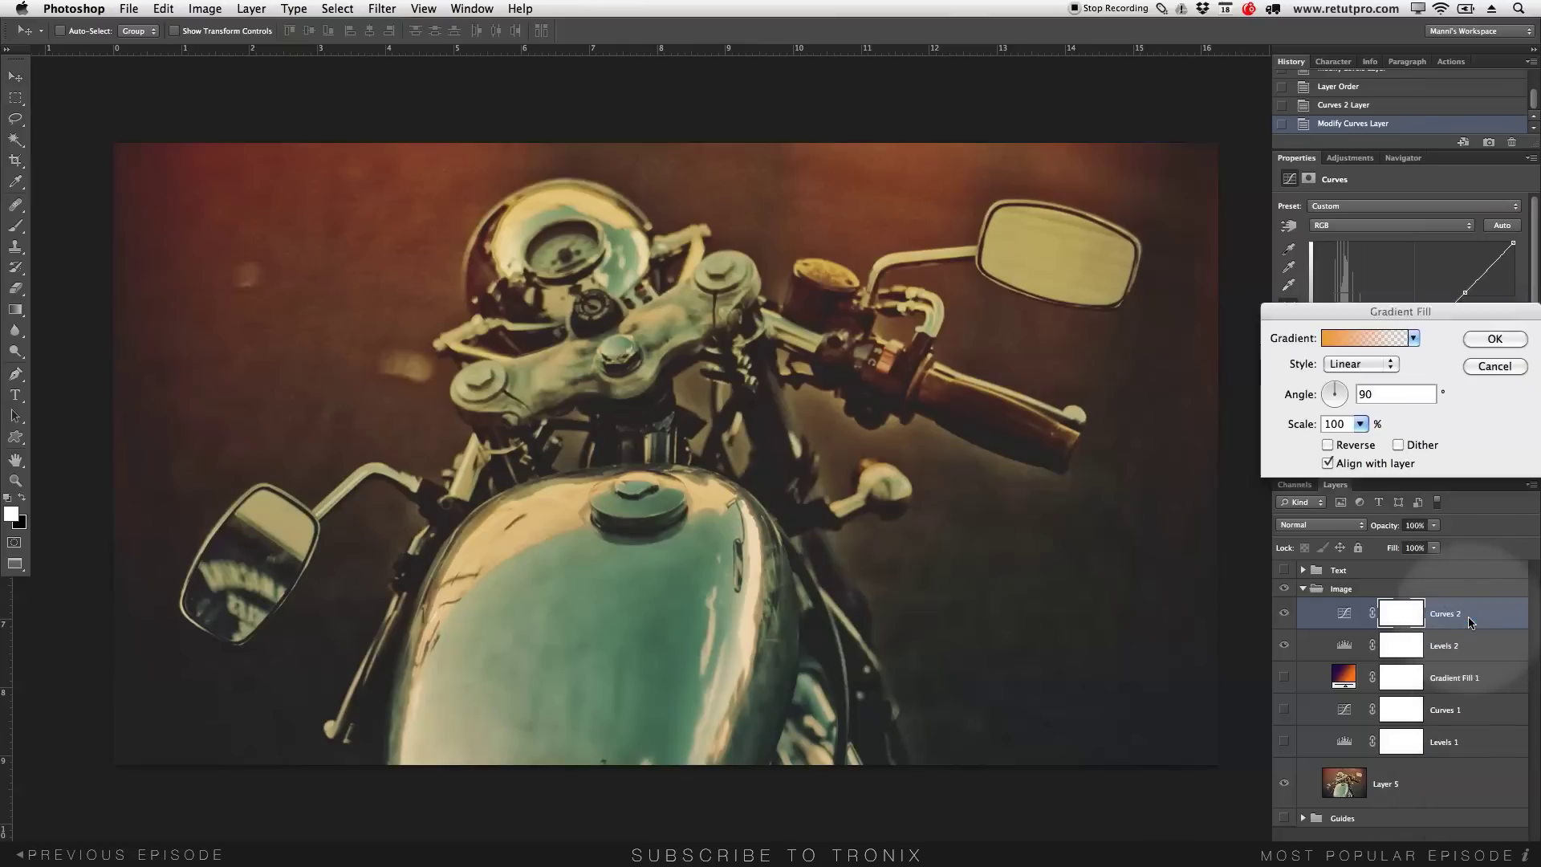
drag(1386, 311, 1355, 218)
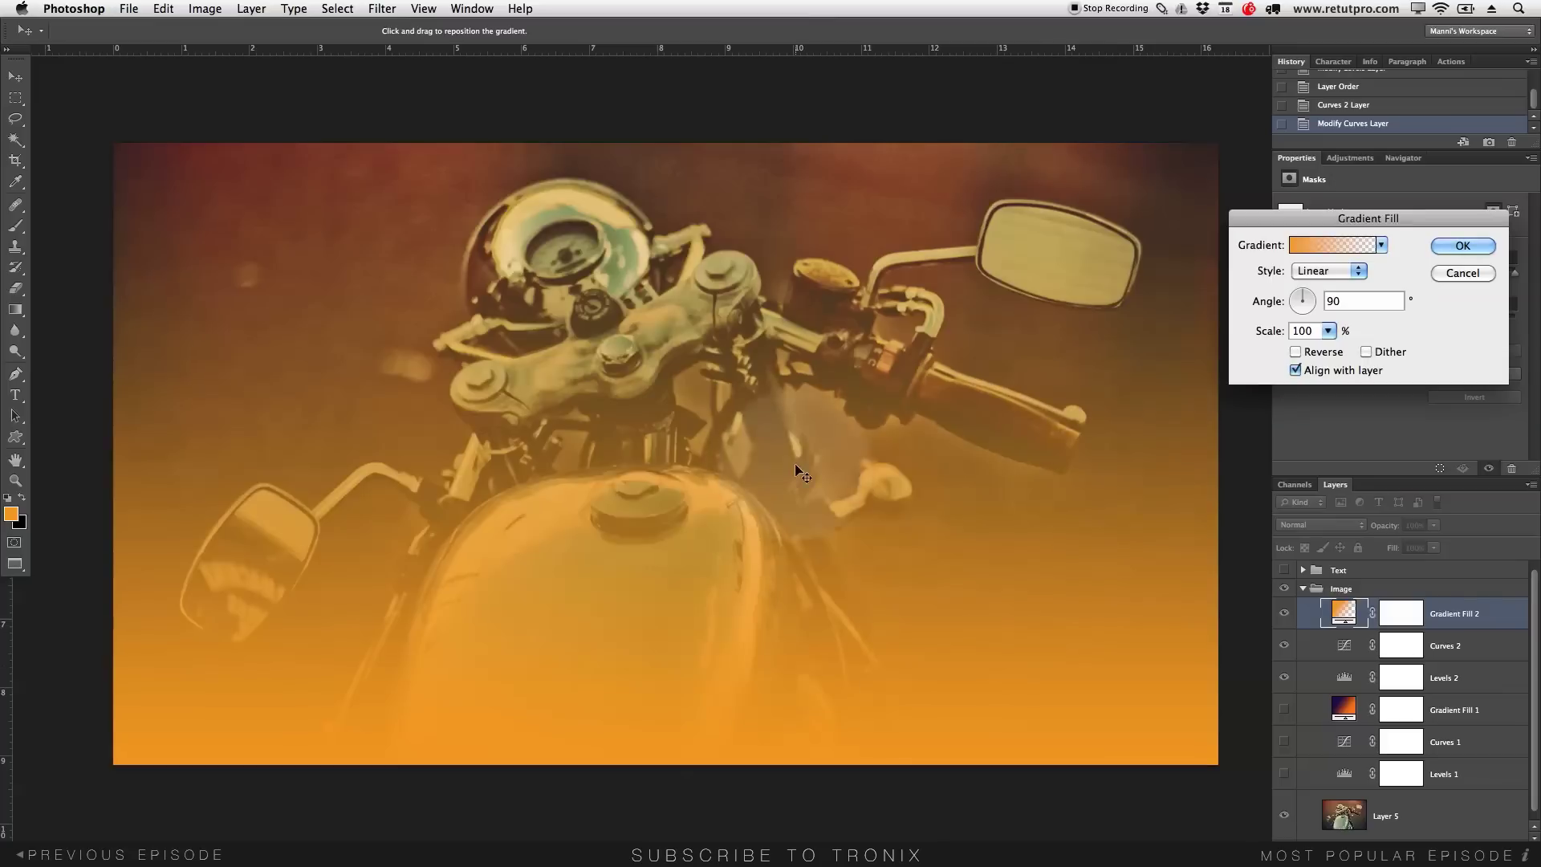
click(1321, 242)
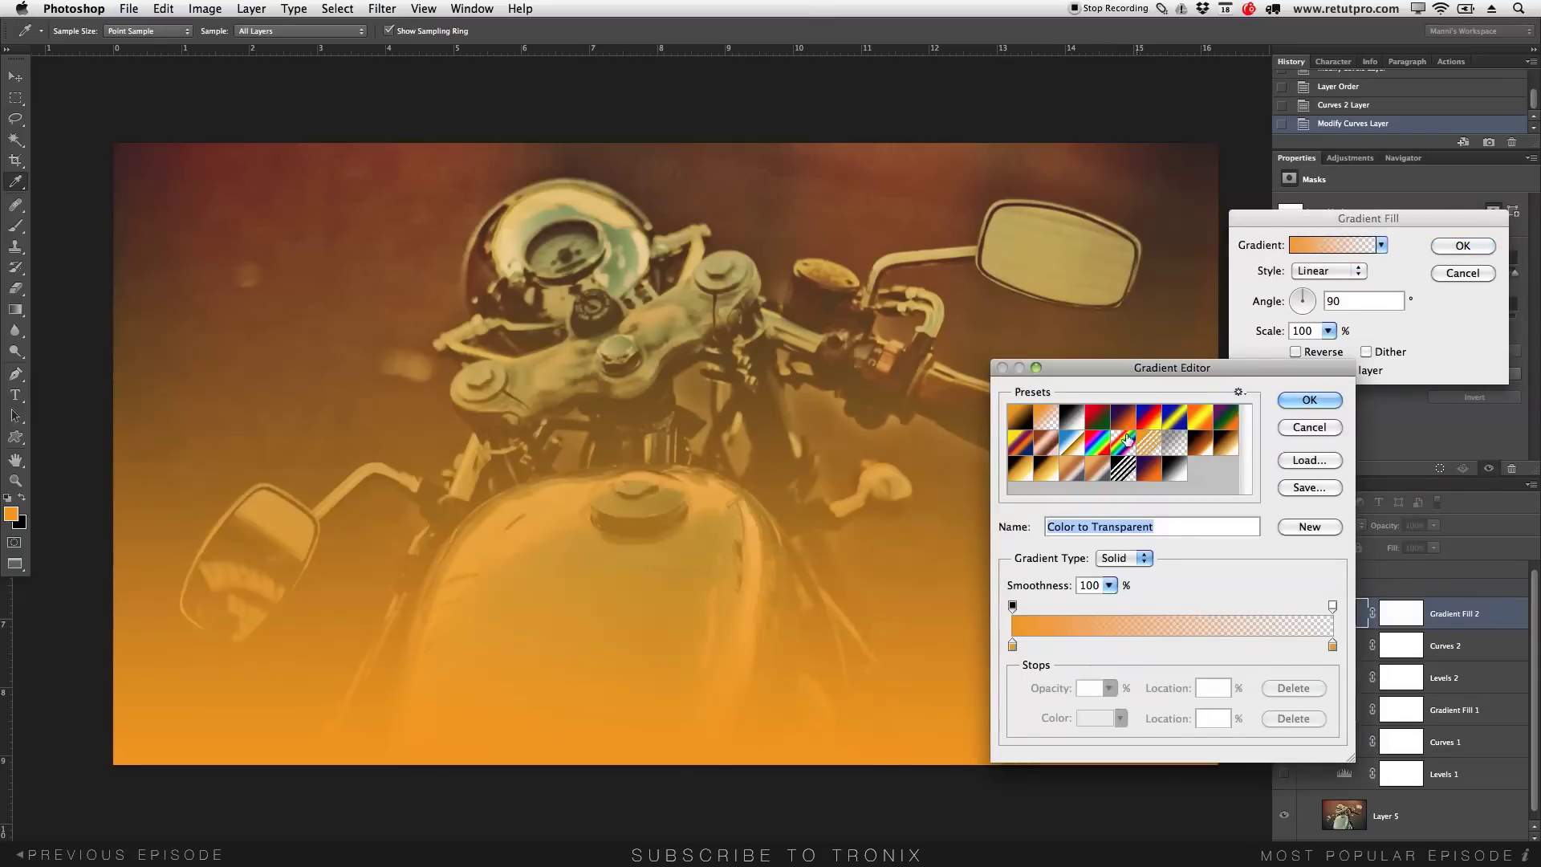
click(1146, 468)
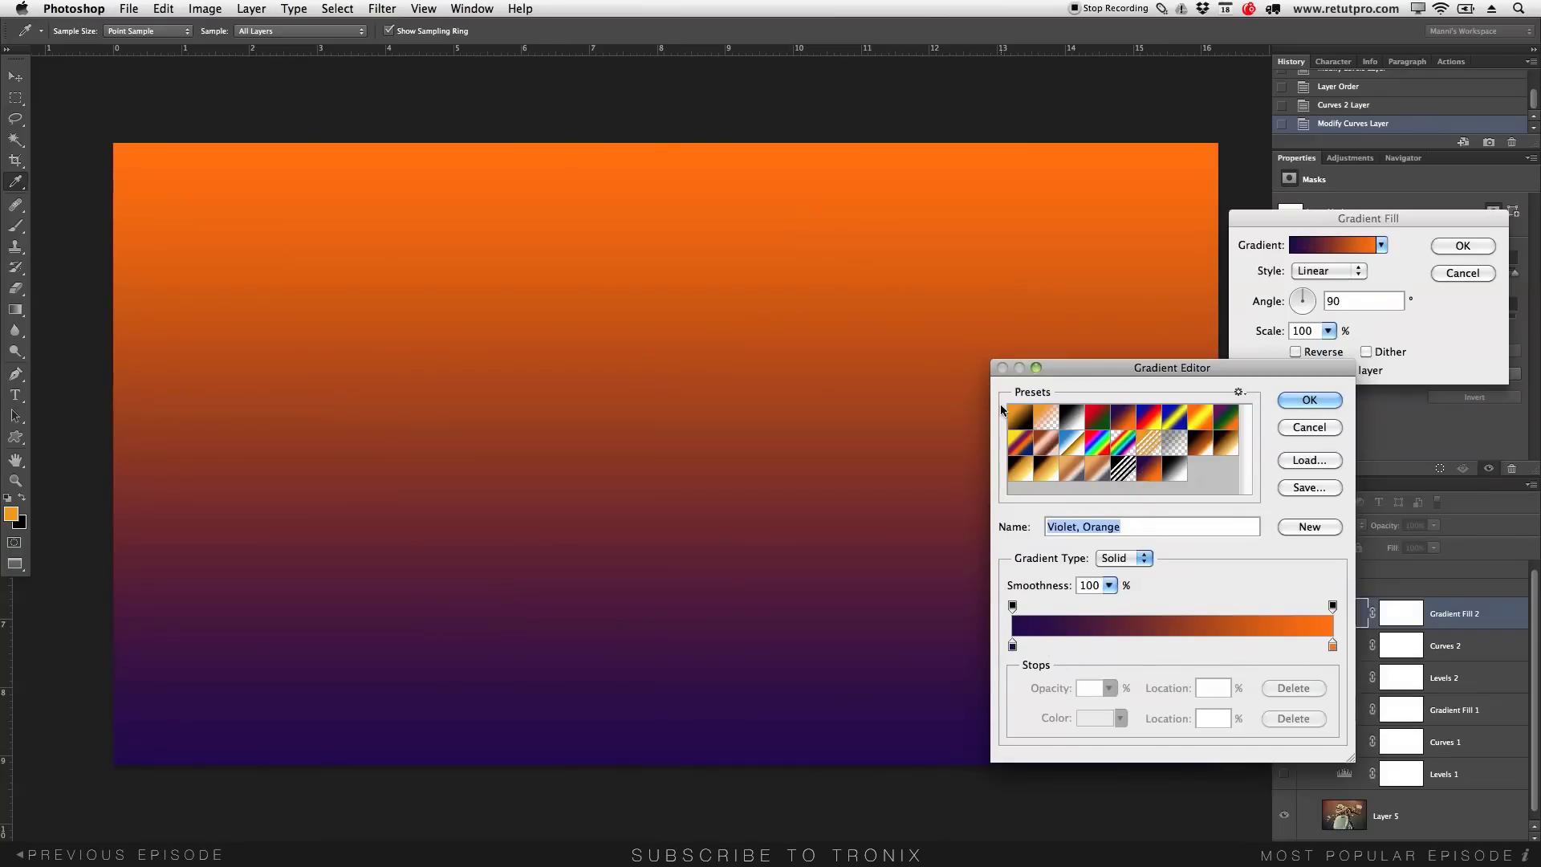
click(1295, 401)
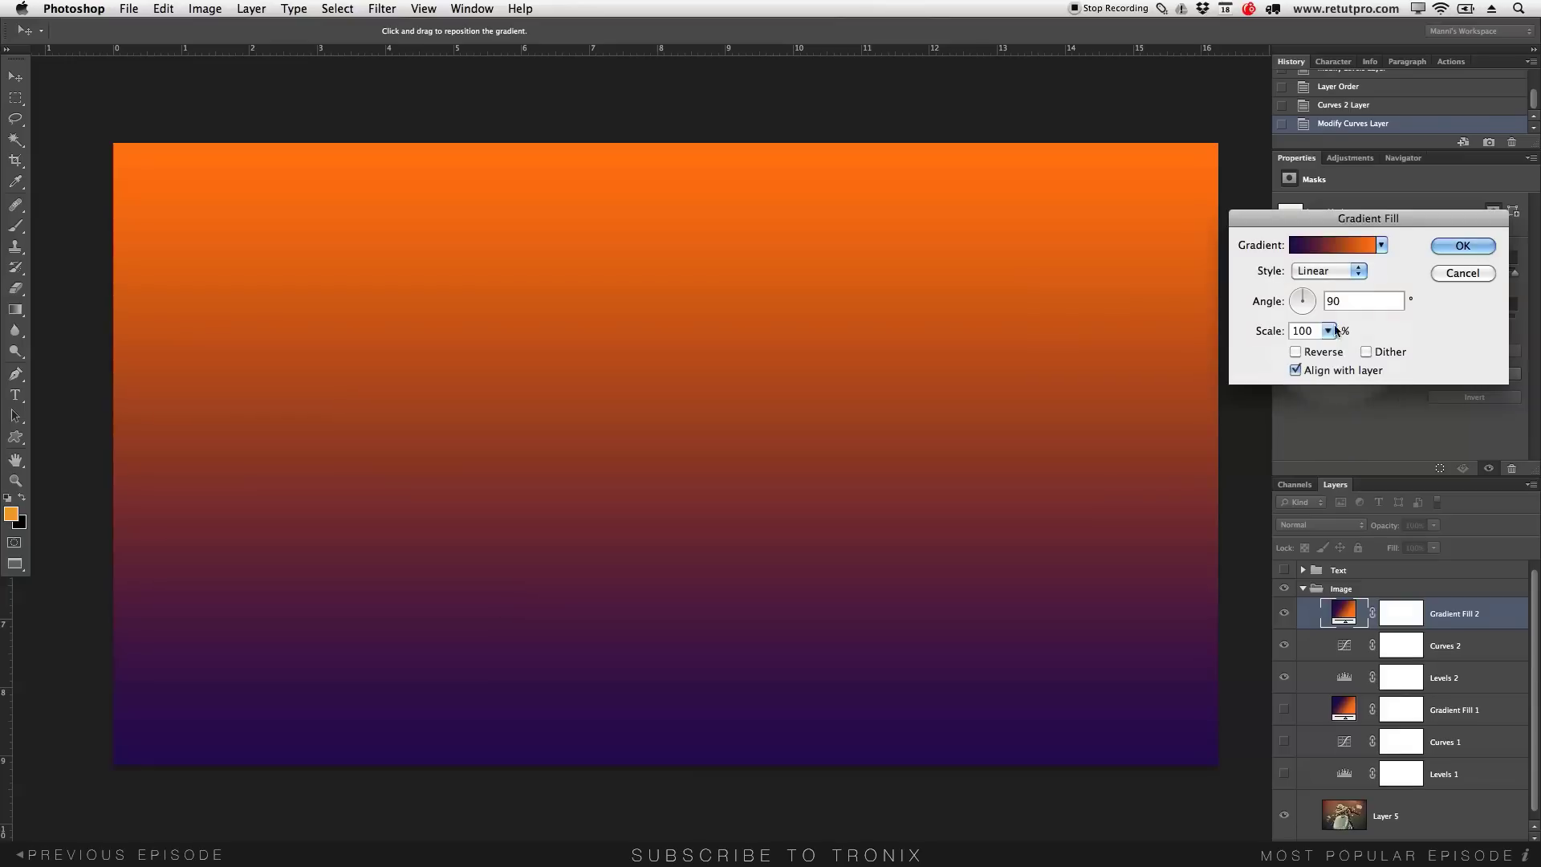
drag(1308, 295, 1301, 298)
click(1121, 399)
click(1179, 321)
- Reposition the gradient on the canvas so orange sits at the upper left, and confirm
drag(843, 471, 840, 471)
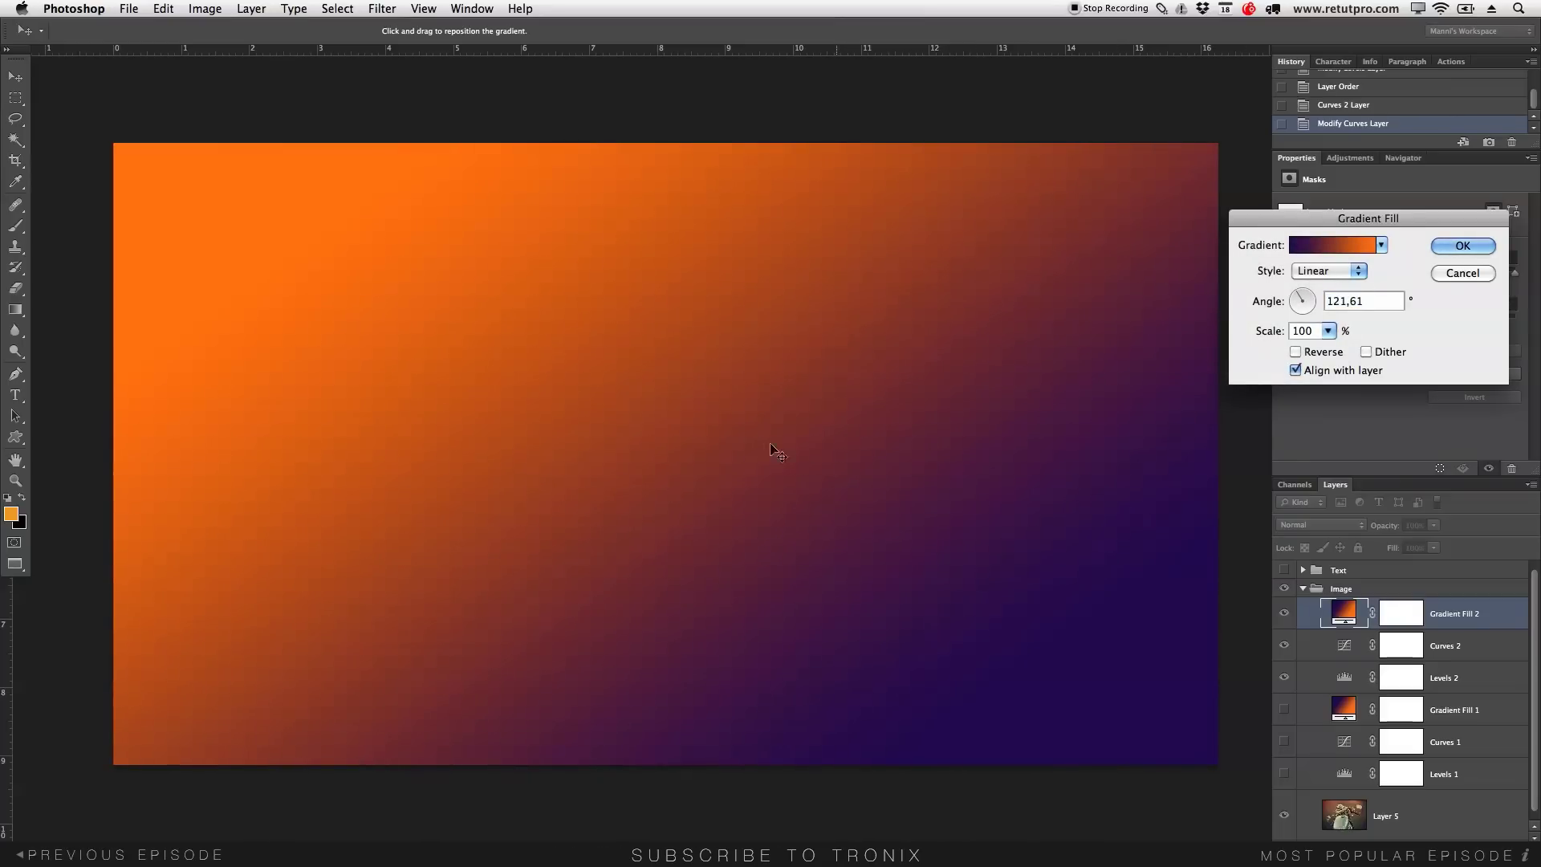
drag(536, 344, 1059, 730)
drag(978, 663, 681, 462)
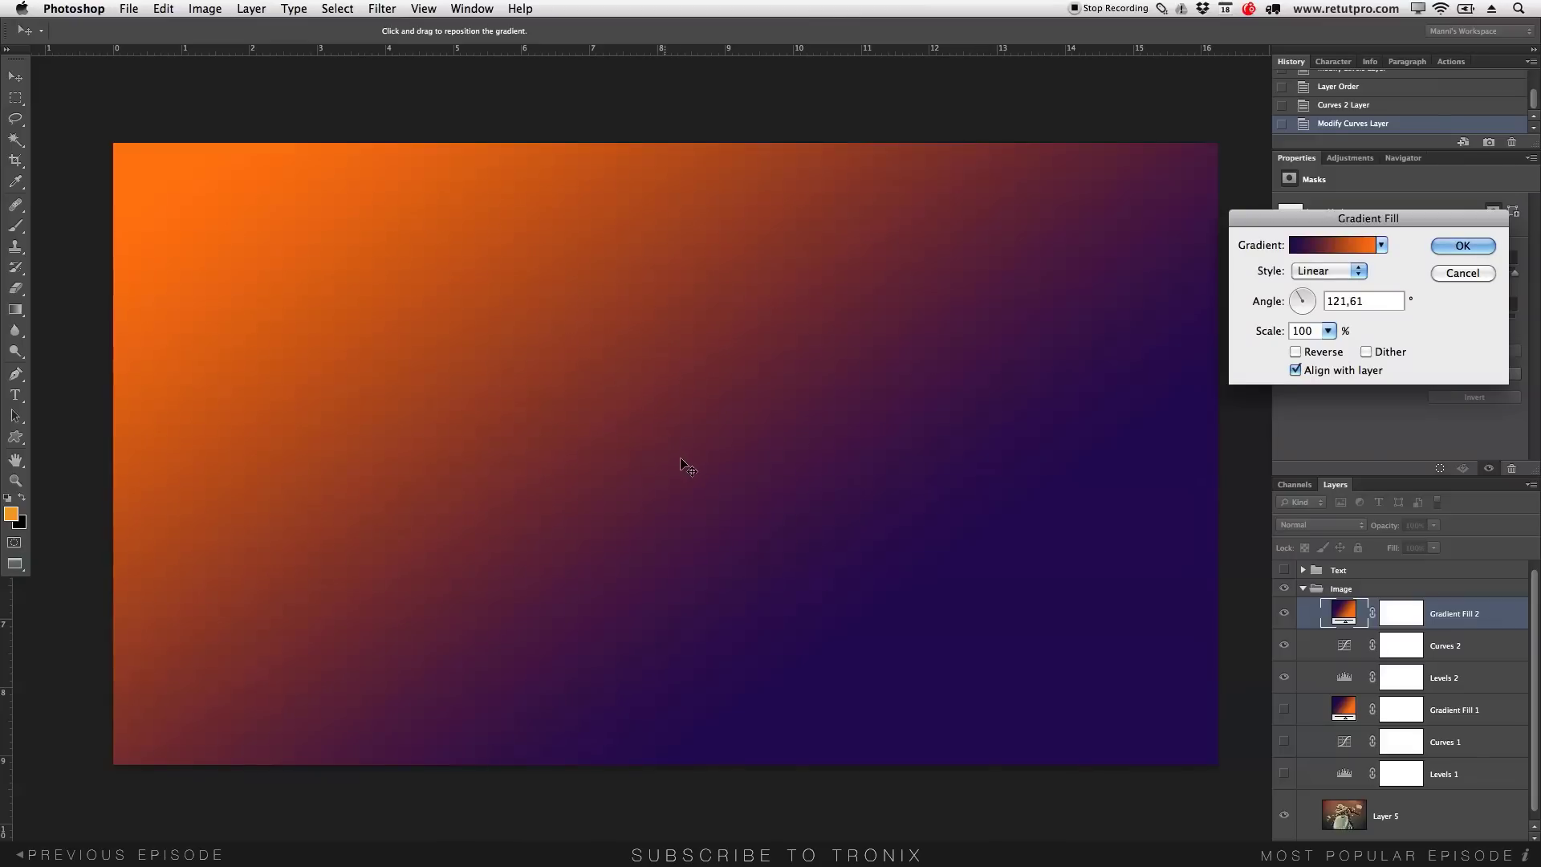
click(1478, 246)
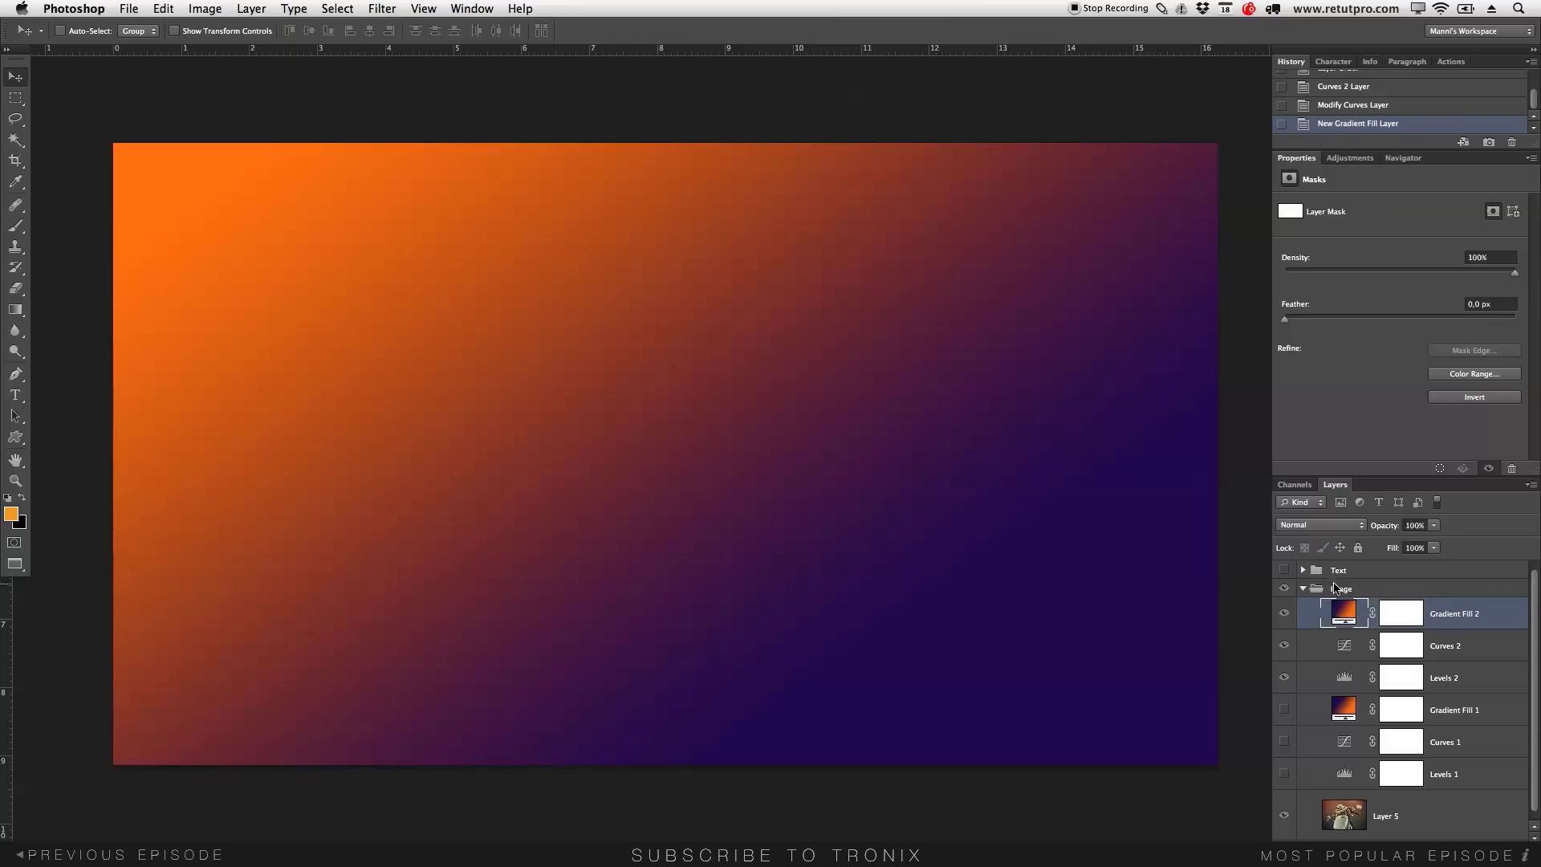
- Set Gradient Fill 2 to Color blend mode at 10% opacity and compare it on and off
click(1329, 524)
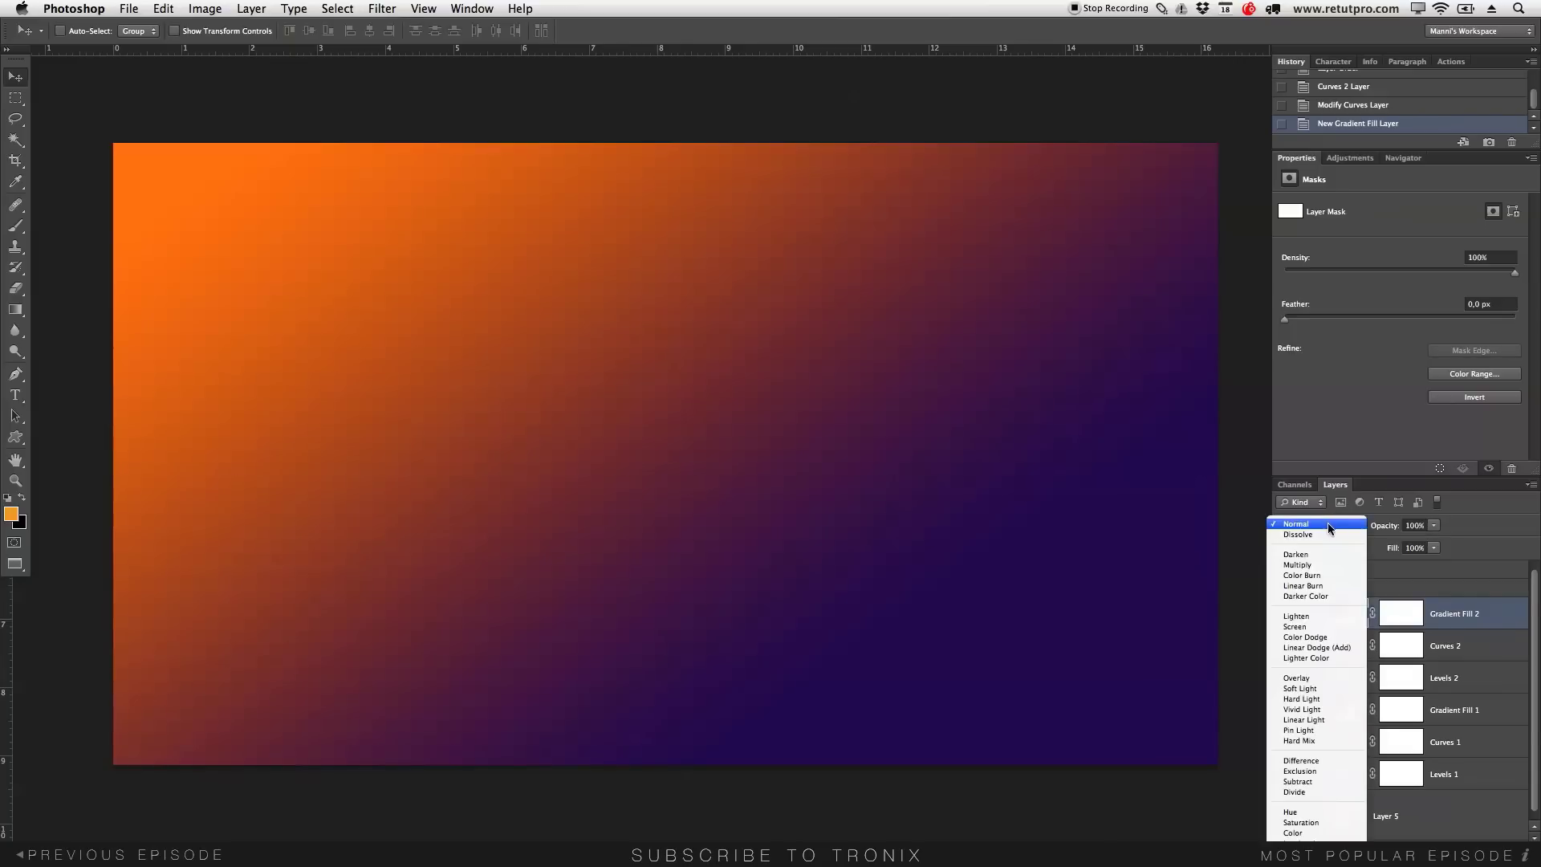
click(1305, 833)
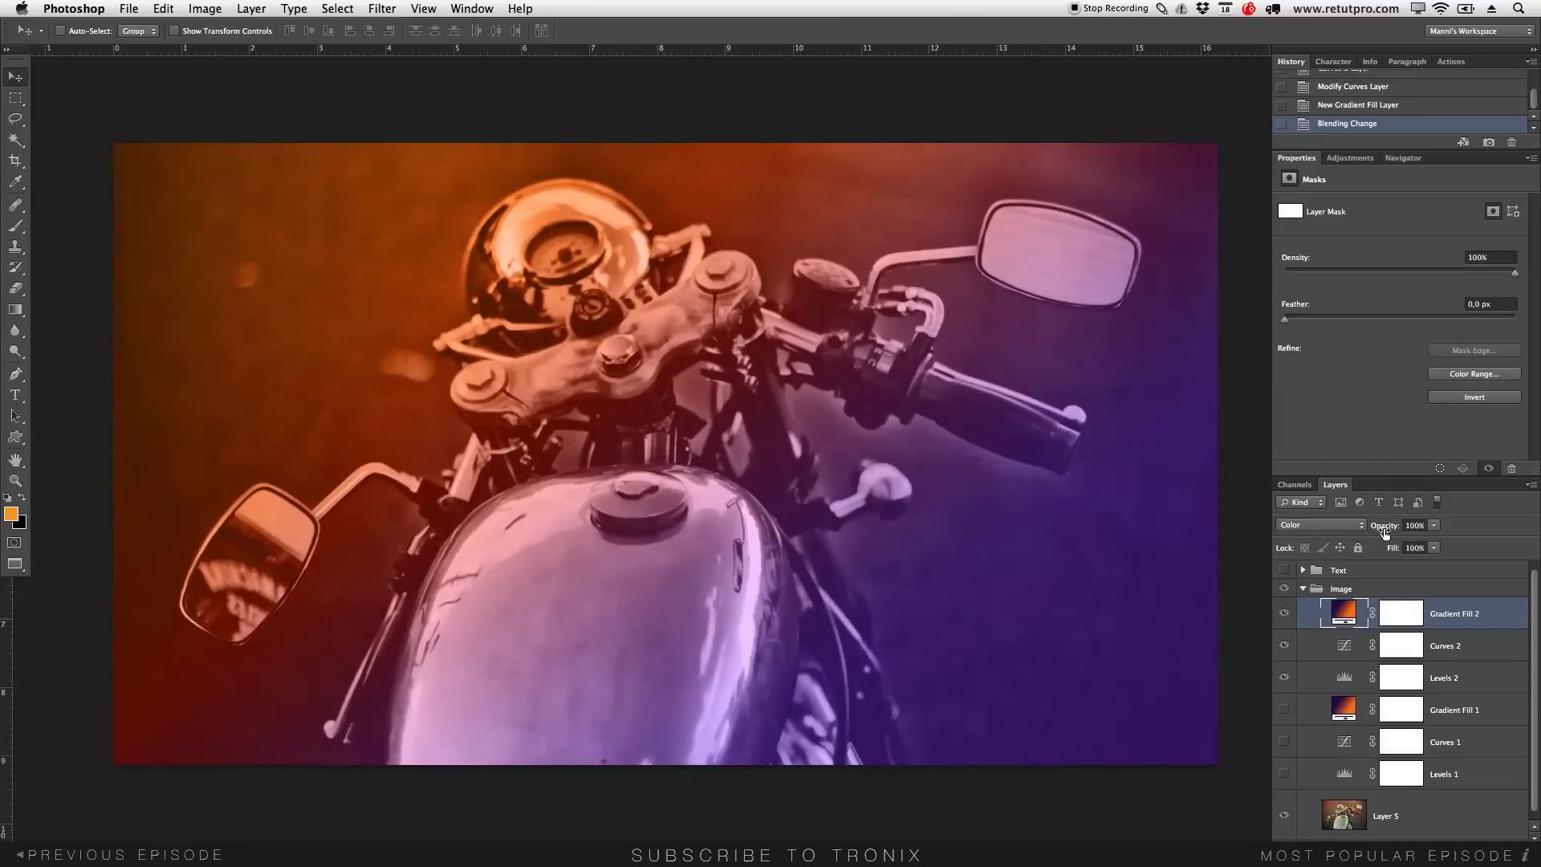
drag(1383, 532, 1315, 527)
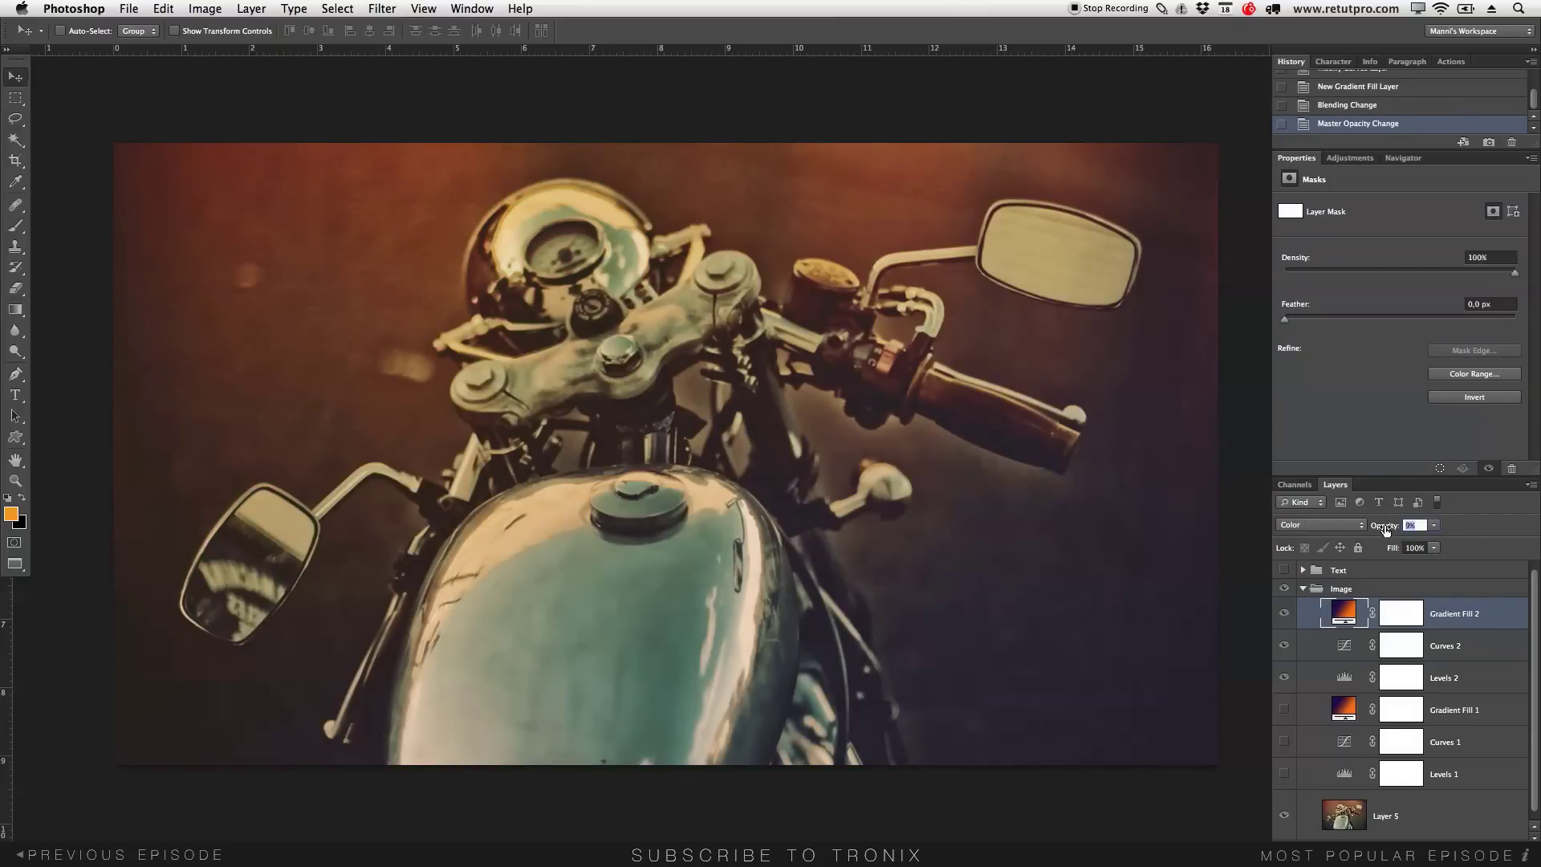
key(Return)
click(1284, 614)
click(1285, 613)
click(1284, 614)
click(1285, 614)
- Change Gradient Fill 2's angle to 94,76°
double_click(1345, 613)
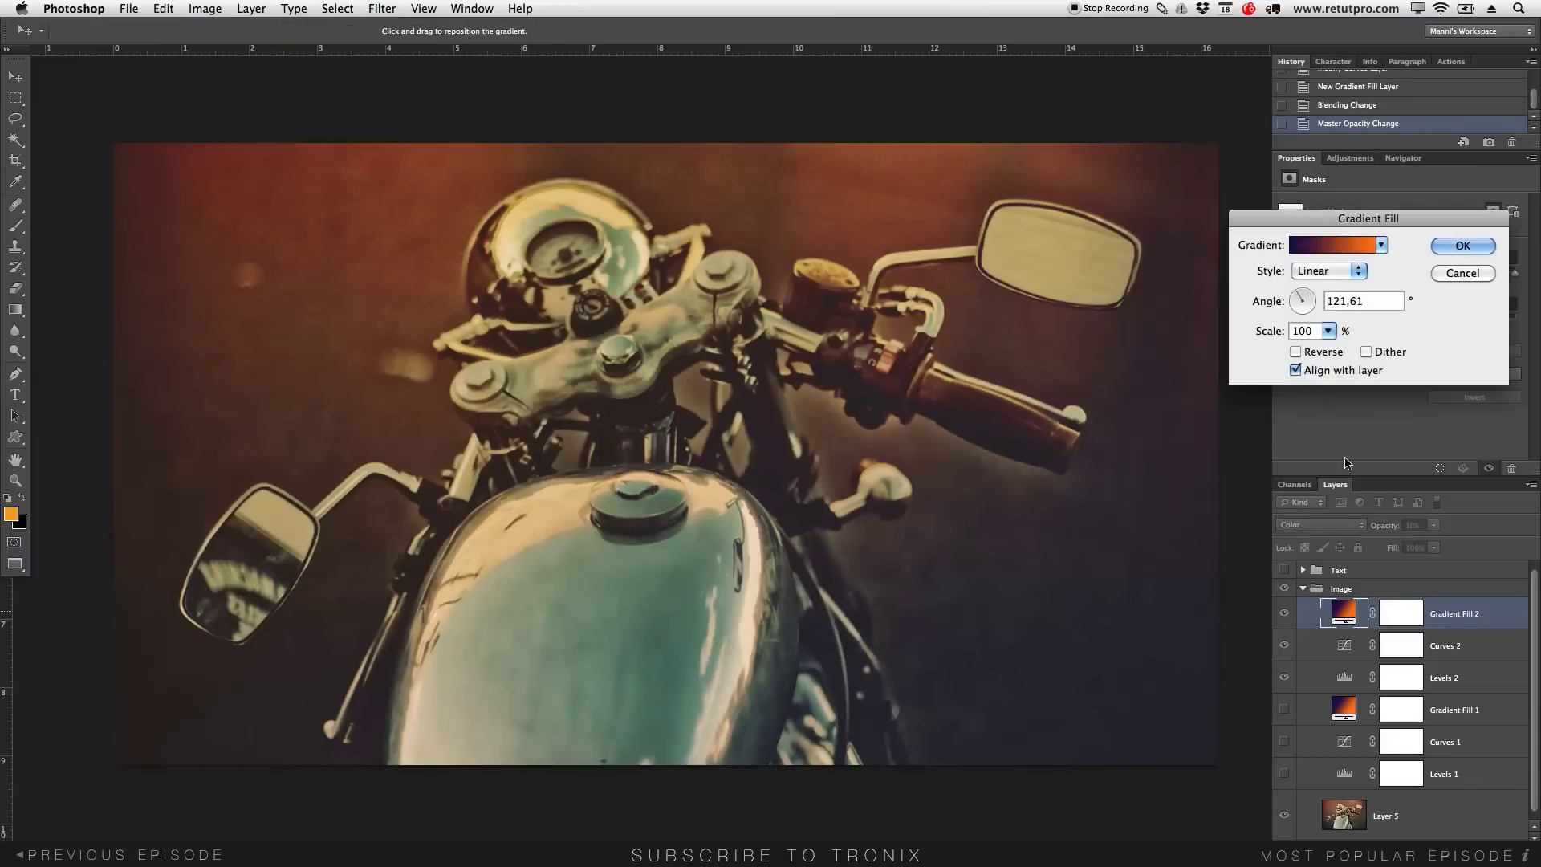
drag(1295, 296, 1302, 291)
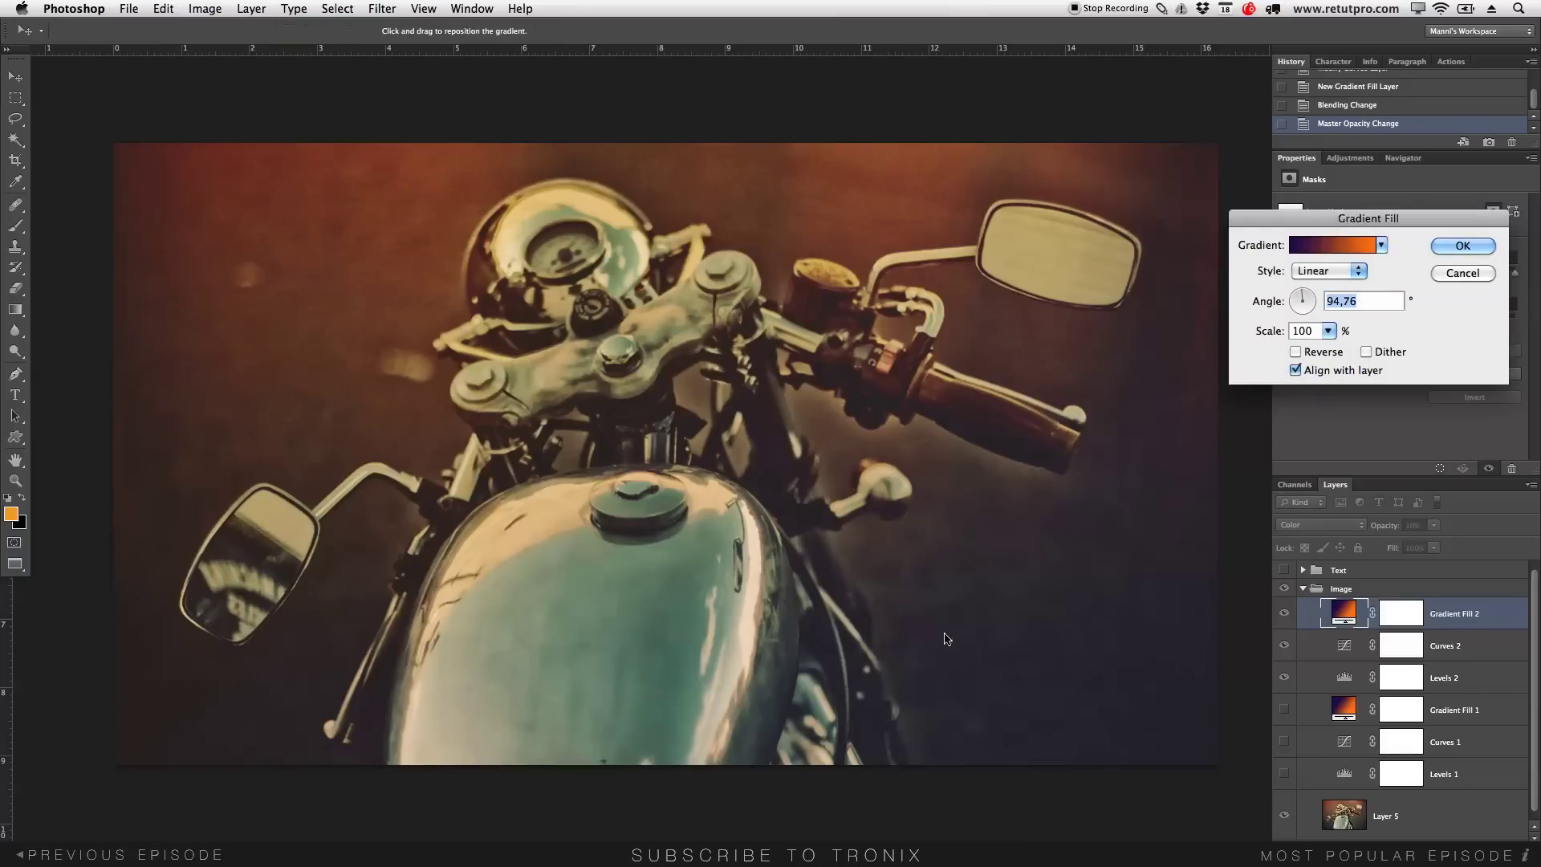
click(1472, 248)
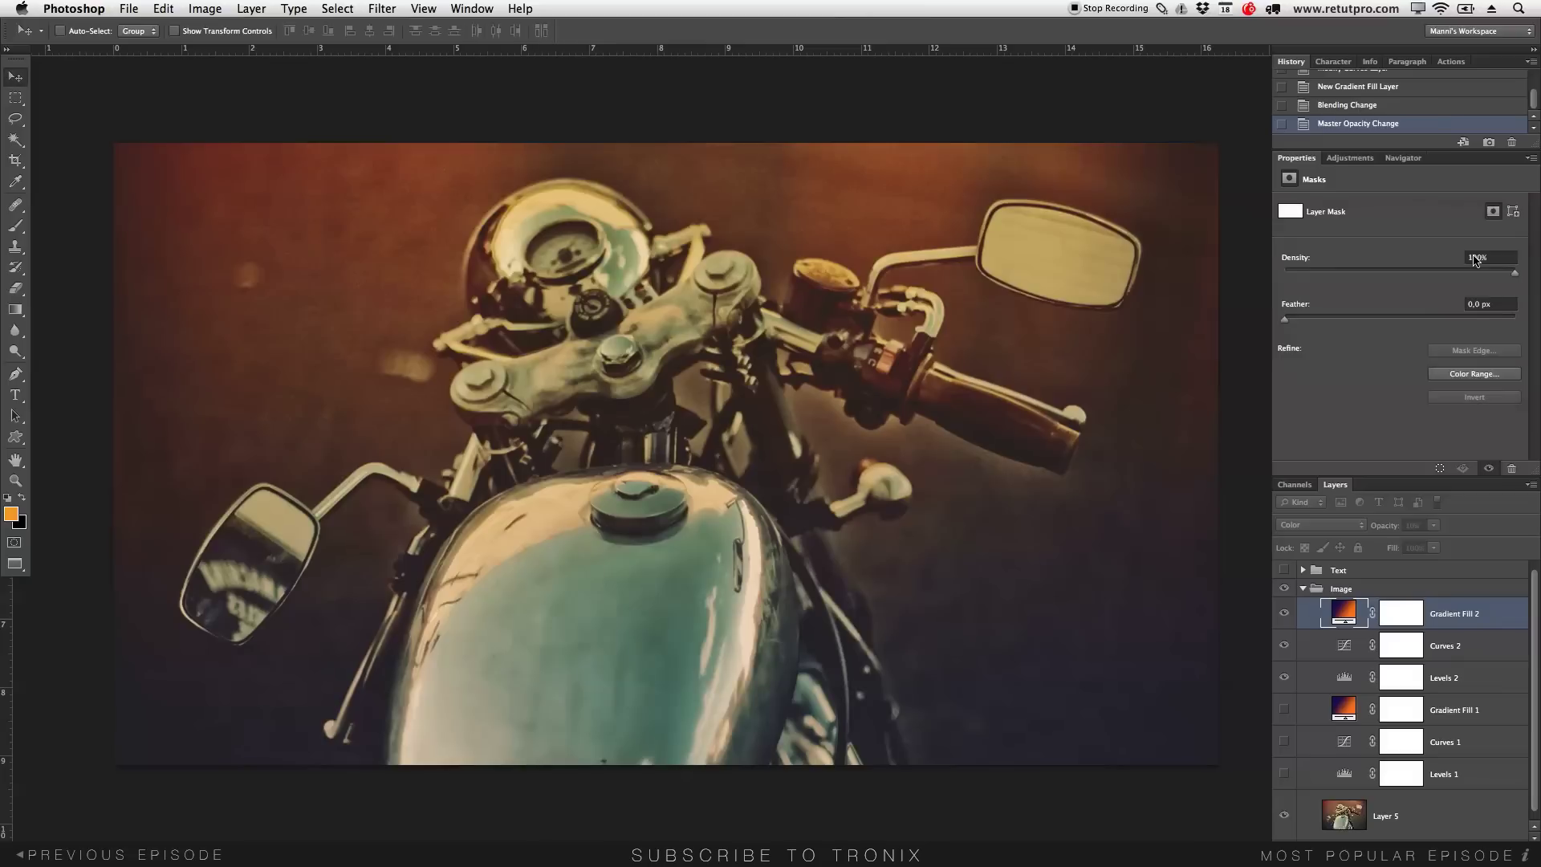
- Delete Gradient Fill 1, Curves 1 and Levels 1, keeping the gradient tint visible
click(1454, 711)
key(Delete)
key(Delete)
key(Delete)
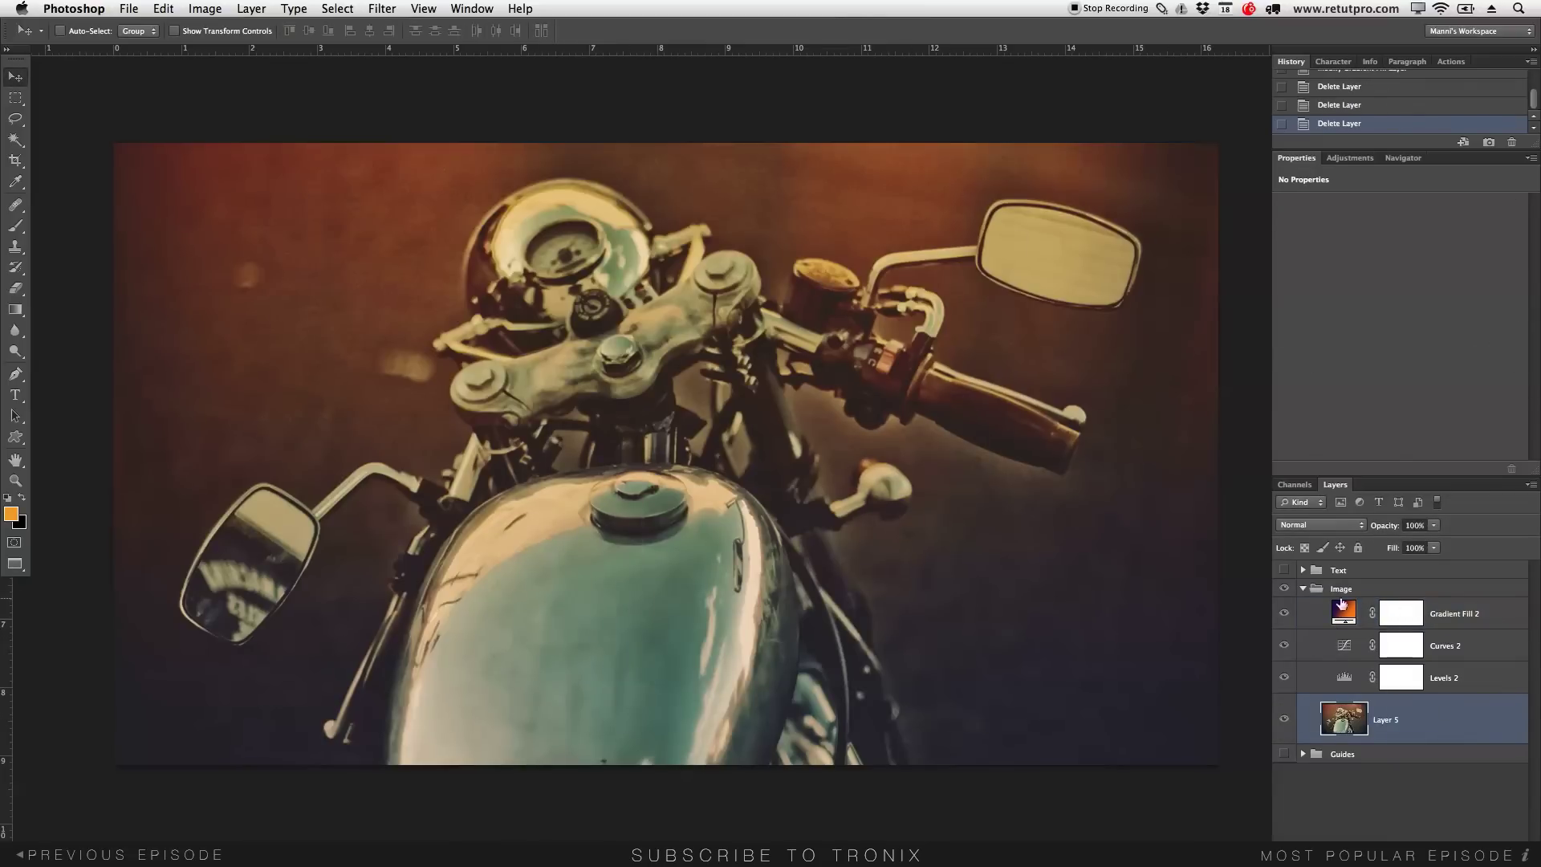
click(1285, 588)
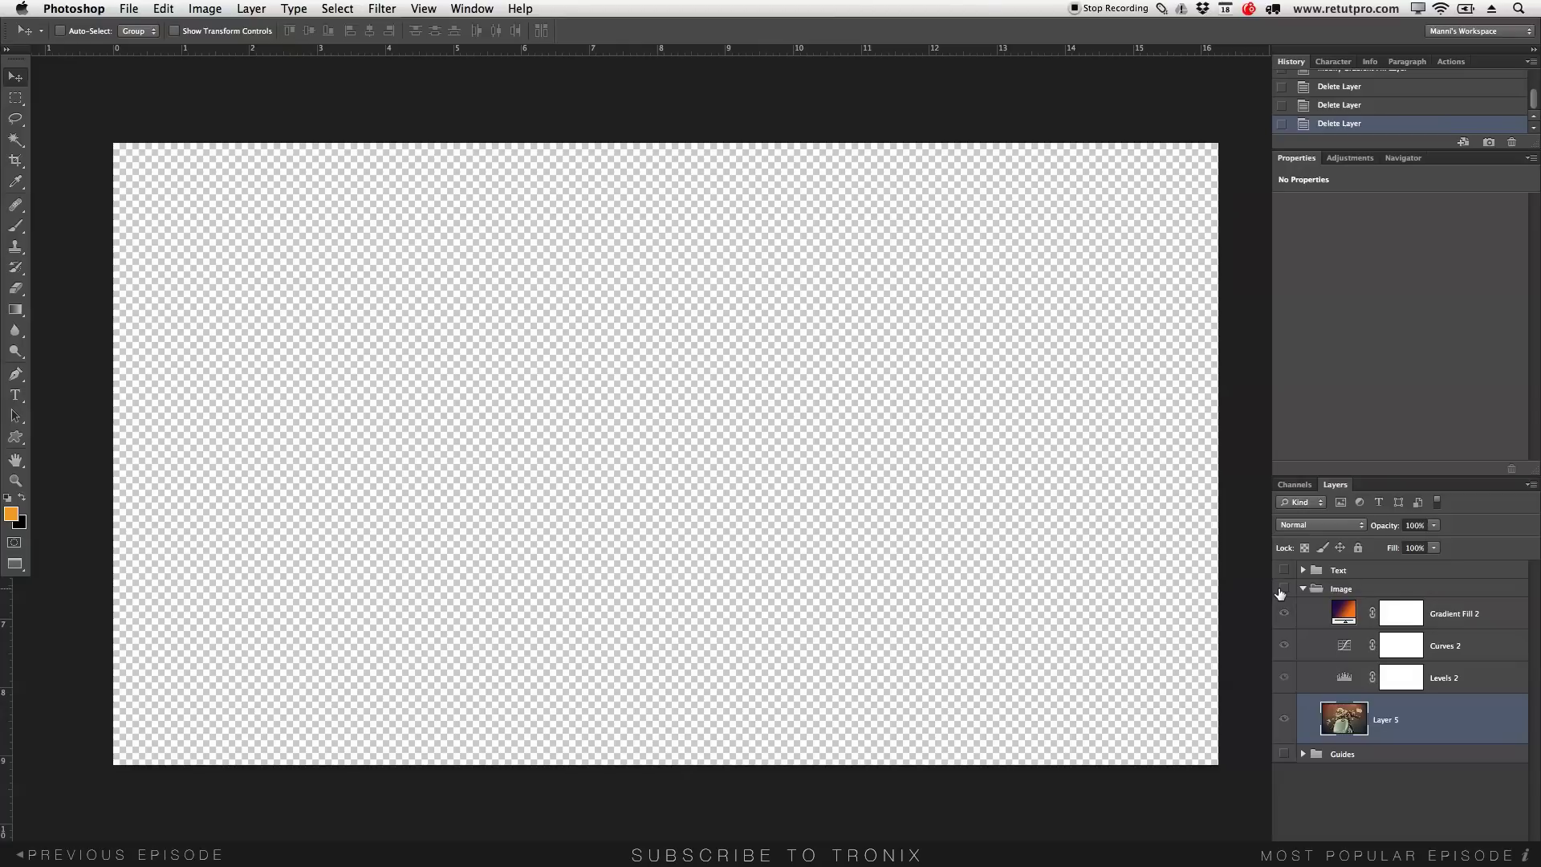
click(1284, 645)
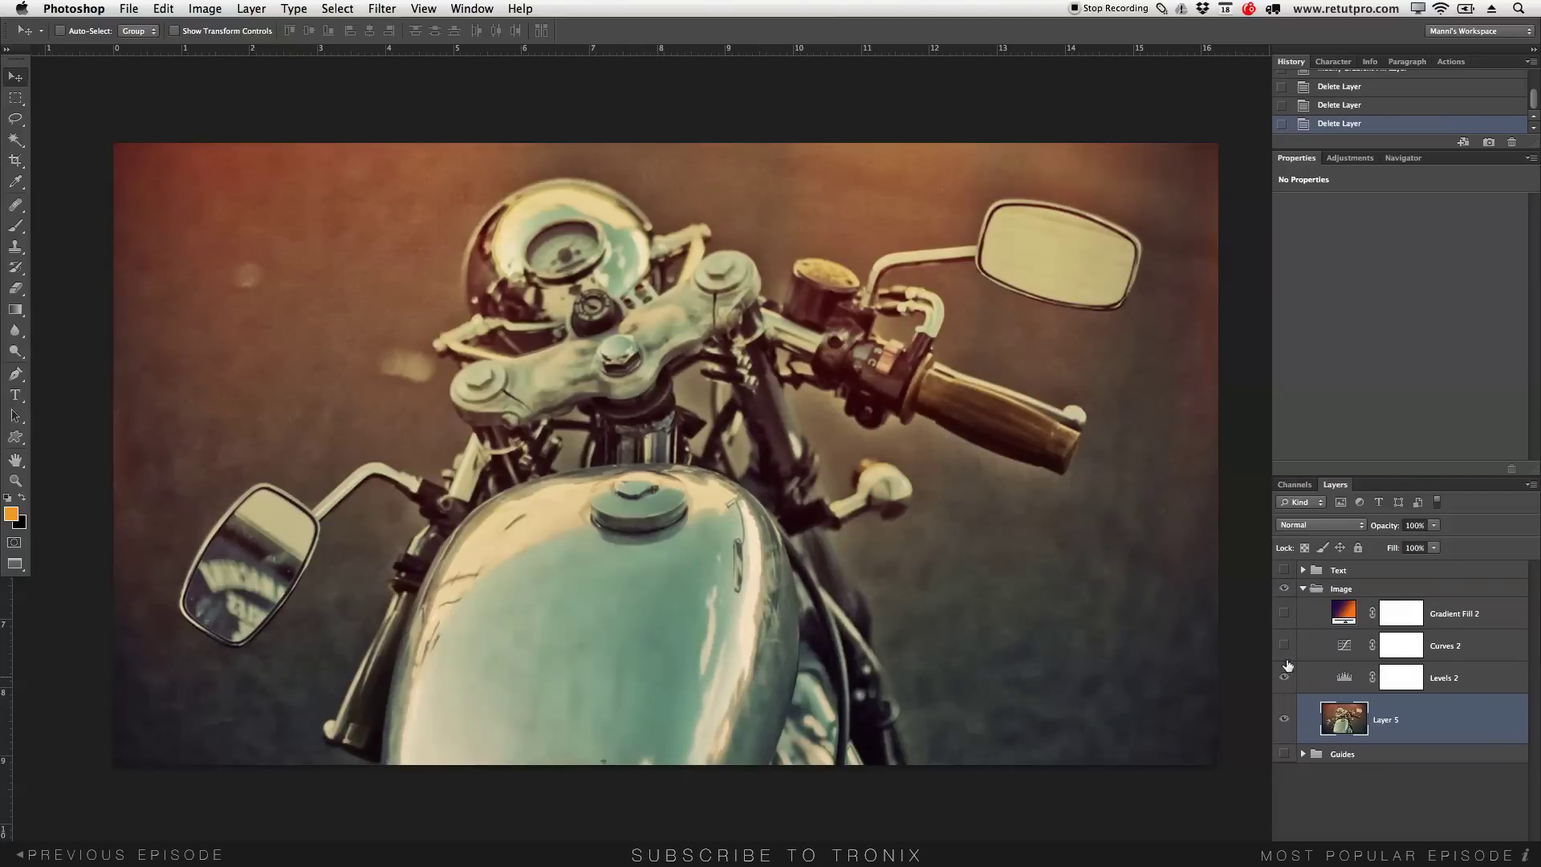
click(1286, 614)
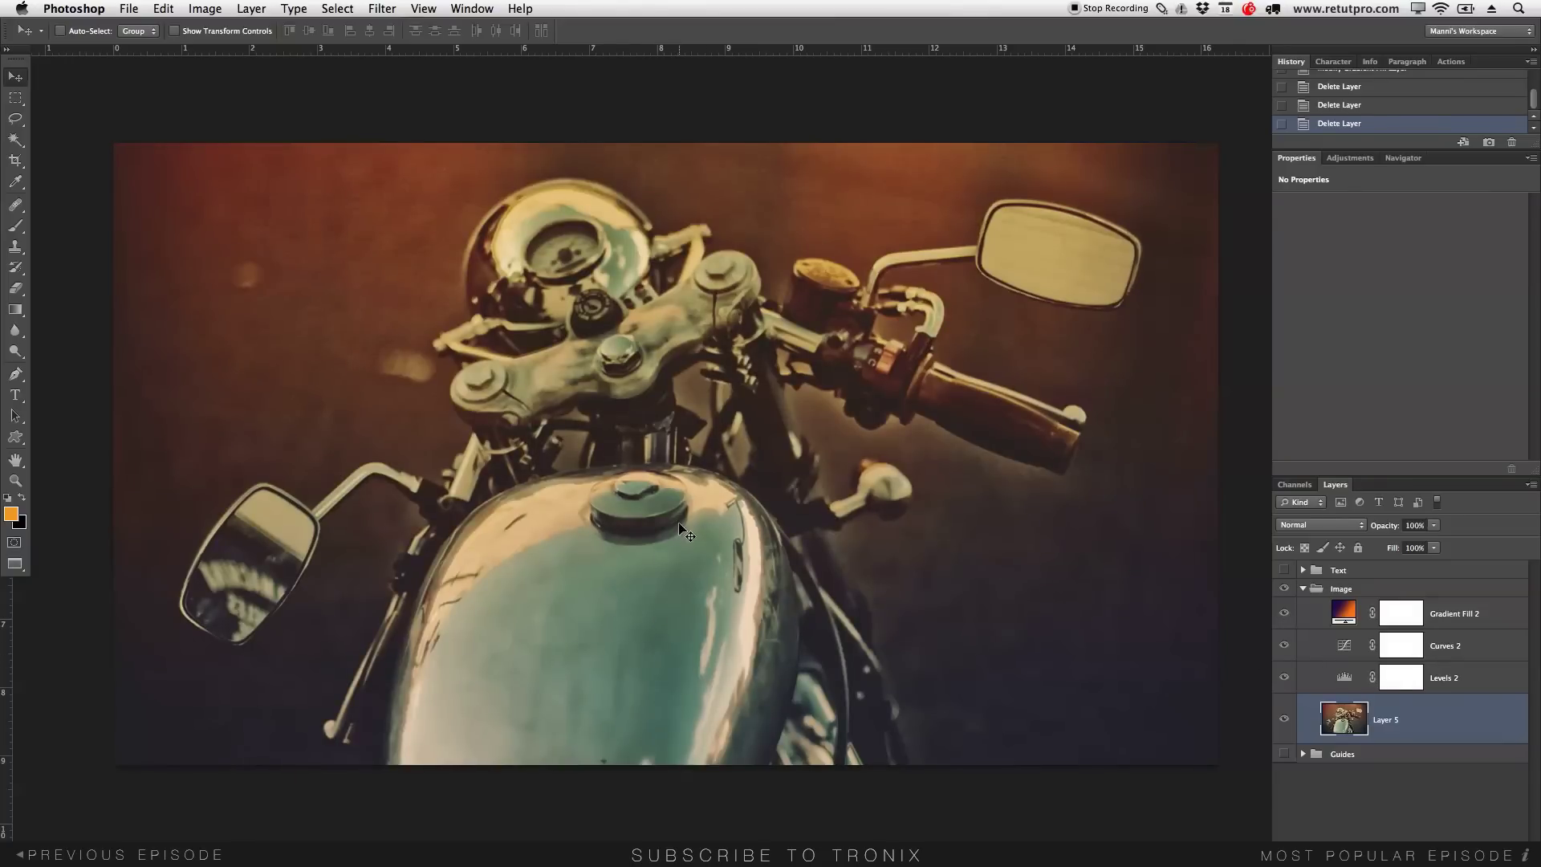
- Expand the Text group to list SINCE 2014, RETRO and Layer 1, and collapse the Image group
click(1284, 571)
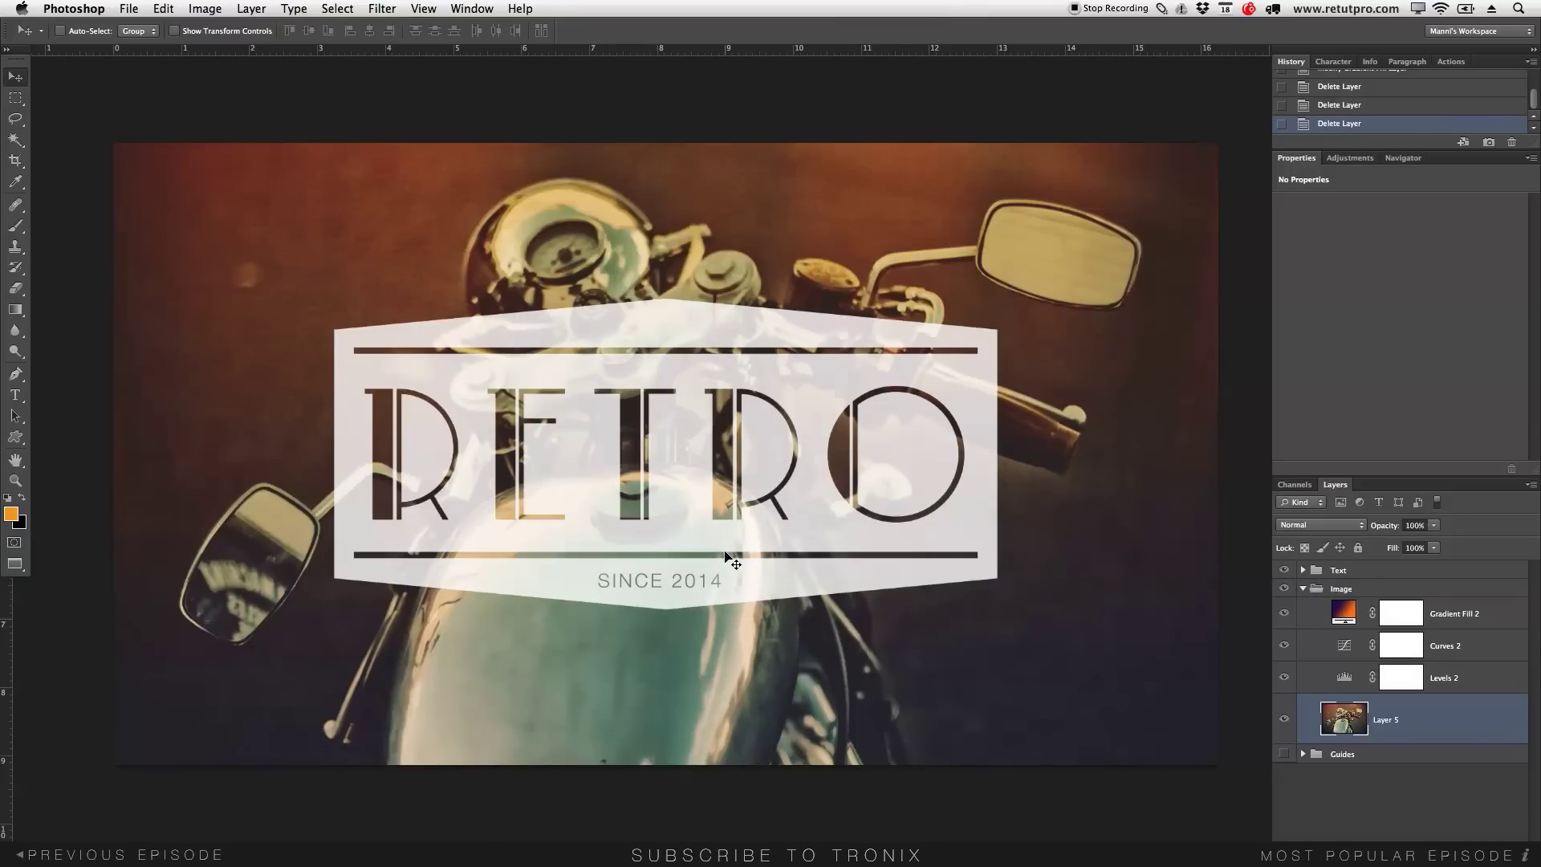
click(1303, 571)
drag(1437, 477, 1437, 382)
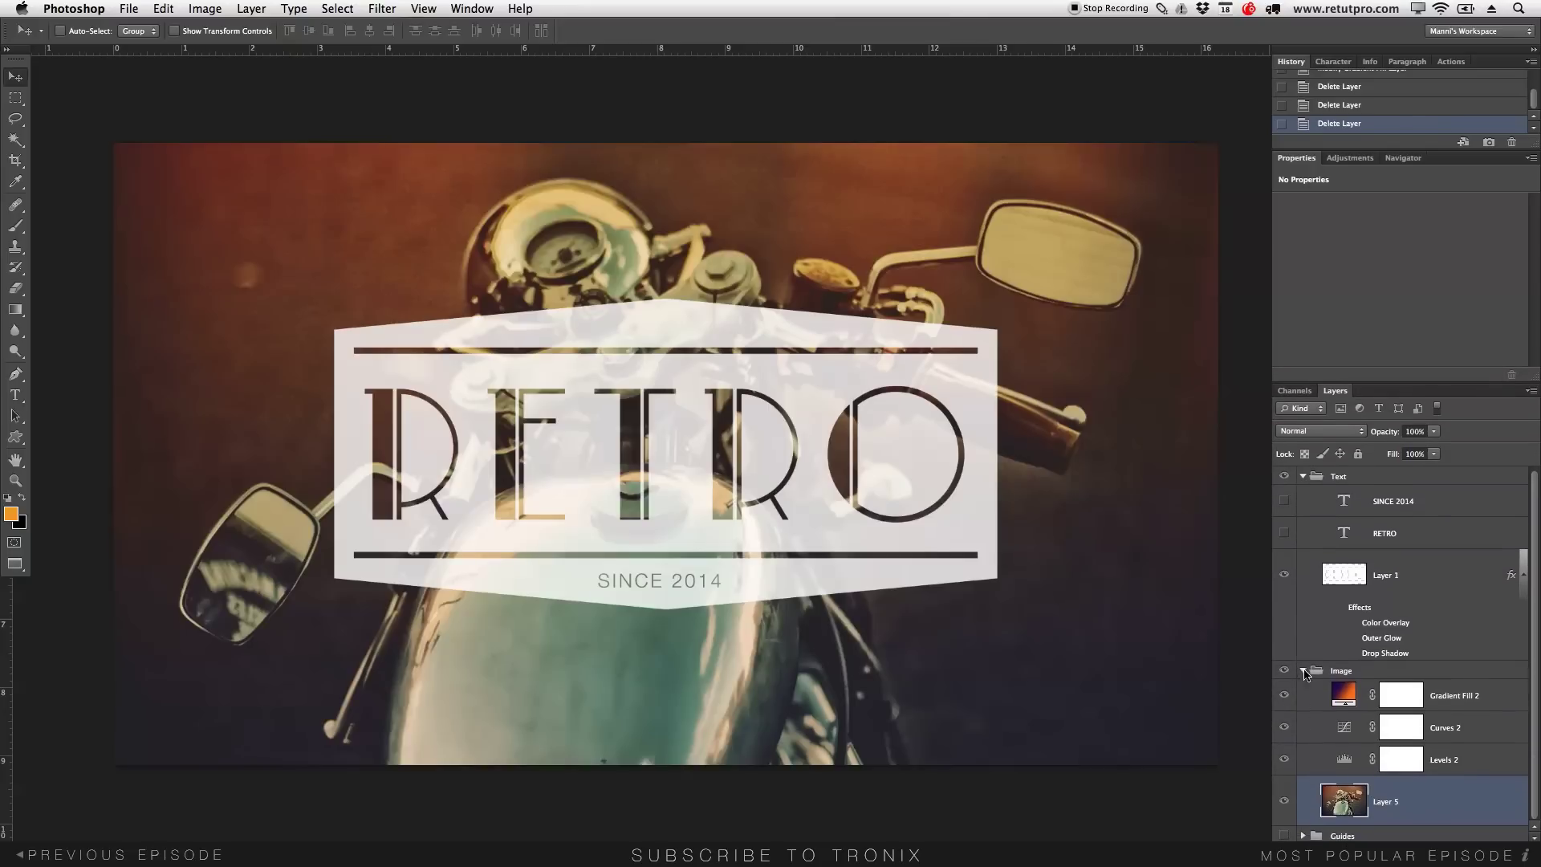
click(1304, 671)
click(1318, 667)
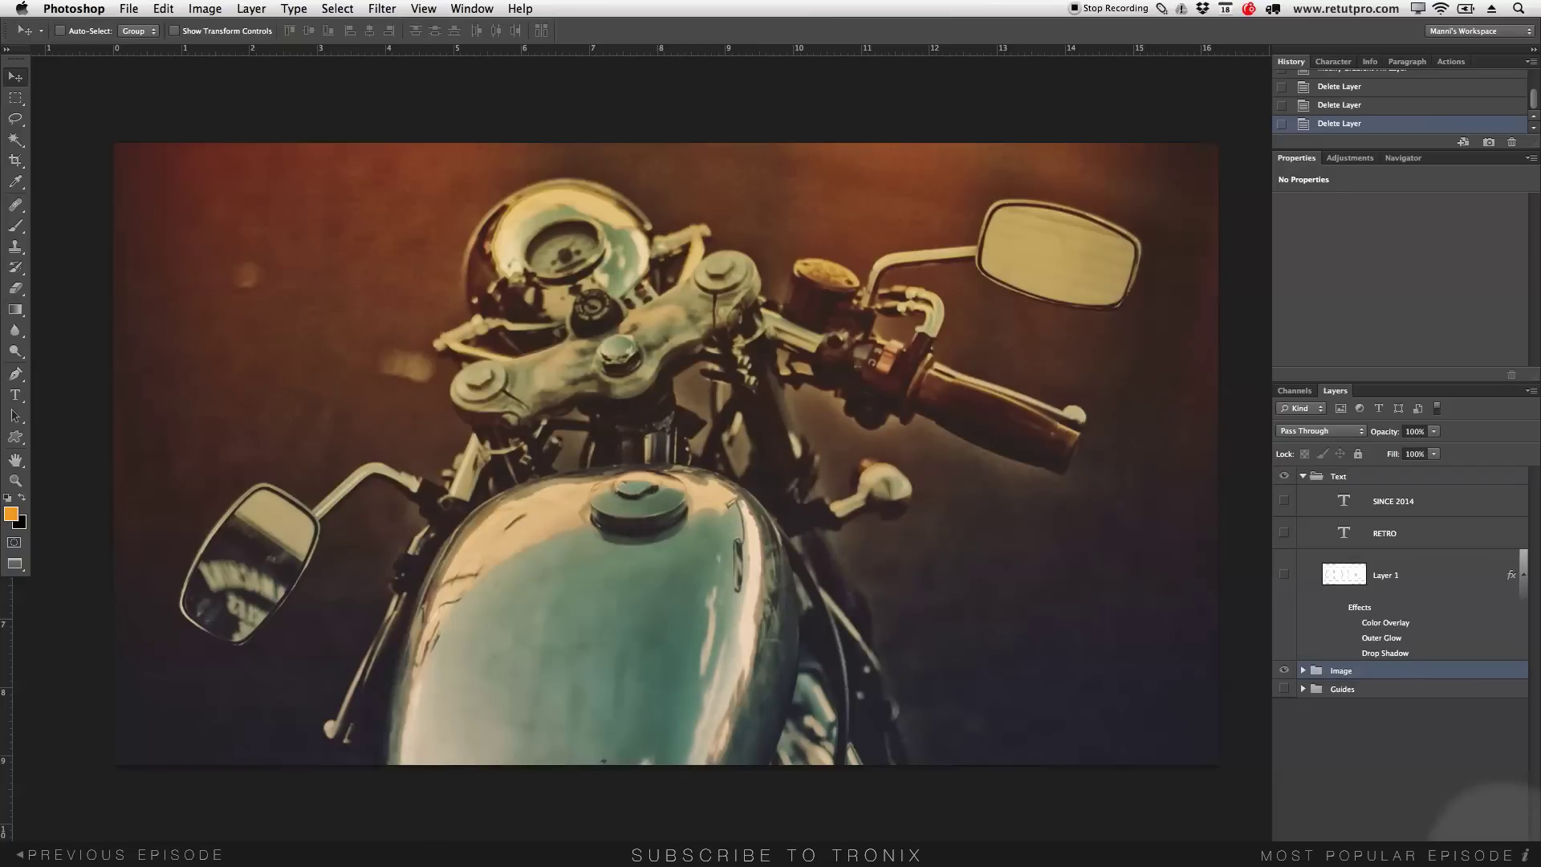
- Add an empty Layer 6, hide the Image group and show the Guides group
click(1488, 835)
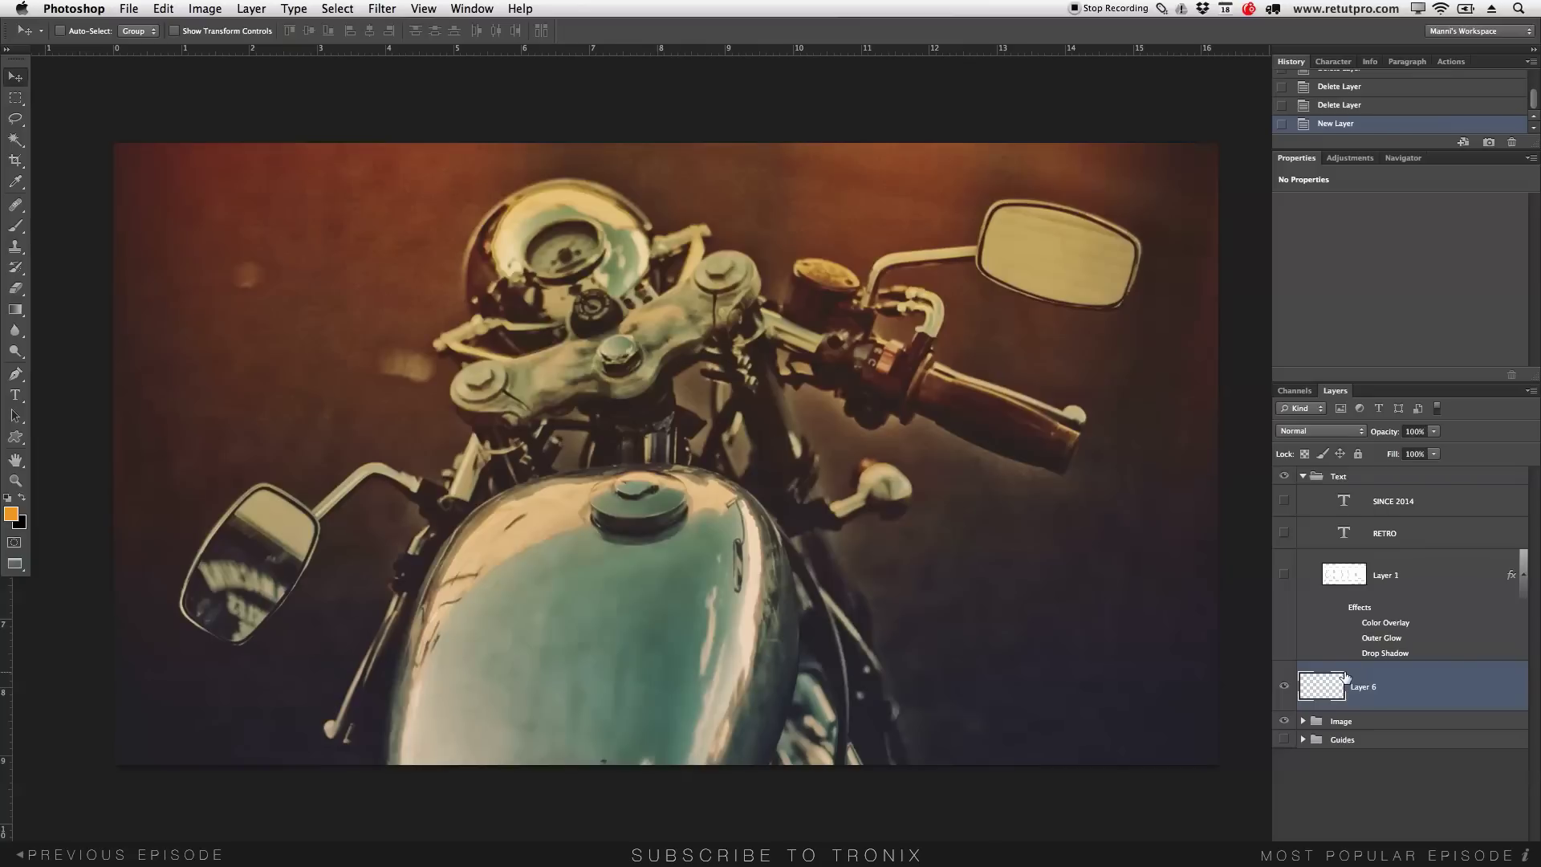
click(1285, 721)
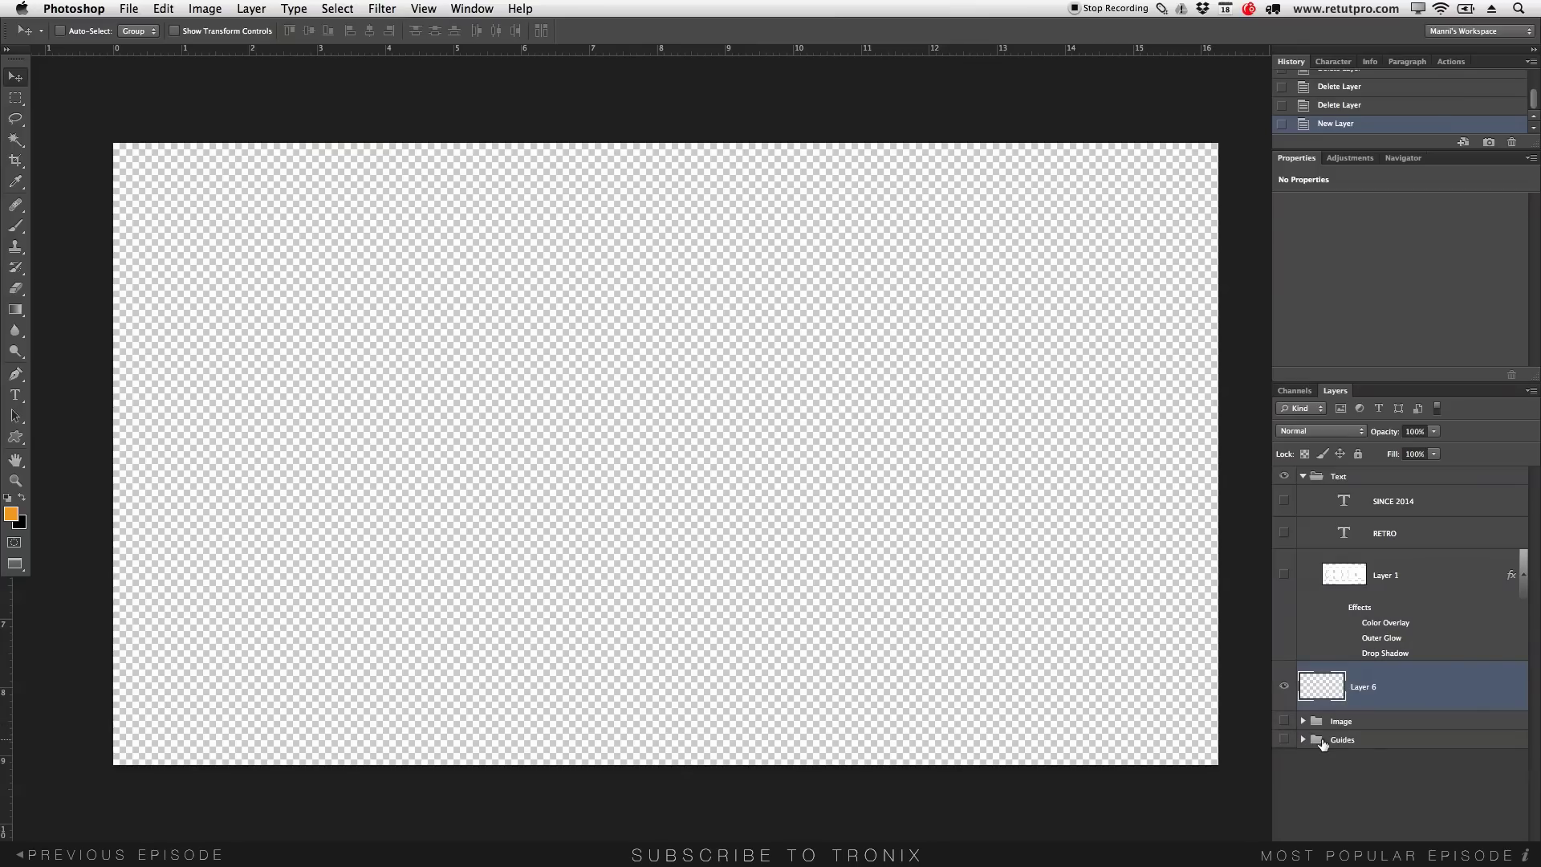
click(1285, 739)
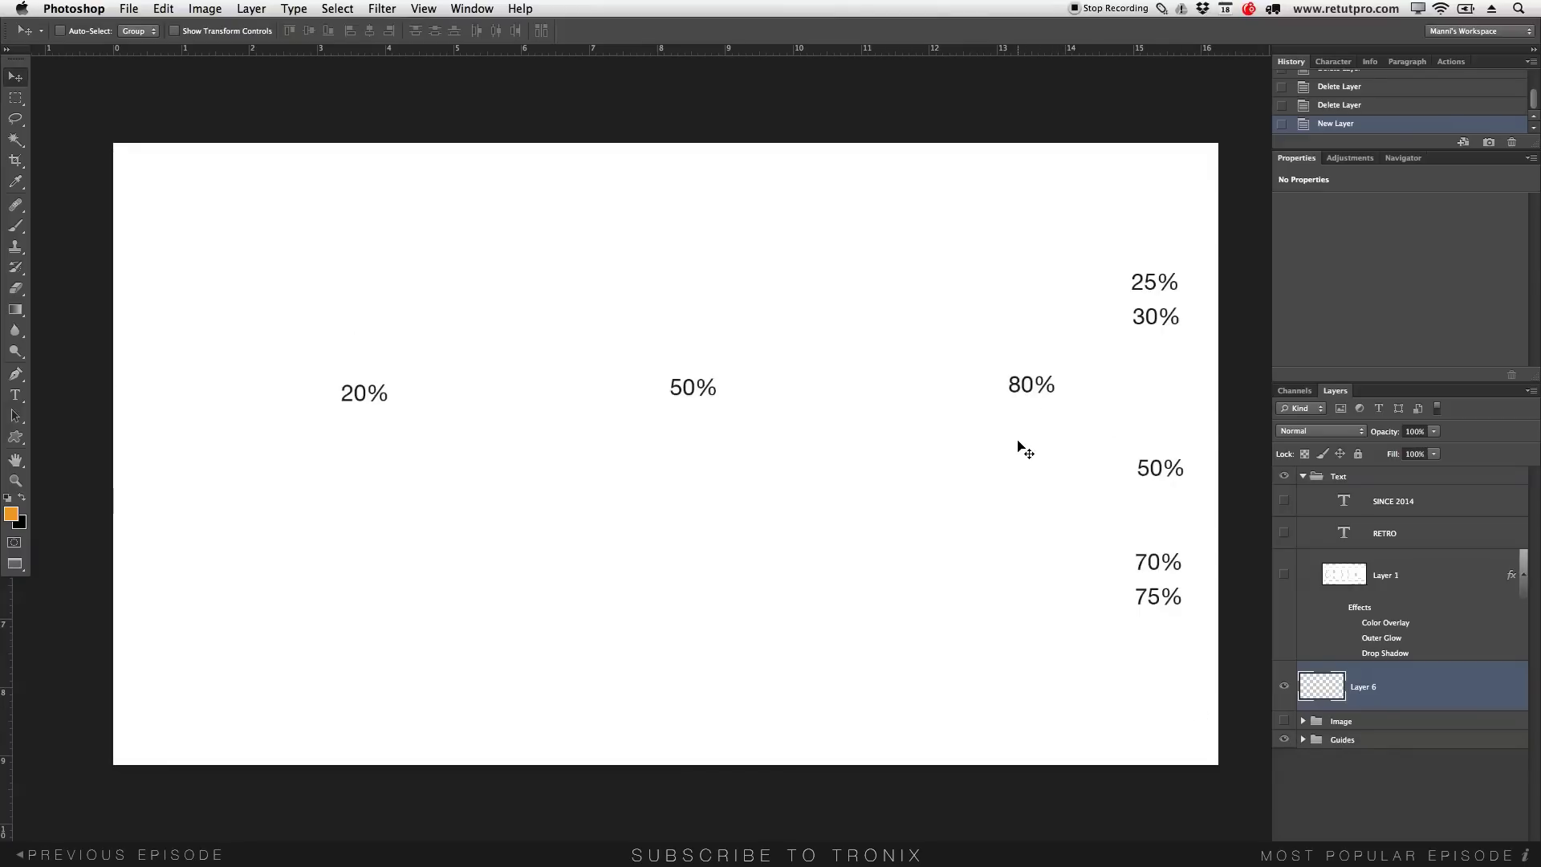
- Add a vertical guide at 20%, undoing a mistaken horizontal 20% guide first
click(423, 9)
click(481, 411)
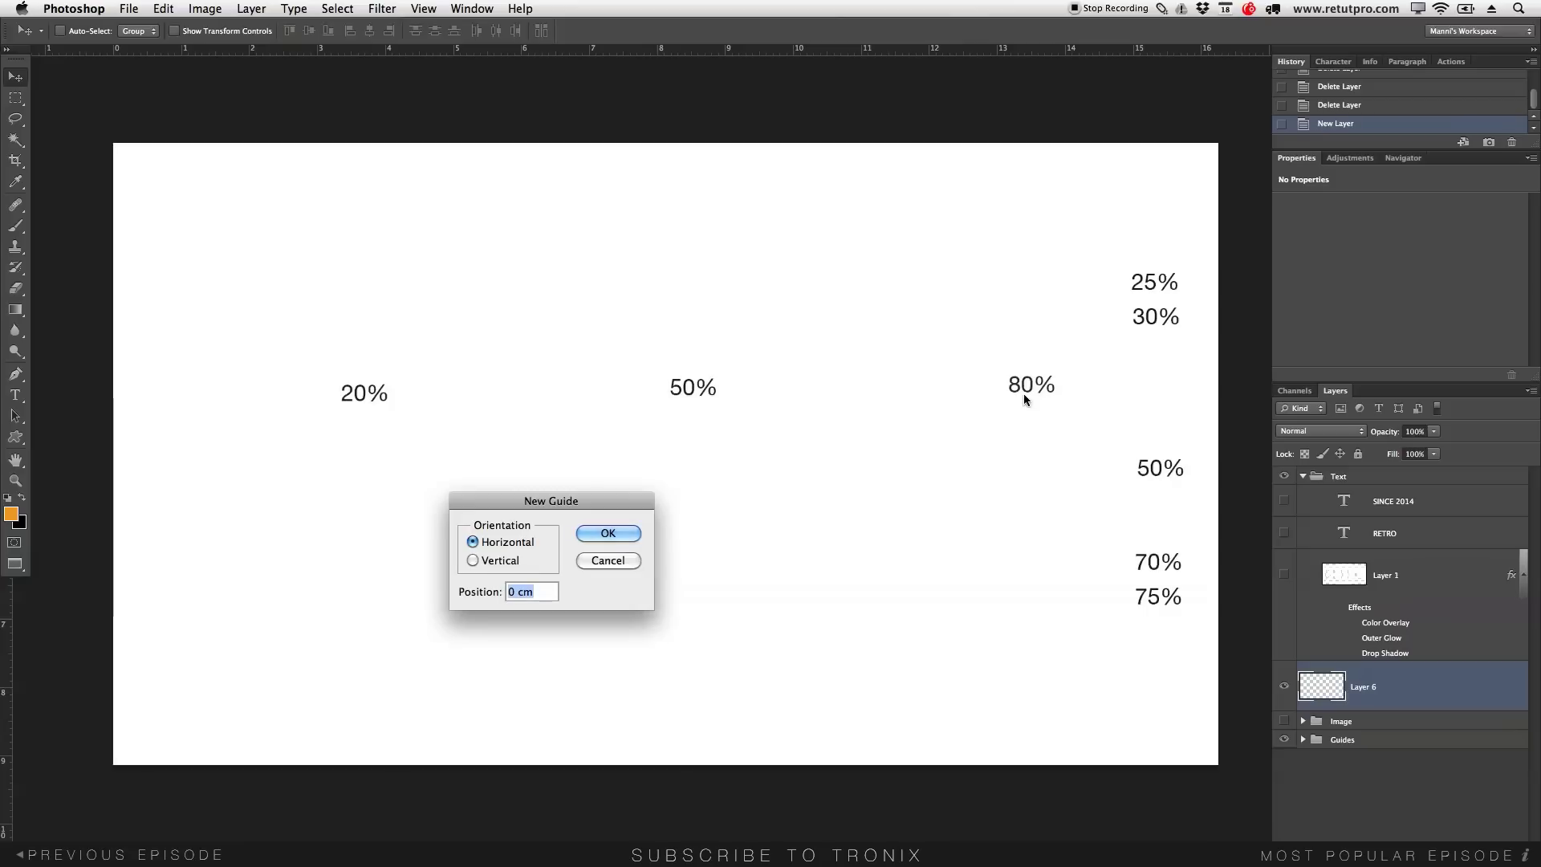
text(20%)
key(Return)
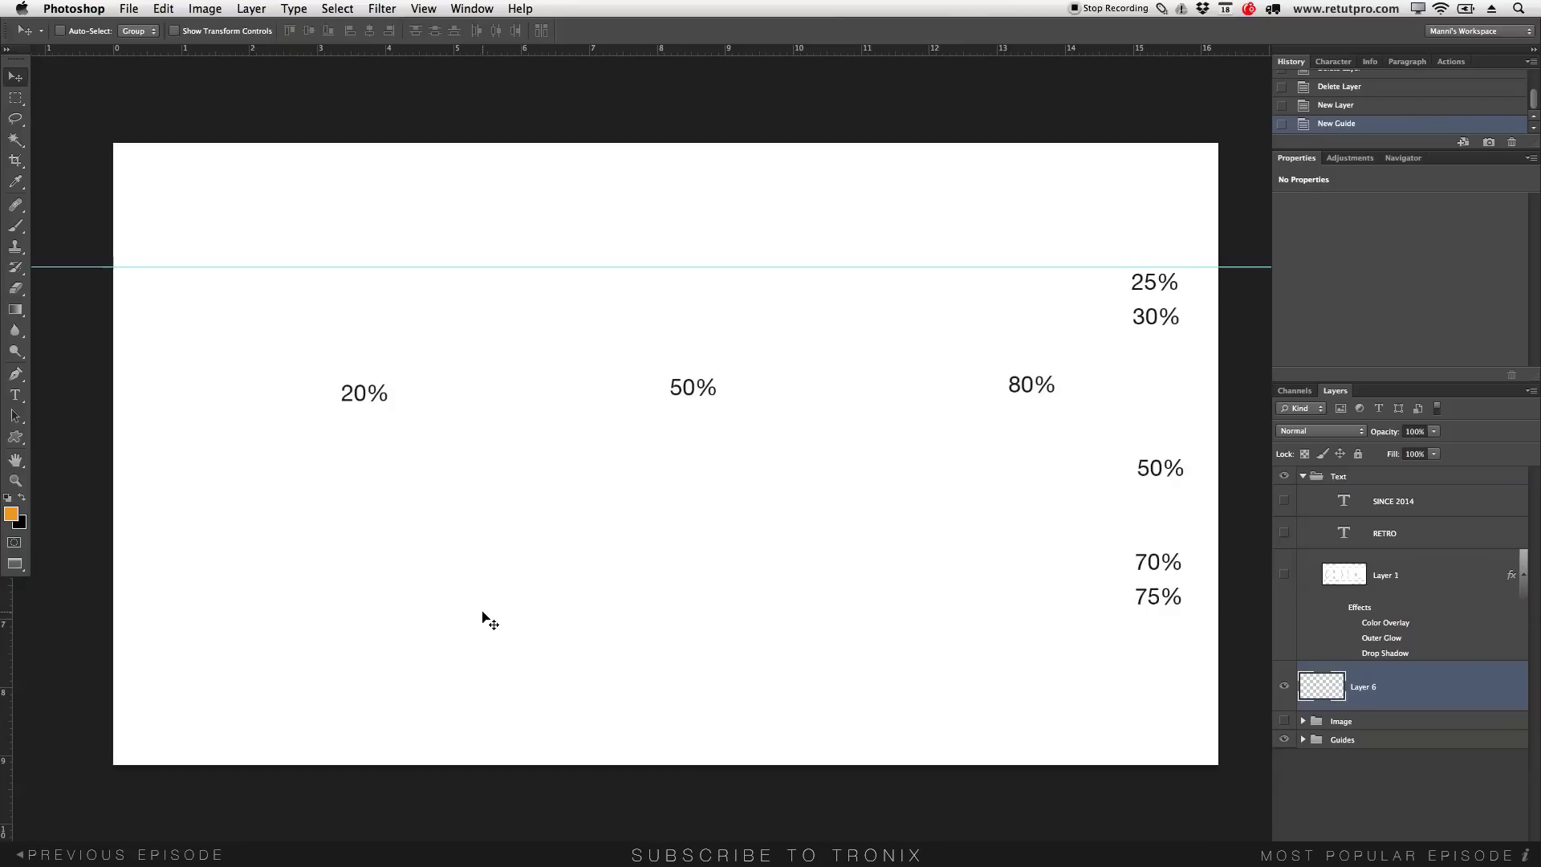
key(super+z)
click(423, 9)
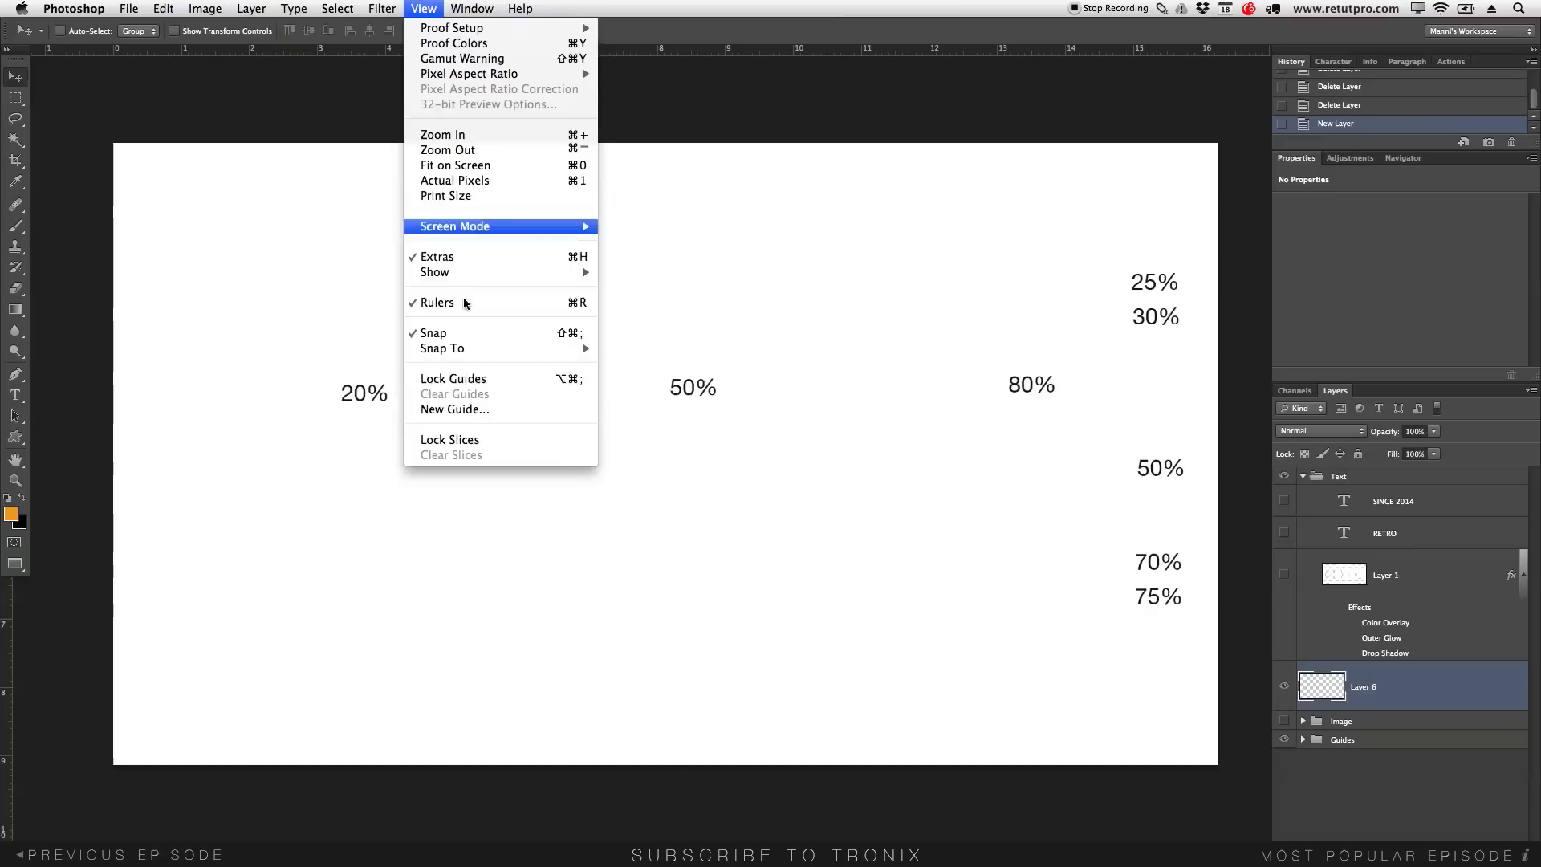
click(474, 410)
click(472, 560)
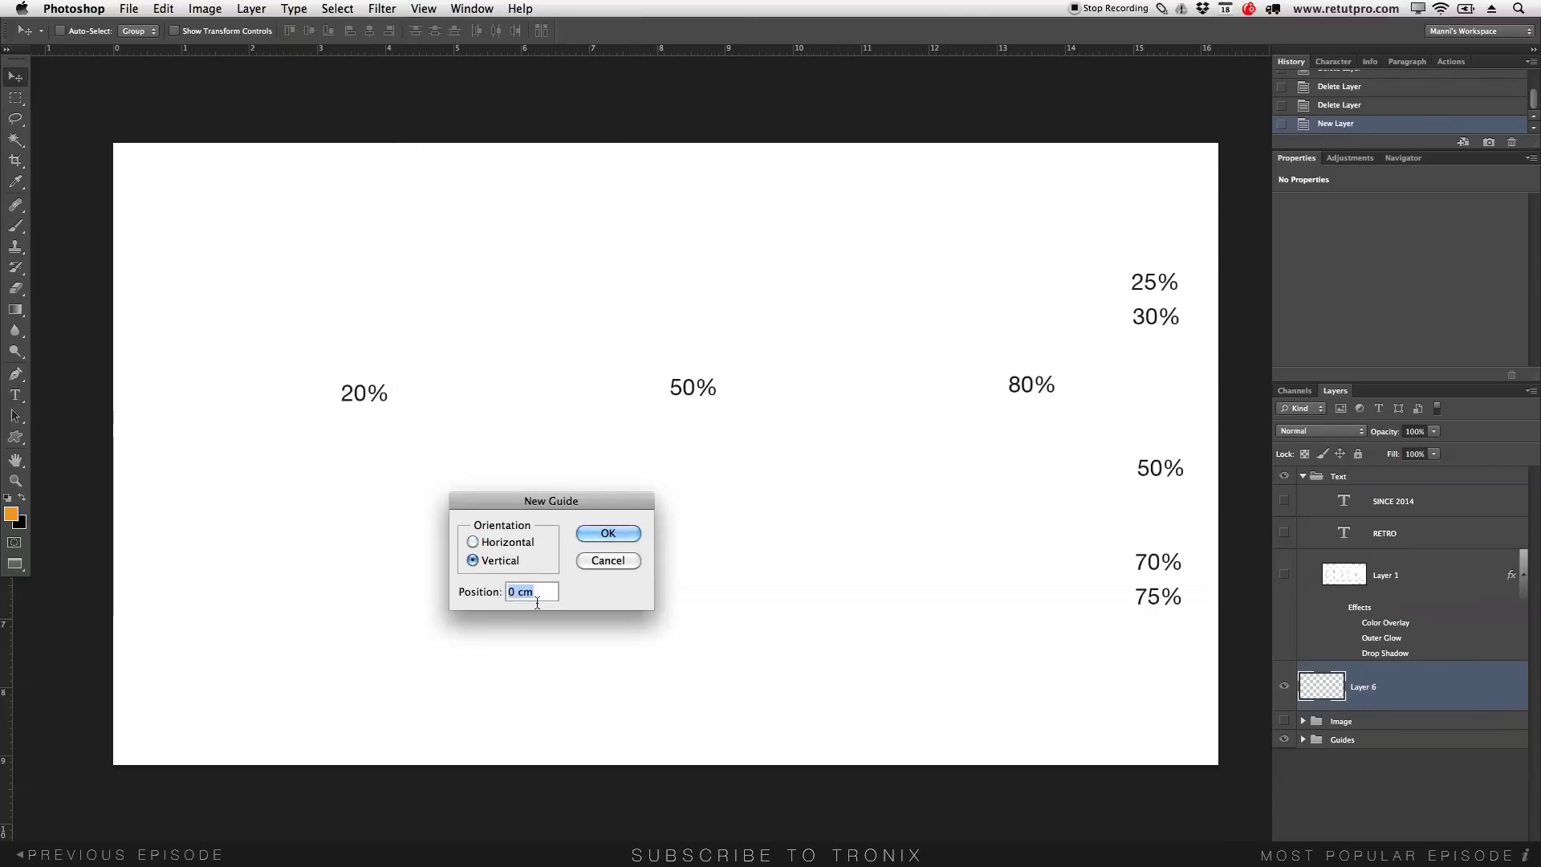
text(20@)
key(BackSpace)
text(%)
click(603, 532)
- Add vertical guides at 50% and 80% of the canvas width
click(423, 8)
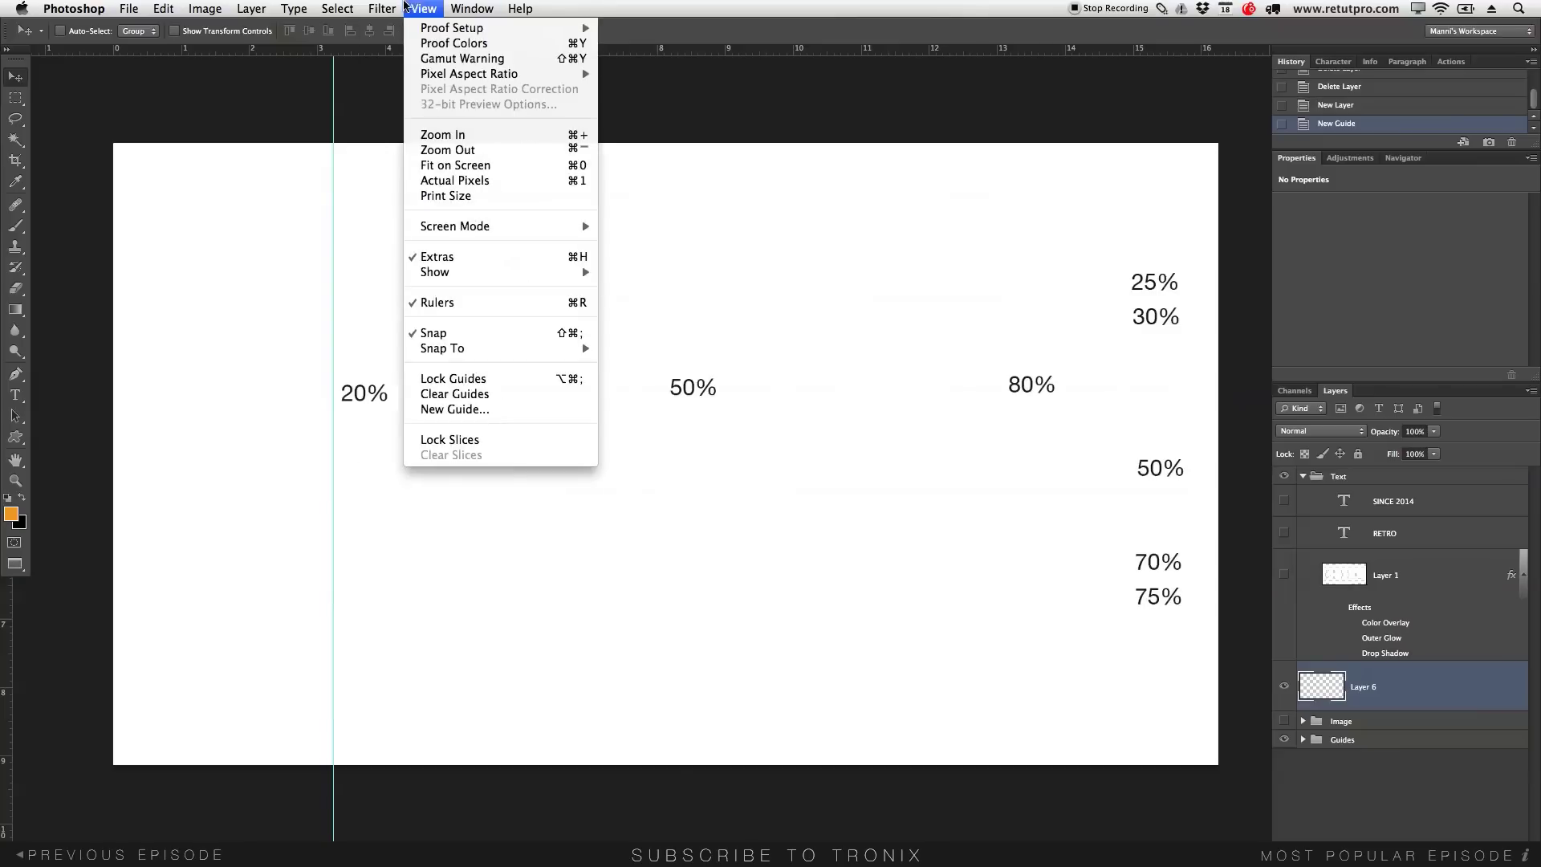
click(447, 409)
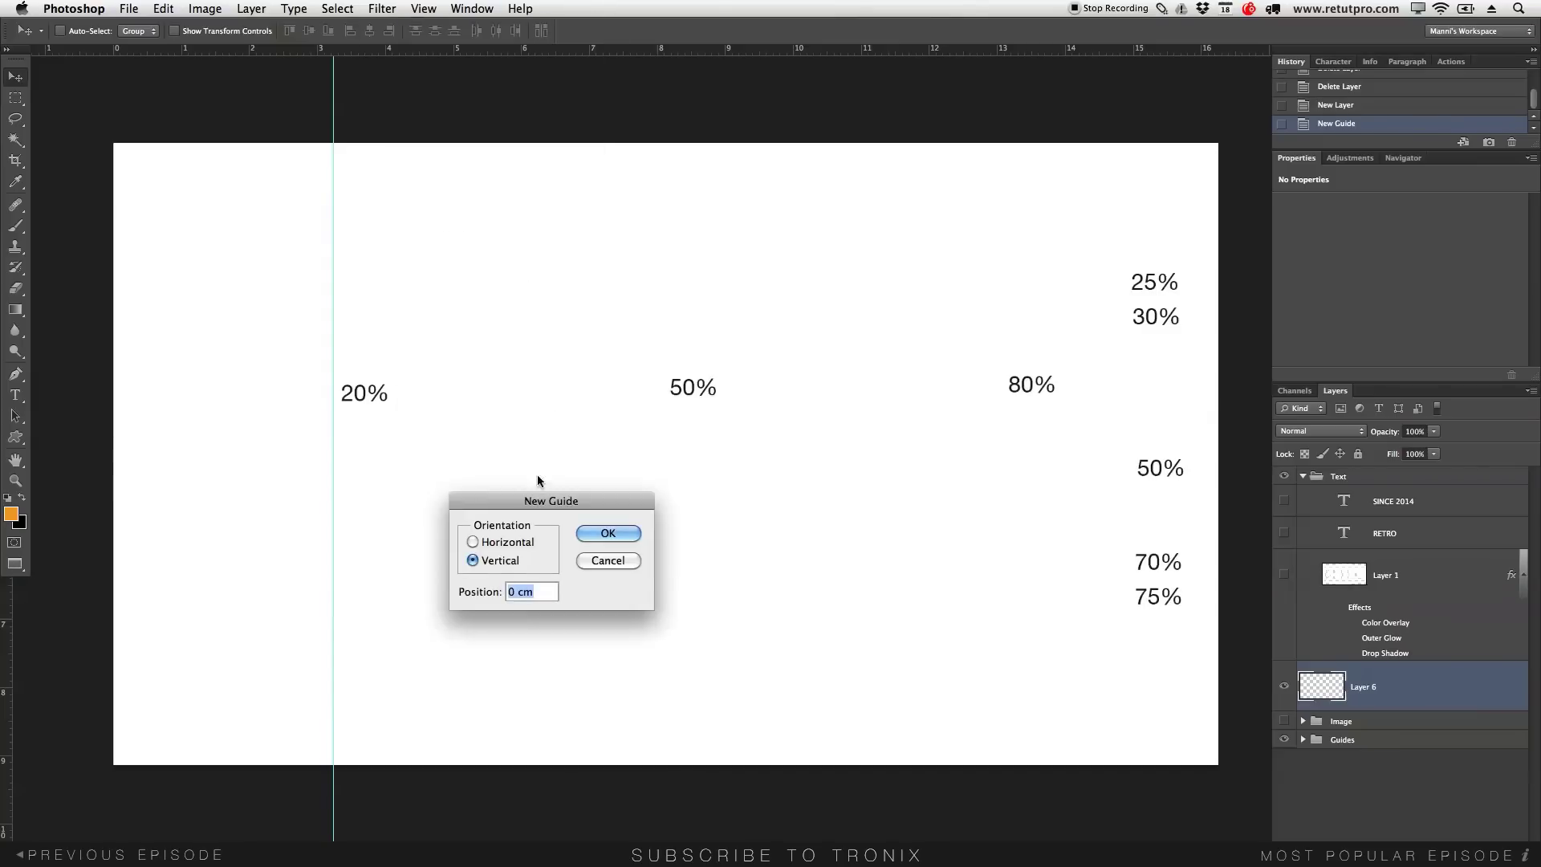
text(50)
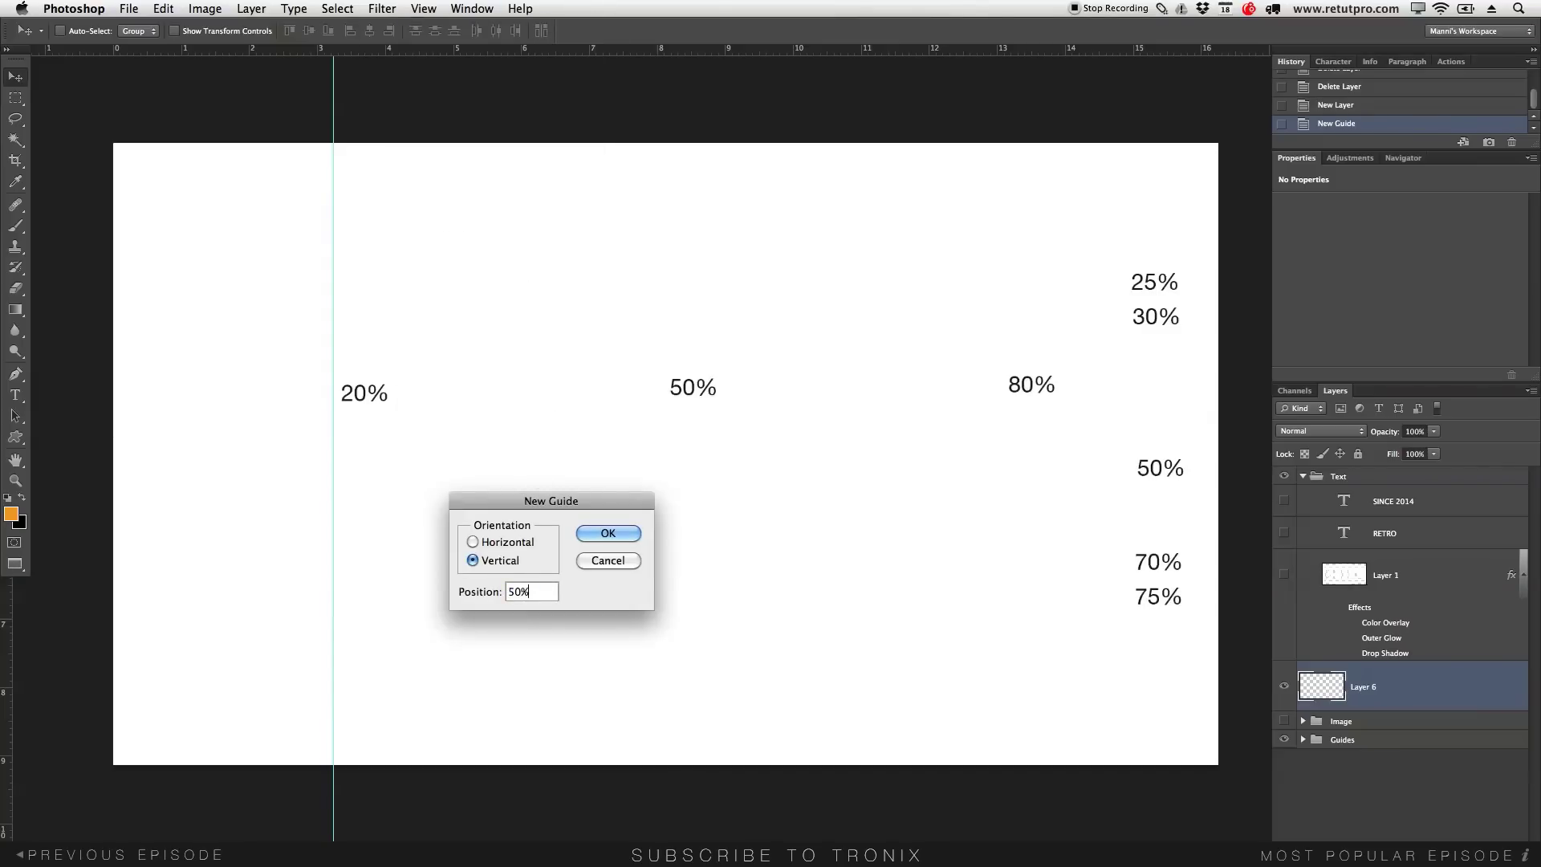
click(608, 533)
click(423, 8)
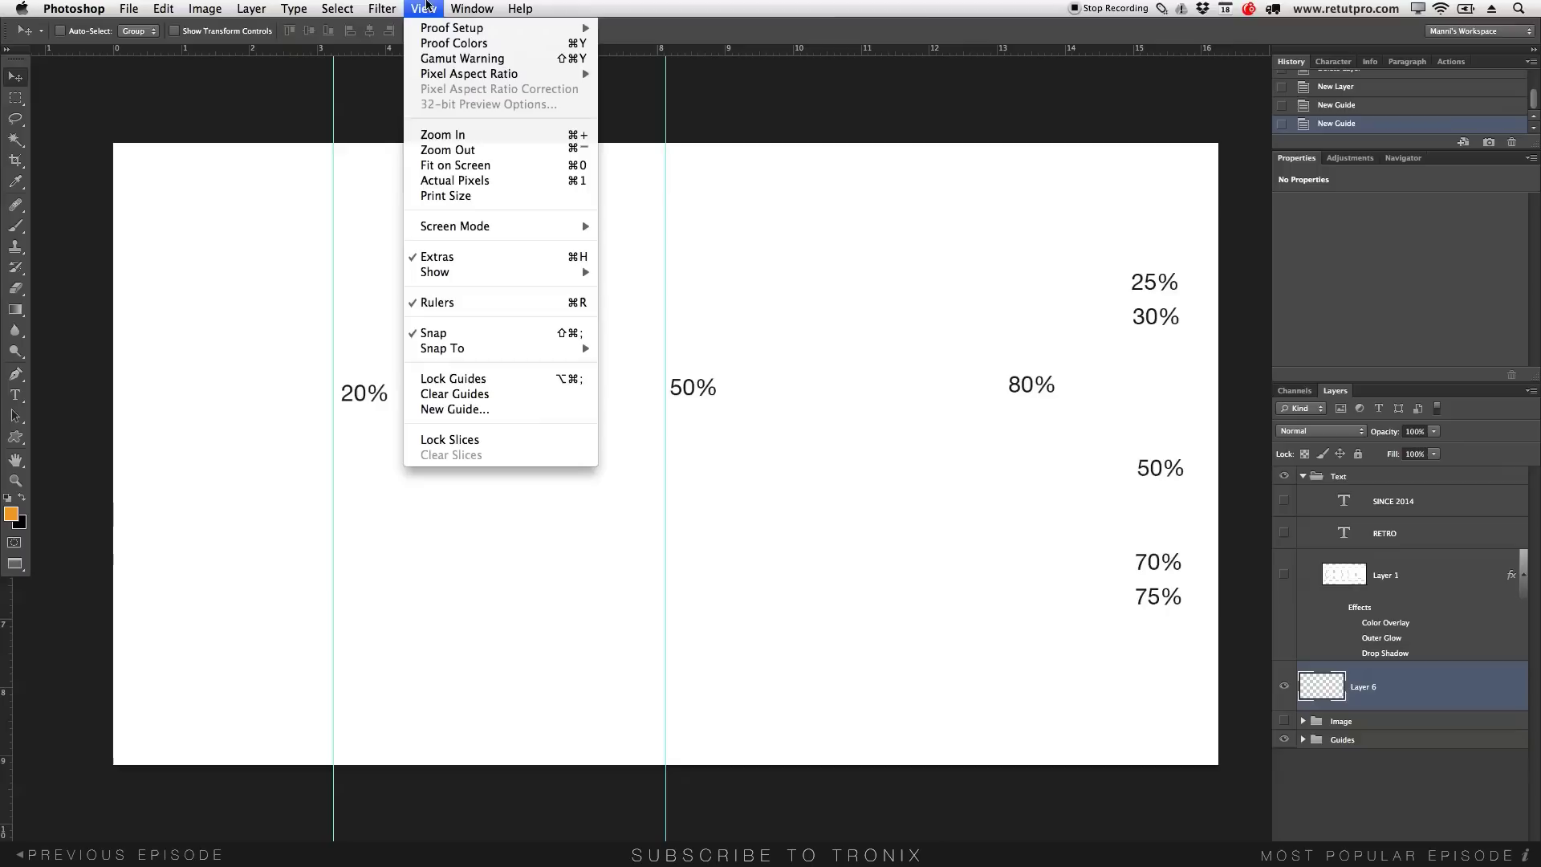
click(481, 411)
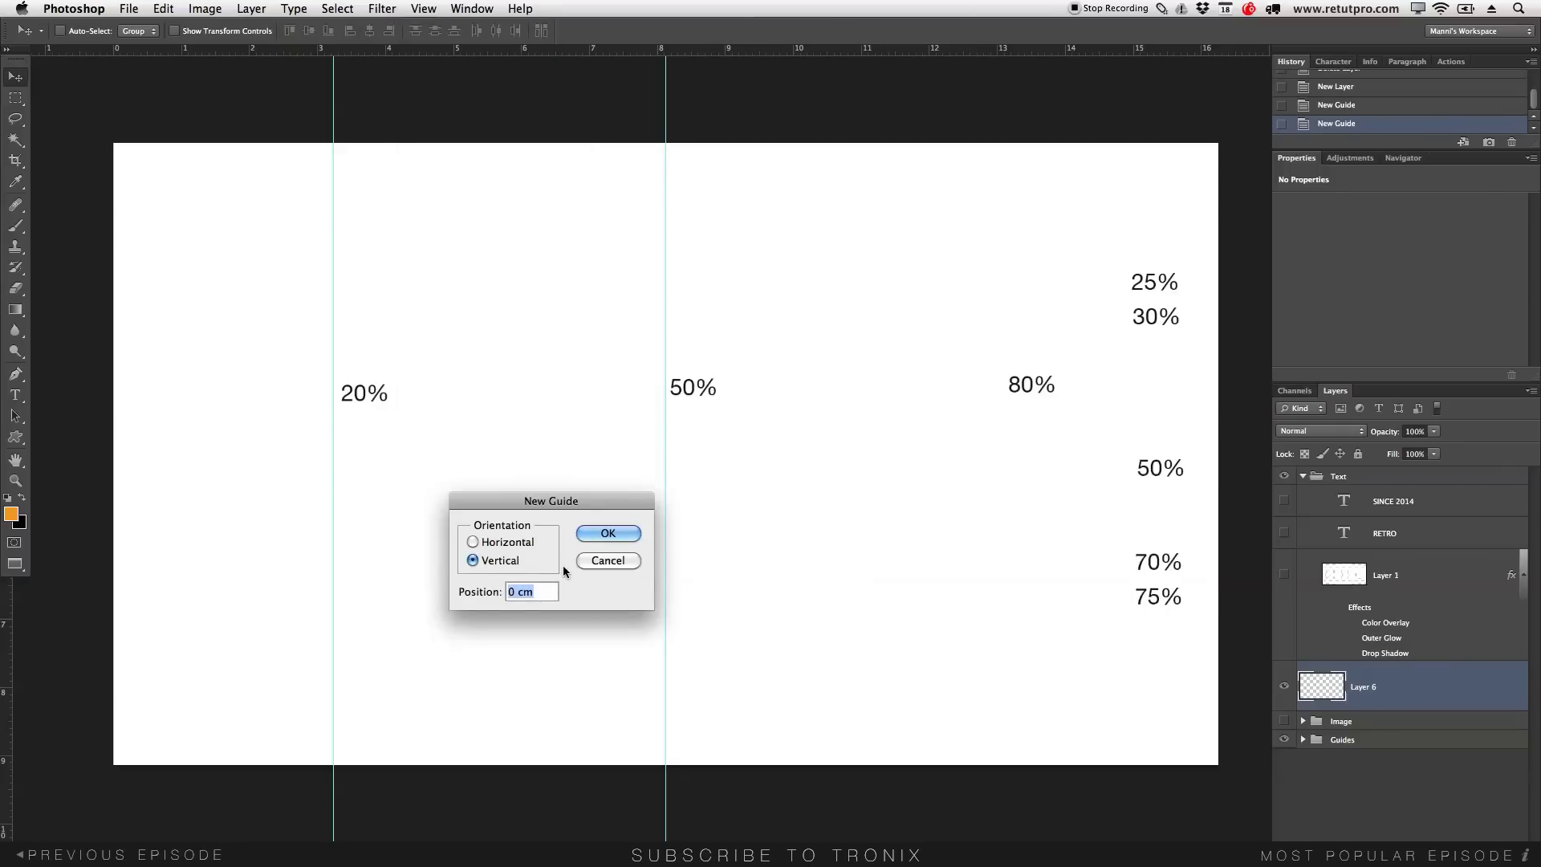
text(80)
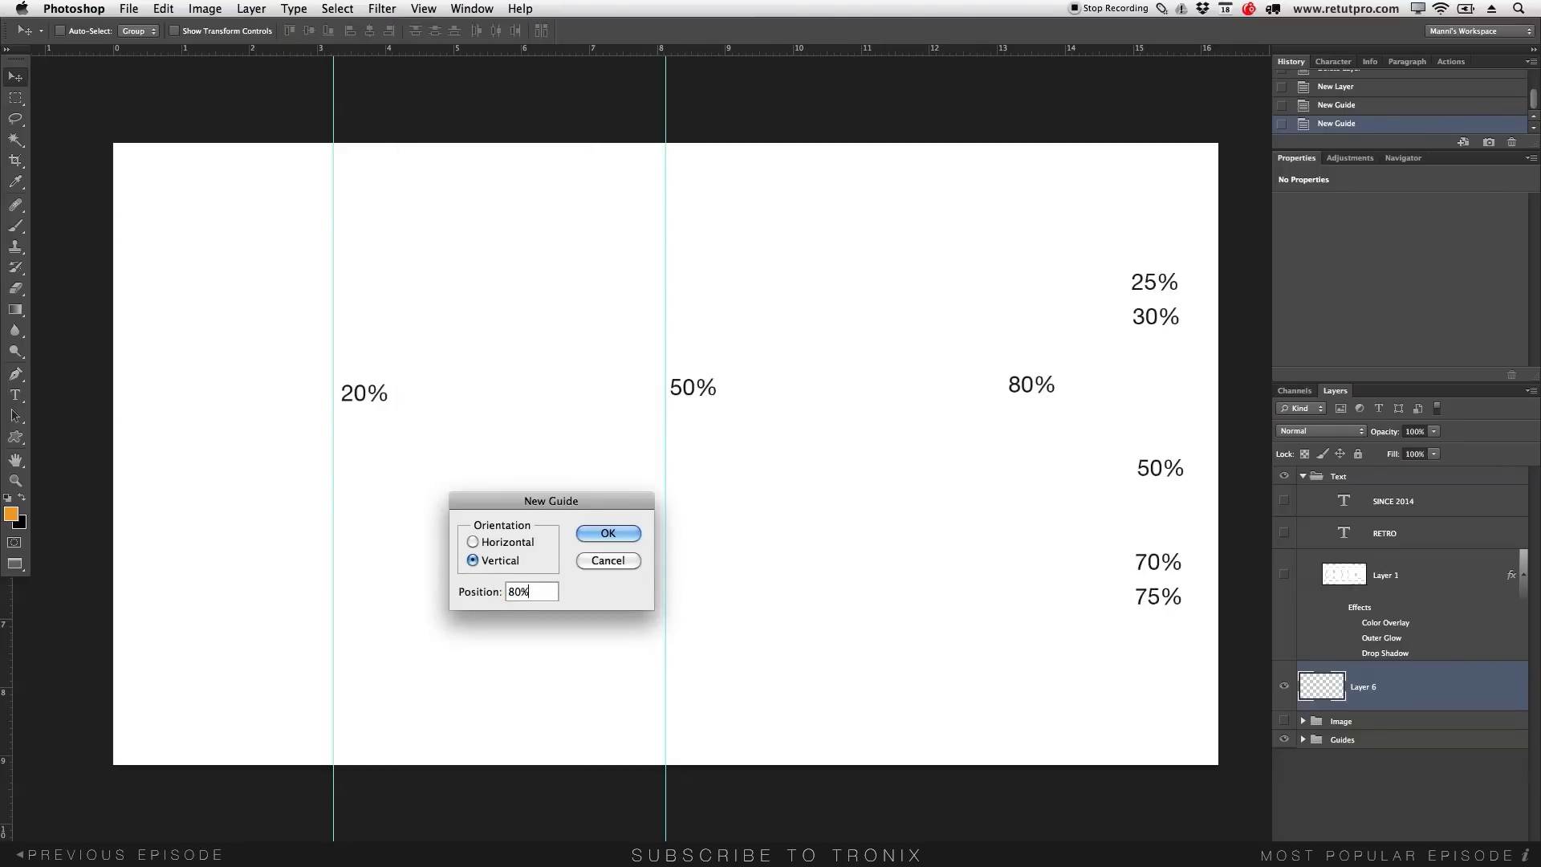
click(604, 532)
- Add a horizontal guide at 50% of the canvas height
click(424, 8)
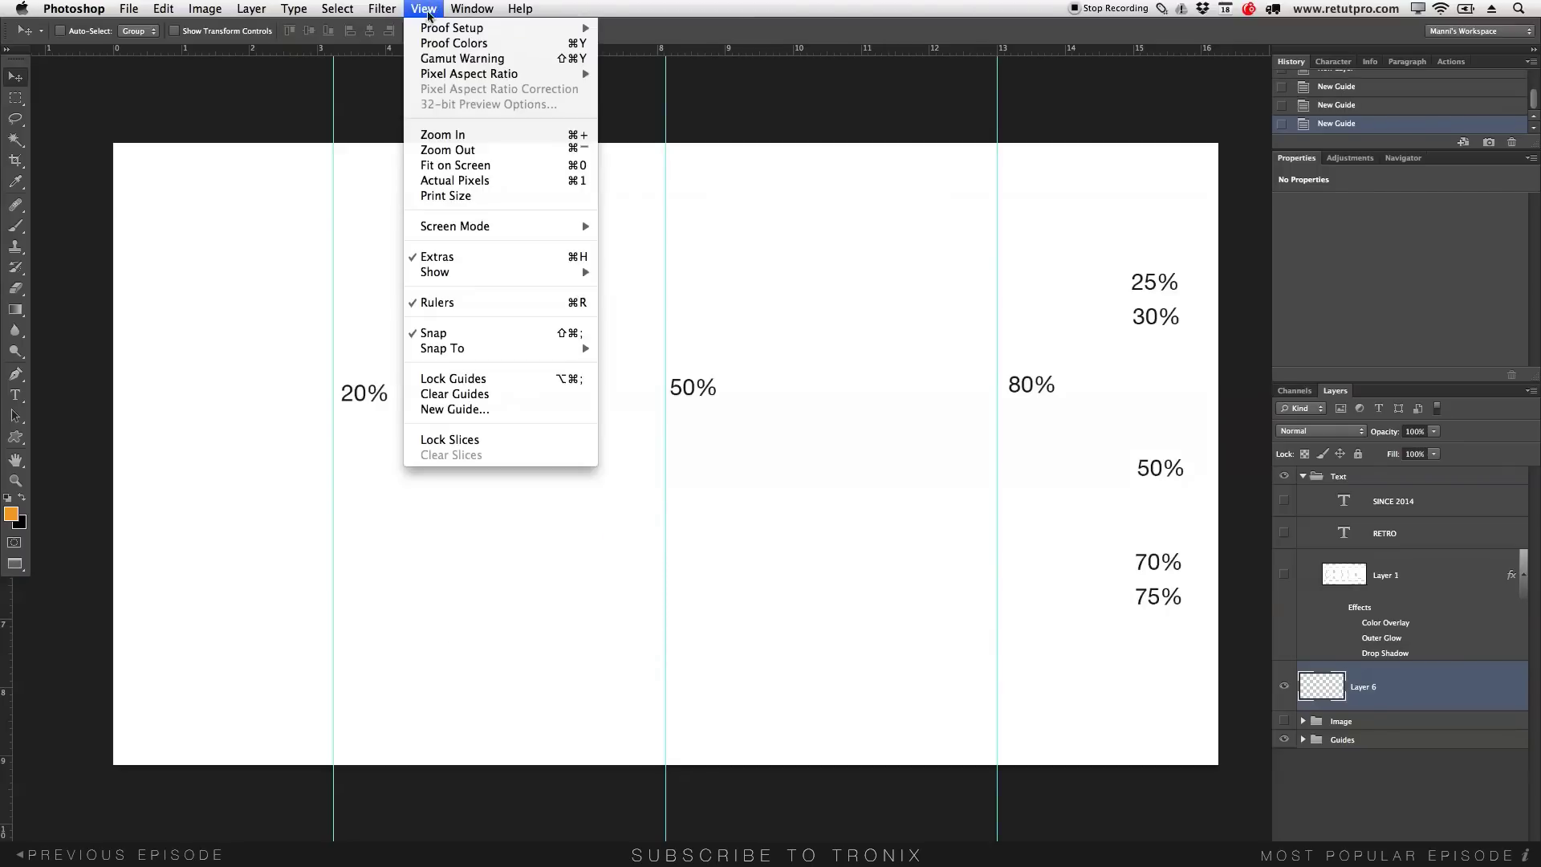
click(478, 410)
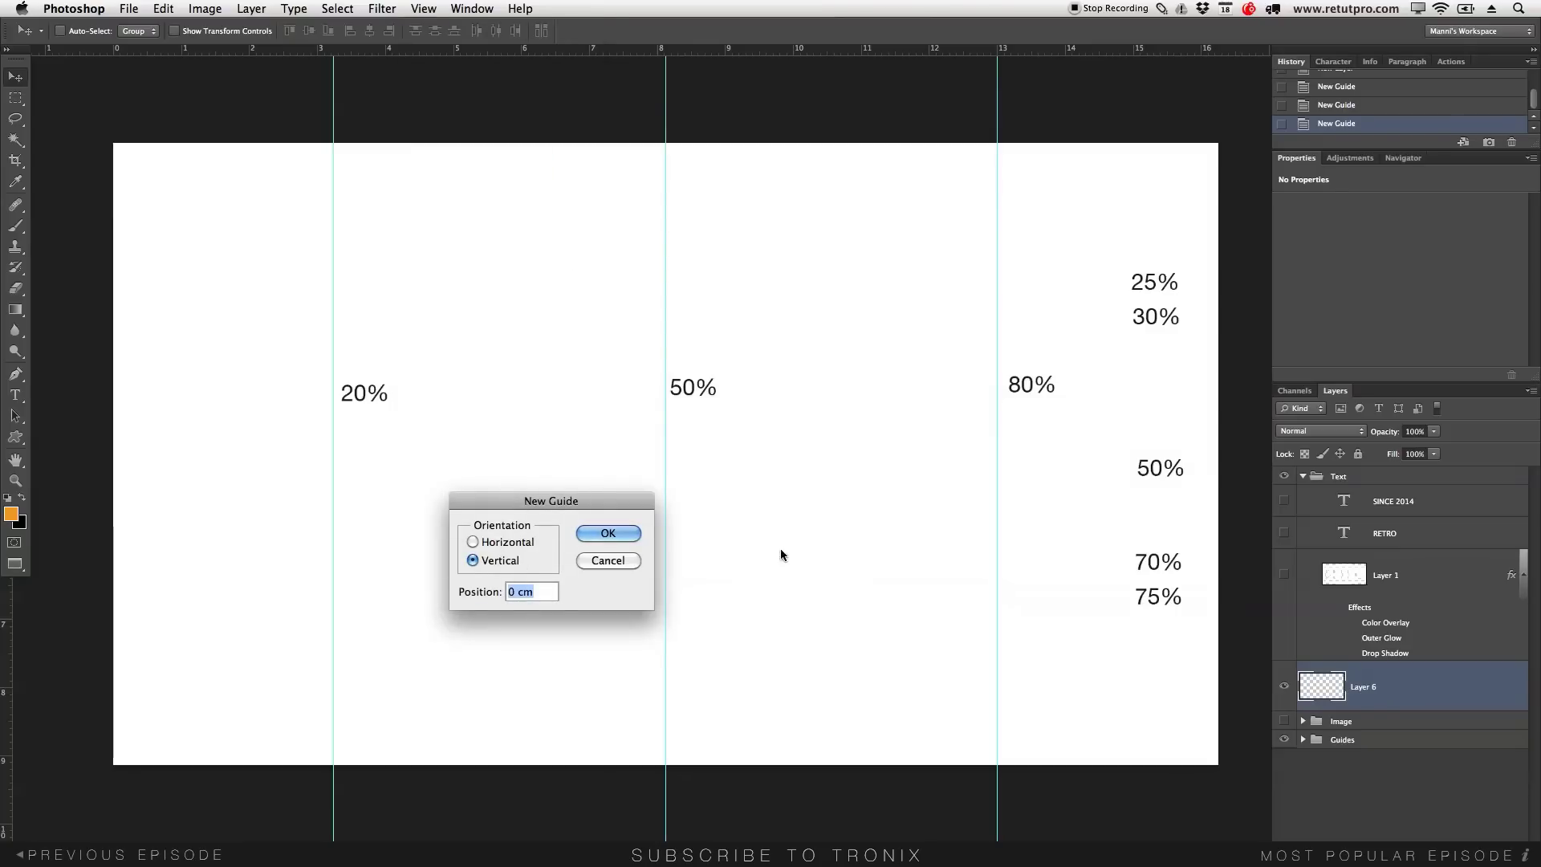
click(494, 546)
text(50%)
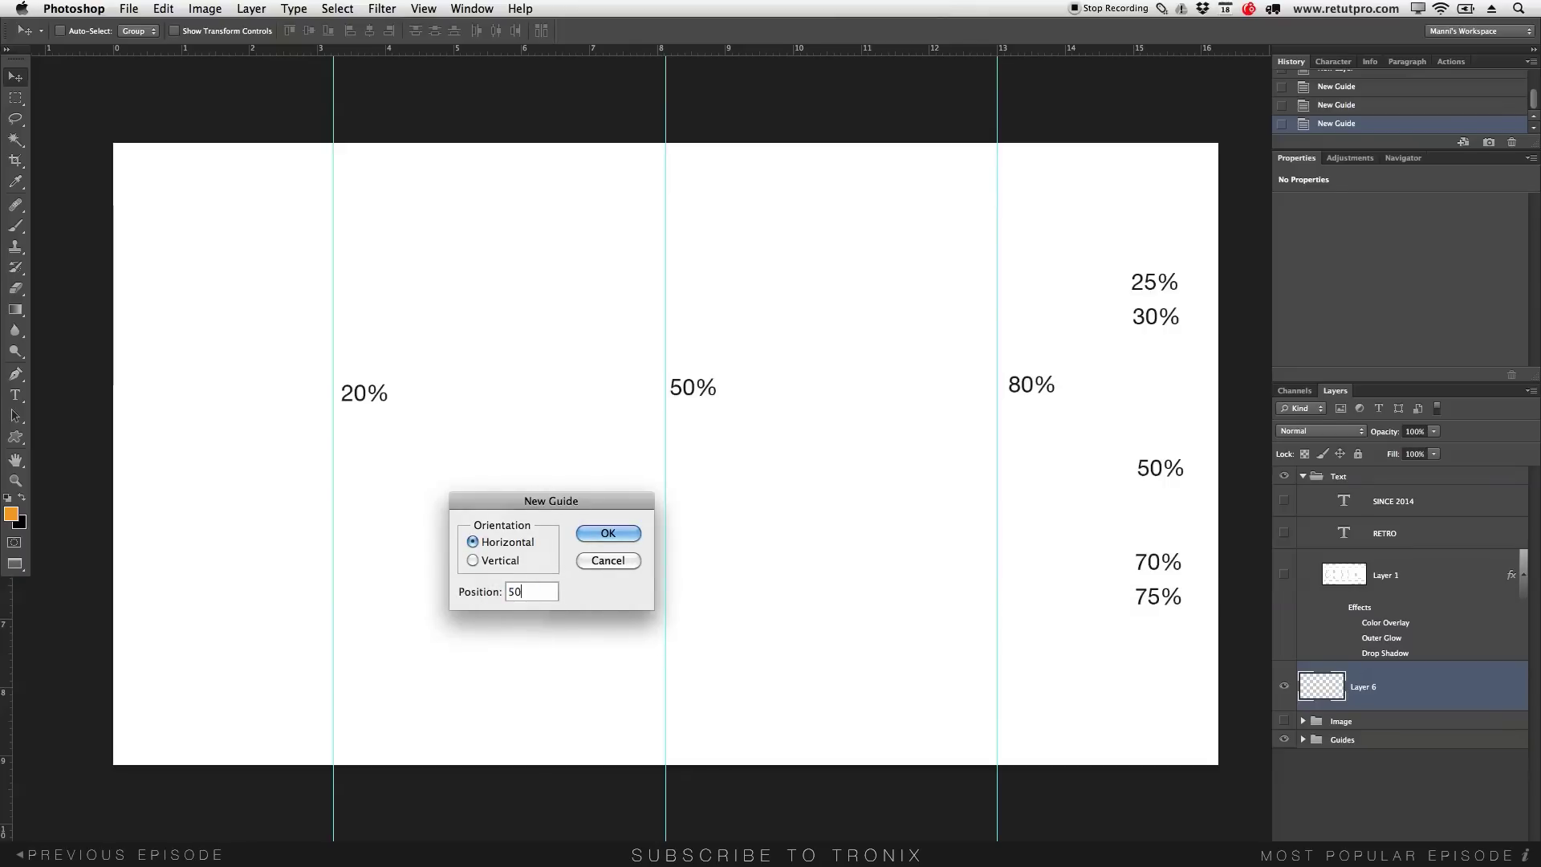
click(626, 531)
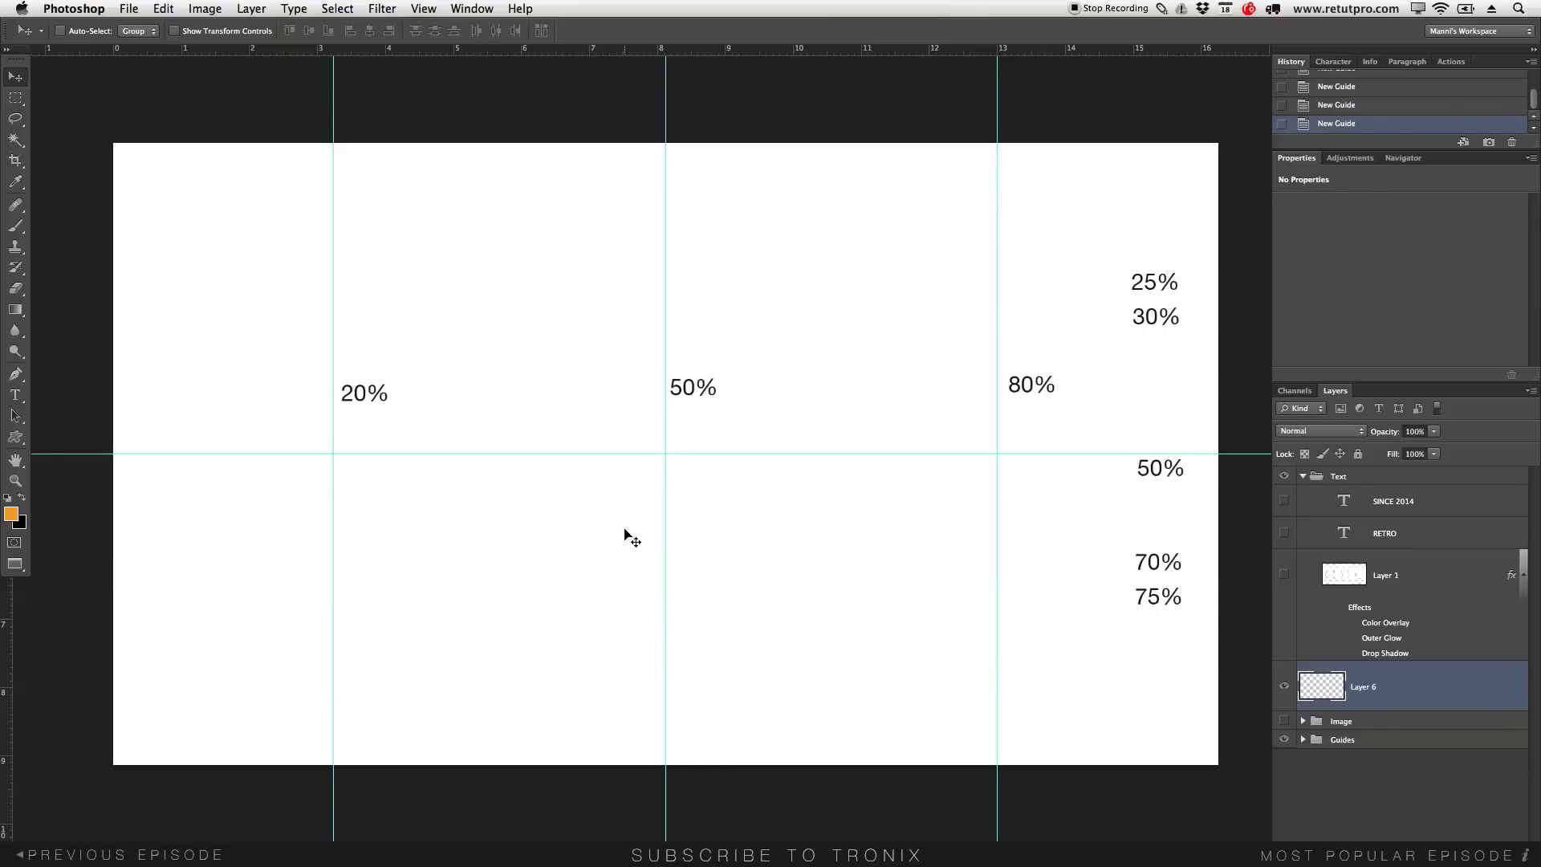
- Add horizontal guides at 25% and 30% of the canvas height
click(423, 8)
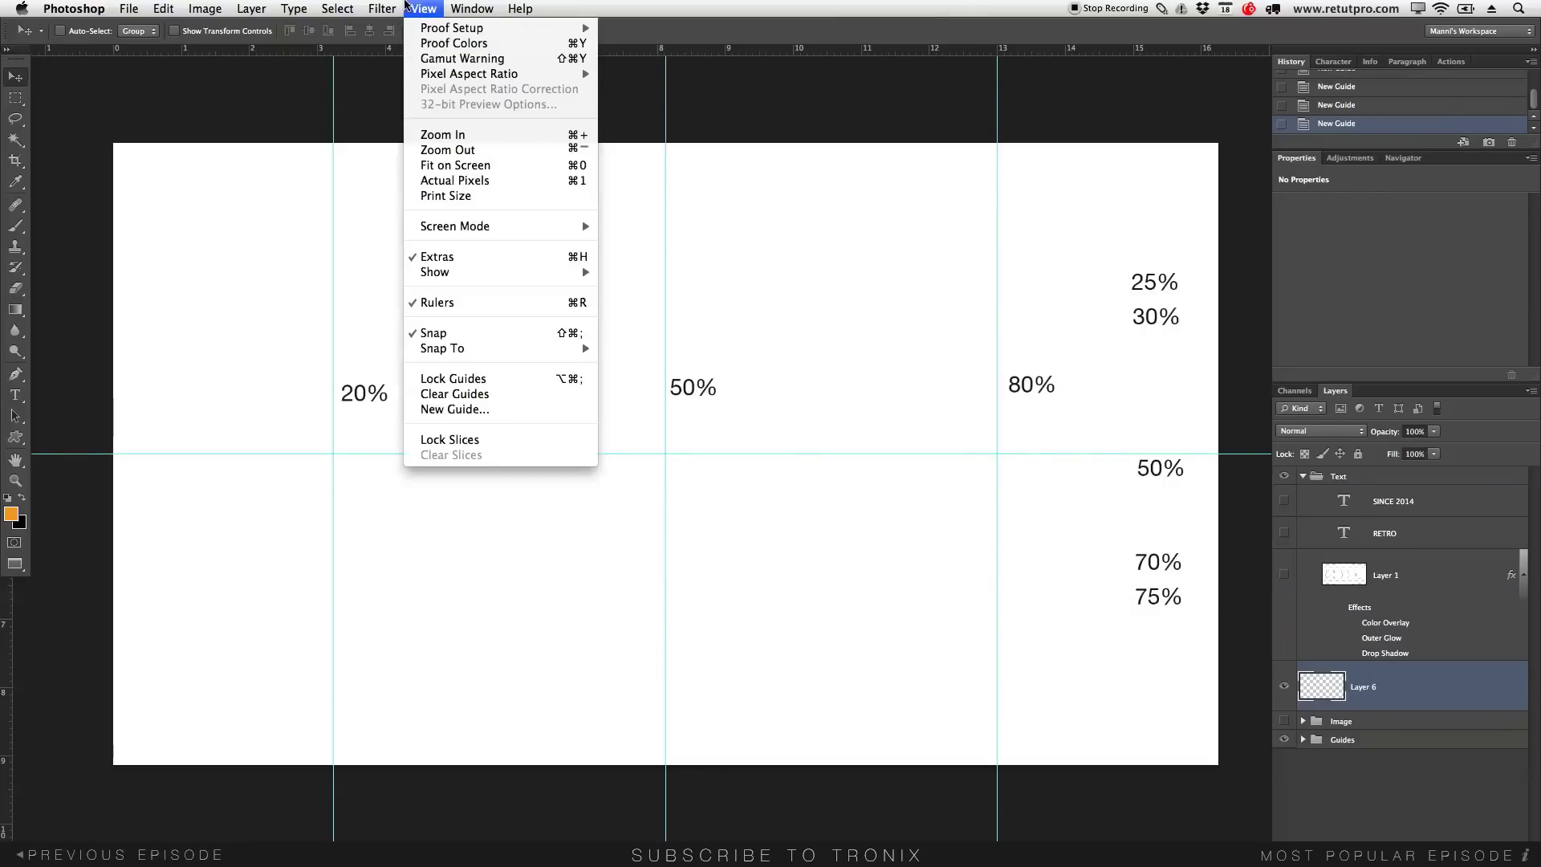
click(475, 410)
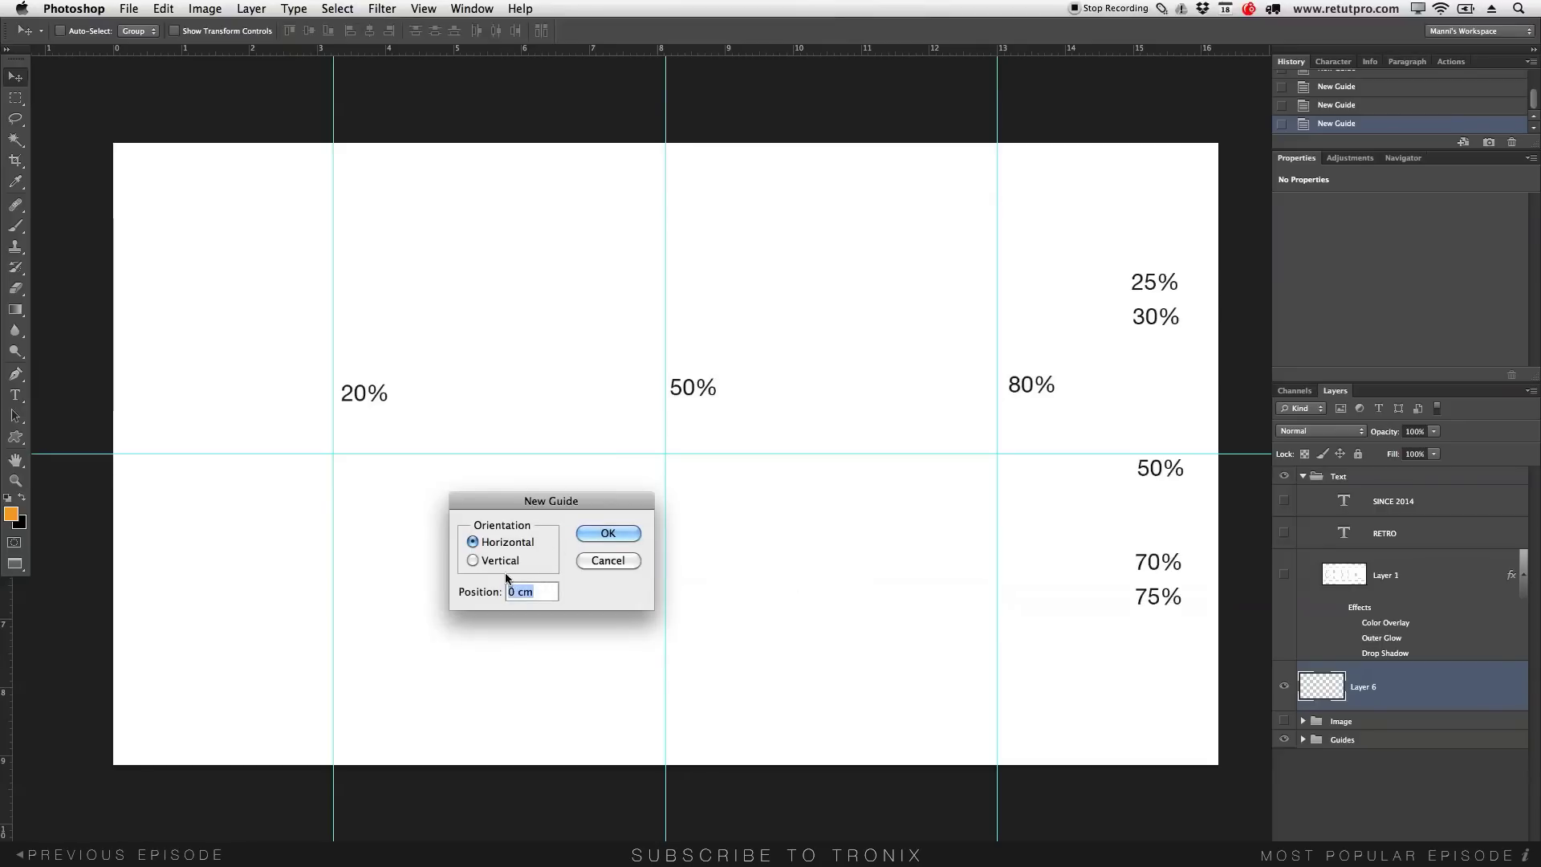
text(25%)
click(608, 534)
click(381, 8)
mouse_move(423, 8)
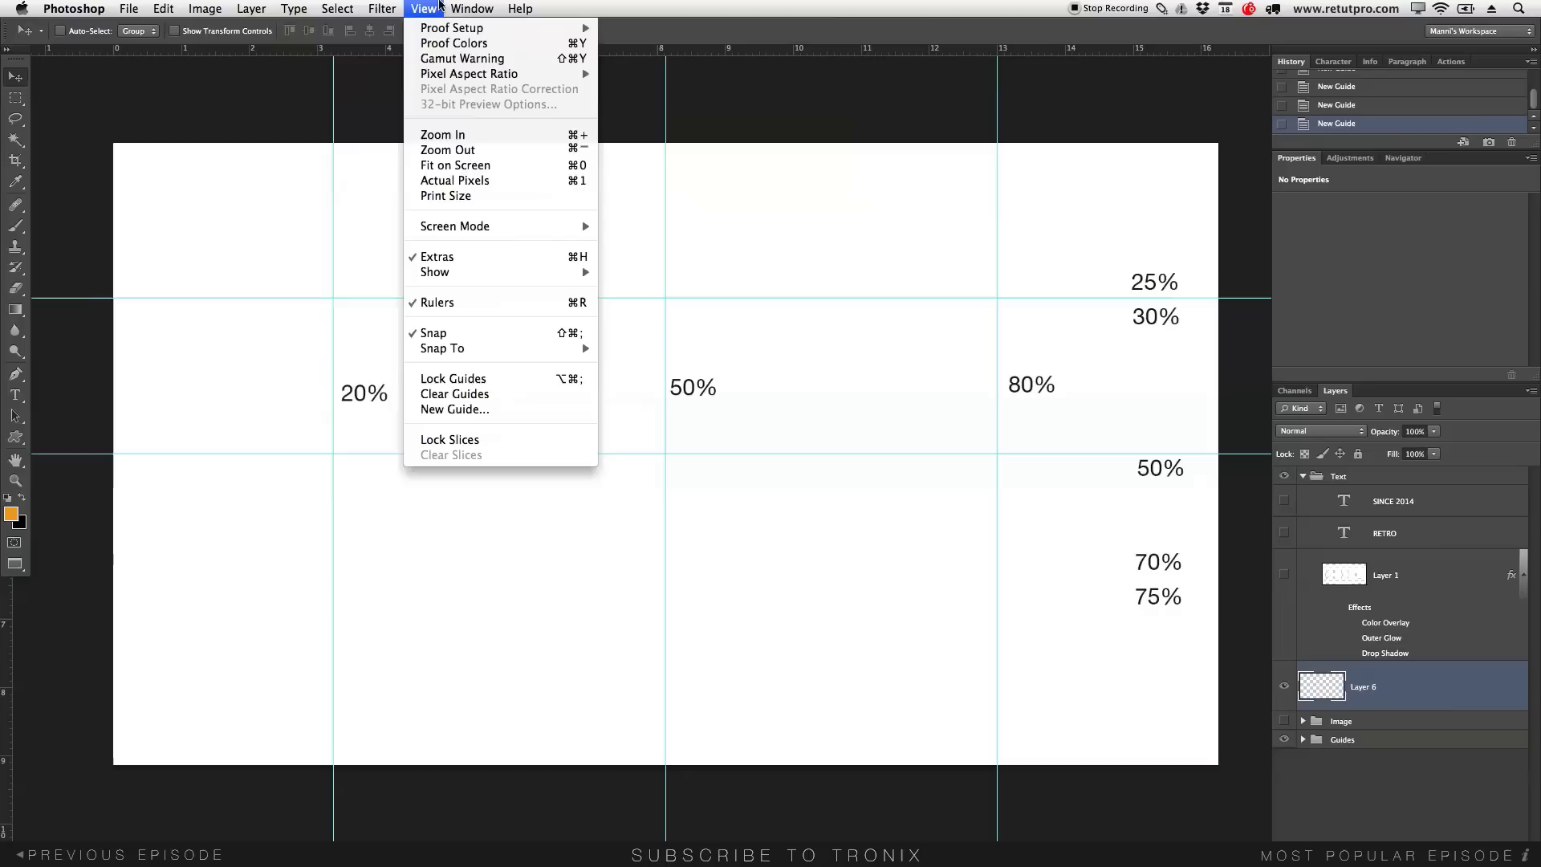
click(454, 409)
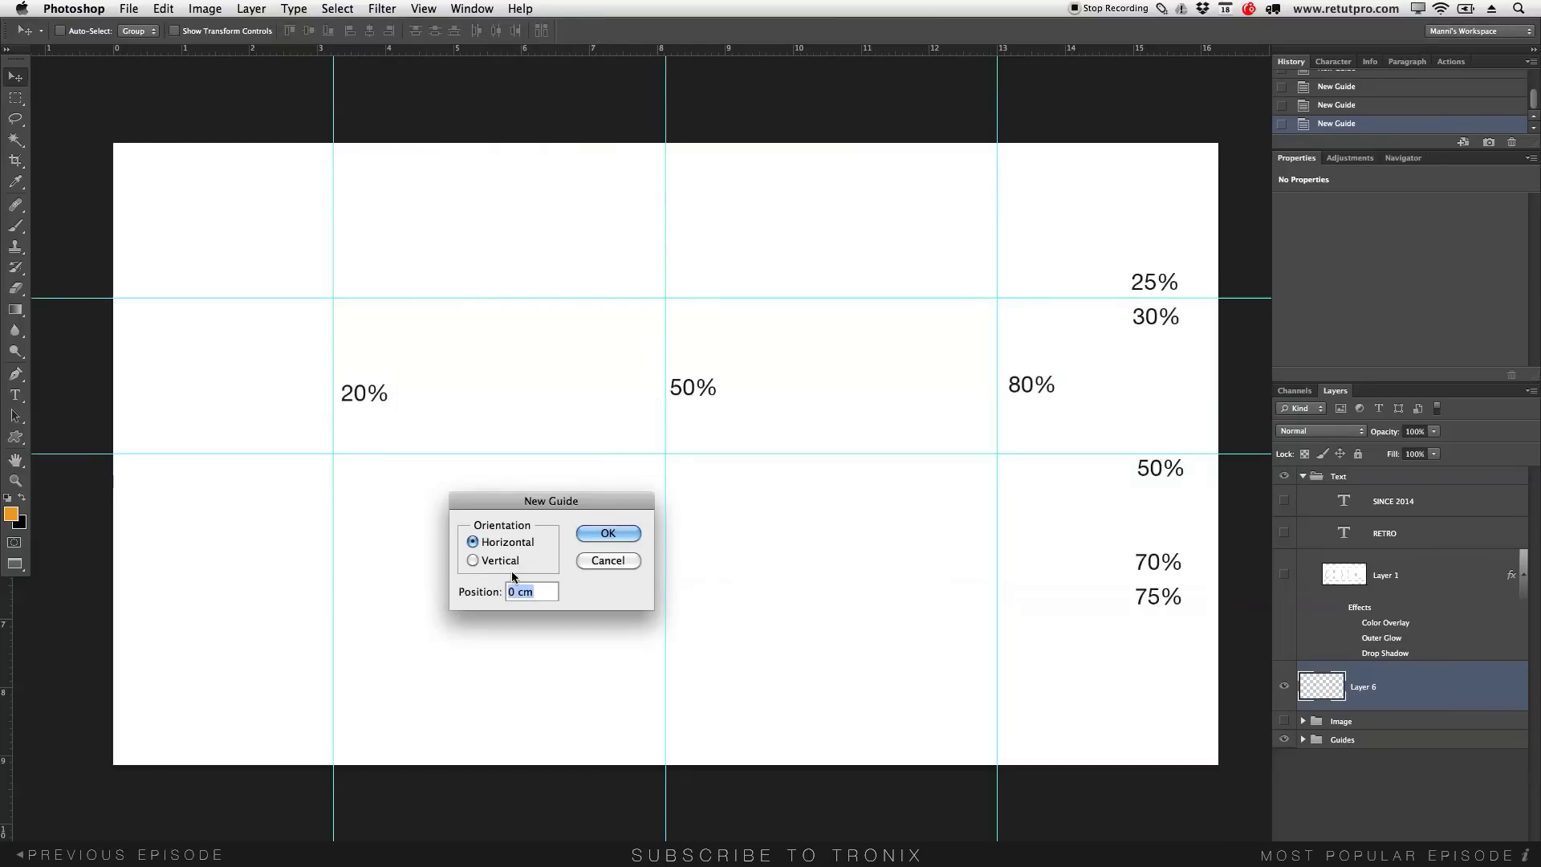
text(3)%)
click(522, 591)
key(BackSpace)
text(0)
click(585, 531)
- Add horizontal guides at 70% and 75%, then show the motorcycle photo again
click(382, 8)
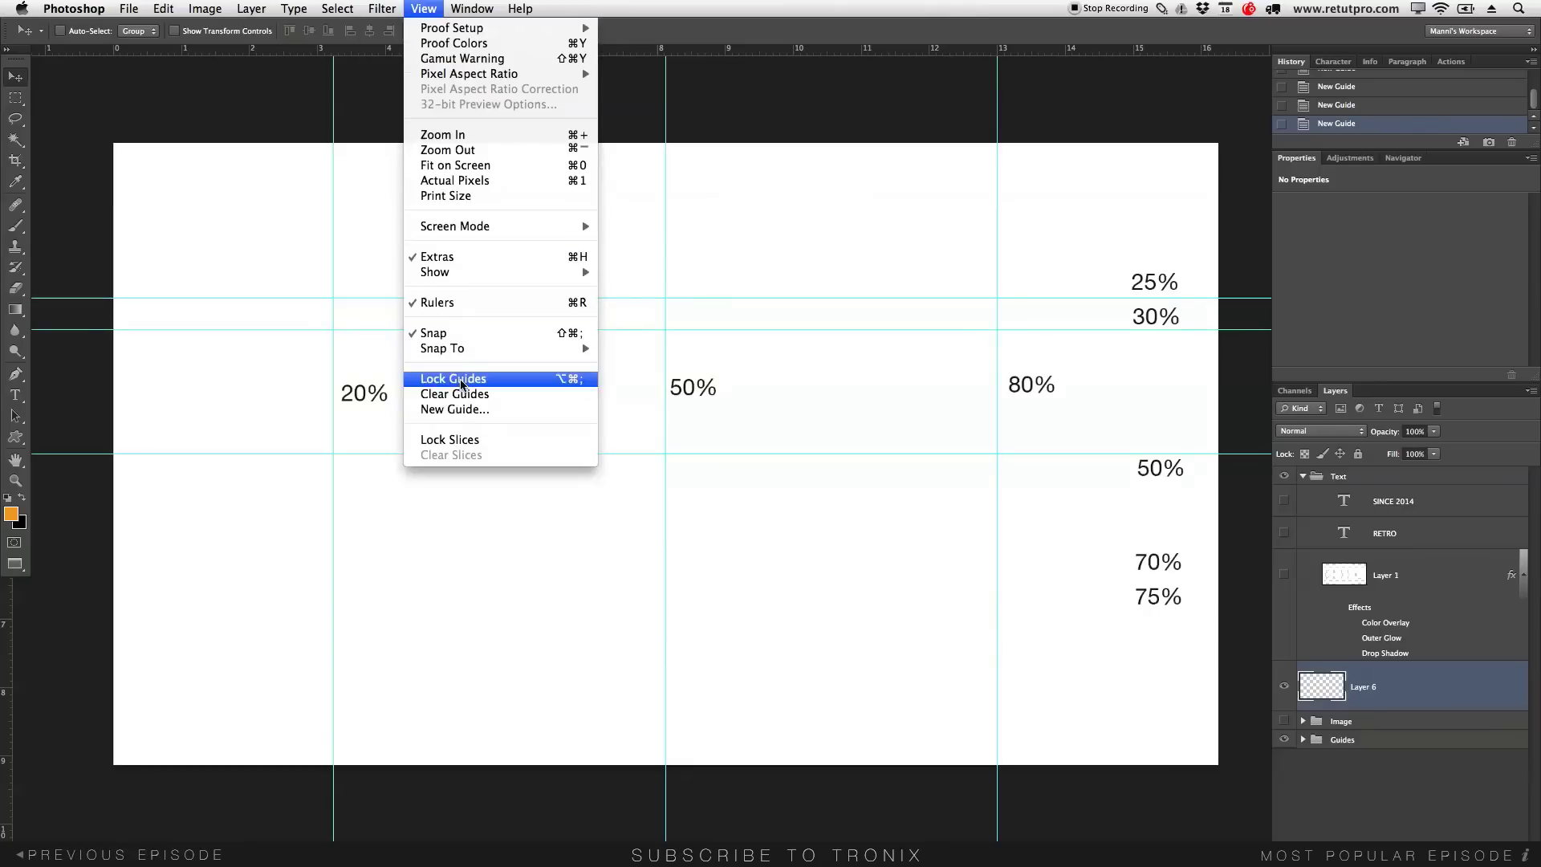
click(458, 409)
text(70%)
click(594, 533)
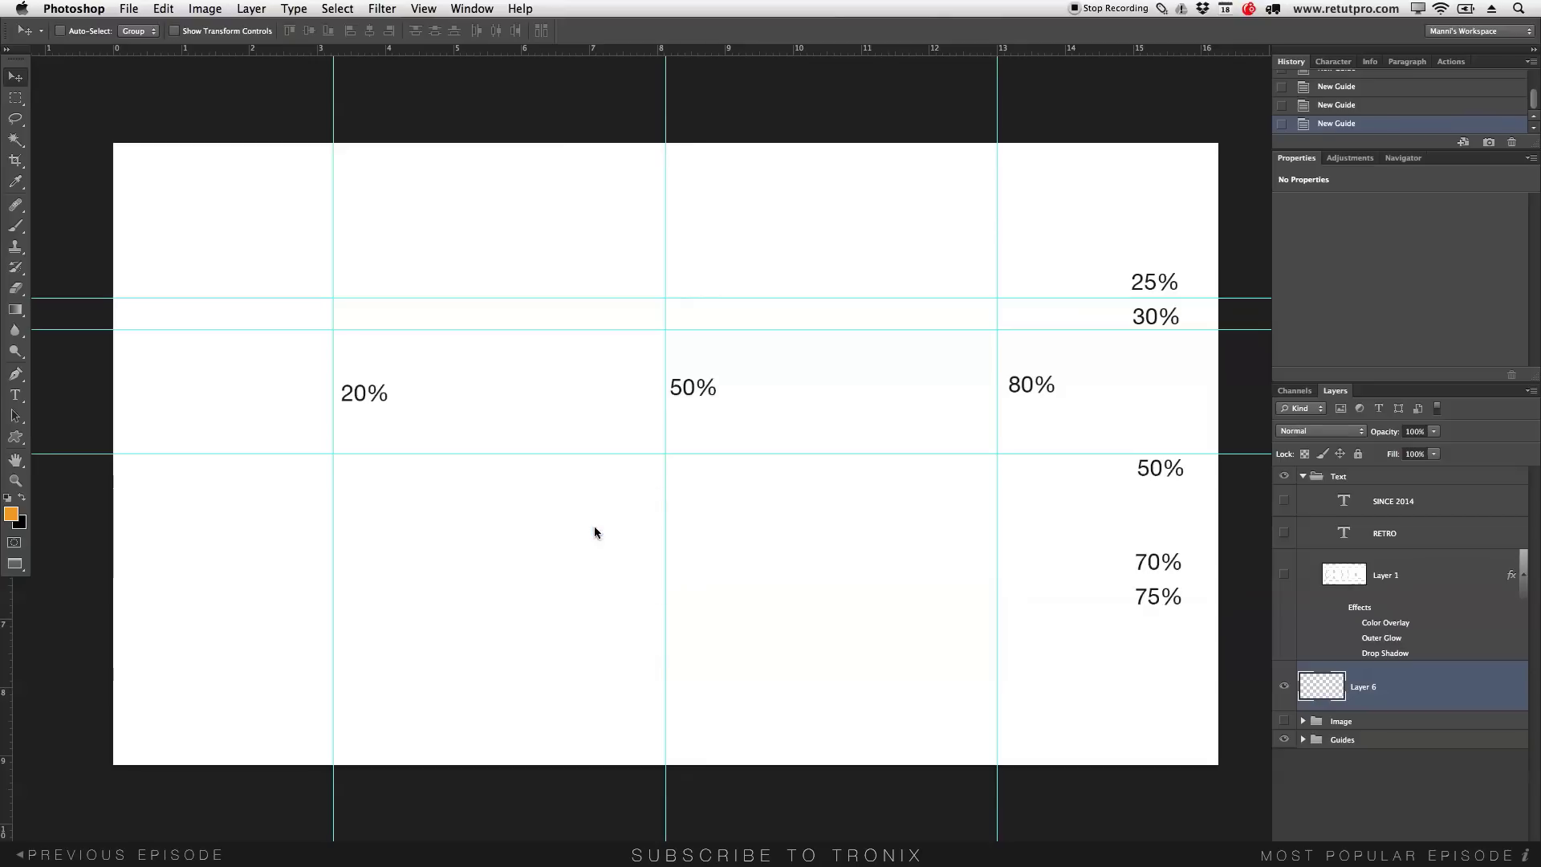
click(424, 8)
click(481, 409)
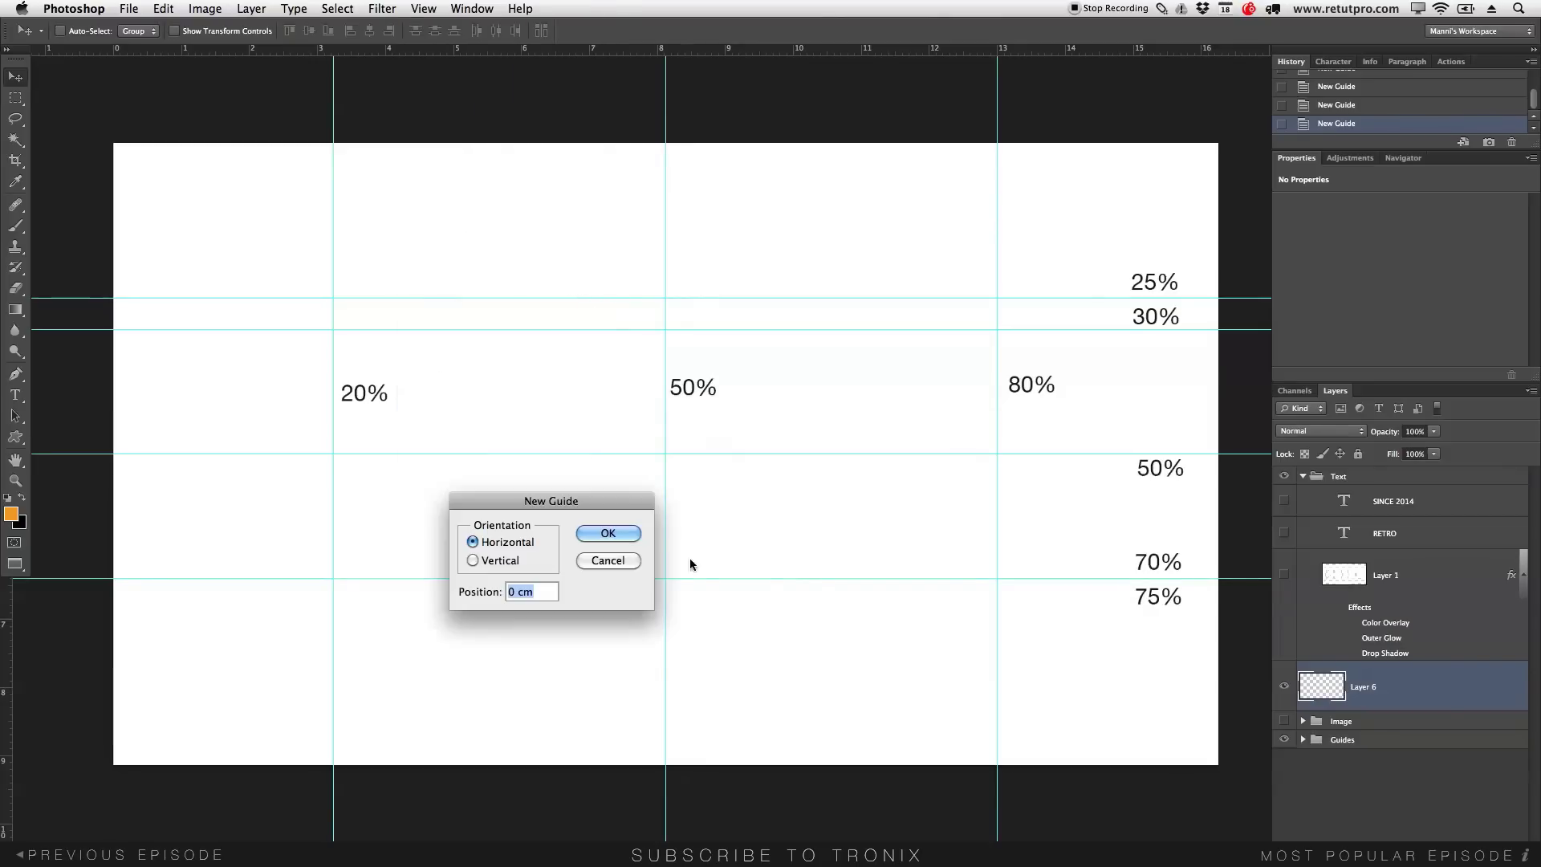
text(75)
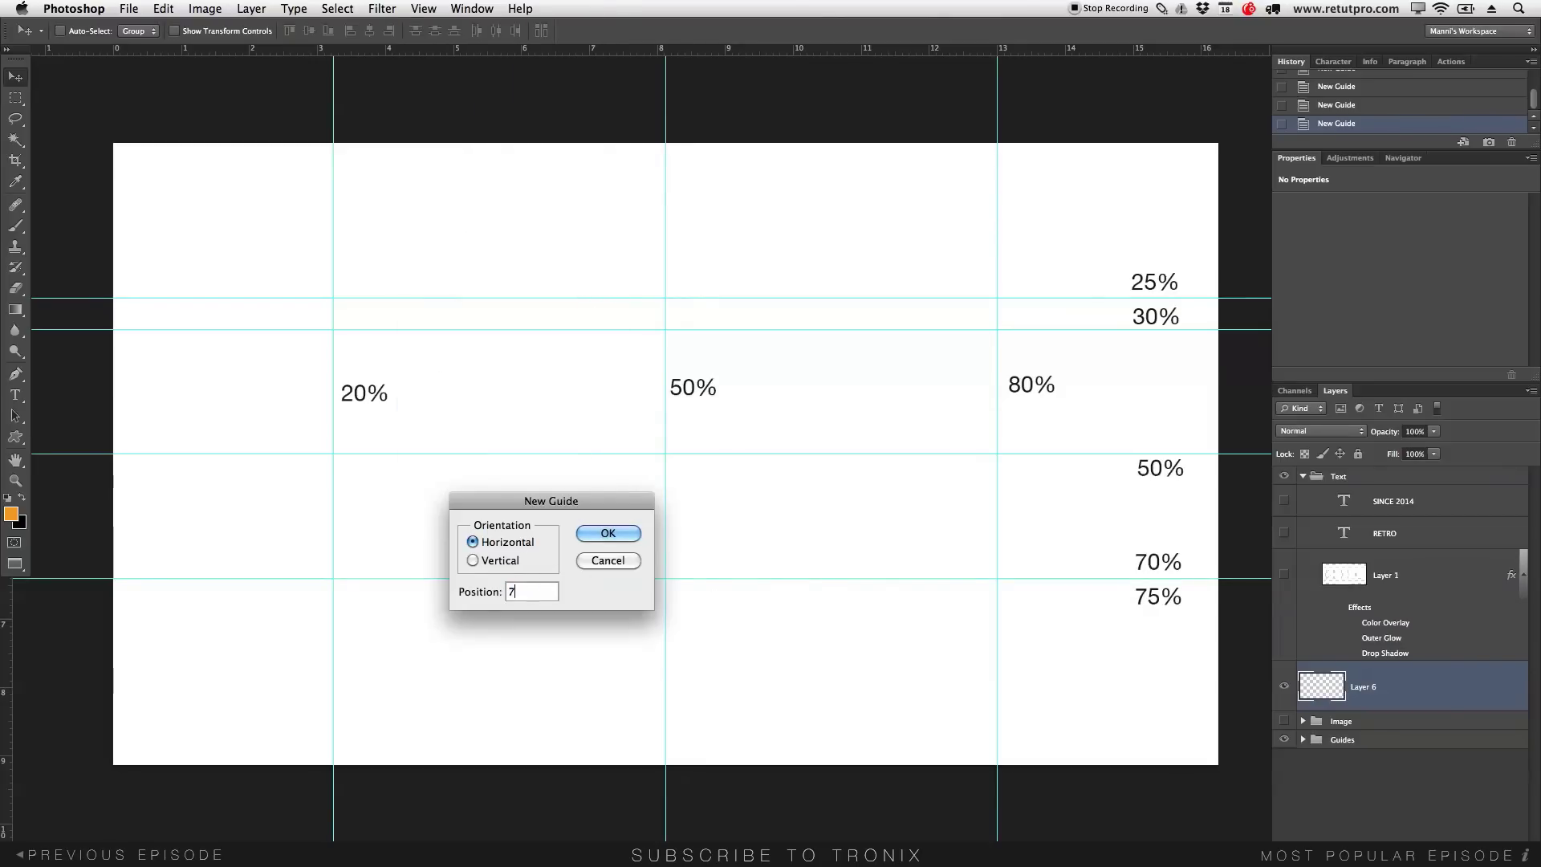
click(618, 533)
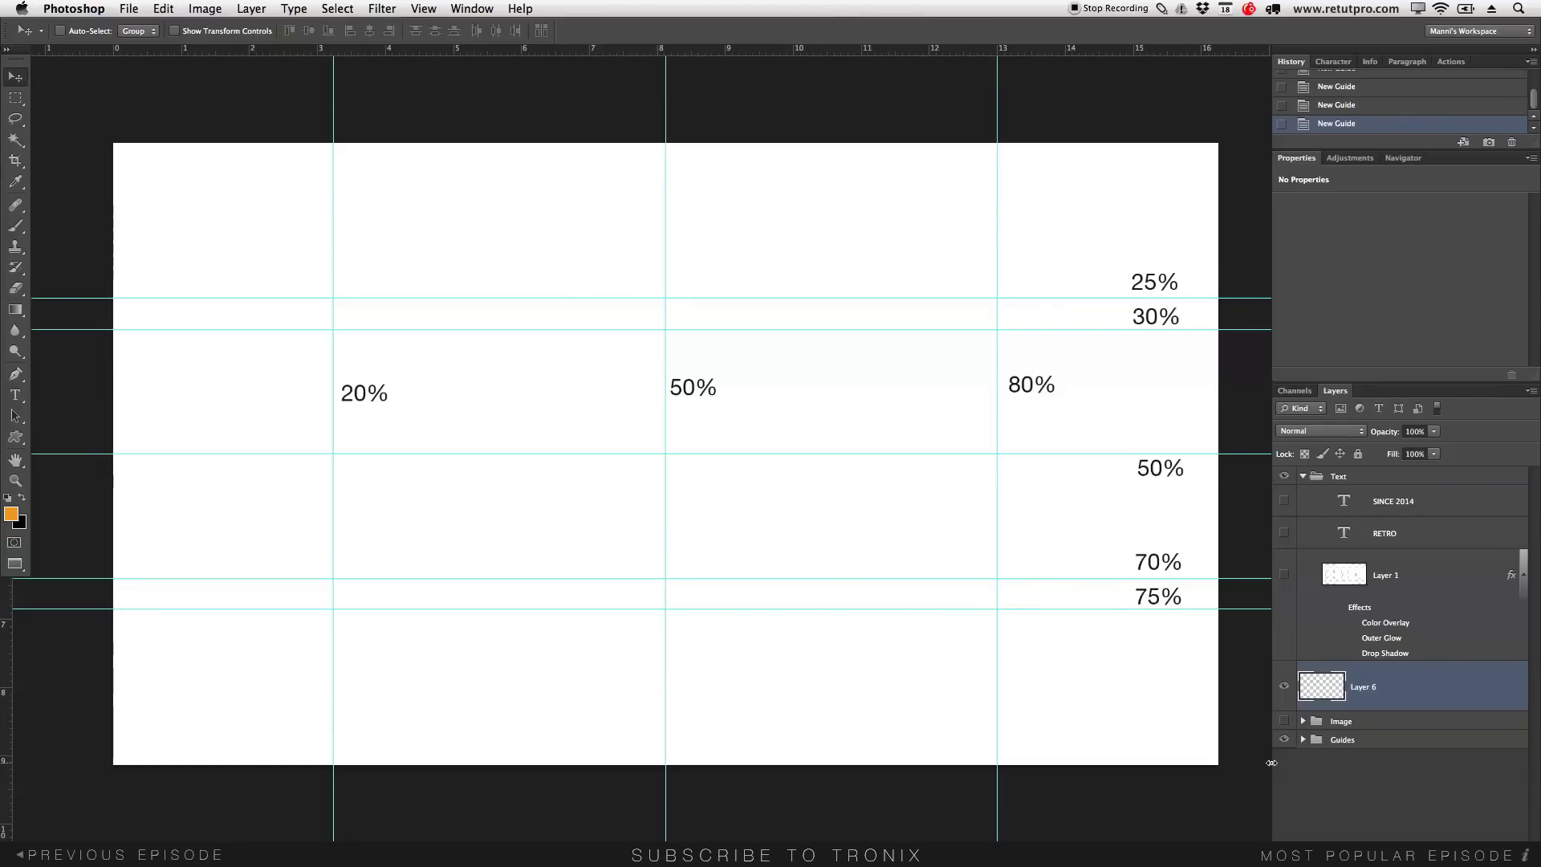
click(1284, 721)
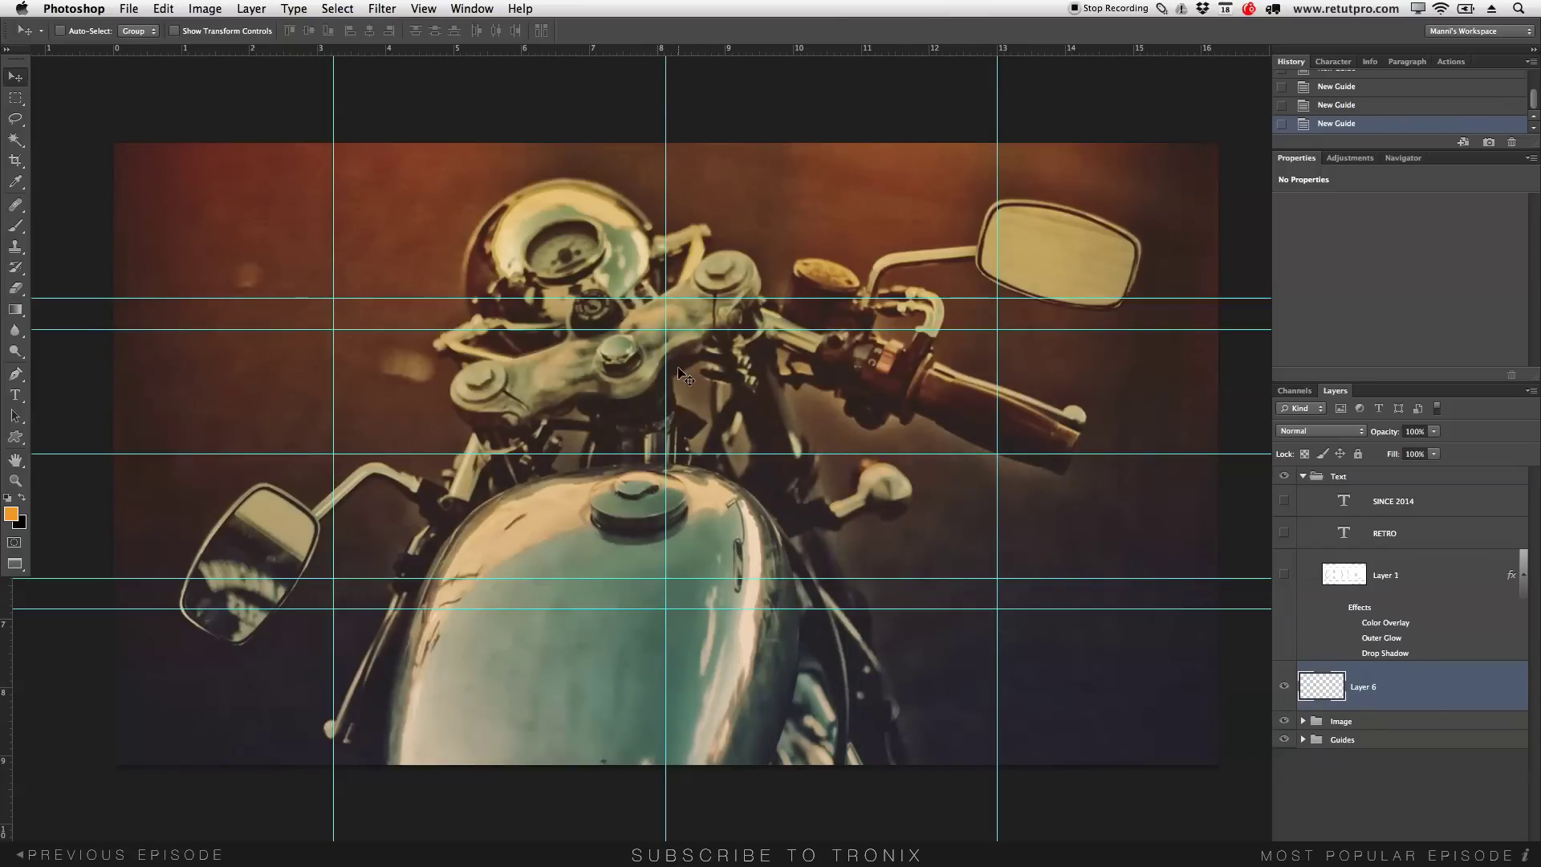
- Show Layer 1's motorcycle photo again and switch to the Pen tool in Path mode
click(1284, 576)
click(17, 375)
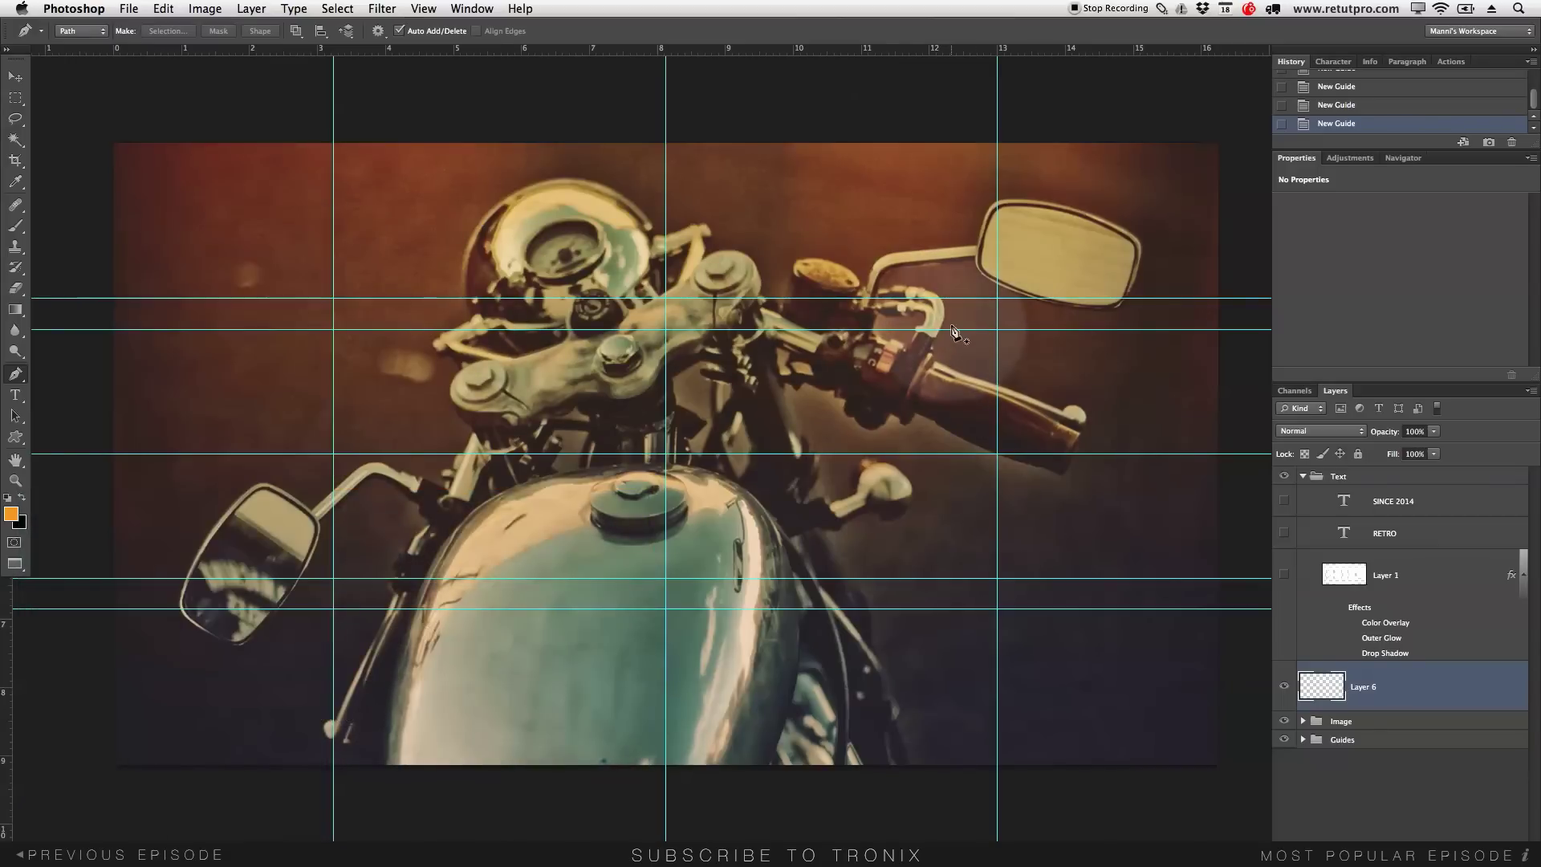
- Trace a closed six-point hexagon path through the guide intersections and choose Make Selection
click(998, 329)
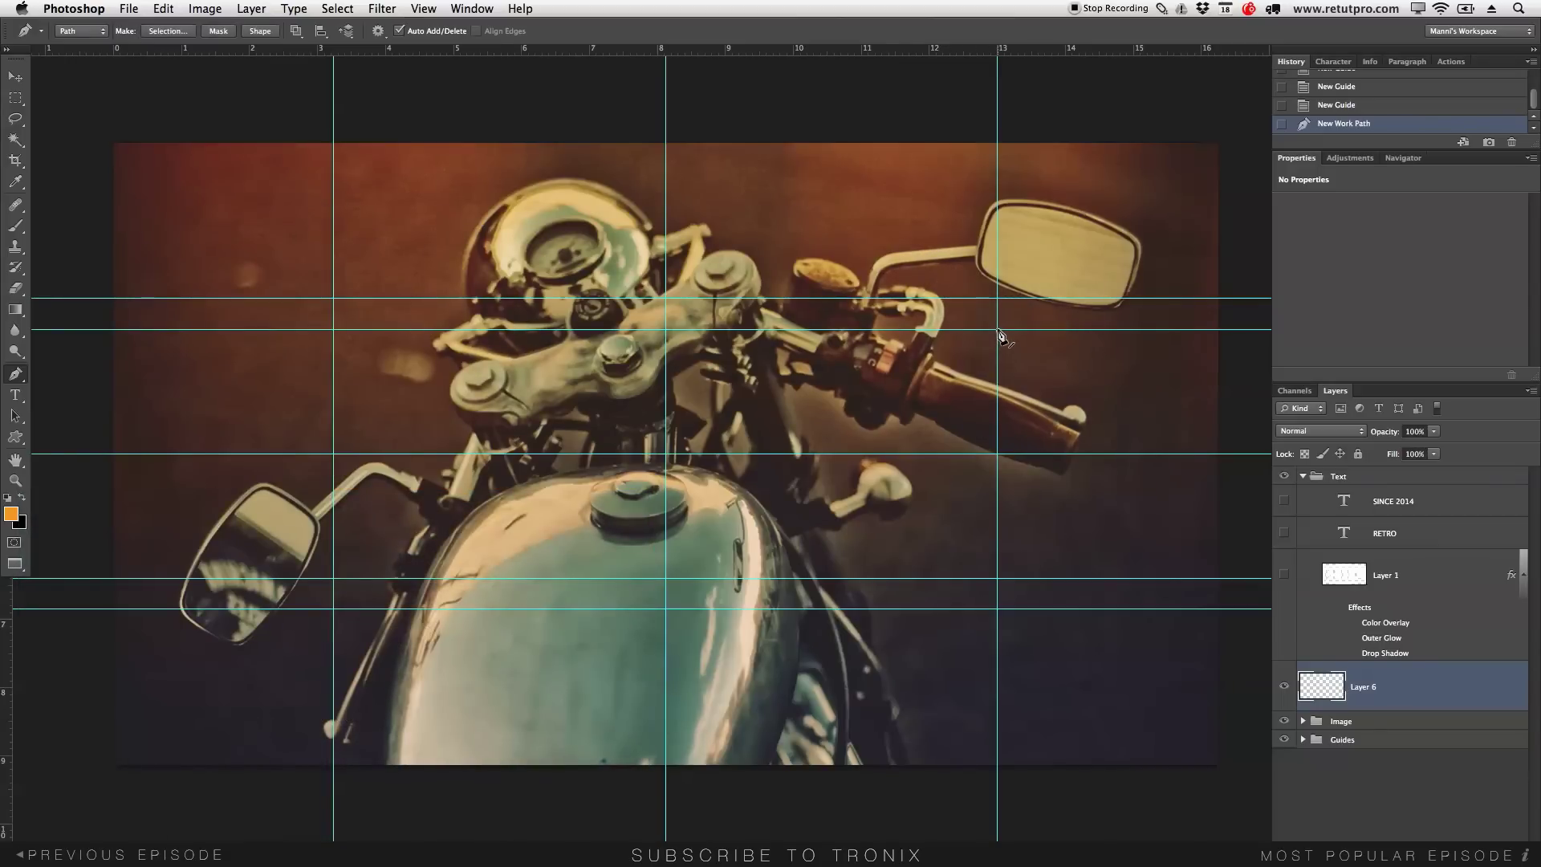
click(665, 298)
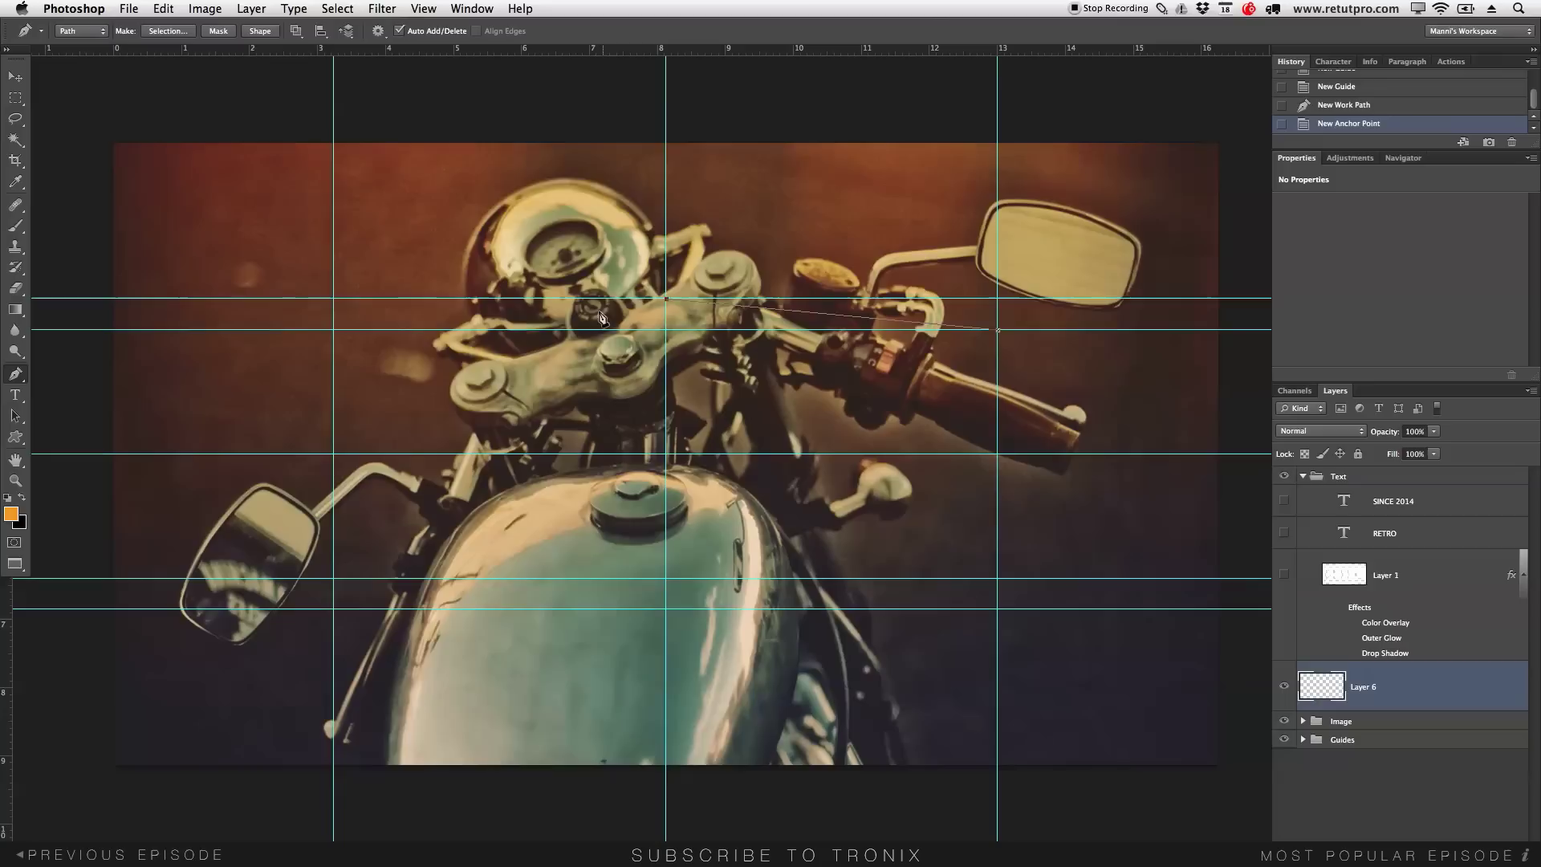
click(334, 330)
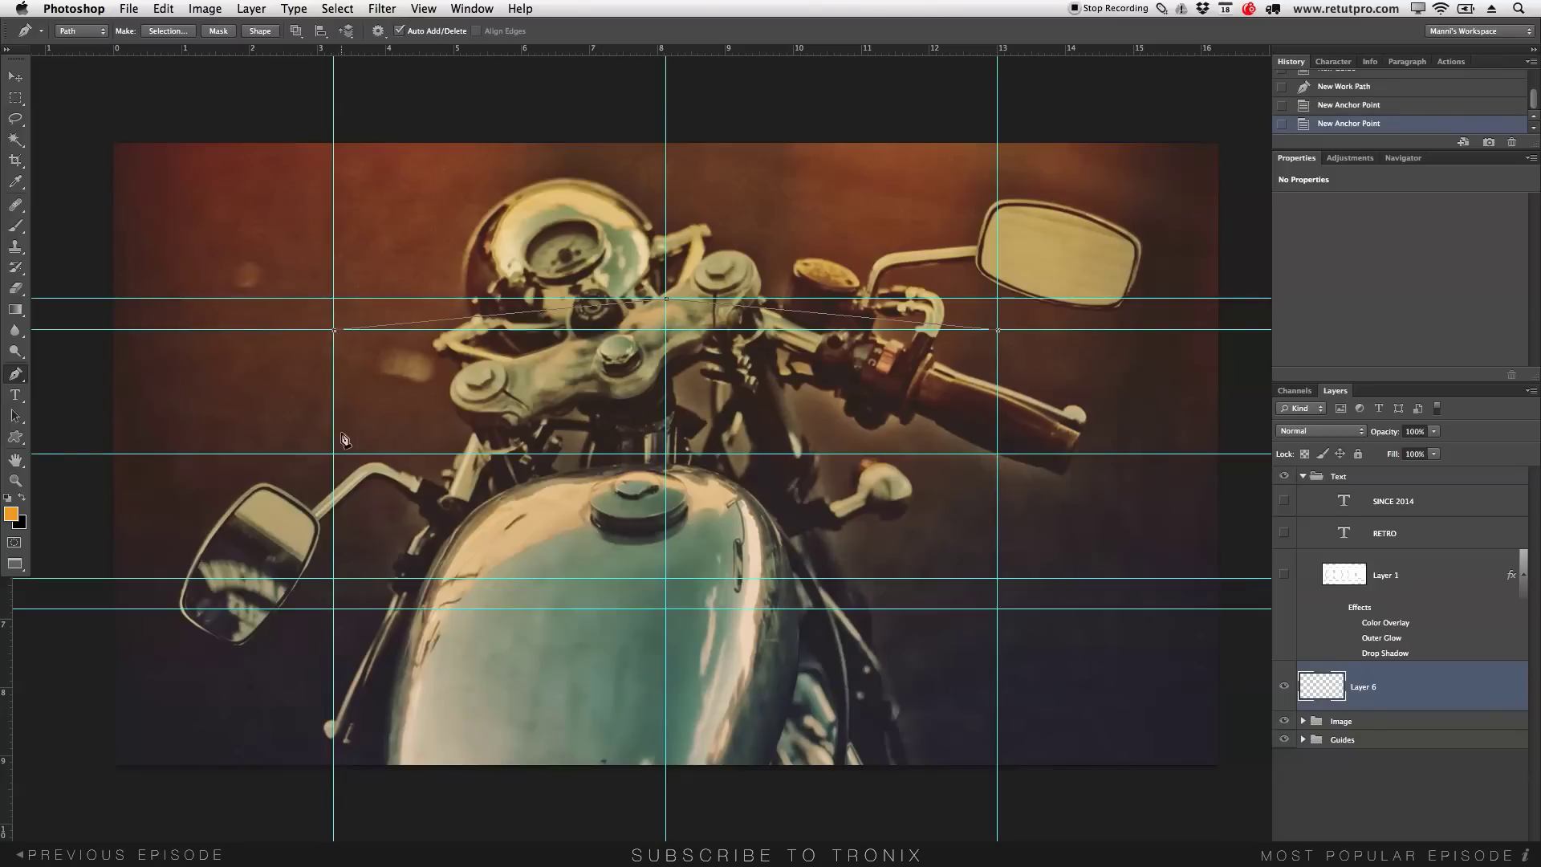
click(335, 578)
click(665, 609)
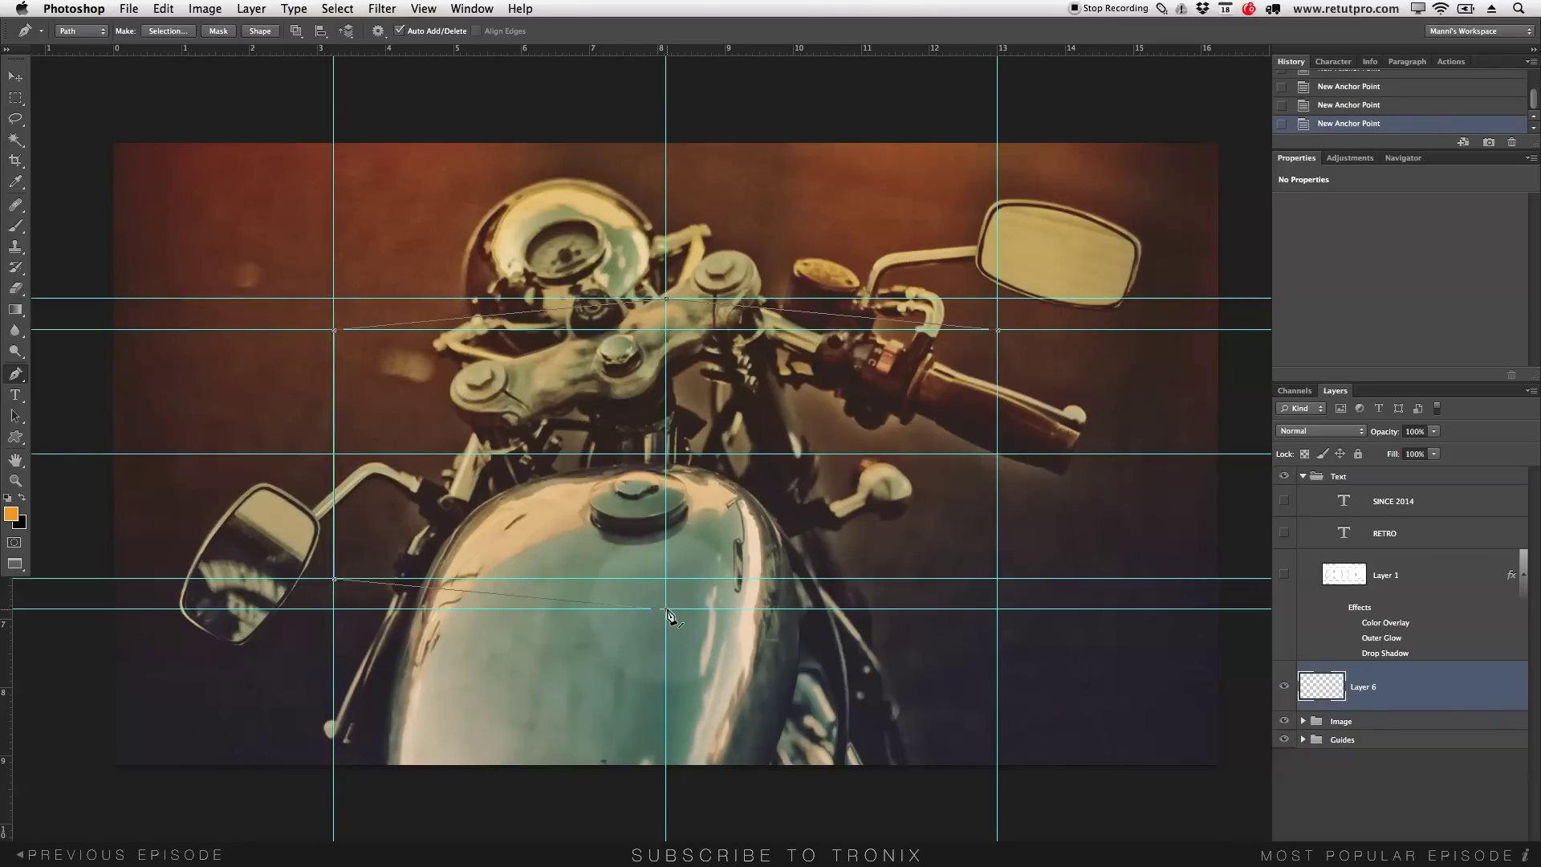
click(997, 579)
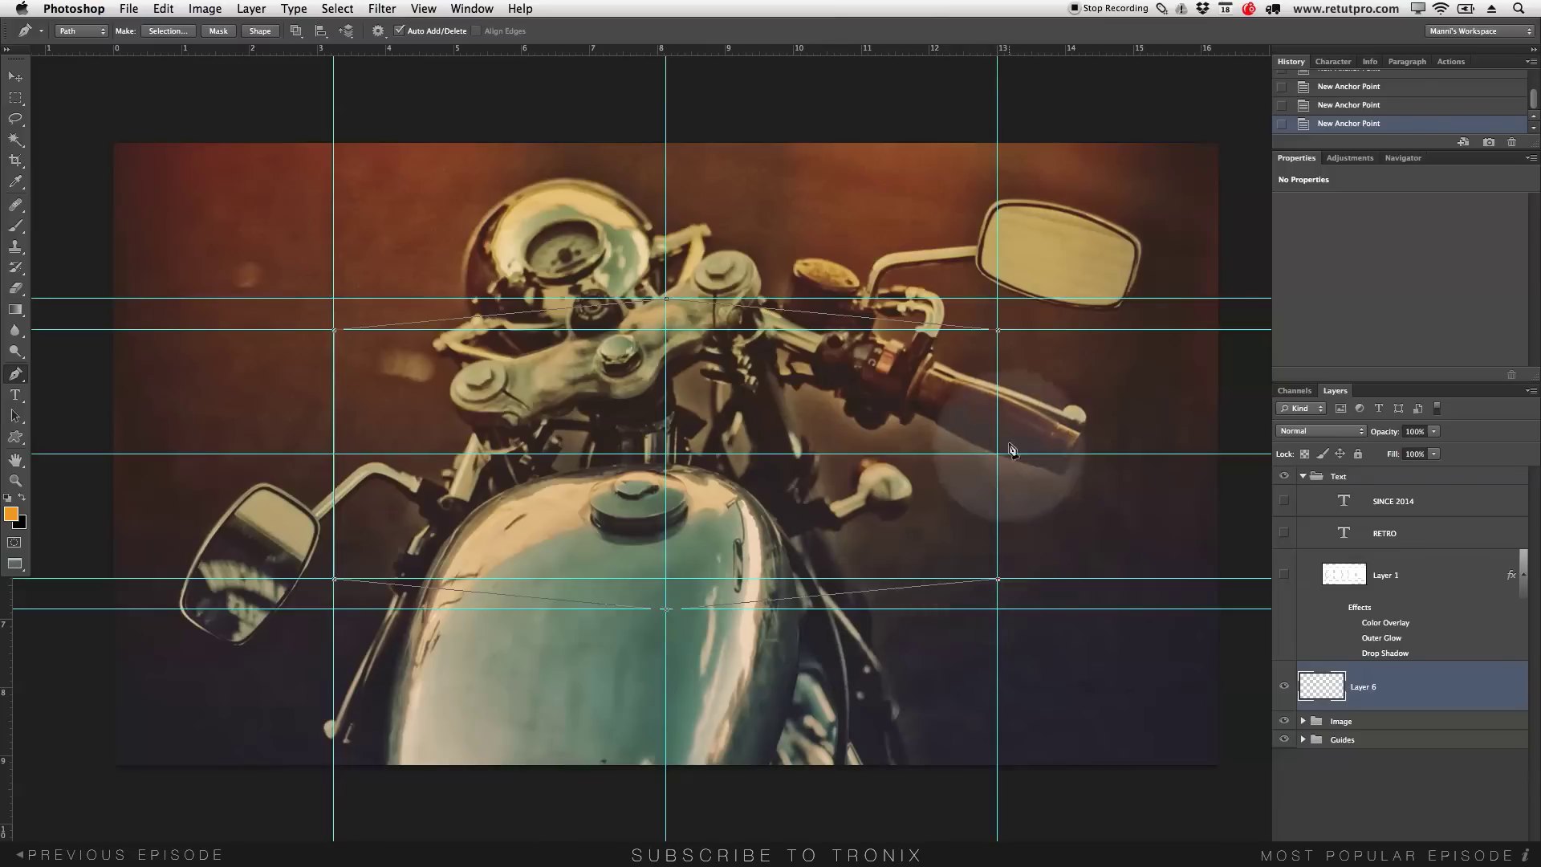
click(998, 330)
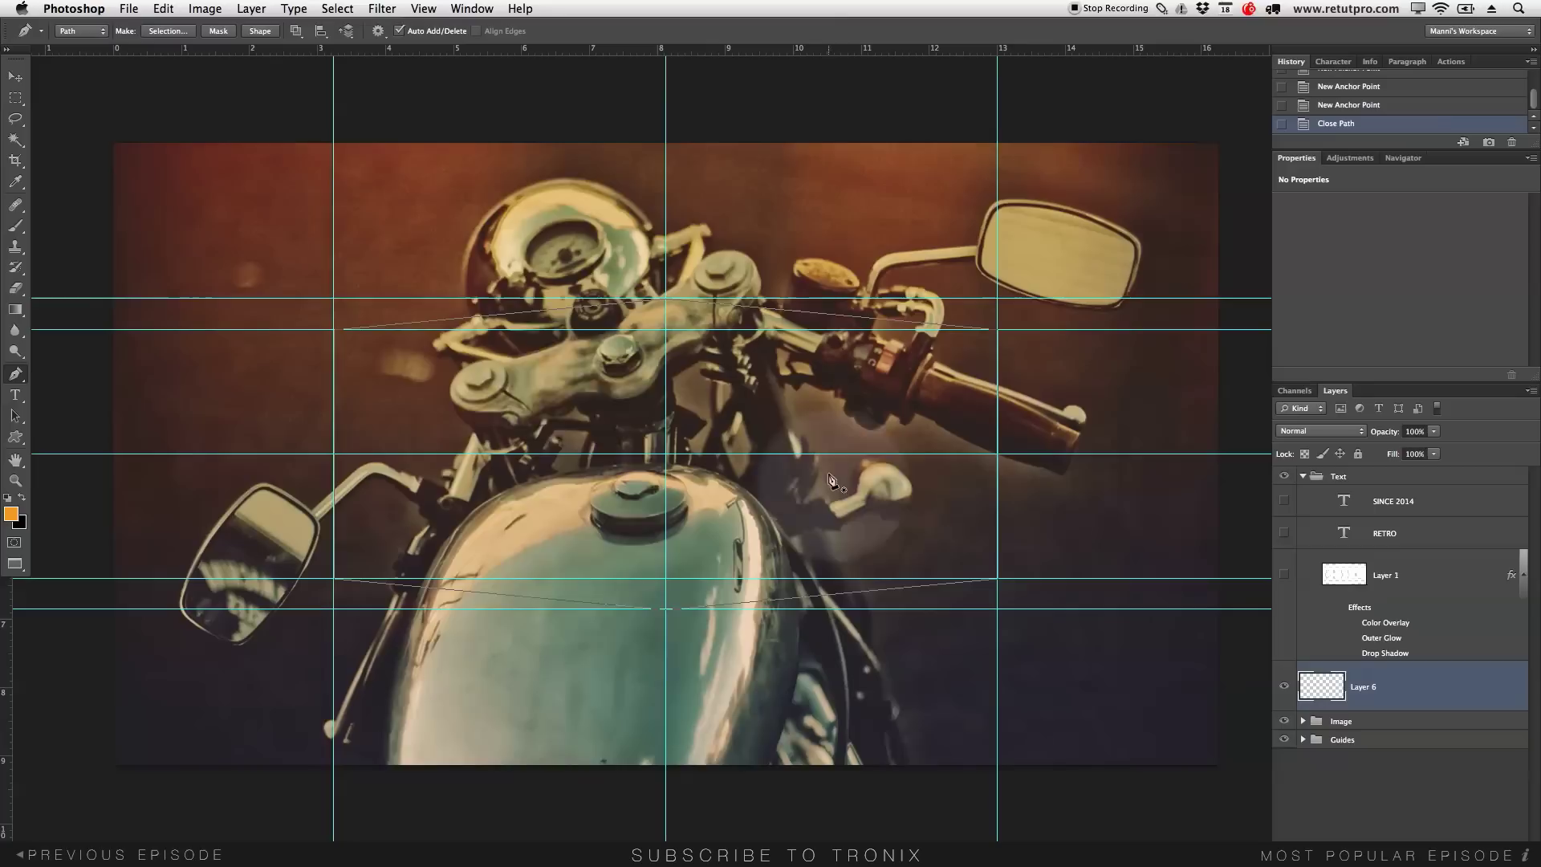
right_click(737, 379)
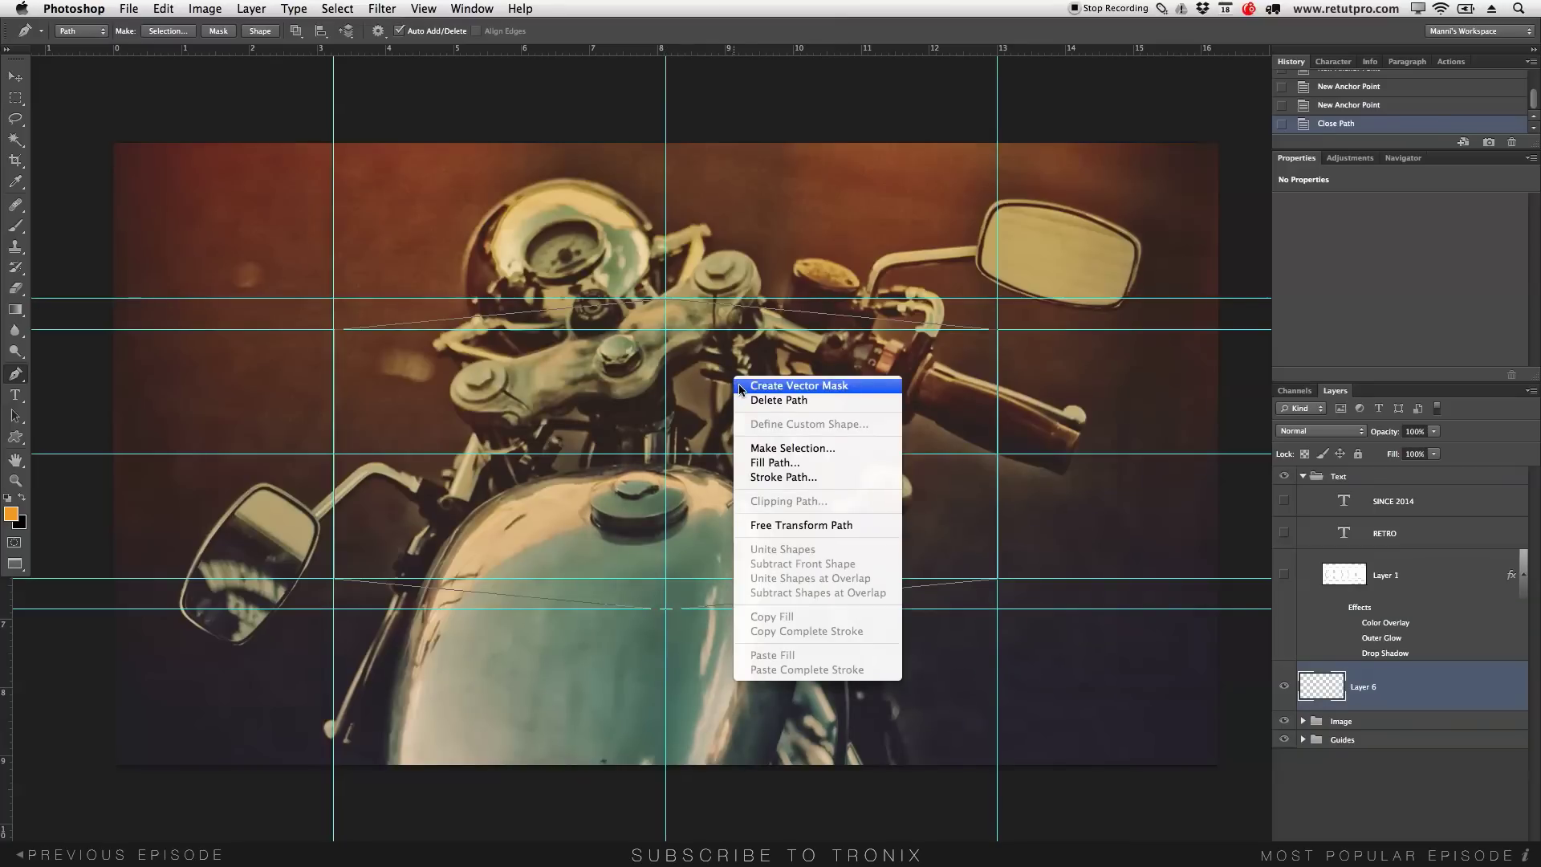
click(786, 454)
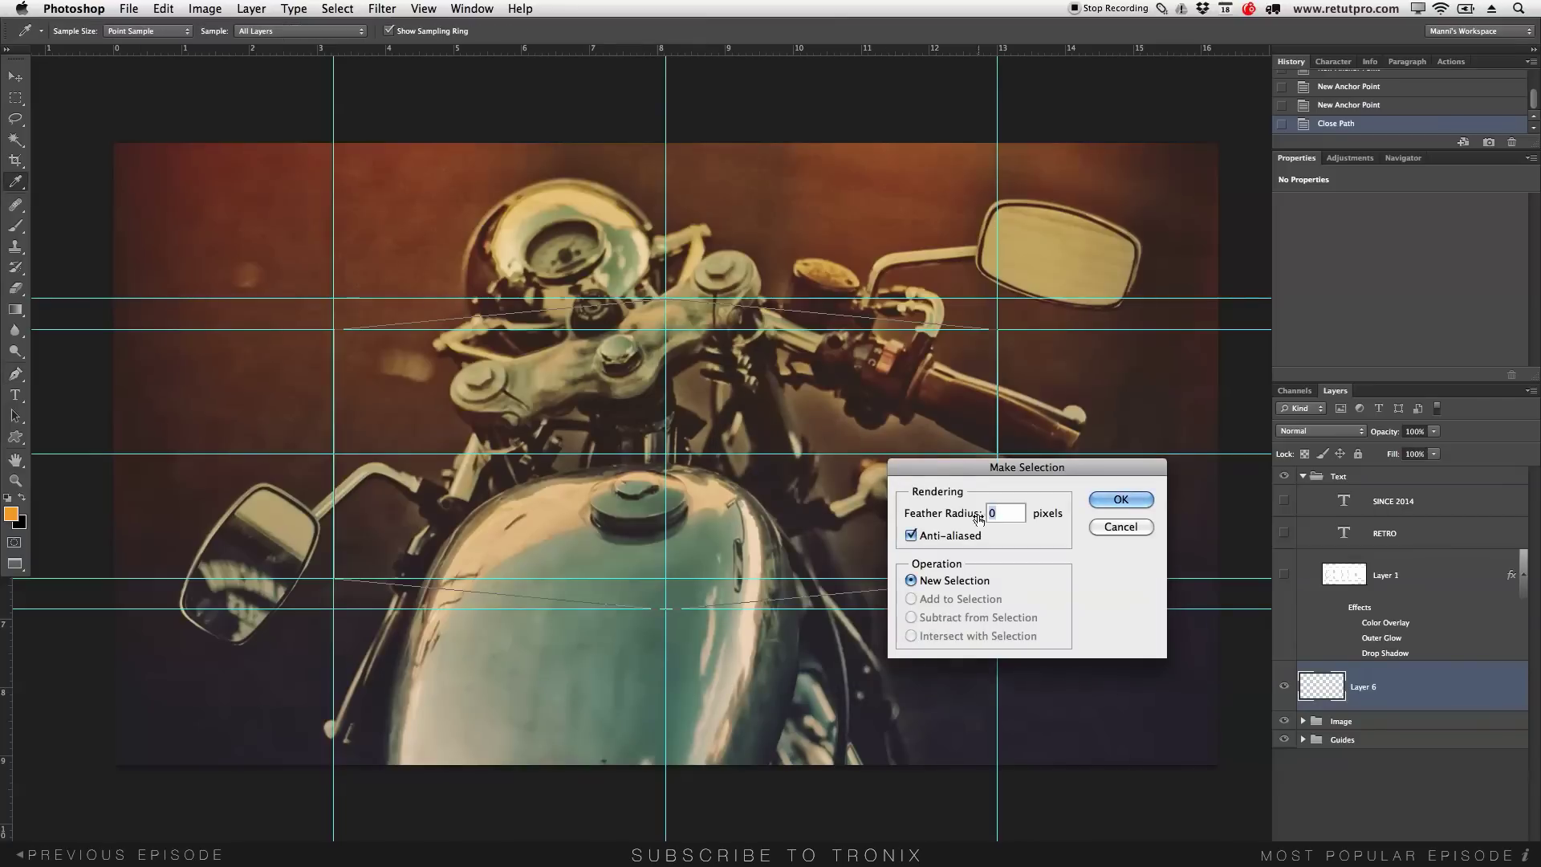
- Accept the 0-pixel feather selection and fill it with white on Layer 6
click(1107, 499)
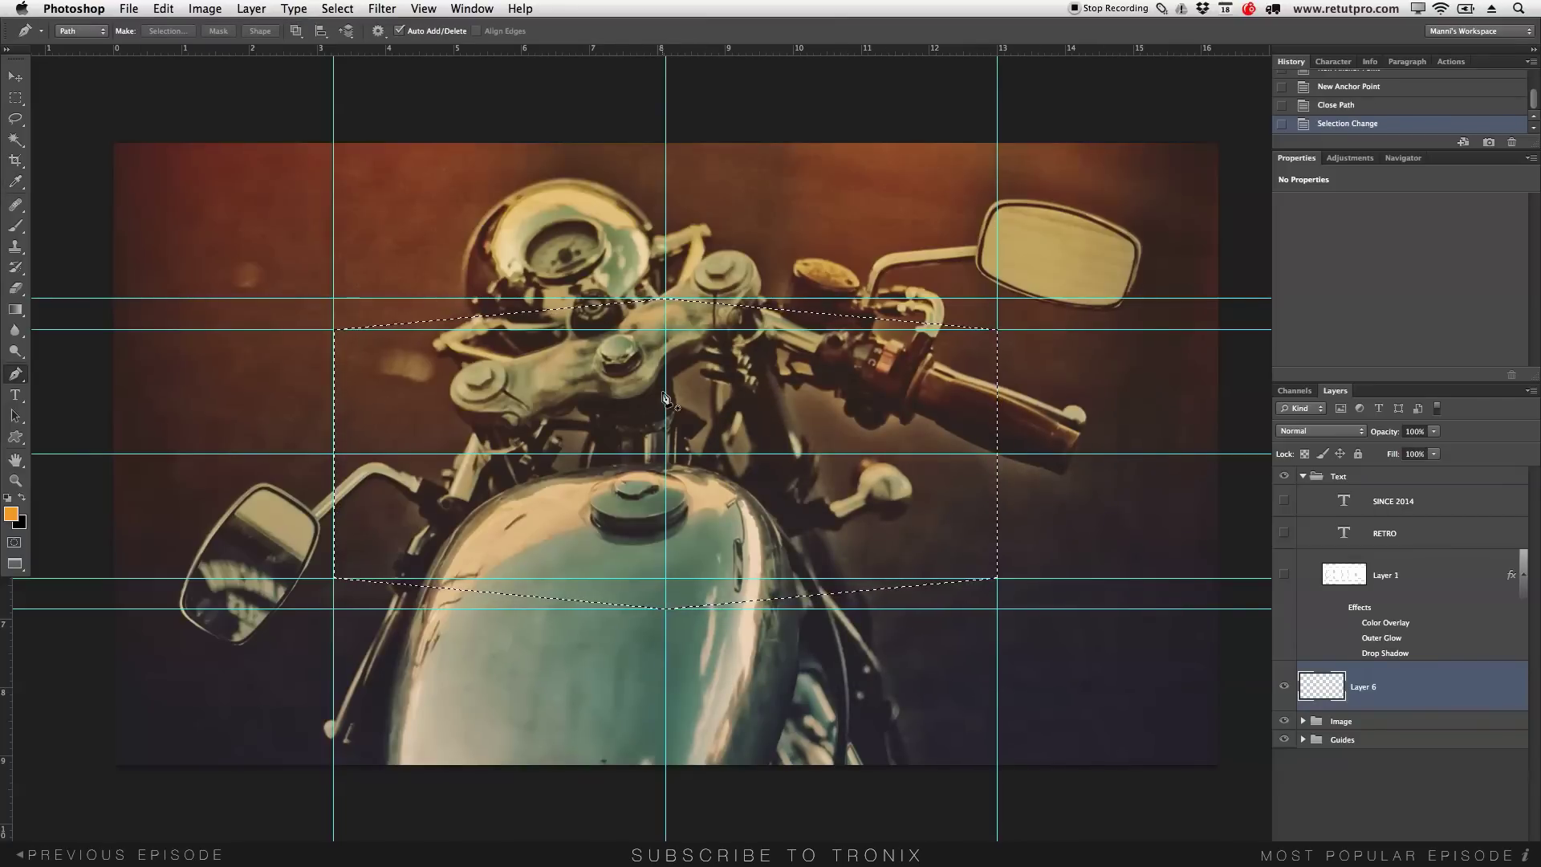
click(15, 97)
right_click(700, 429)
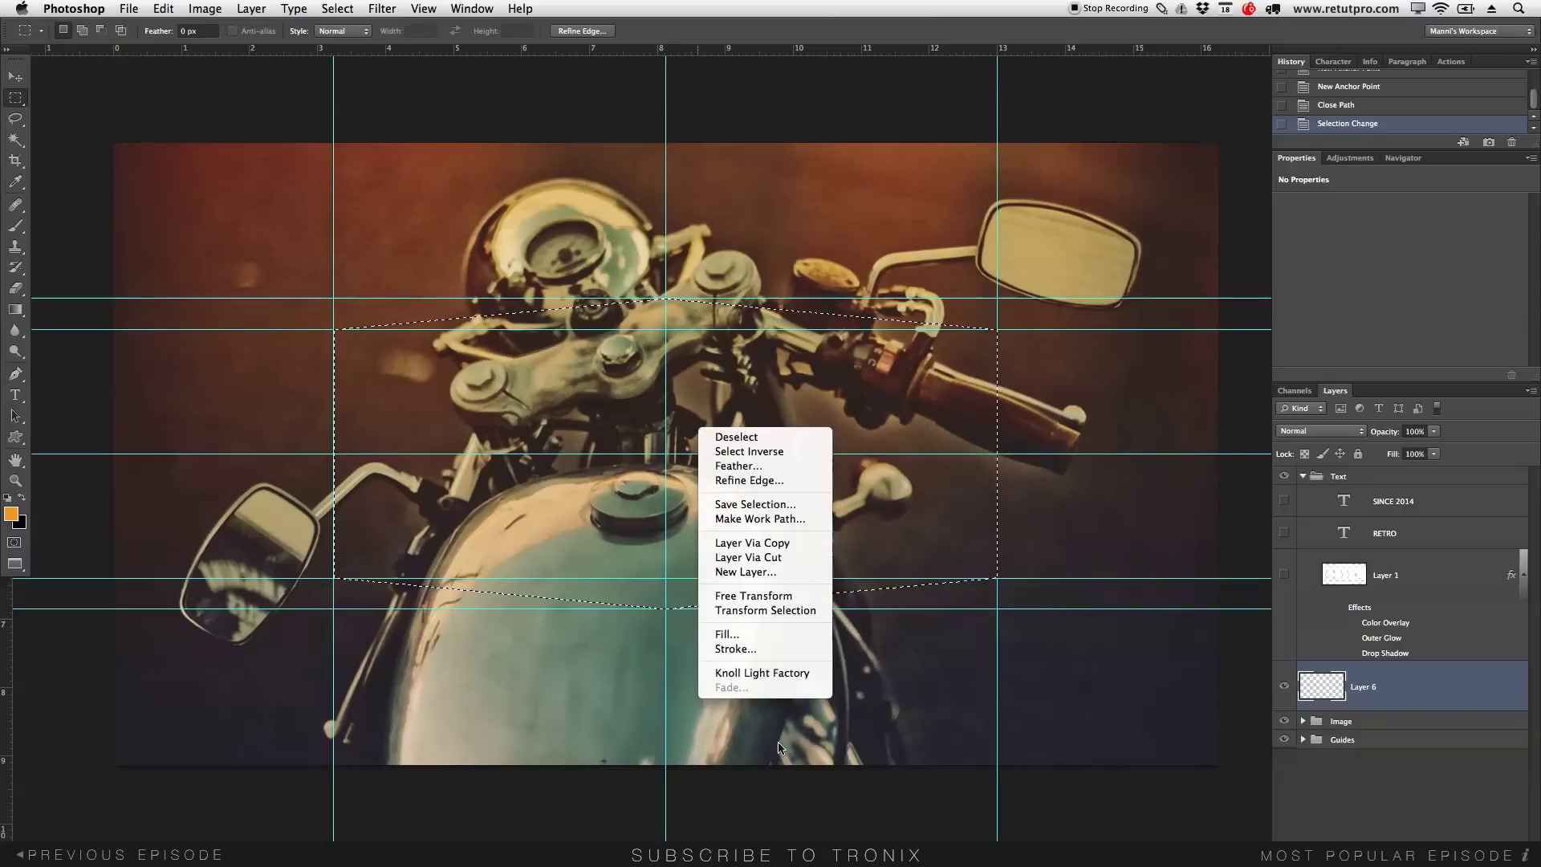
click(719, 635)
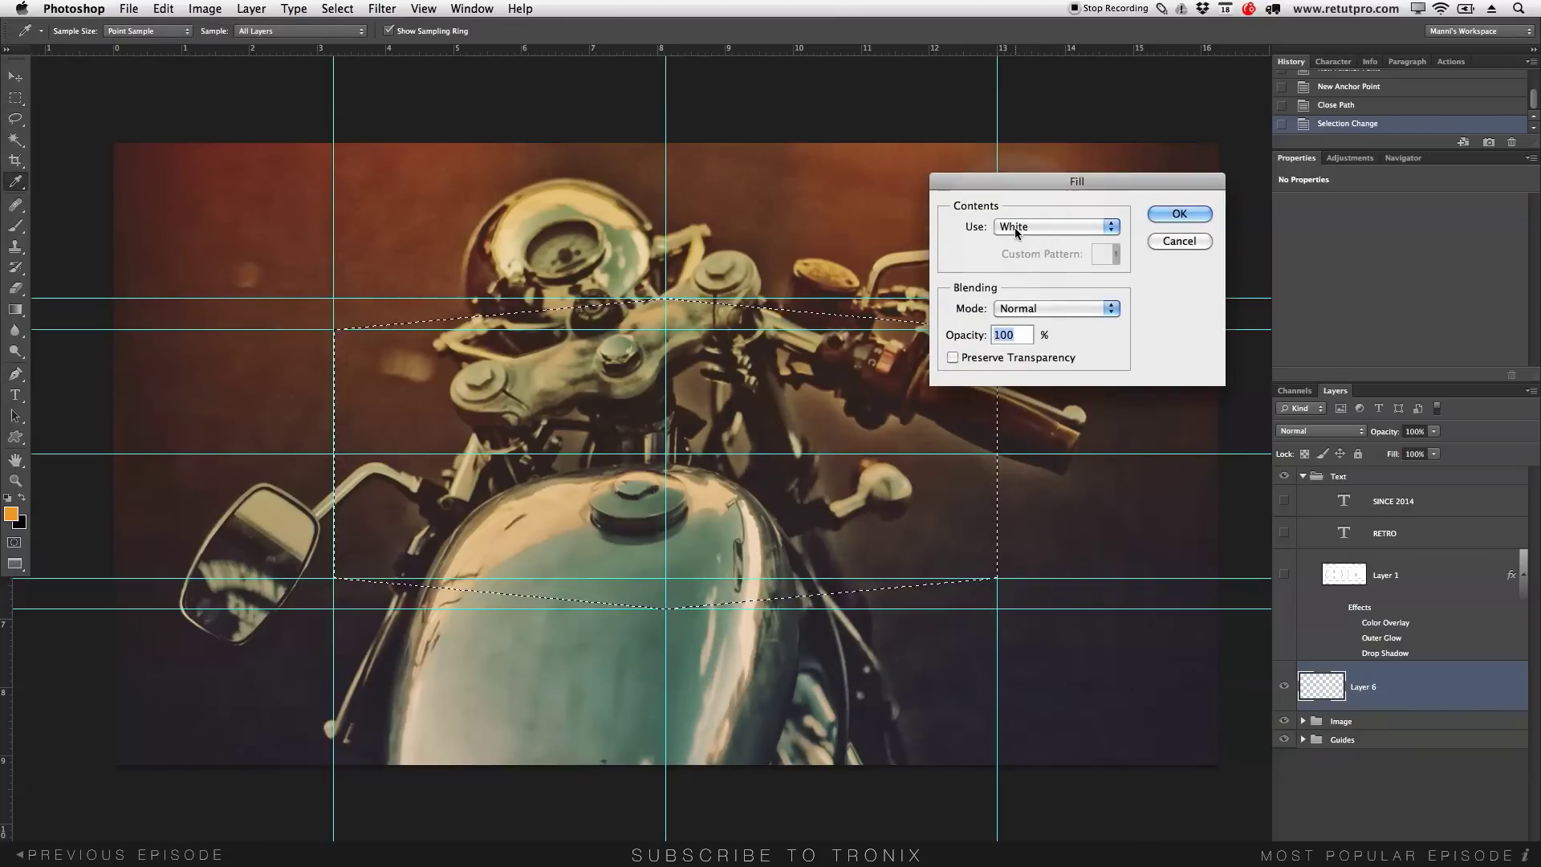
click(1173, 214)
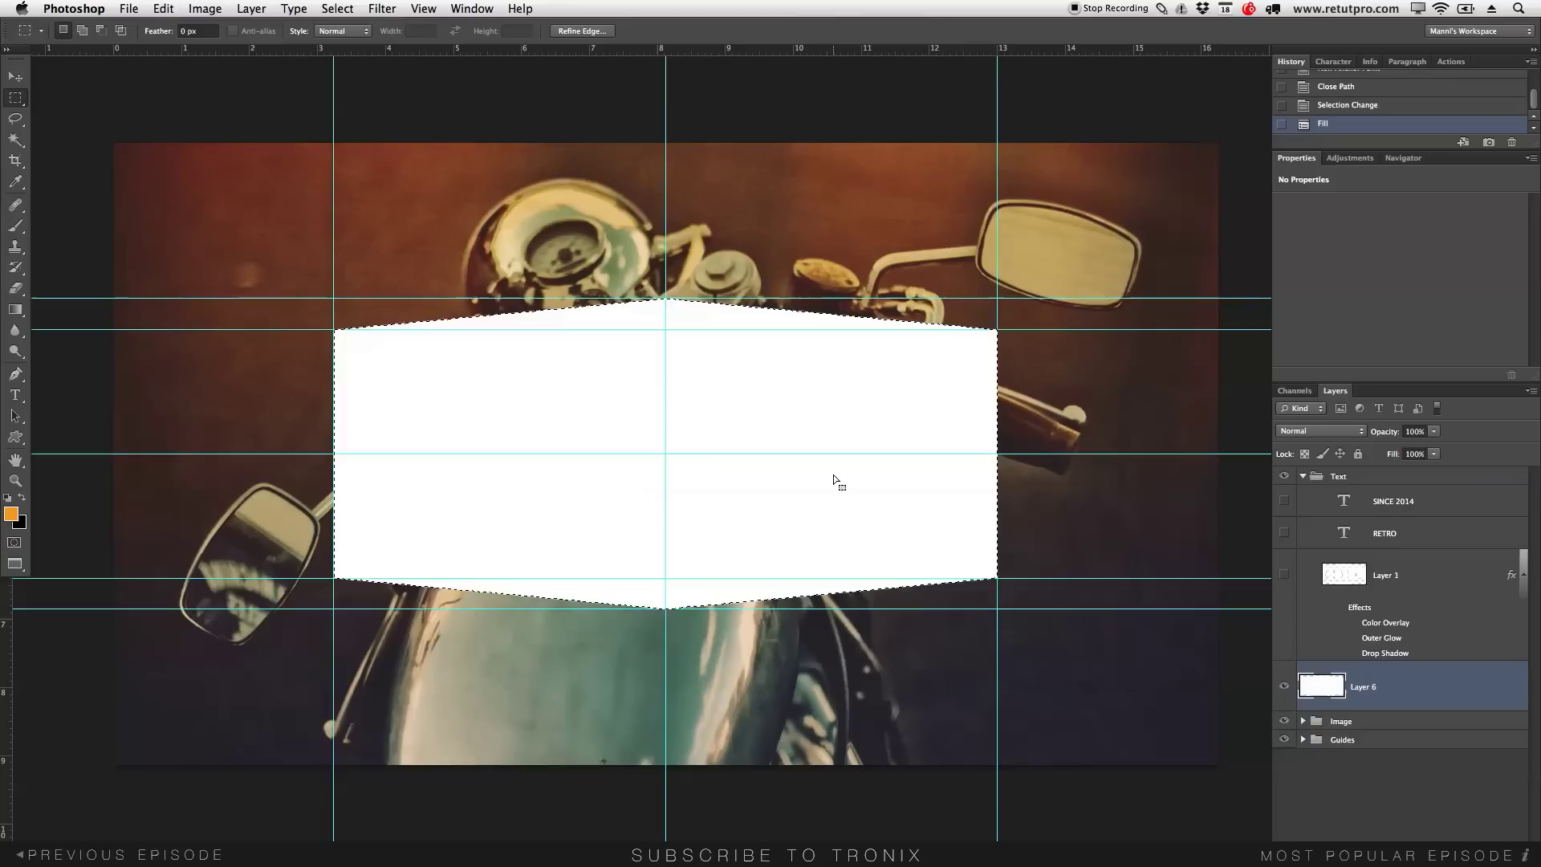
- Deselect the banner, restore the cleared guides via History, and add a horizontal guide at about 2,97 cm
key(super+d)
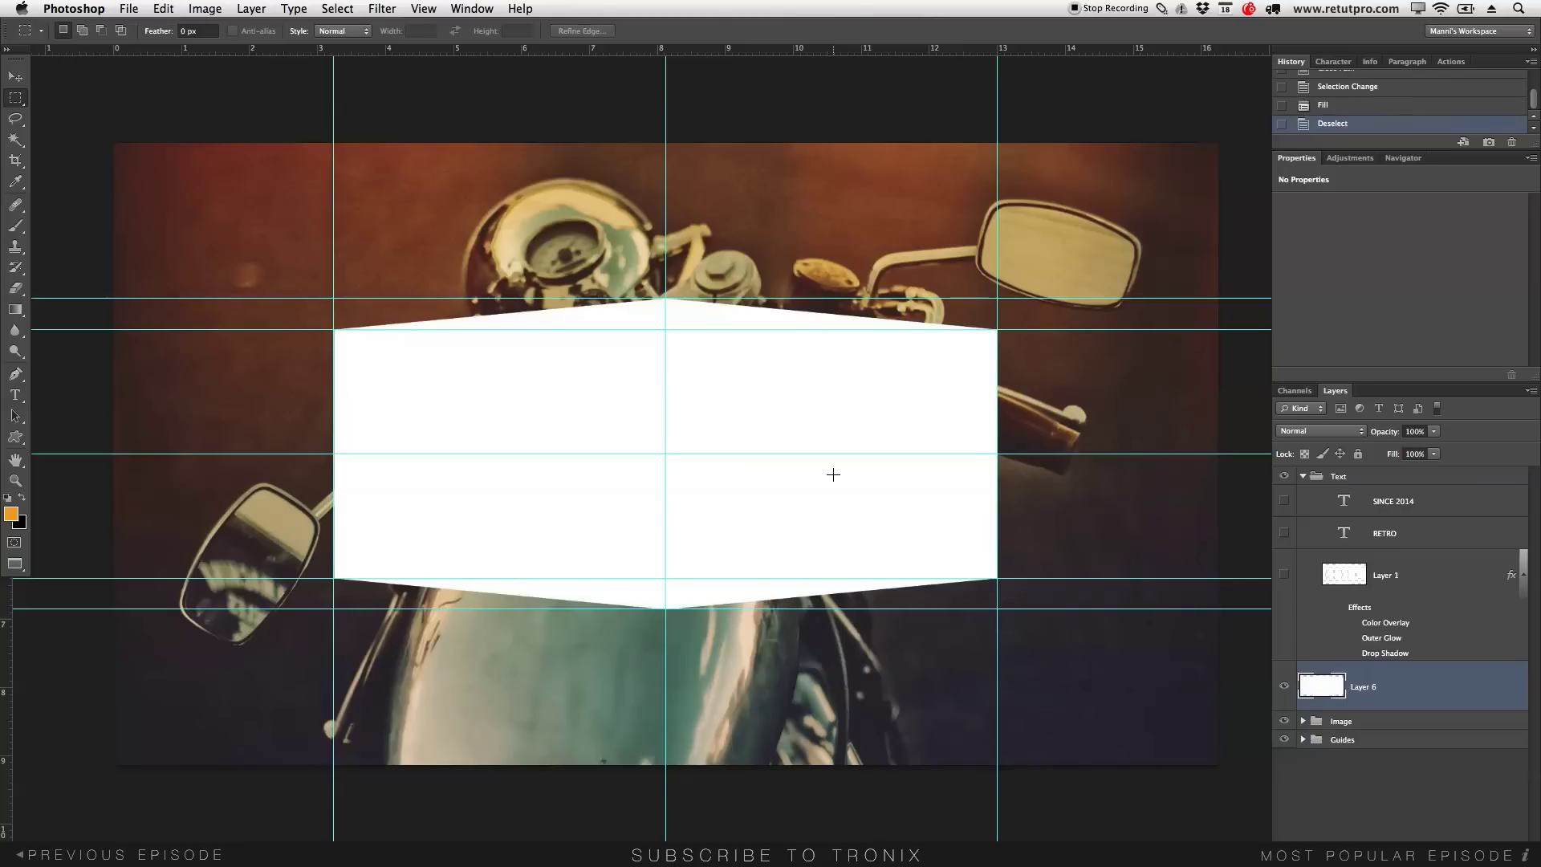
click(423, 9)
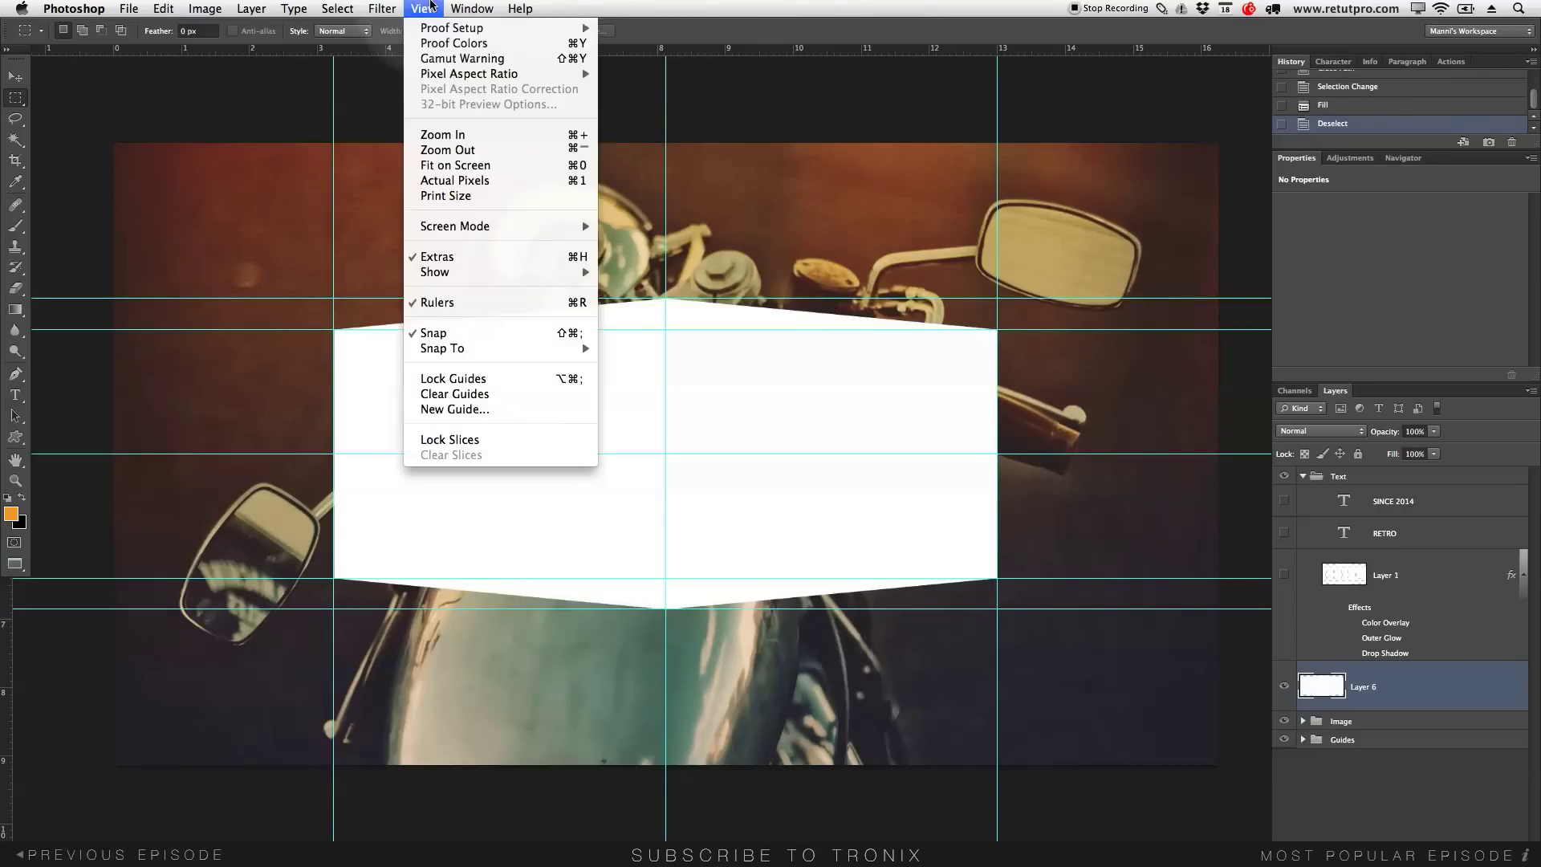
click(452, 394)
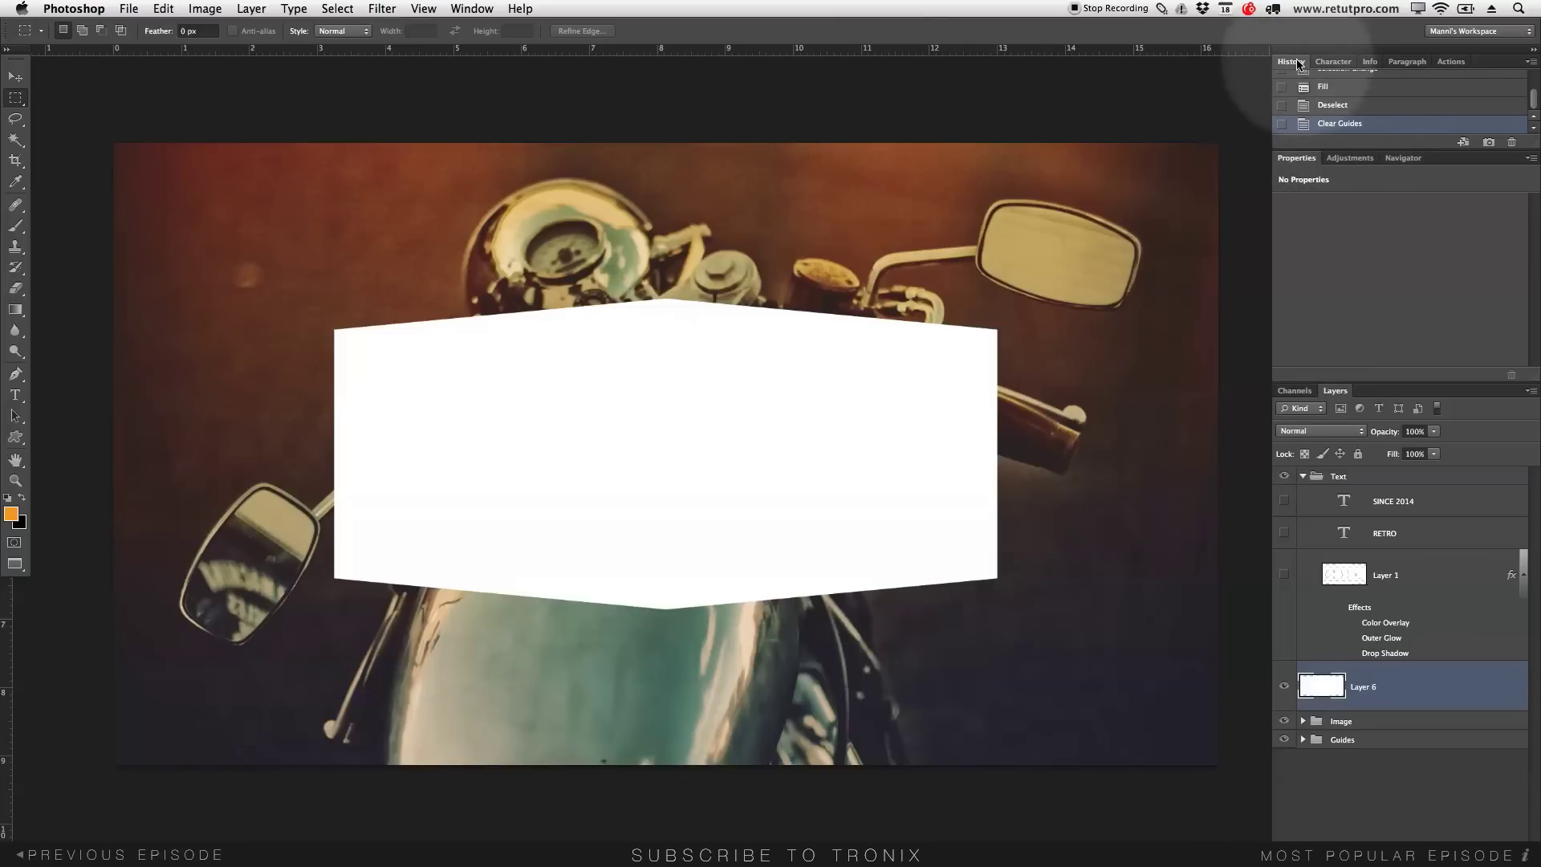
click(1332, 105)
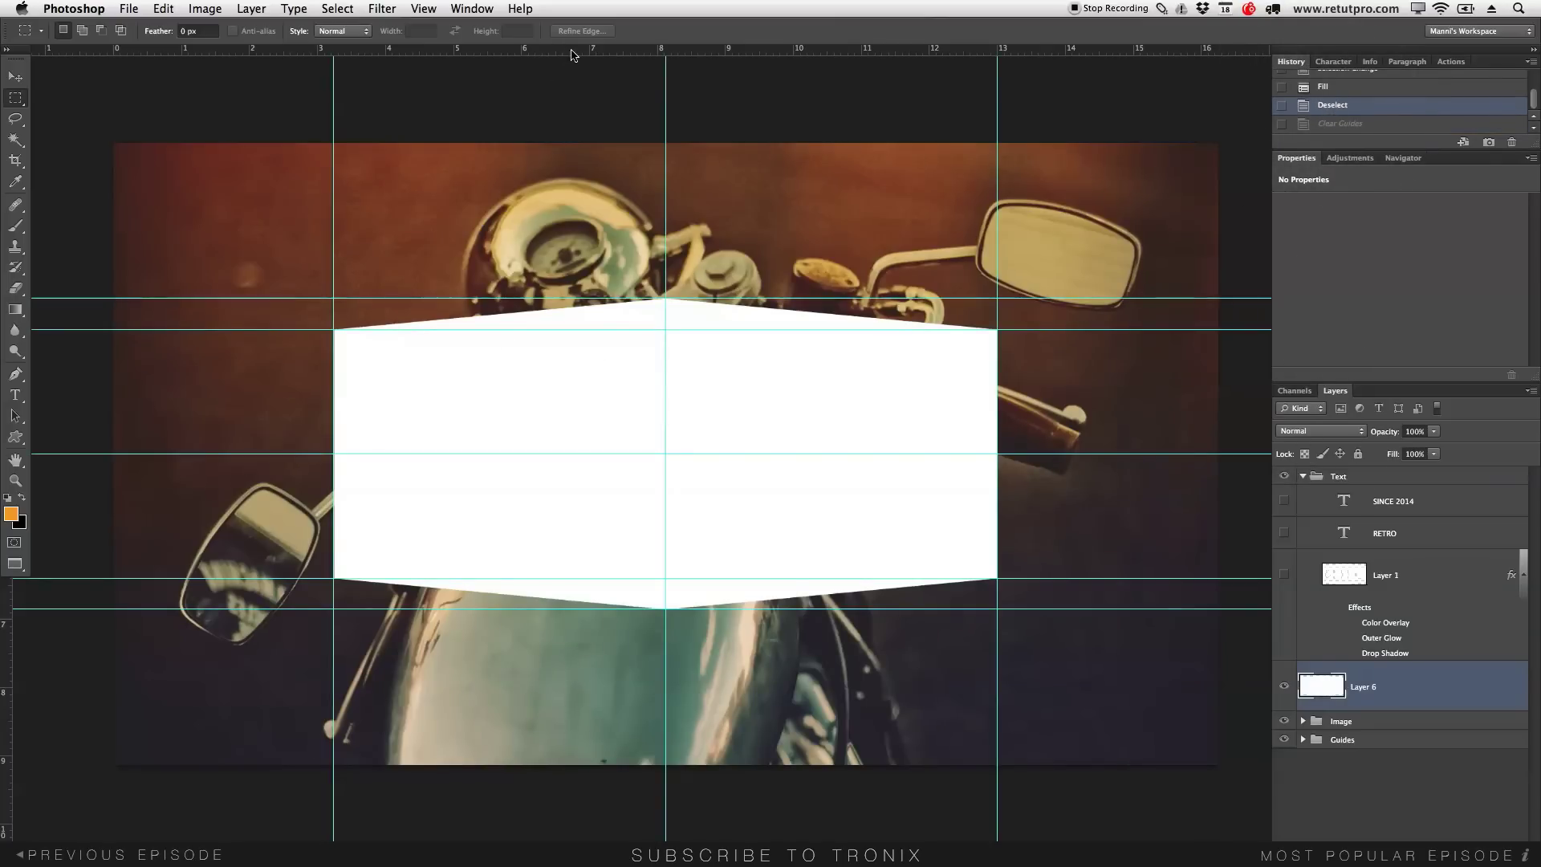
drag(581, 52, 699, 346)
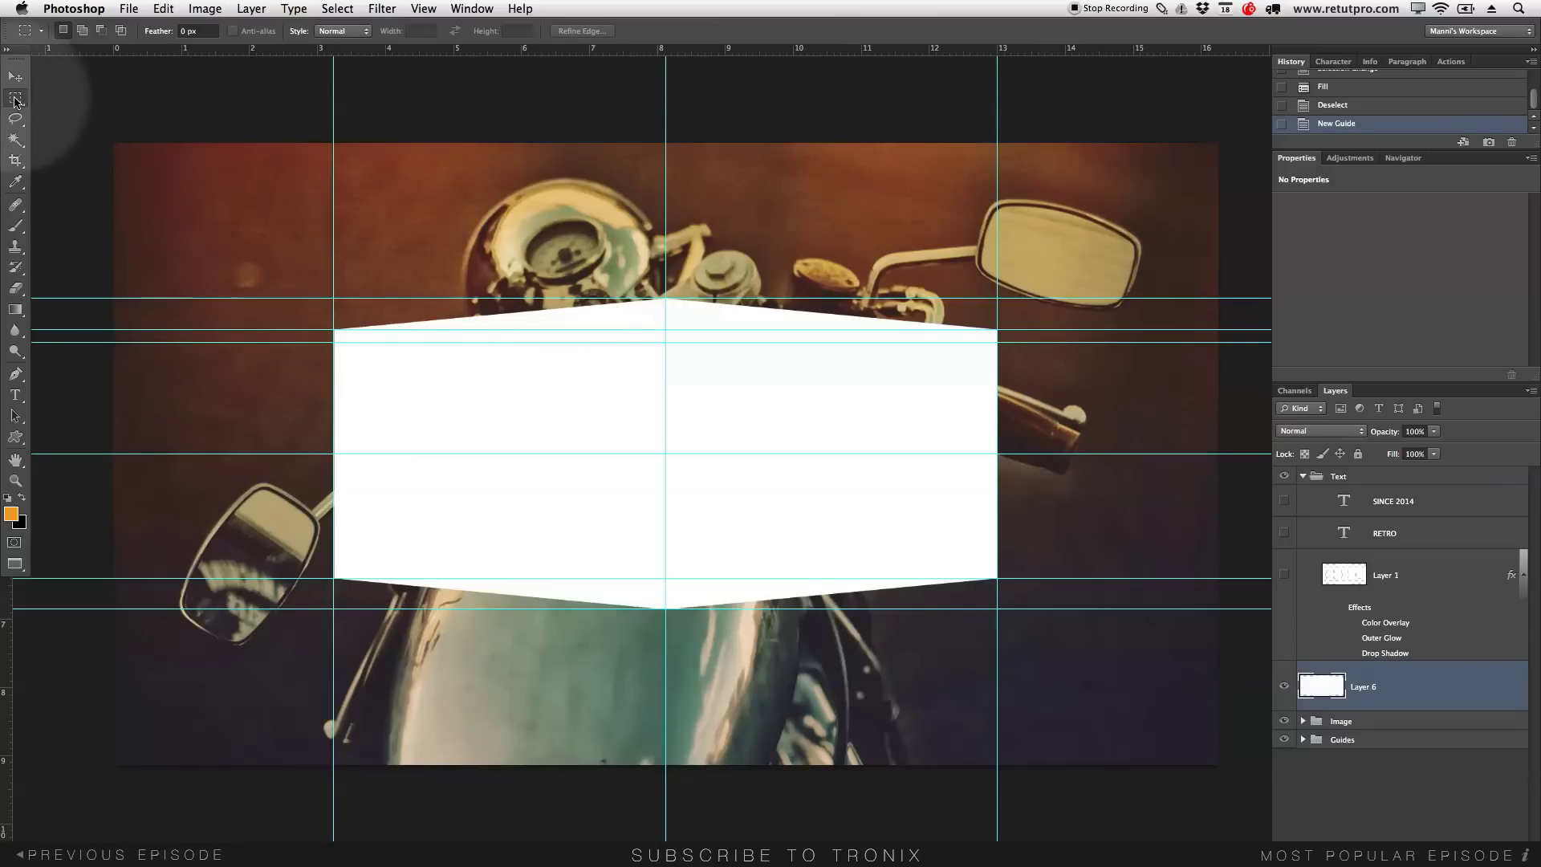
- Delete a thin white strip near the banner's top and another near its bottom, then deselect
drag(16, 100, 88, 97)
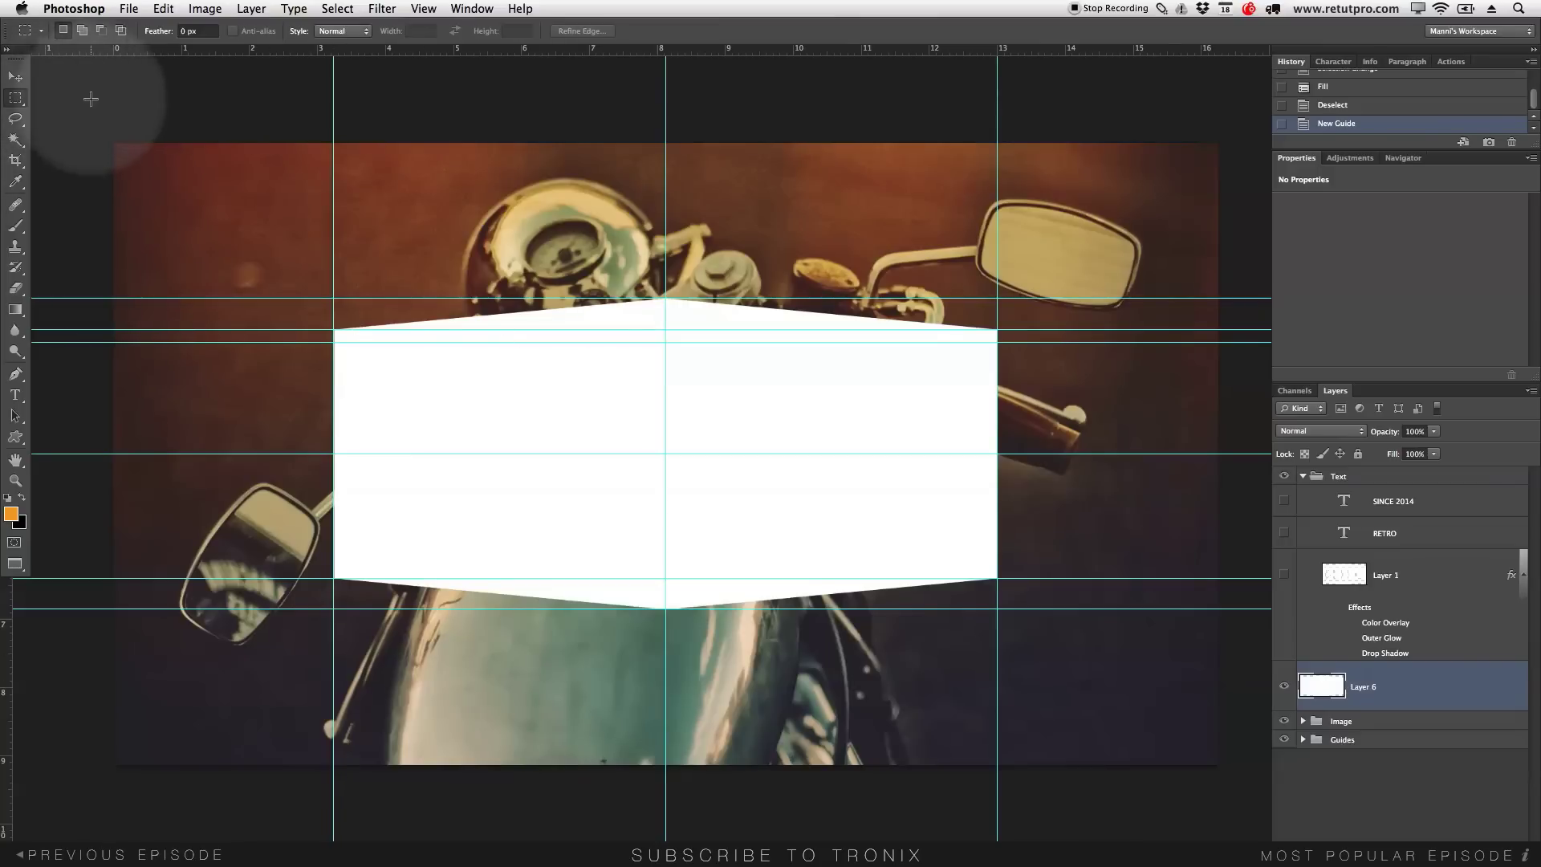
drag(345, 346, 1063, 478)
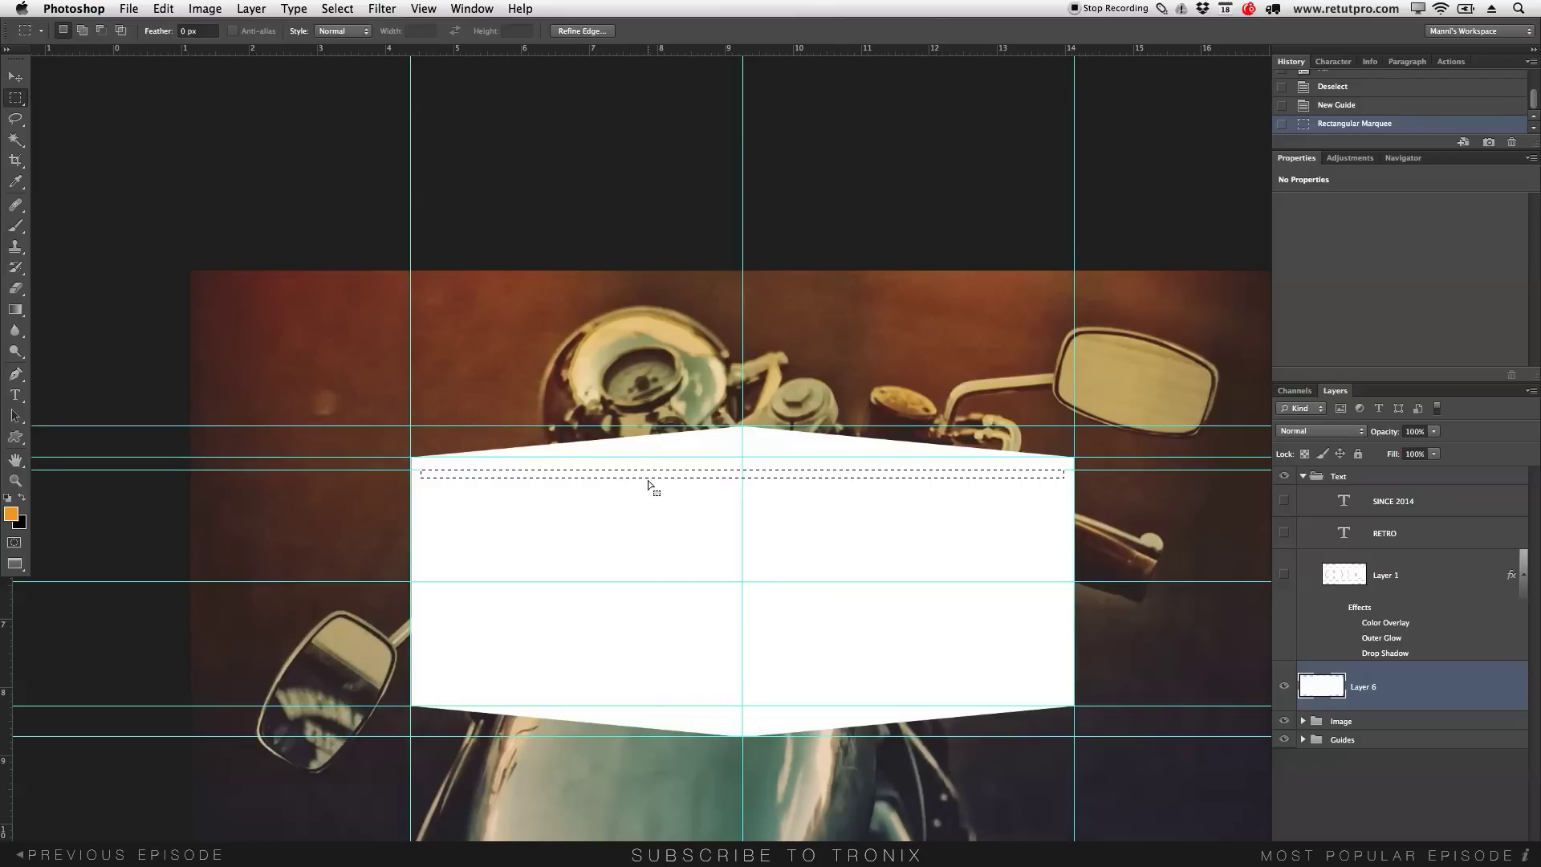
key(Delete)
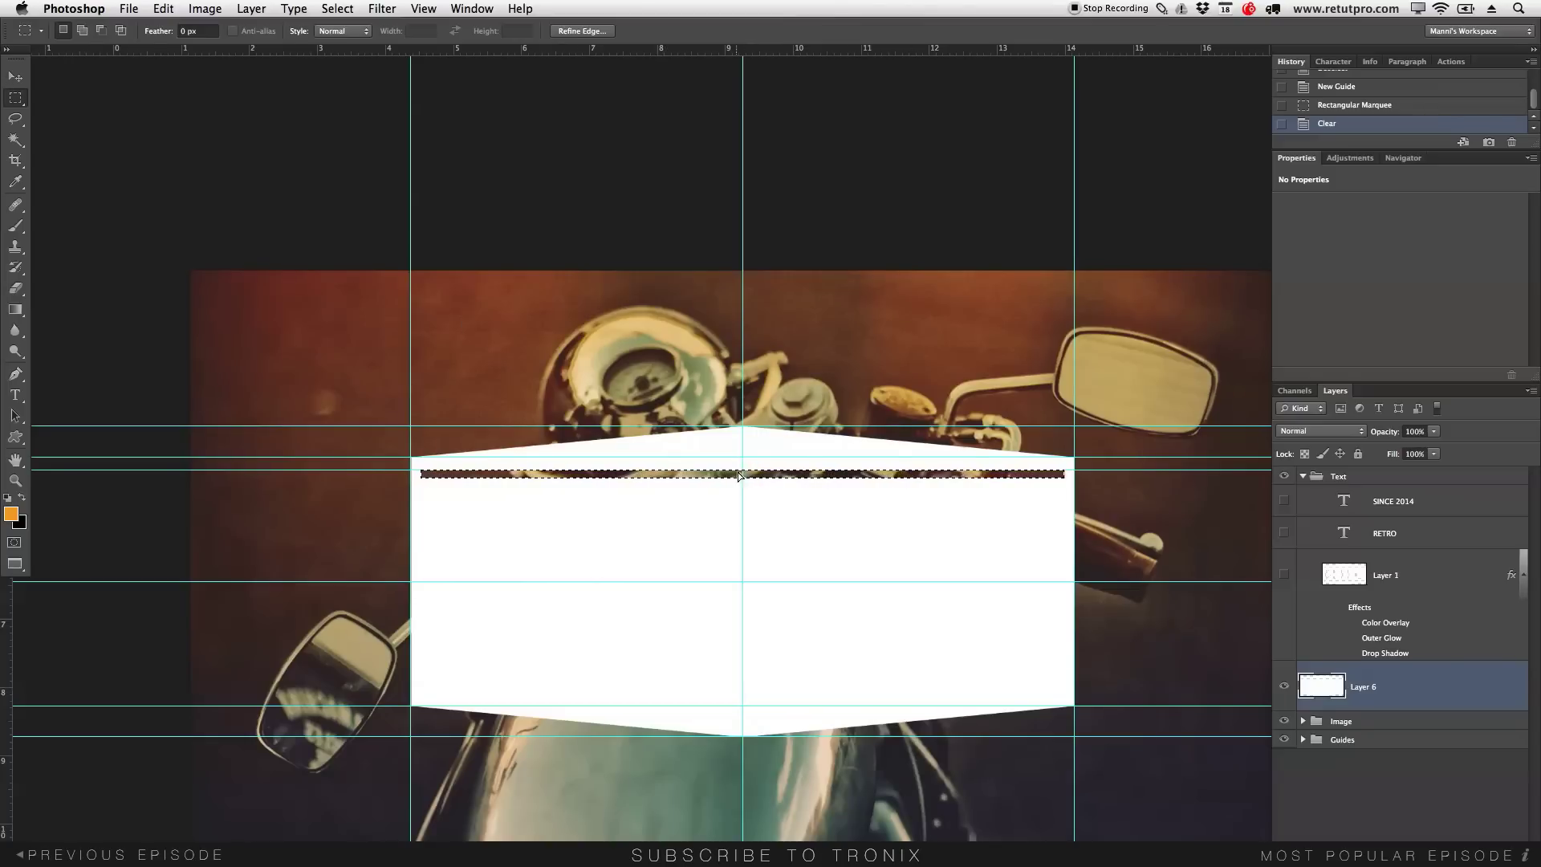
drag(750, 478, 754, 695)
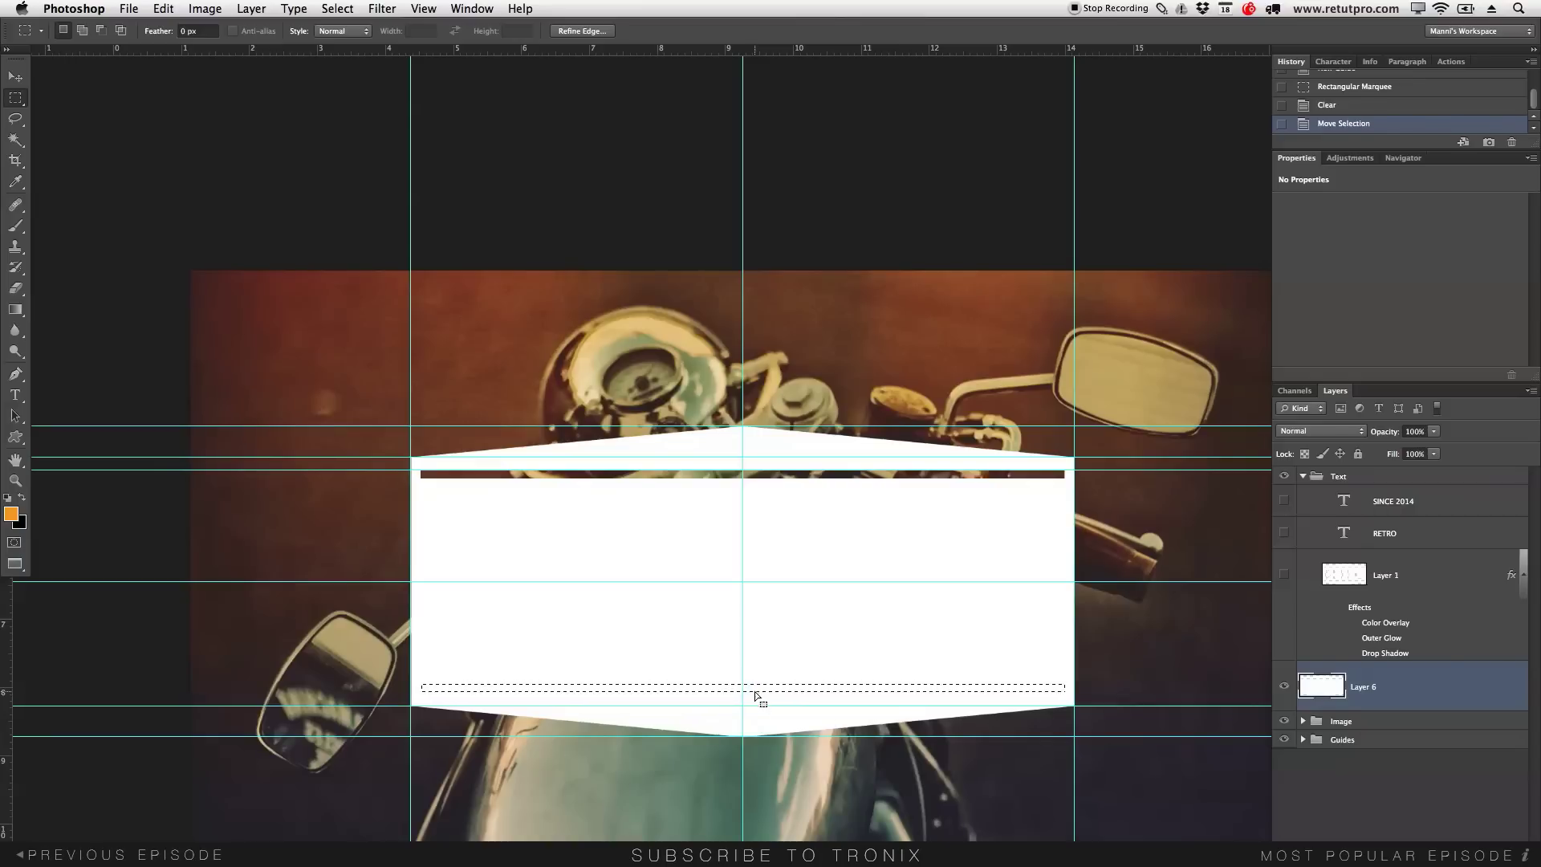
key(Delete)
click(749, 710)
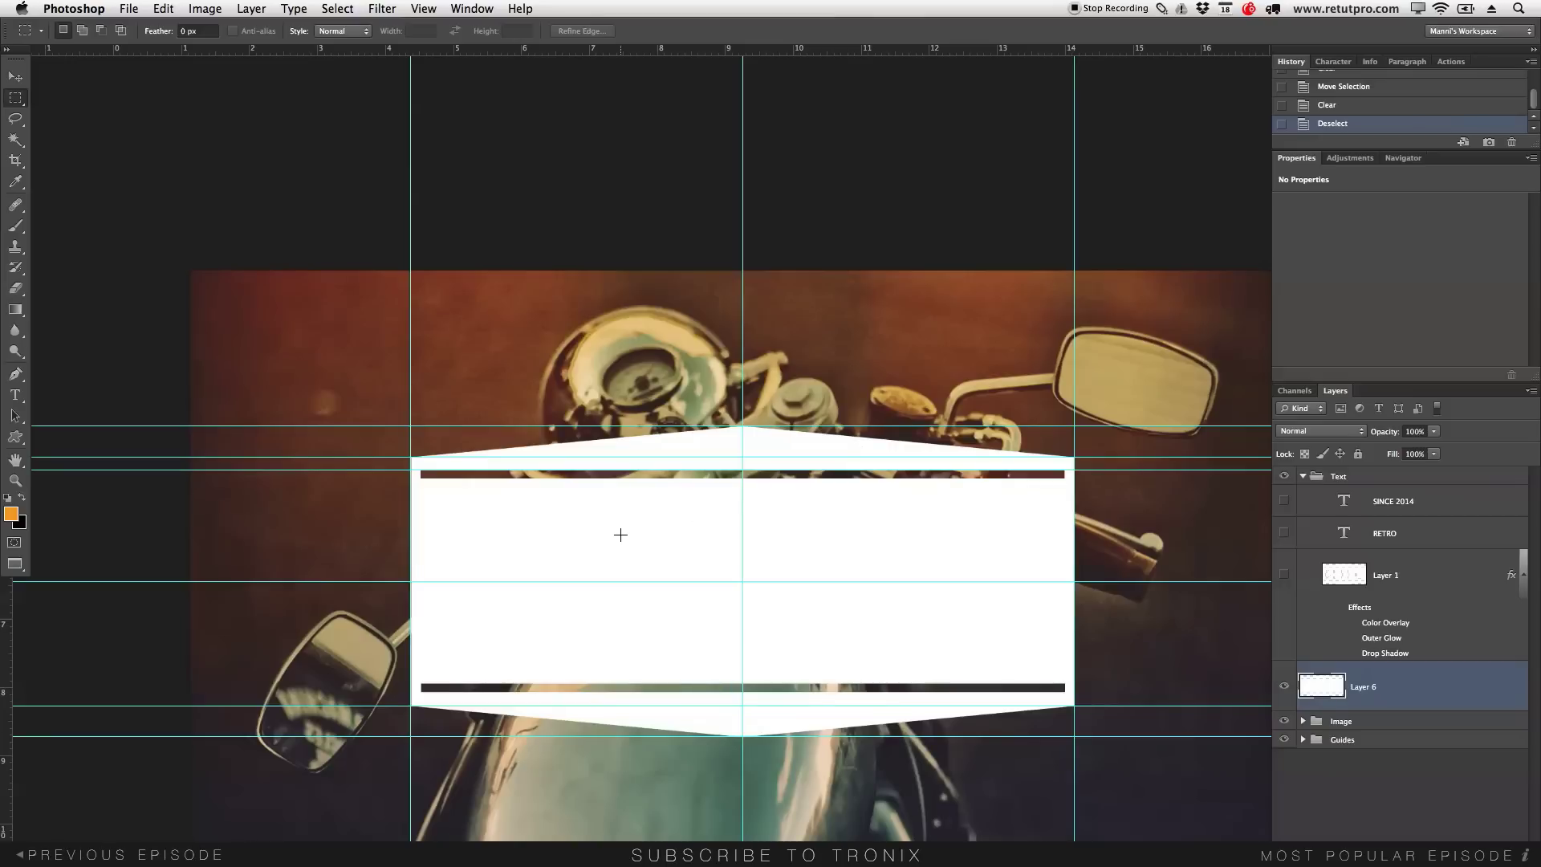
click(419, 8)
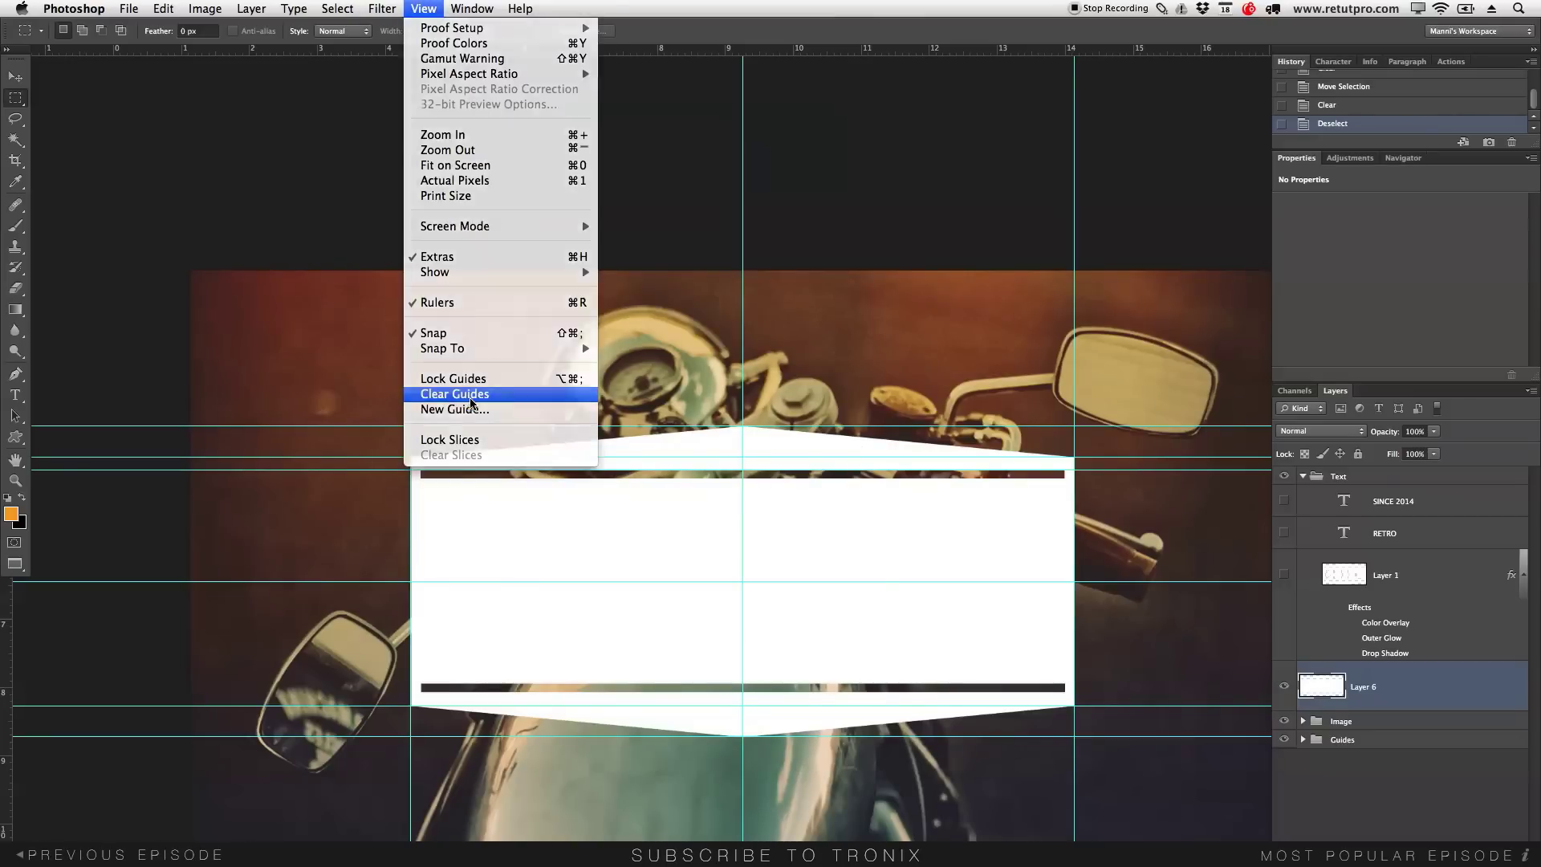
- Clear all guides from the canvas and zoom out to the whole image
click(471, 394)
key(z)
drag(892, 597, 835, 484)
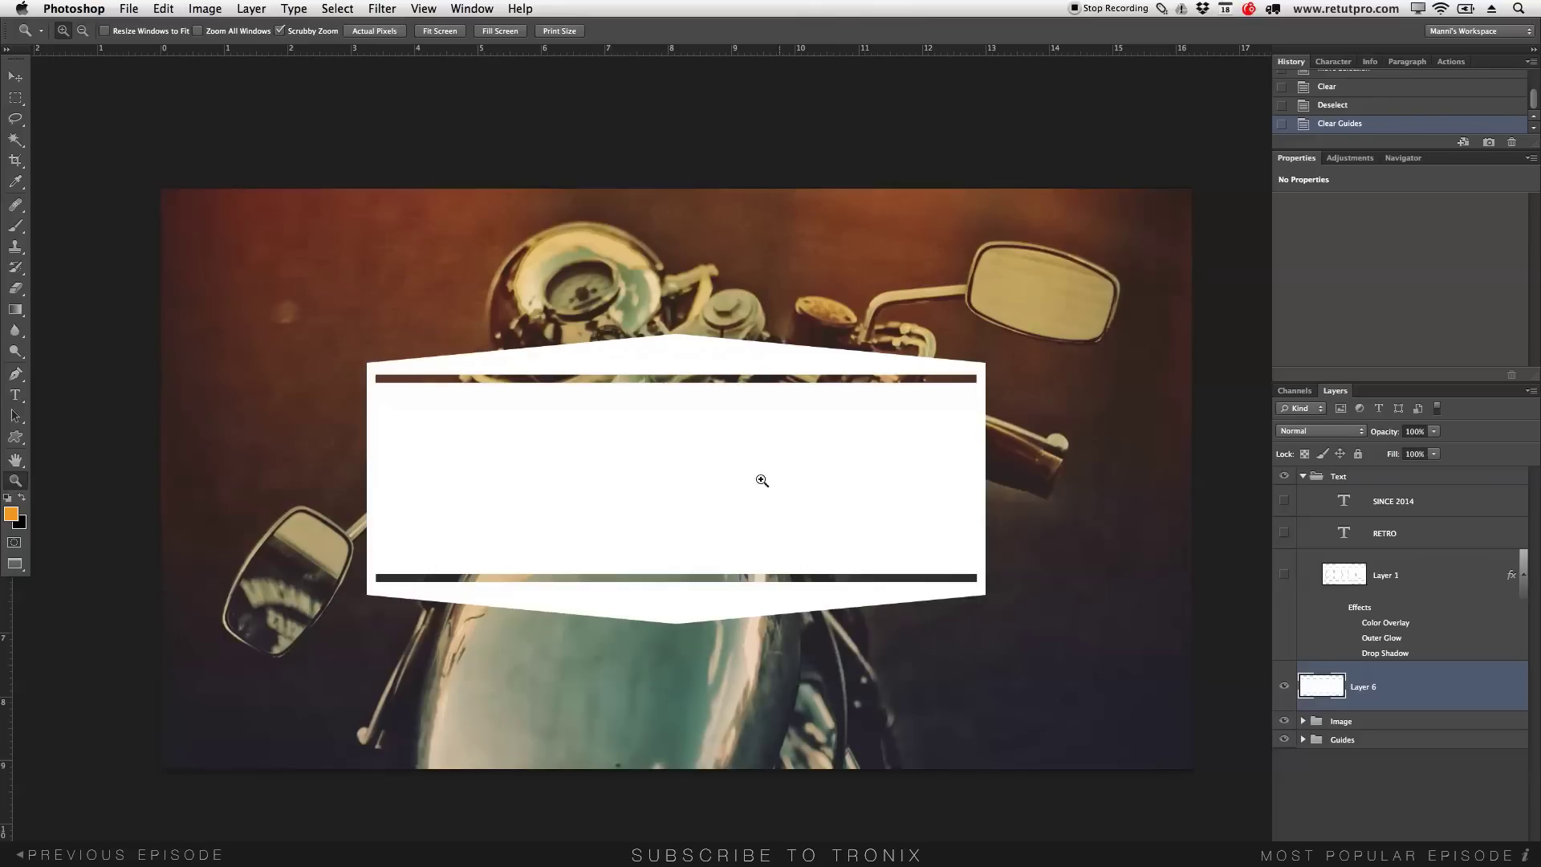
click(15, 396)
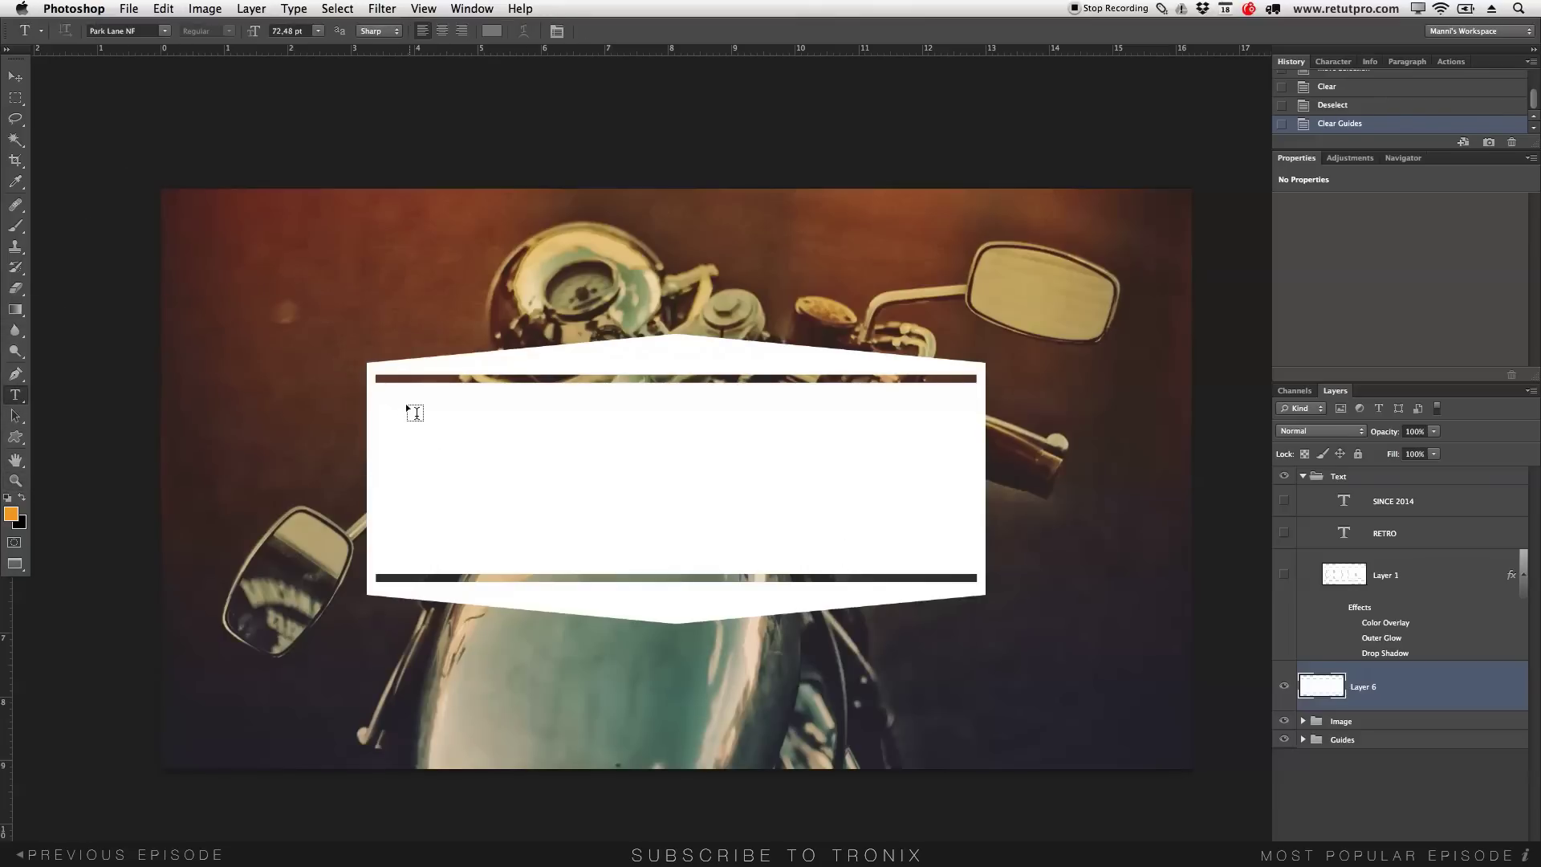
- Type RETRO in a text box spanning the white banner and select the word
drag(487, 450, 967, 572)
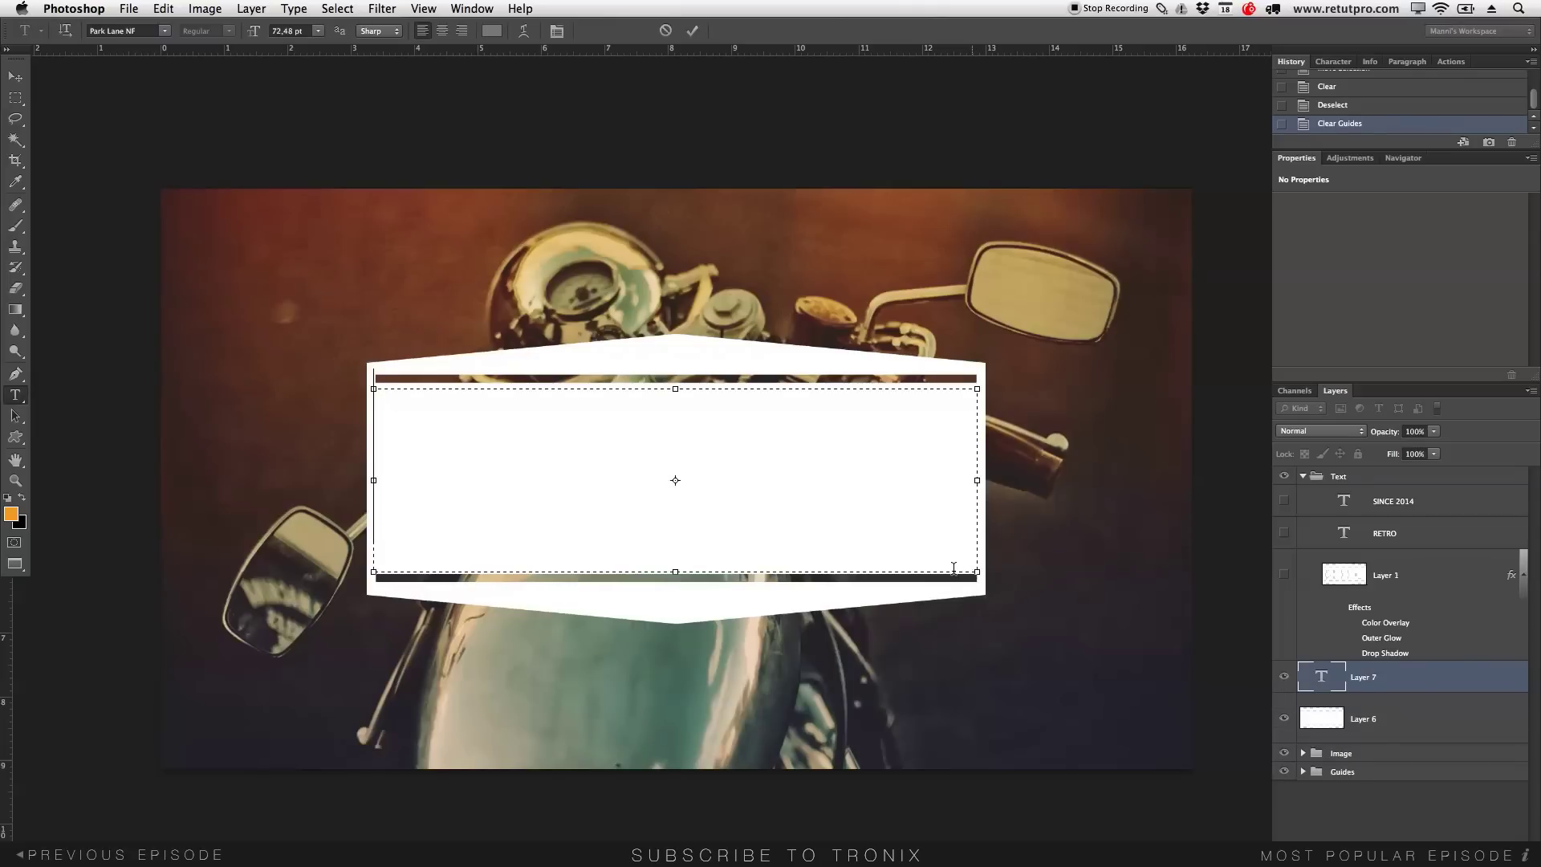
text(RETRO)
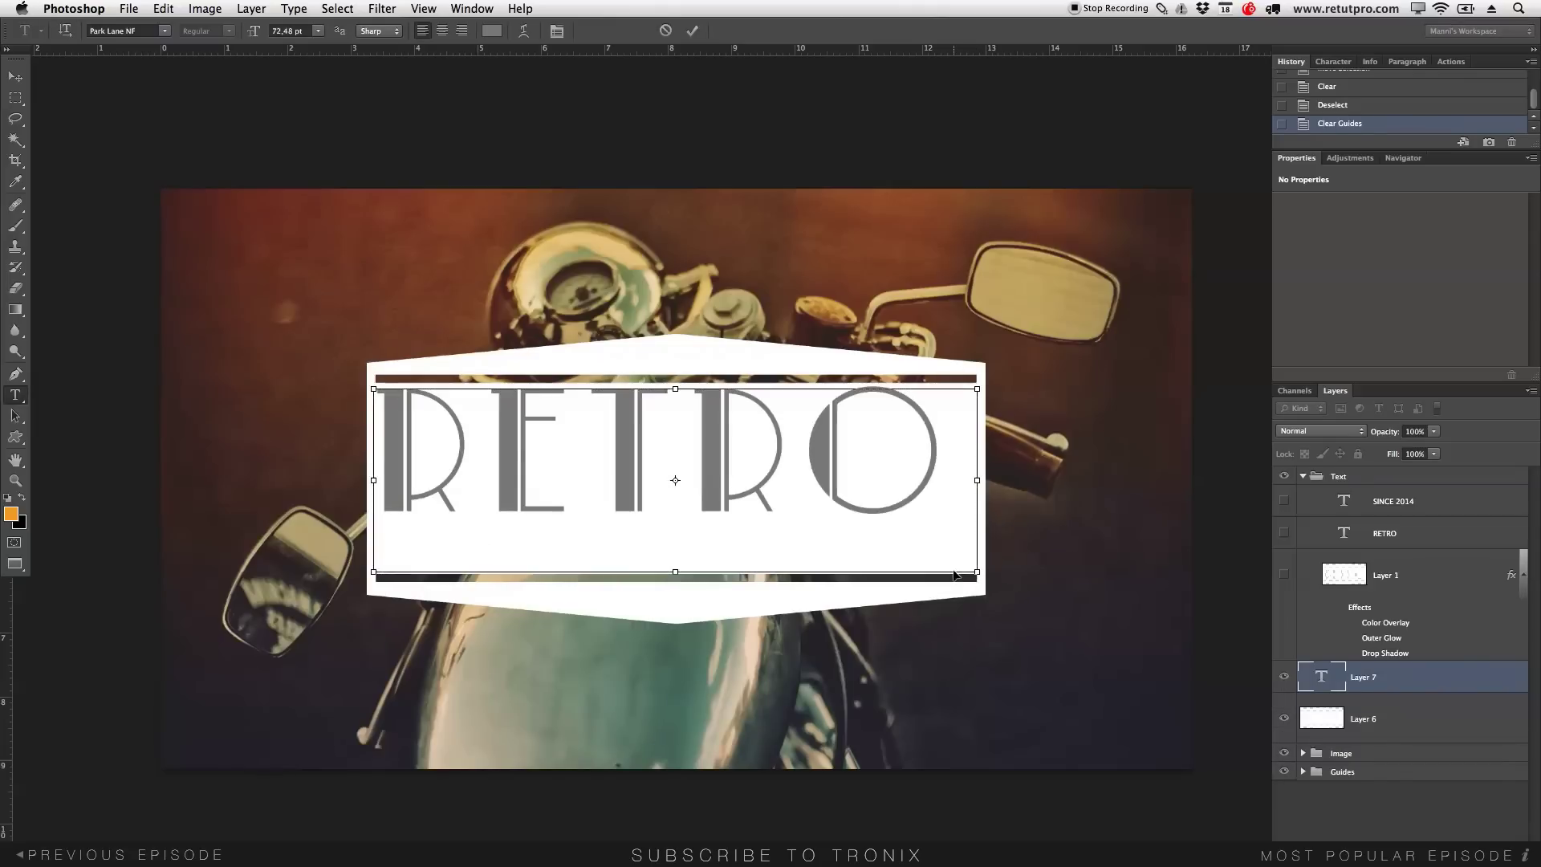
key(super+a)
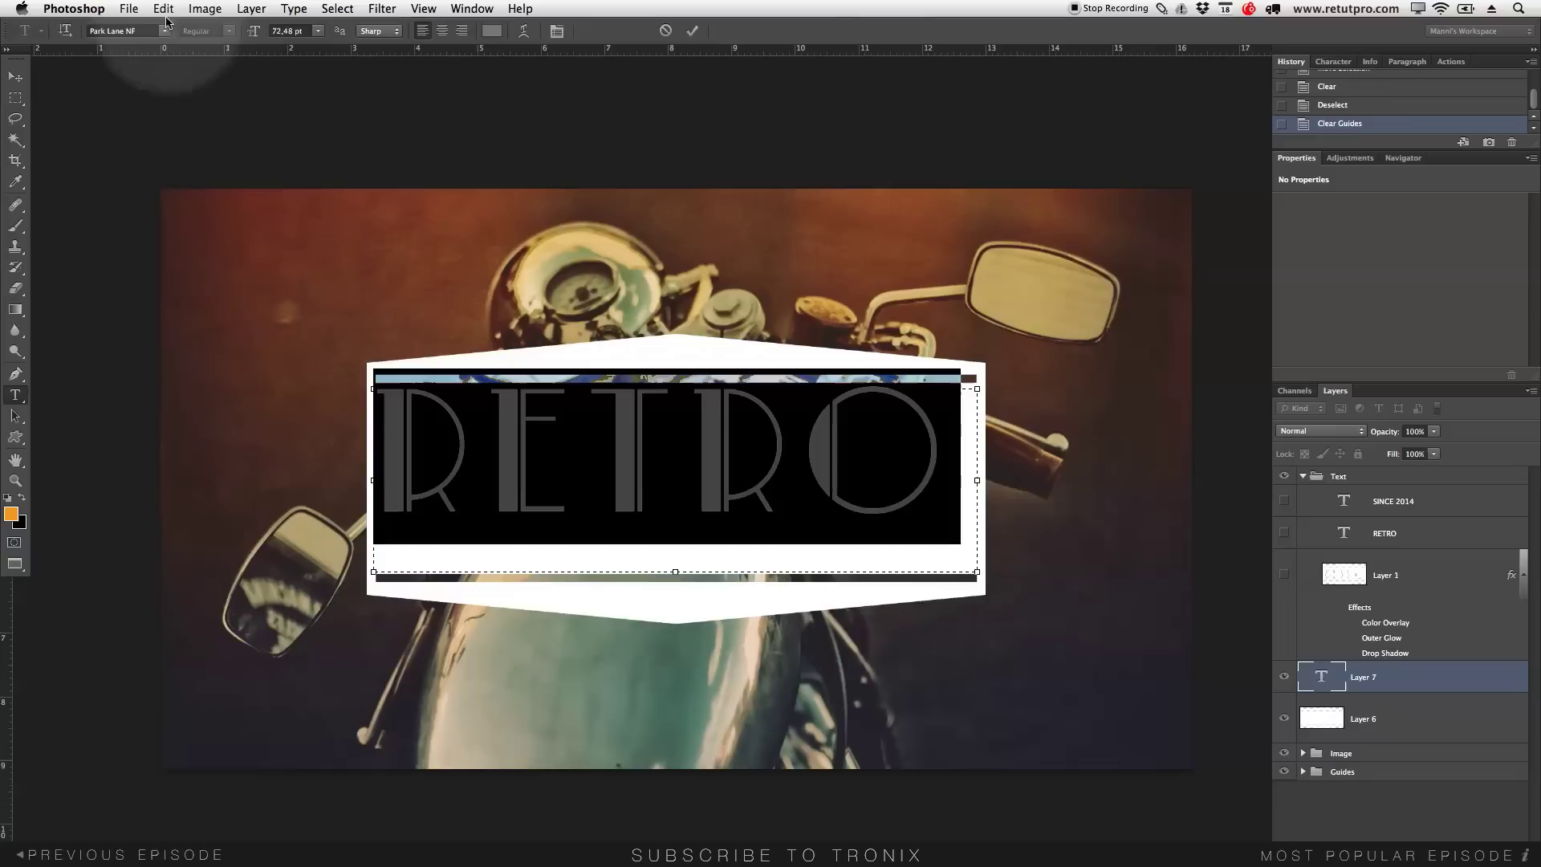
click(137, 33)
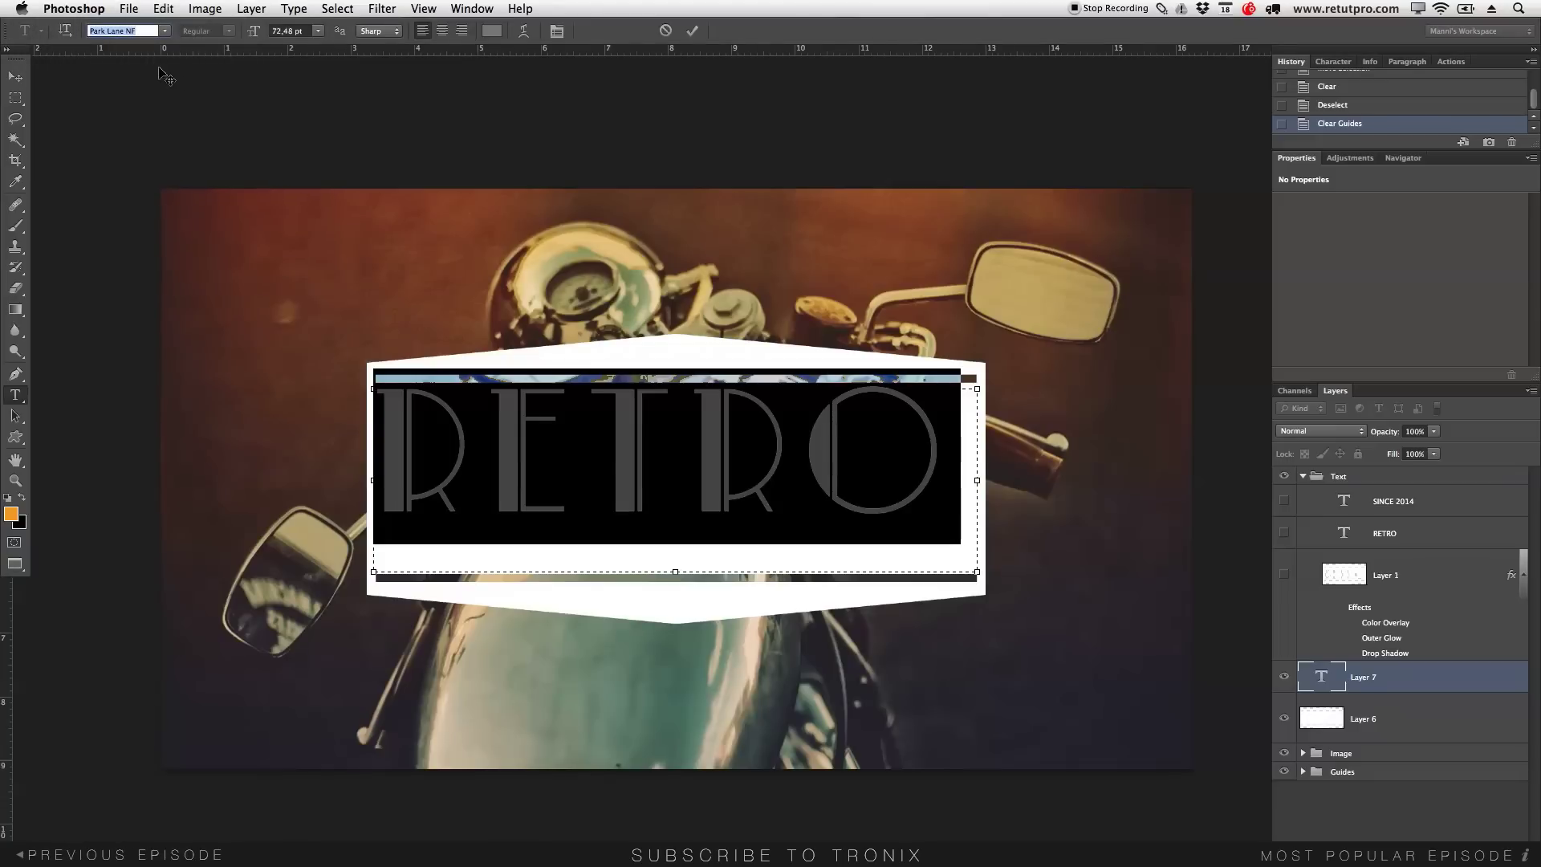
click(581, 457)
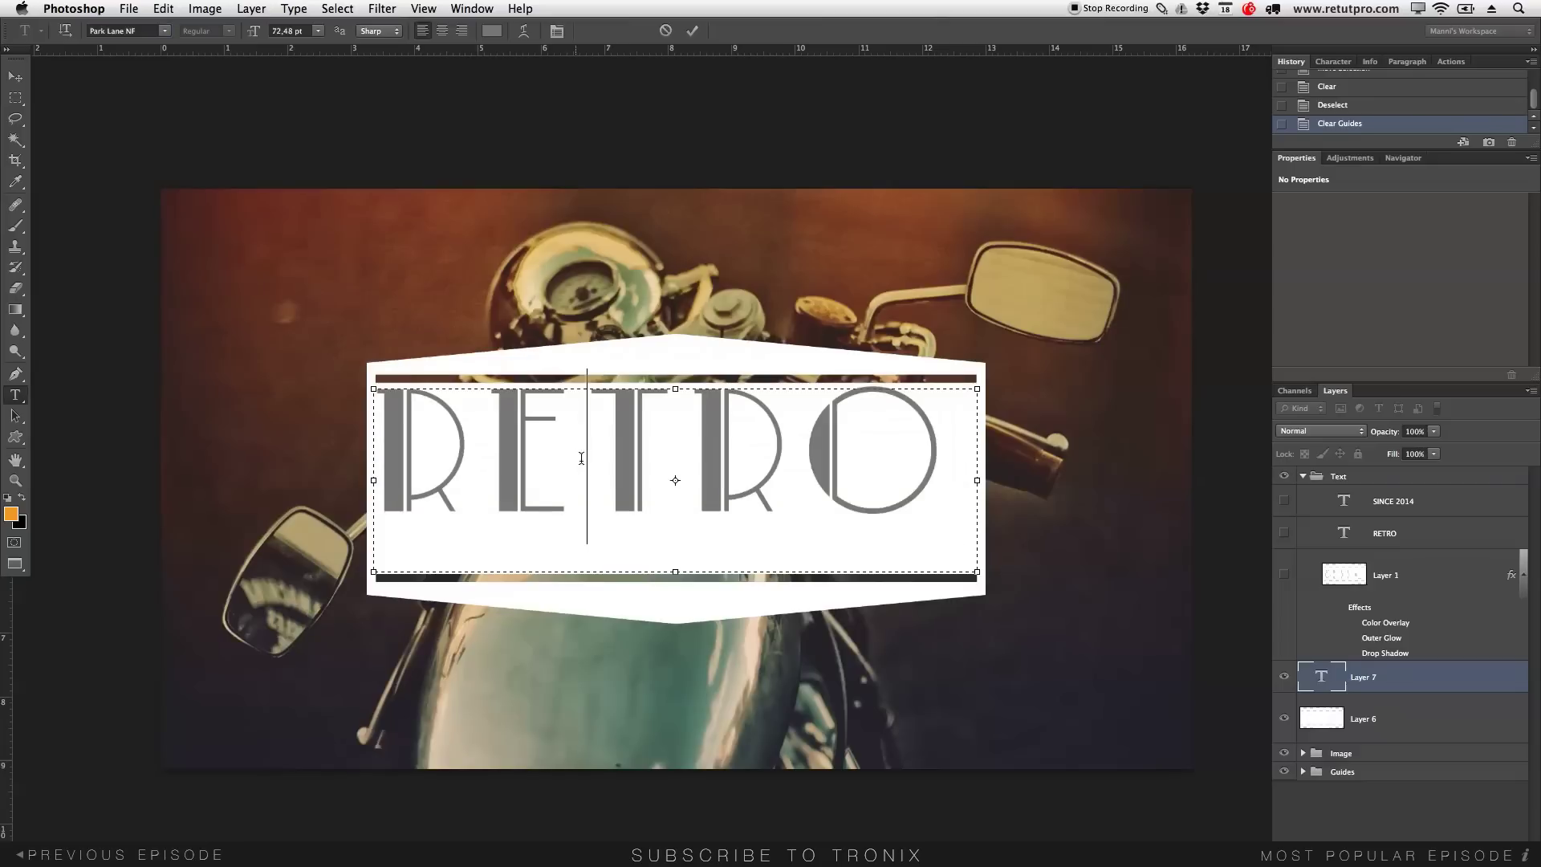
drag(927, 437, 213, 323)
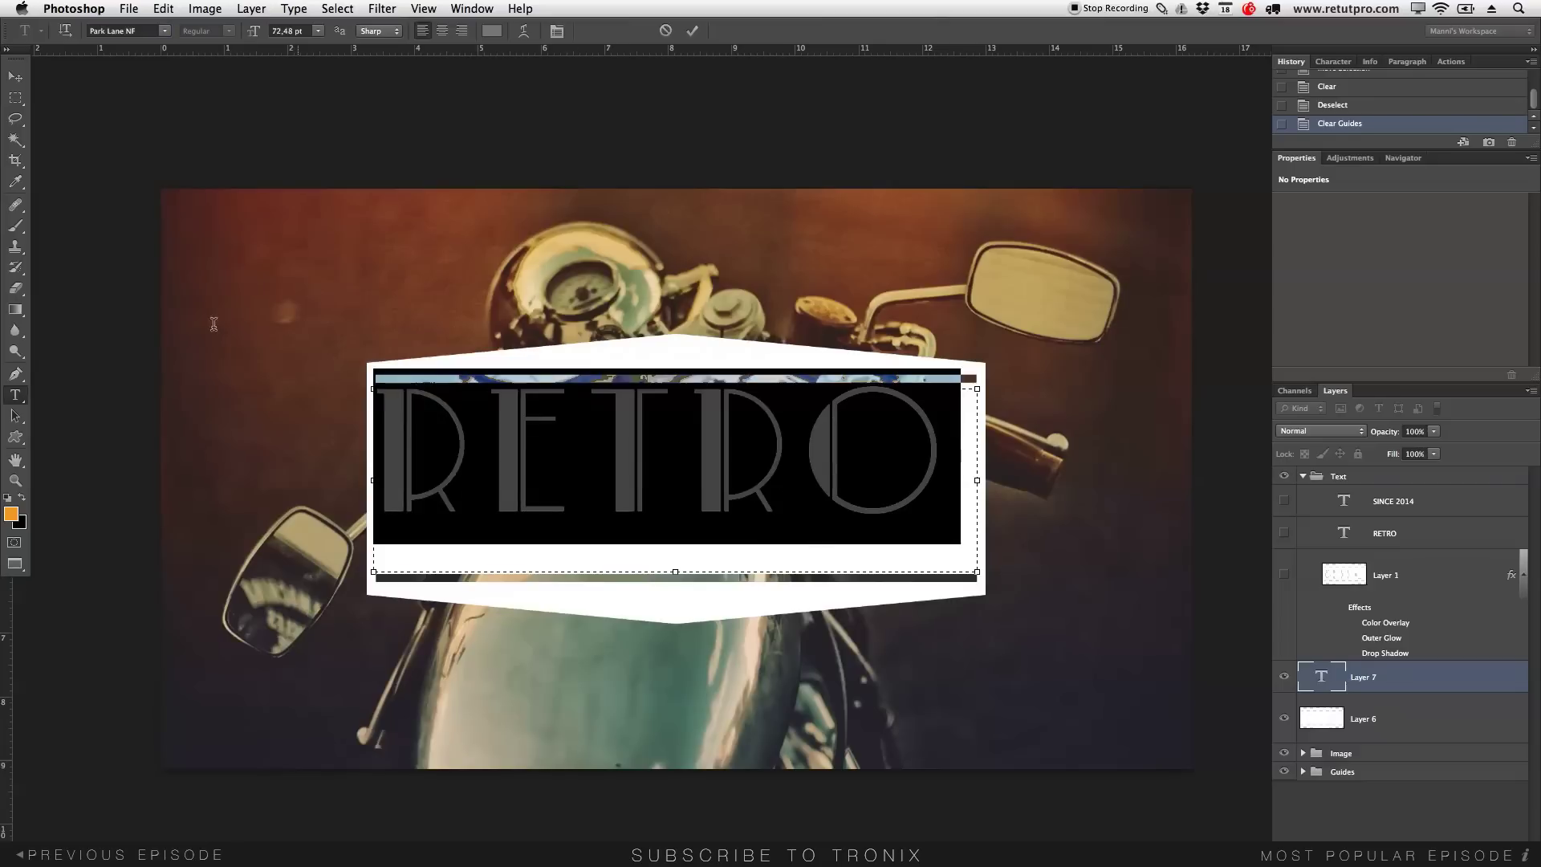
- Set RETRO to 76,48 pt, commit it, and nudge it into place on the banner
drag(257, 37, 259, 36)
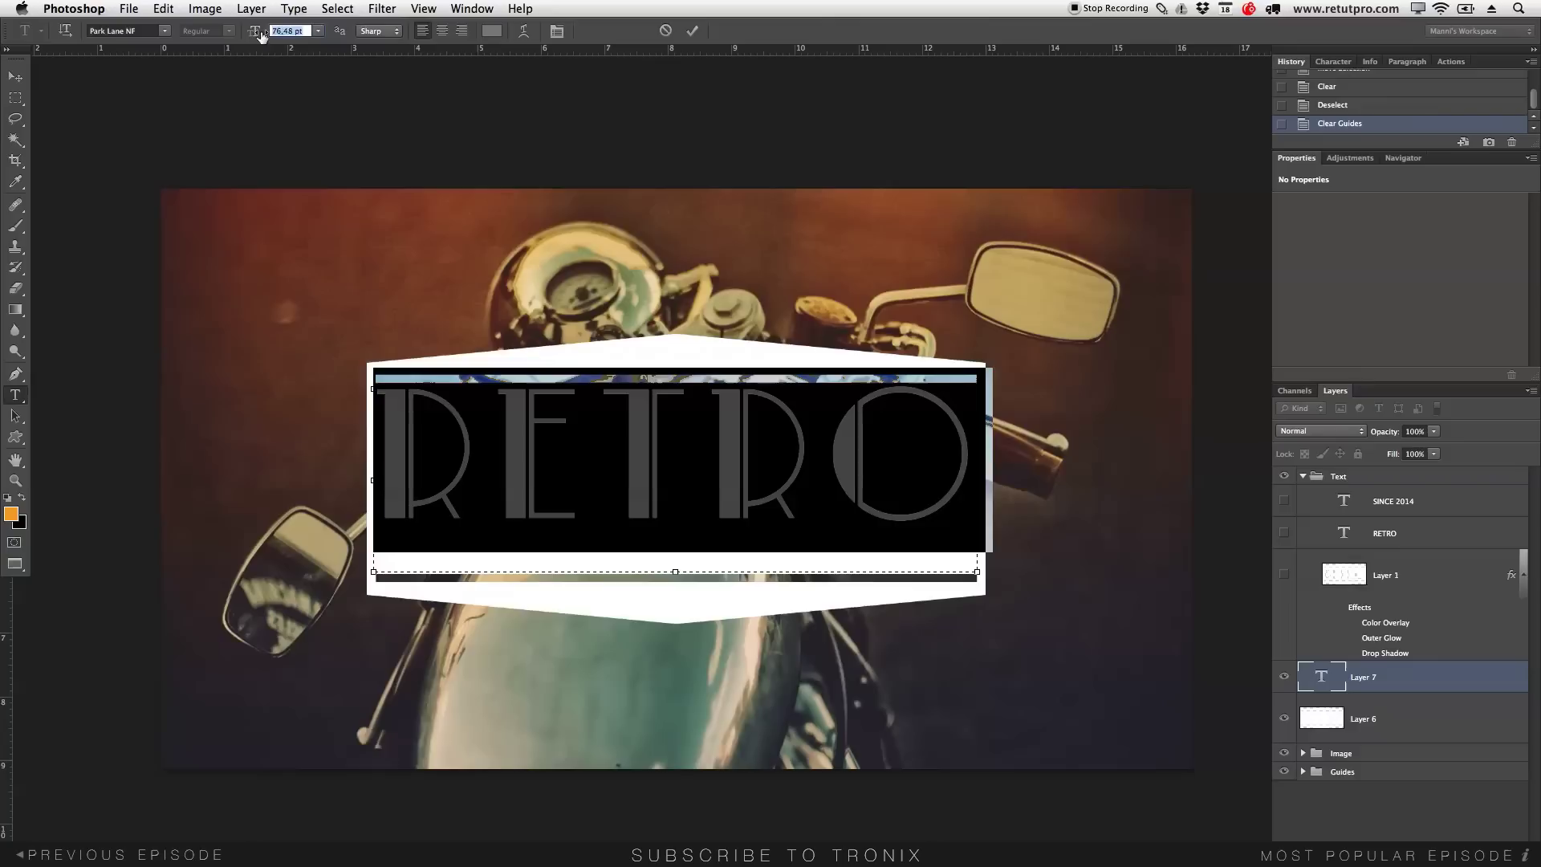
click(289, 36)
click(692, 34)
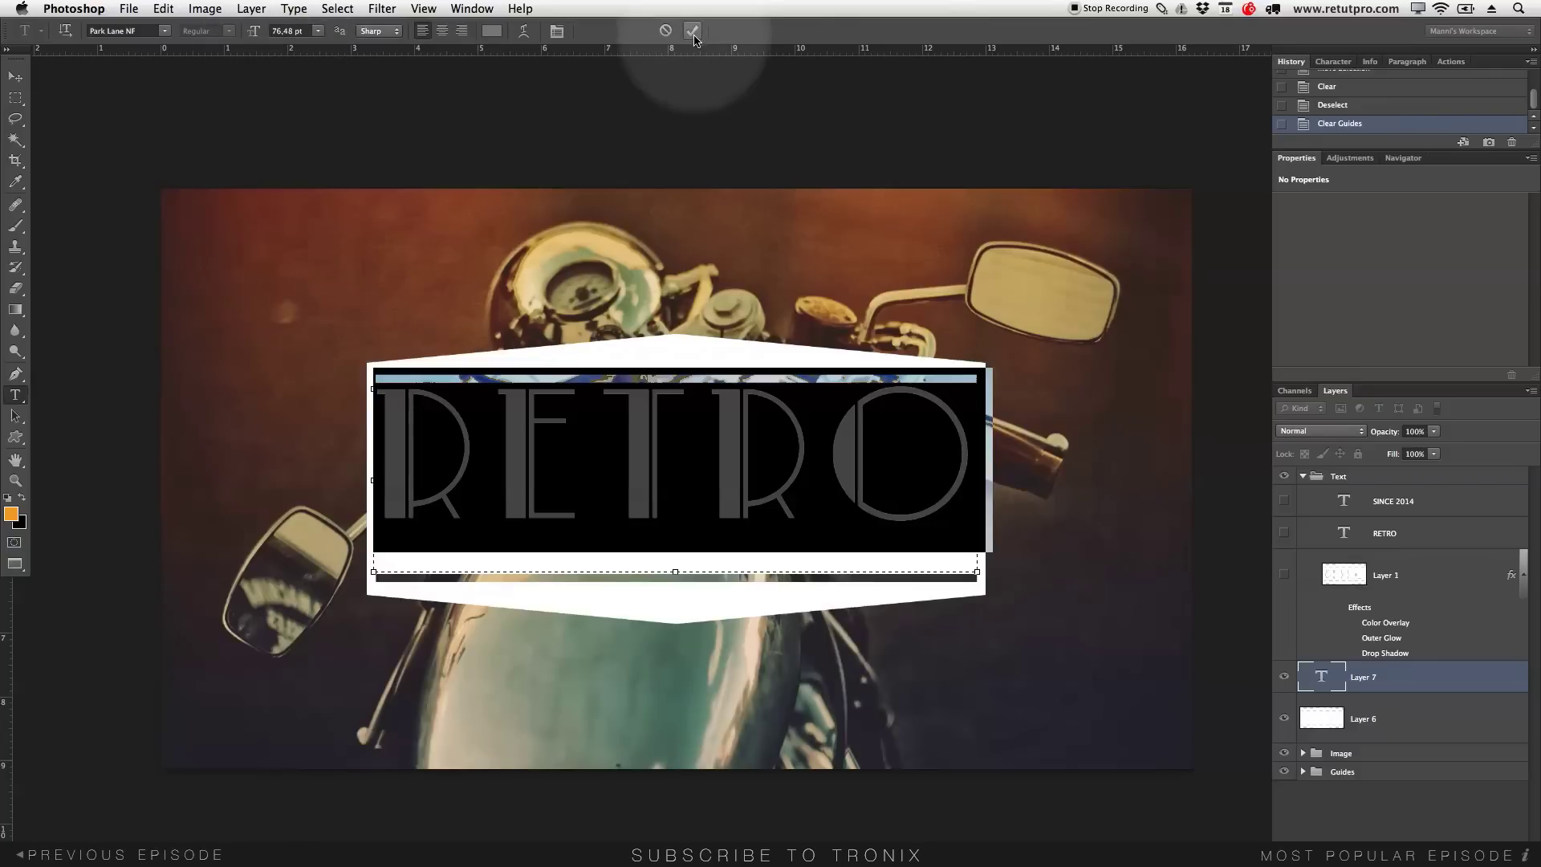
click(16, 76)
mouse_move(627, 476)
mouse_down()
mouse_move(637, 501)
mouse_move(616, 453)
mouse_up()
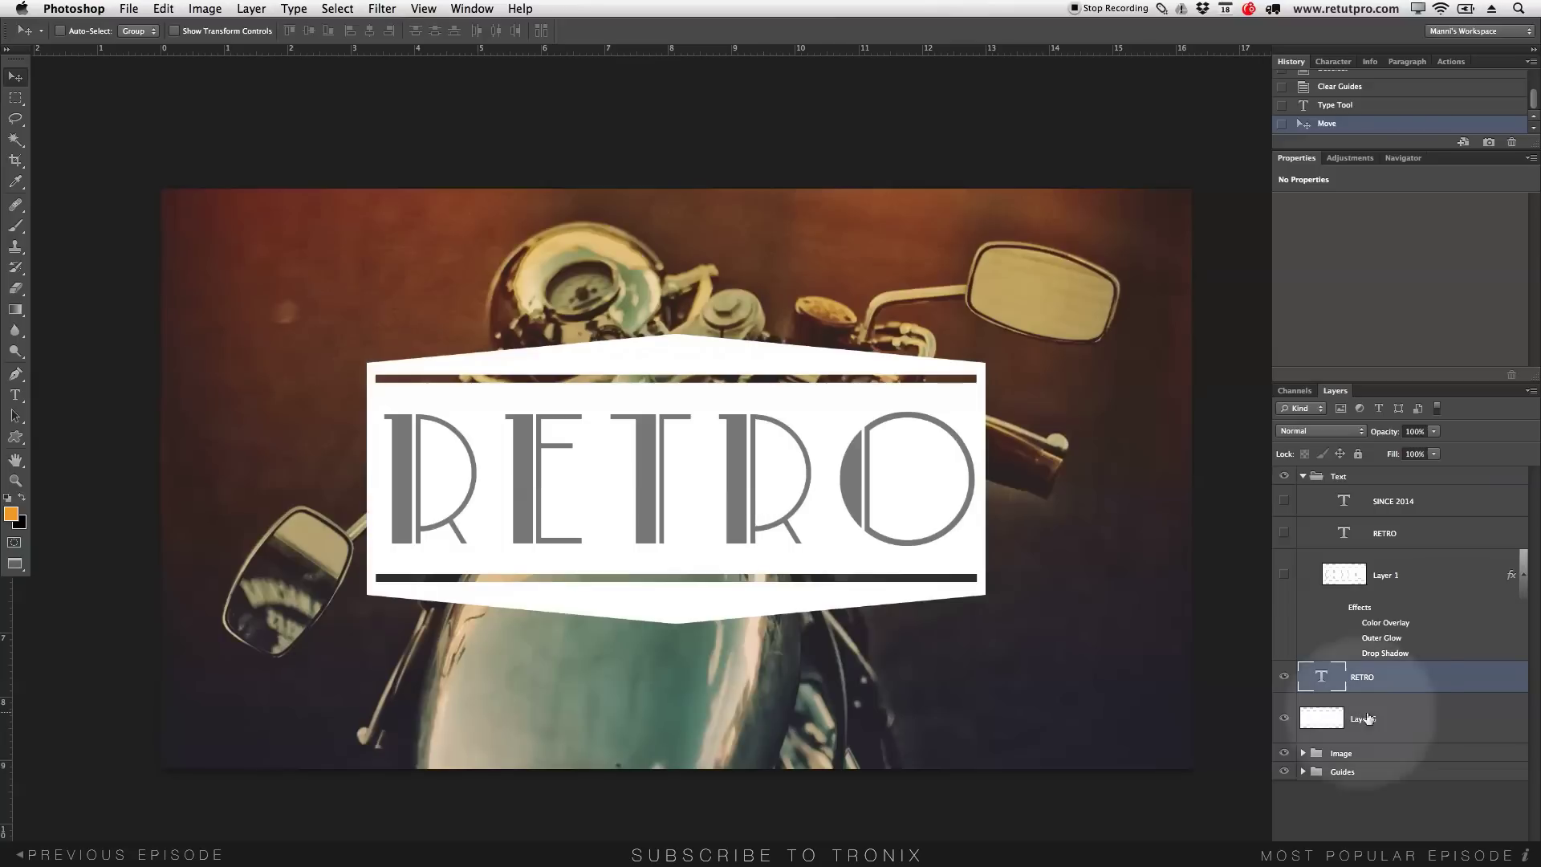
- Convert the RETRO text layer to a work path and turn it into a selection
right_click(1393, 679)
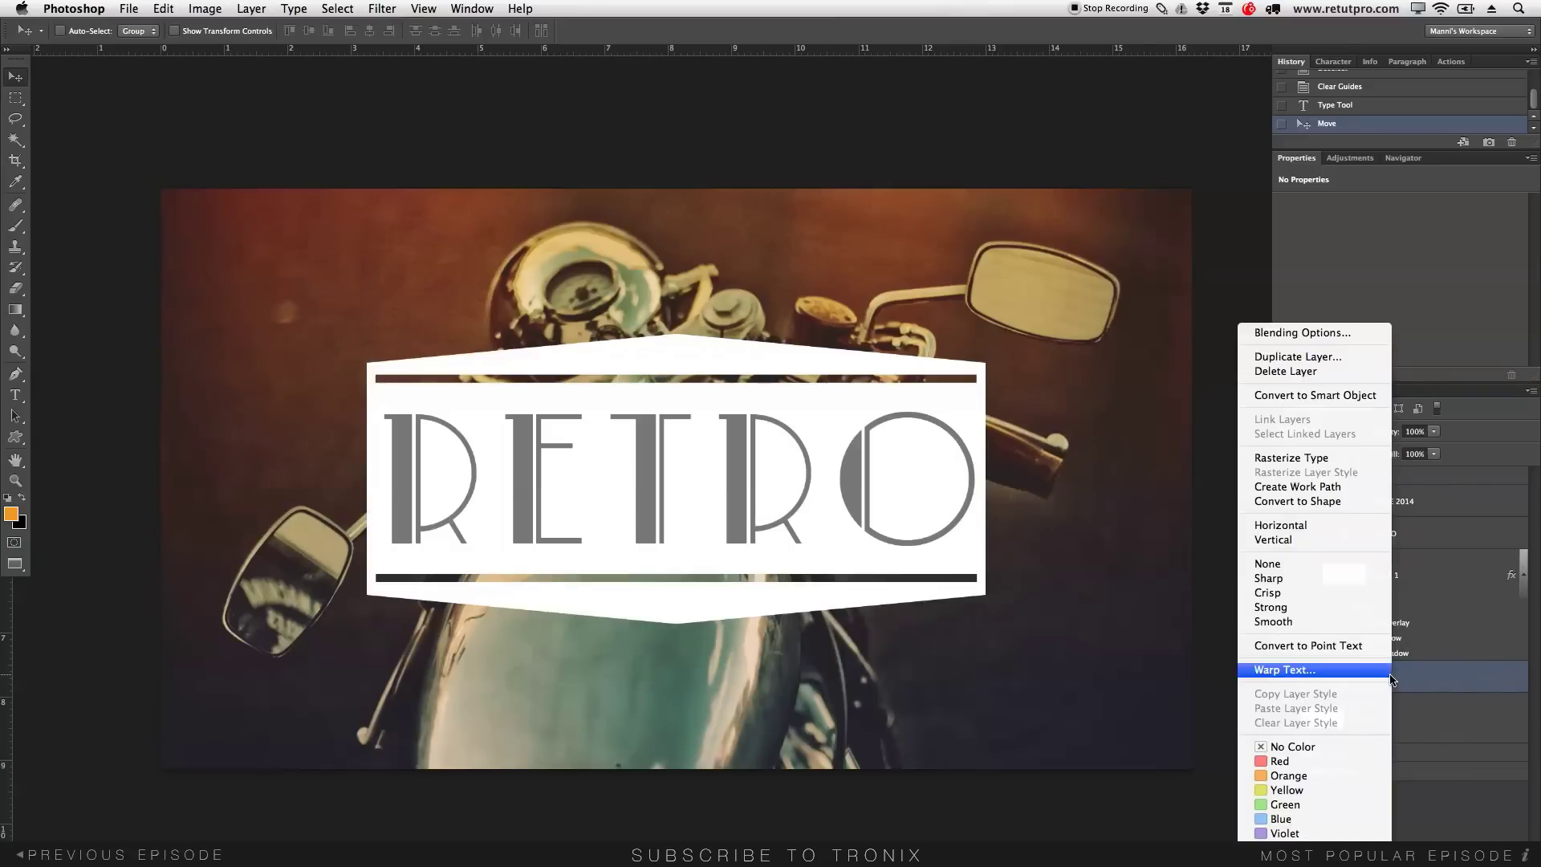
click(1314, 487)
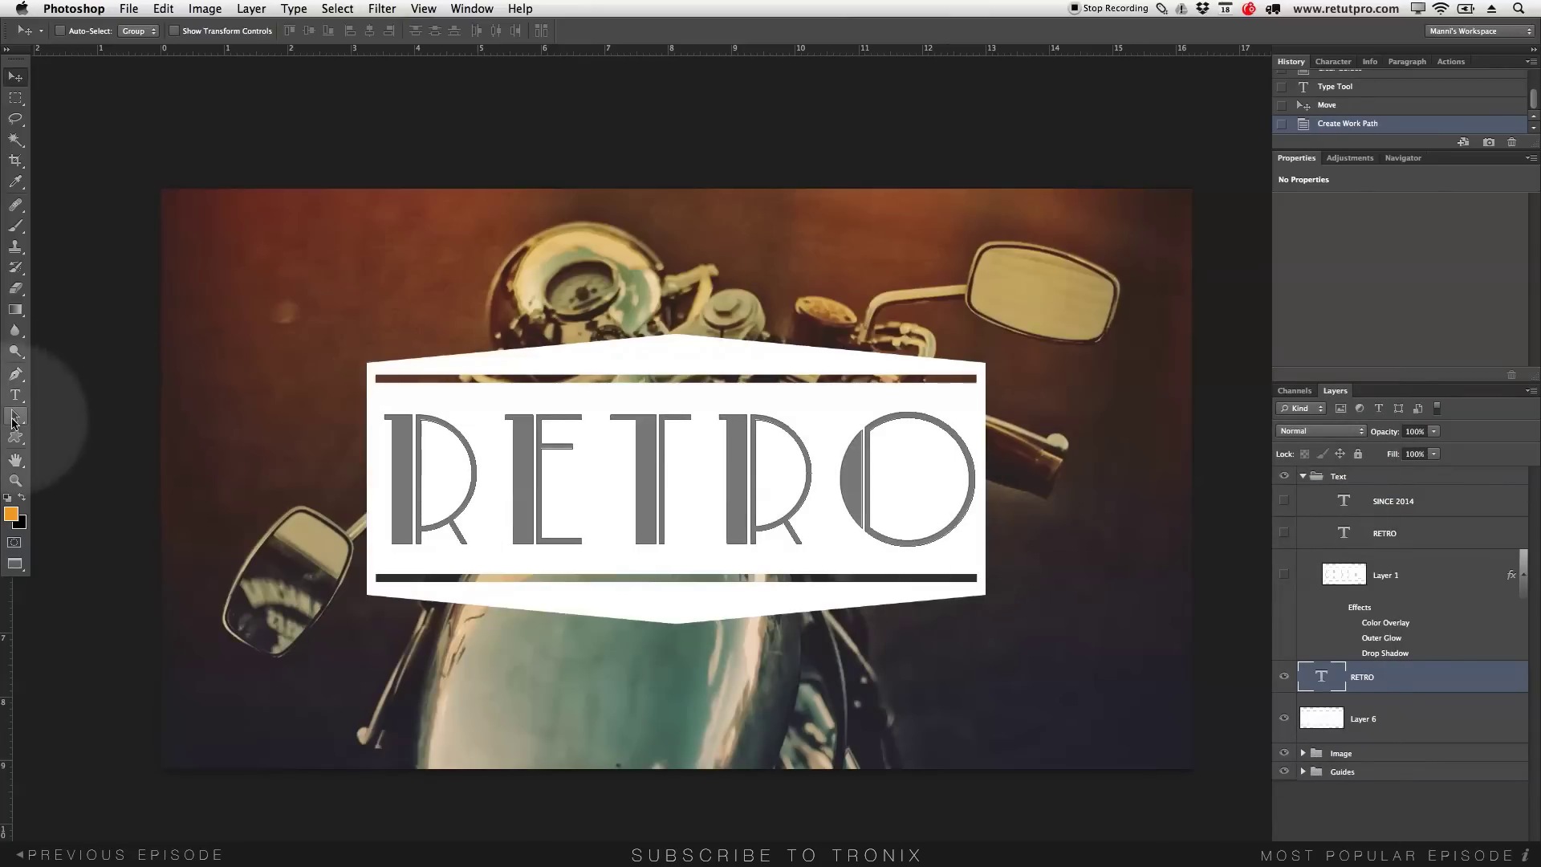
click(16, 376)
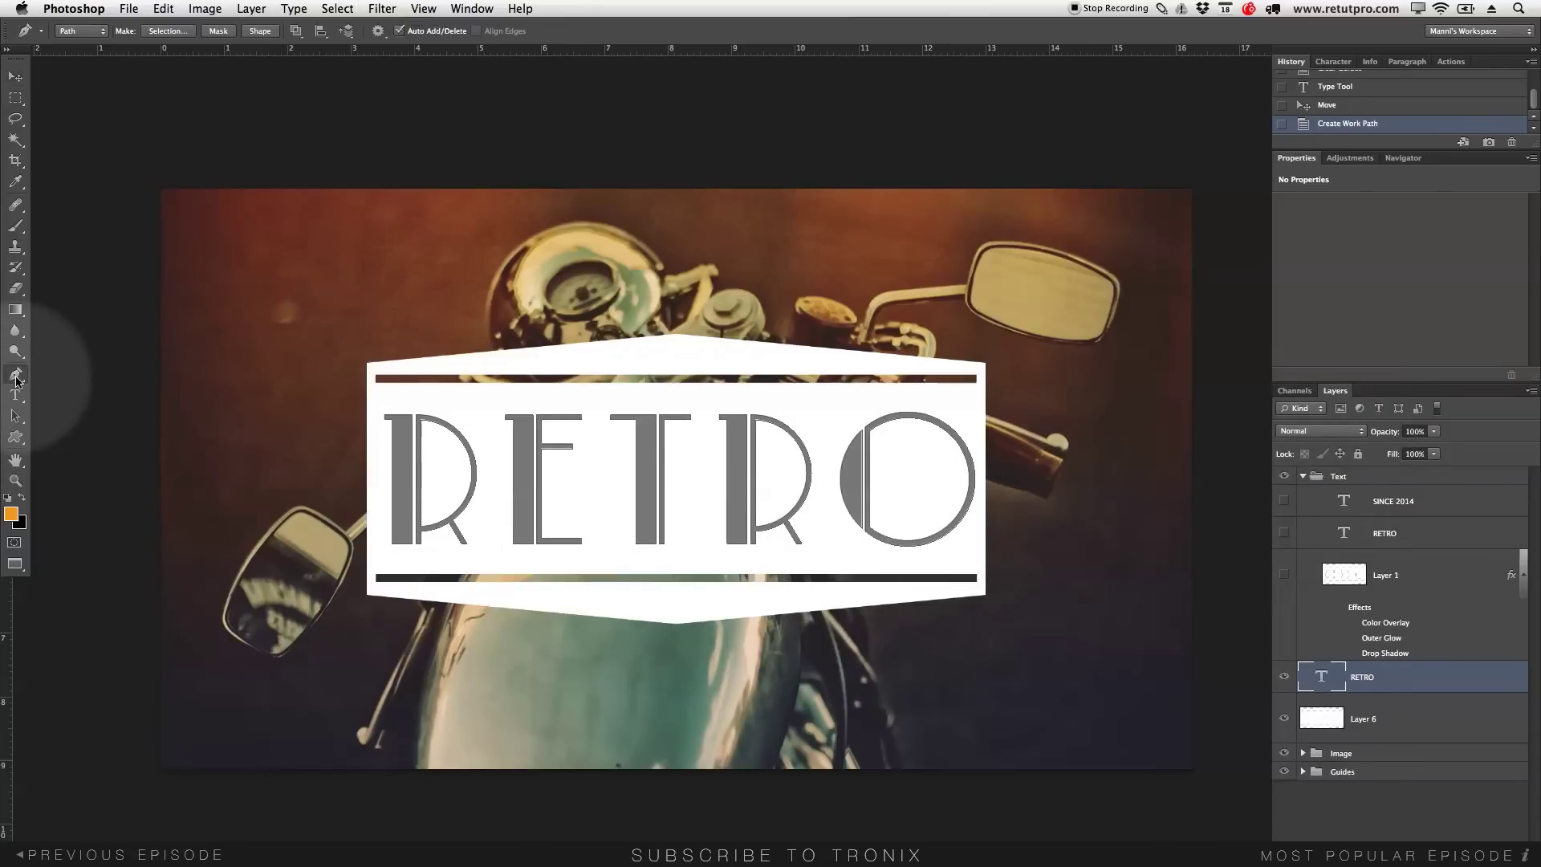
right_click(405, 480)
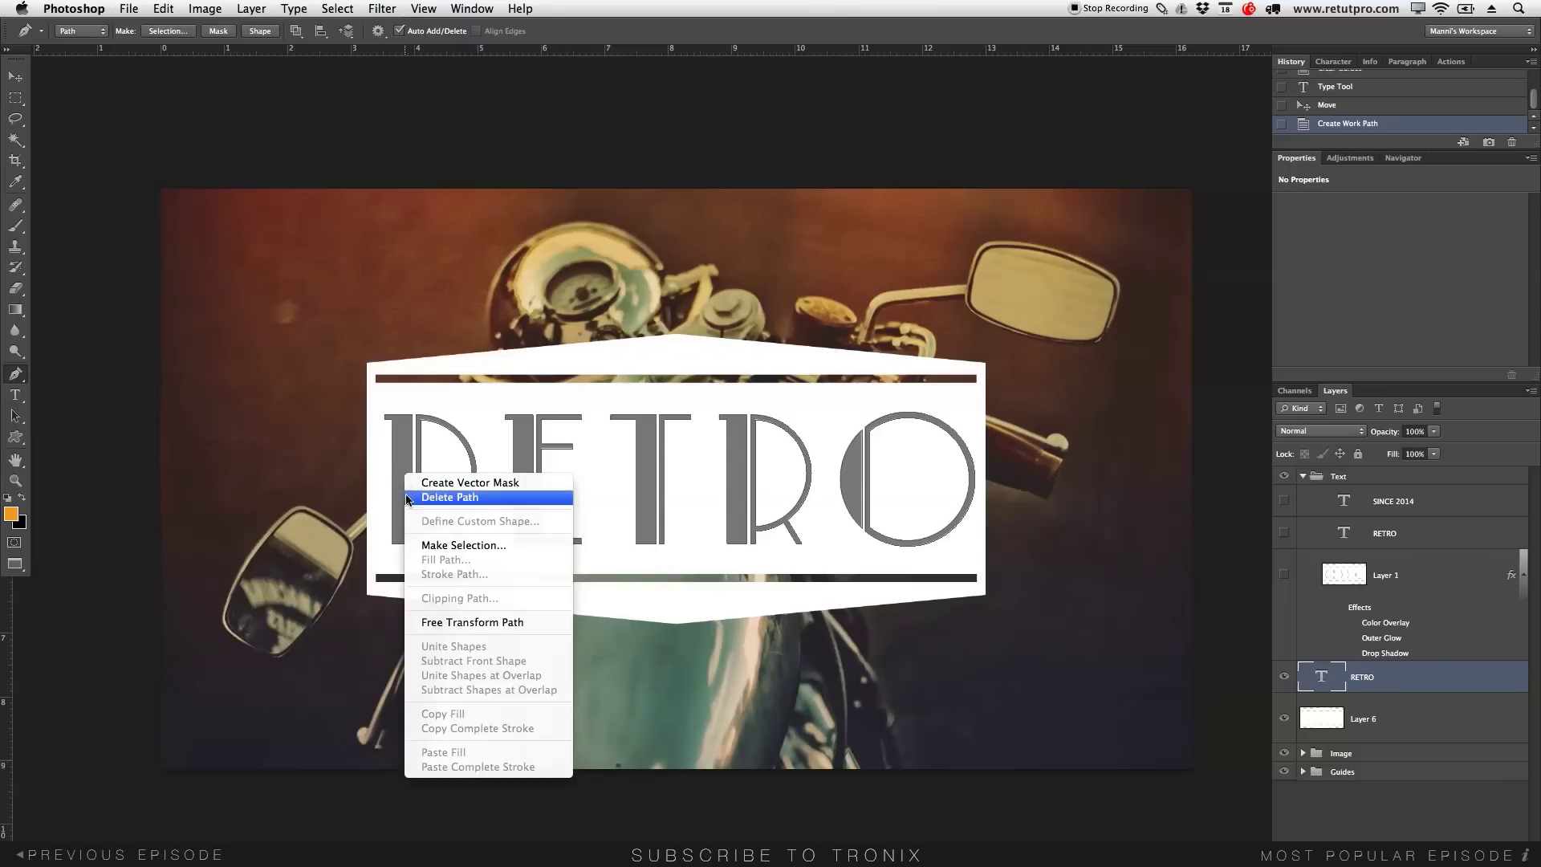
click(431, 545)
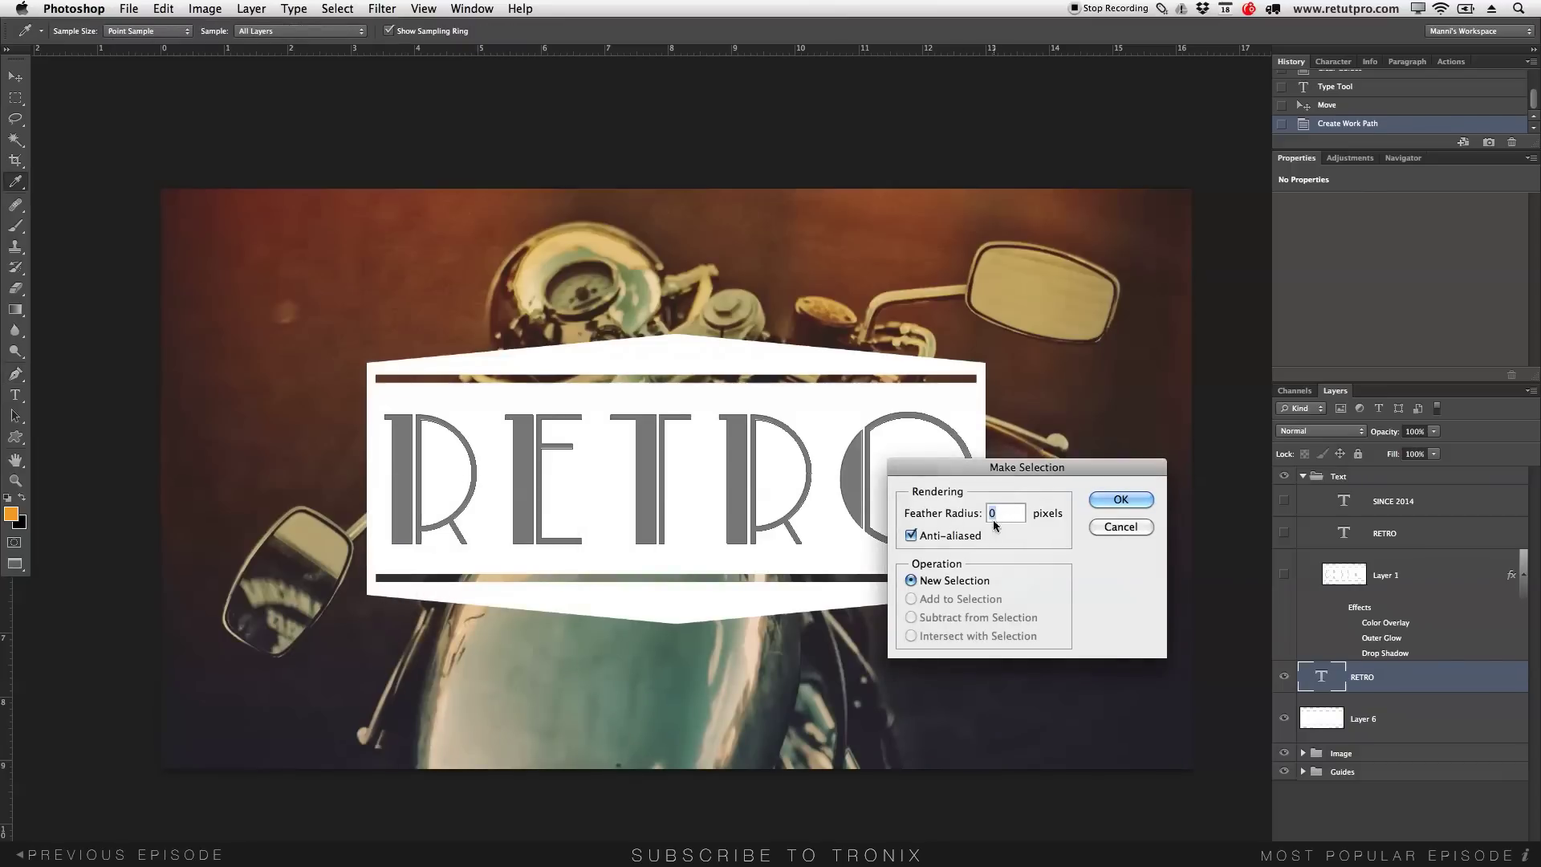
click(1120, 500)
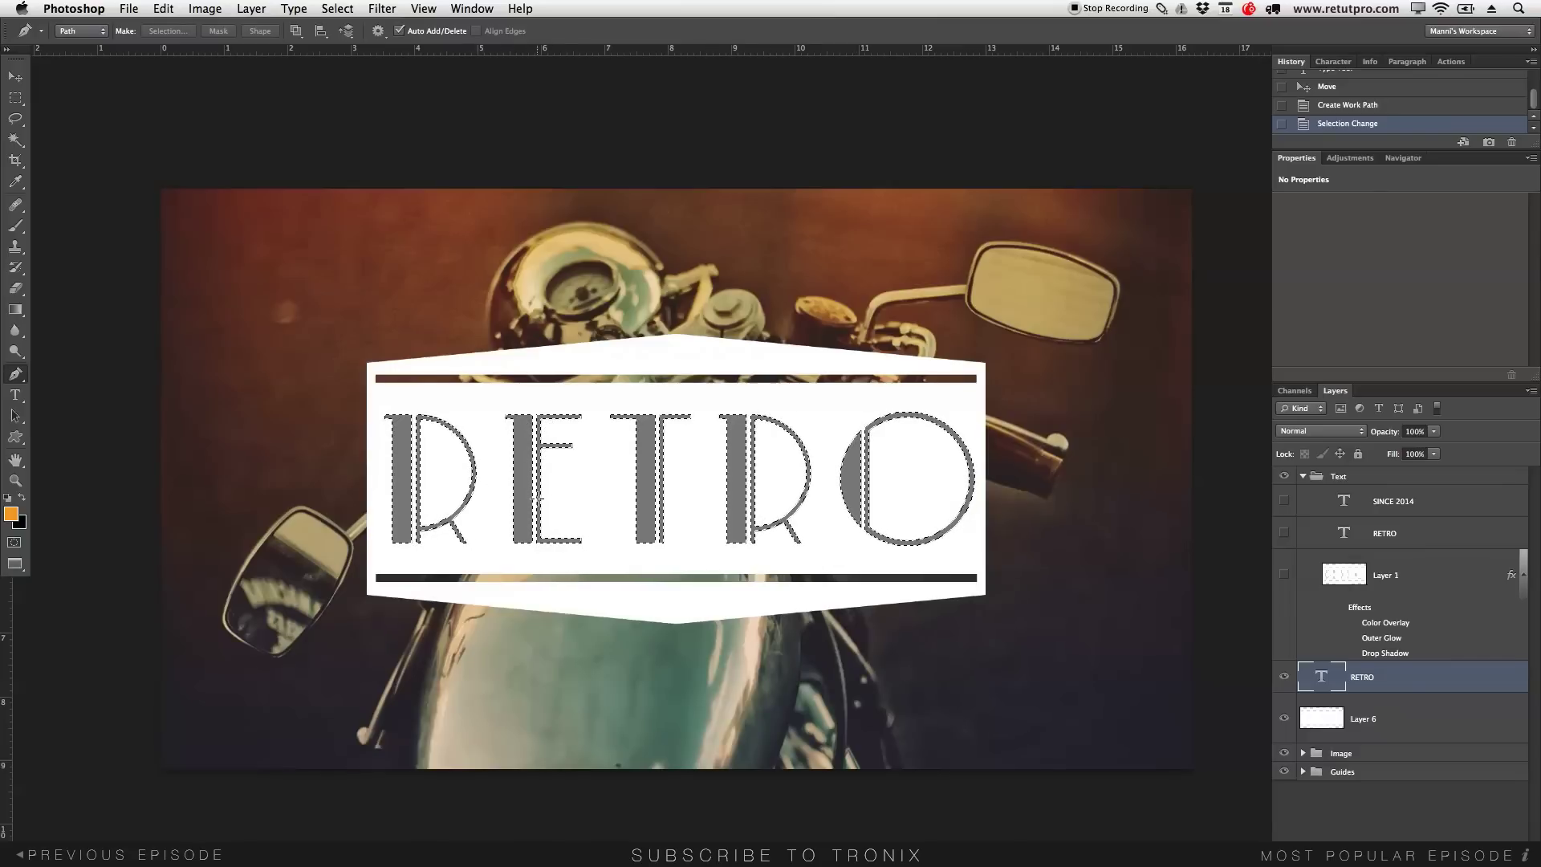
- Hide the RETRO layer and delete the letter selection from Layer 6's white banner
click(1334, 679)
drag(1333, 679, 1294, 680)
click(1285, 679)
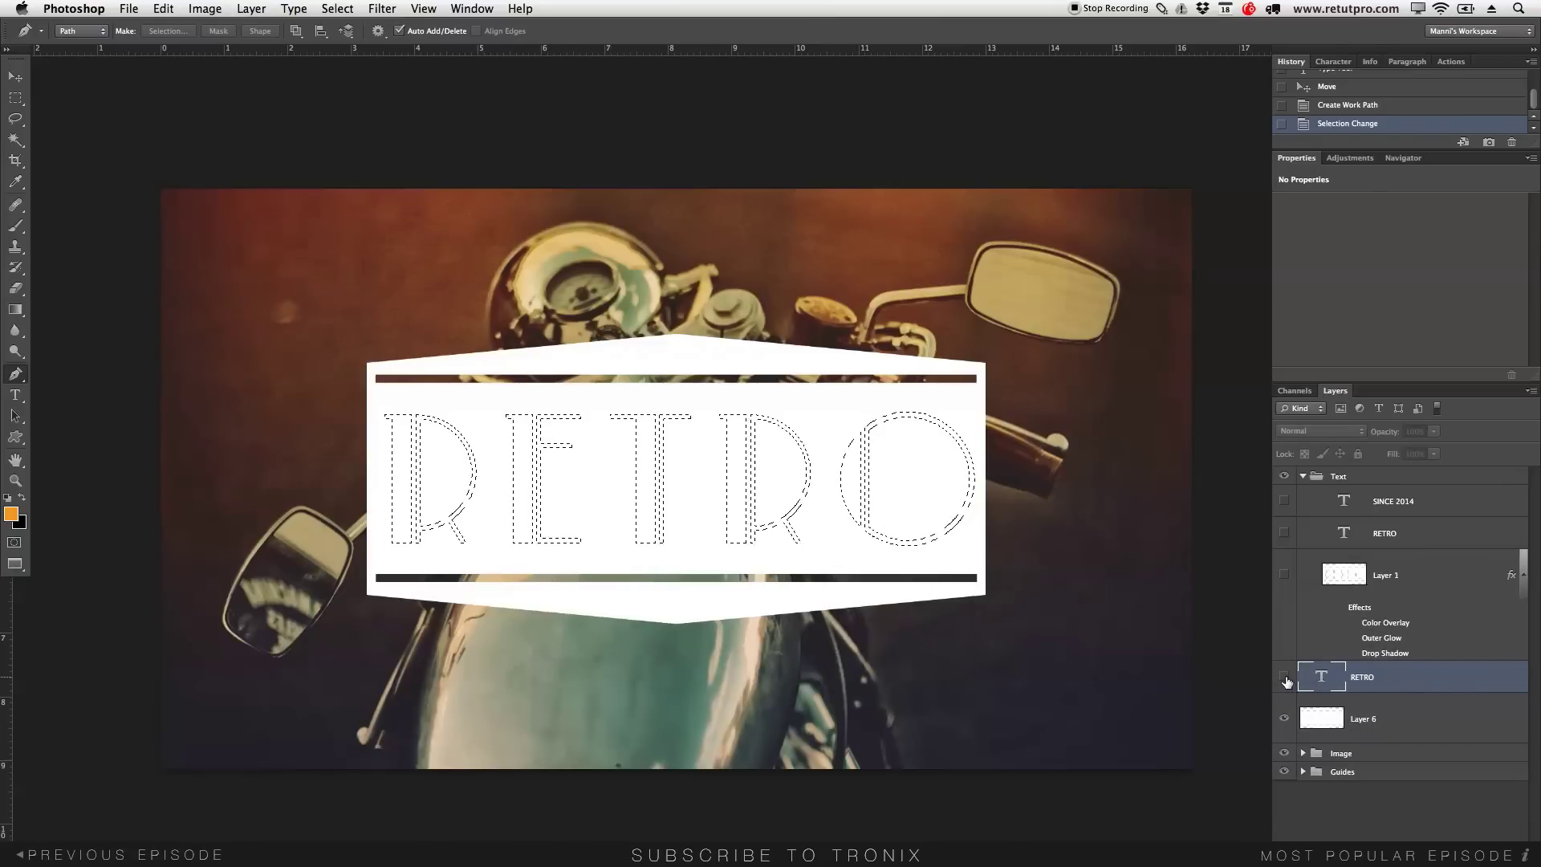
click(1360, 718)
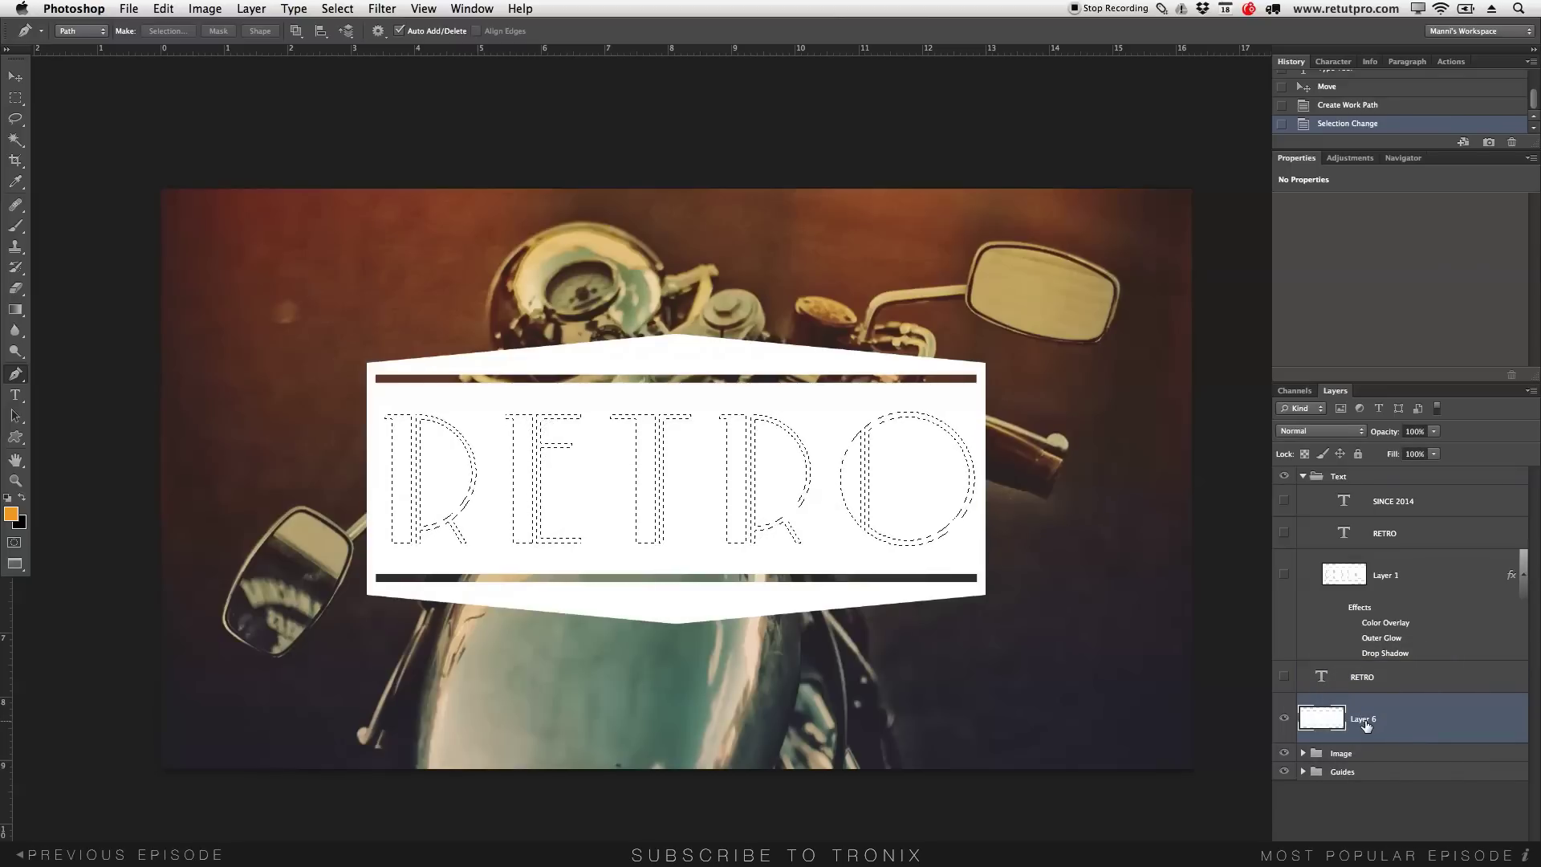
key(Delete)
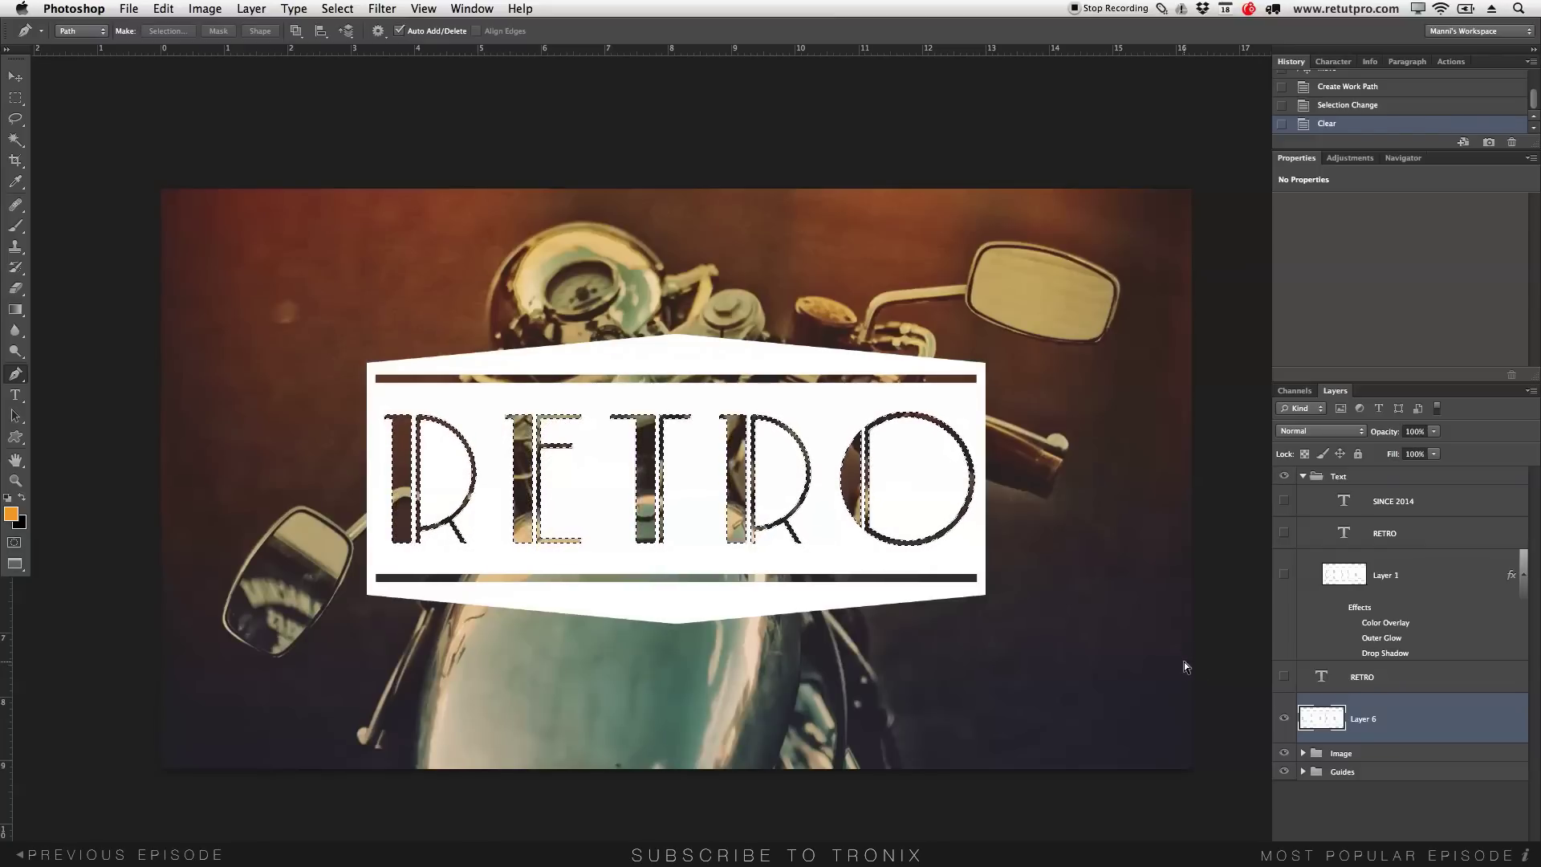
- Deselect, zoom in to inspect the cut-out RETRO letters, then zoom out and recentre the badge
key(super+d)
key(z)
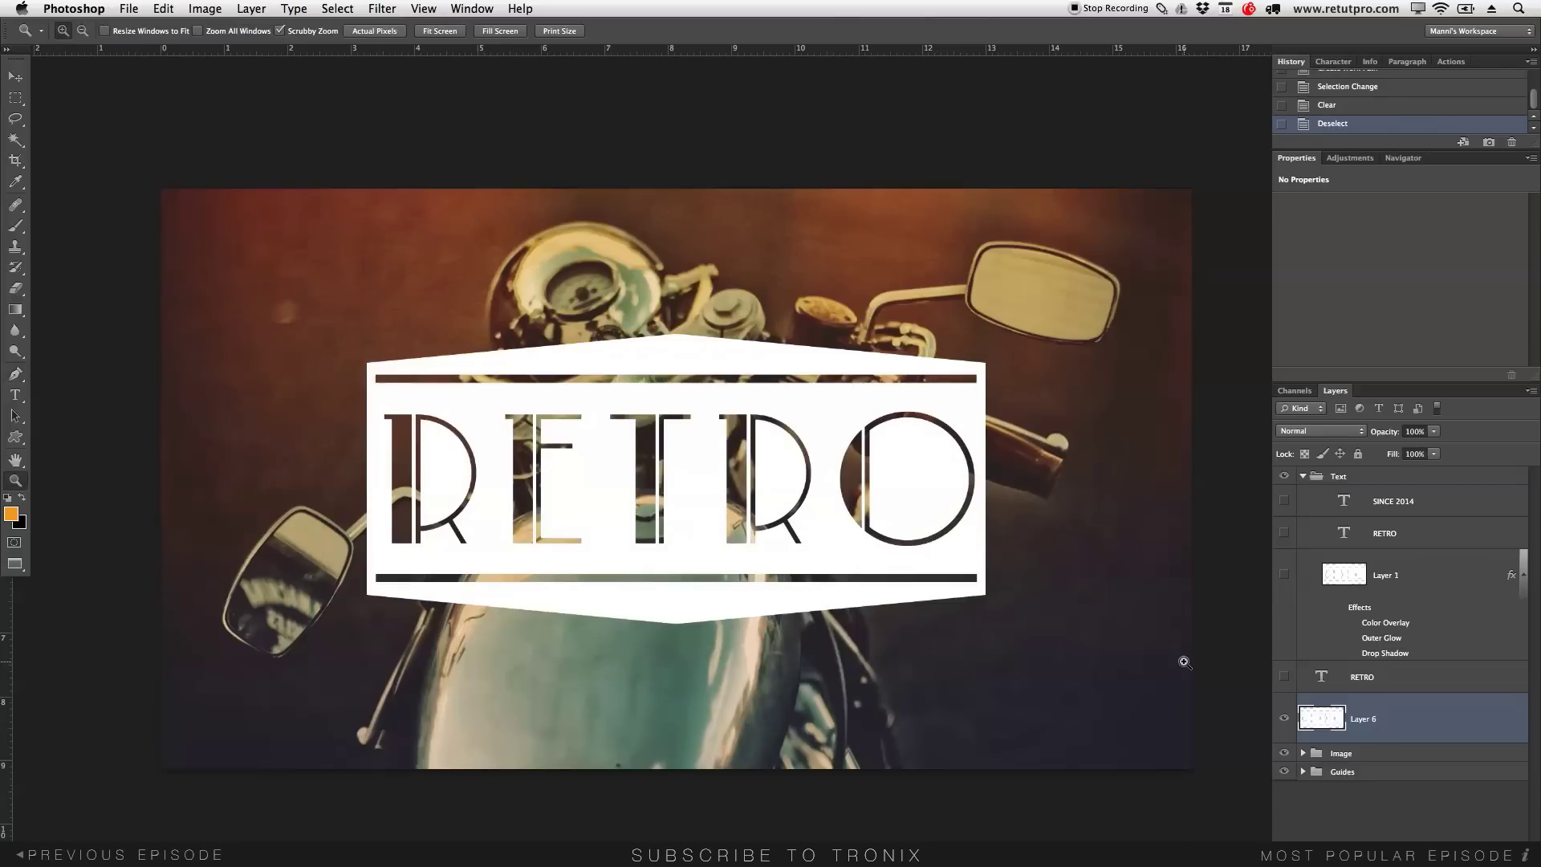
drag(758, 487, 866, 765)
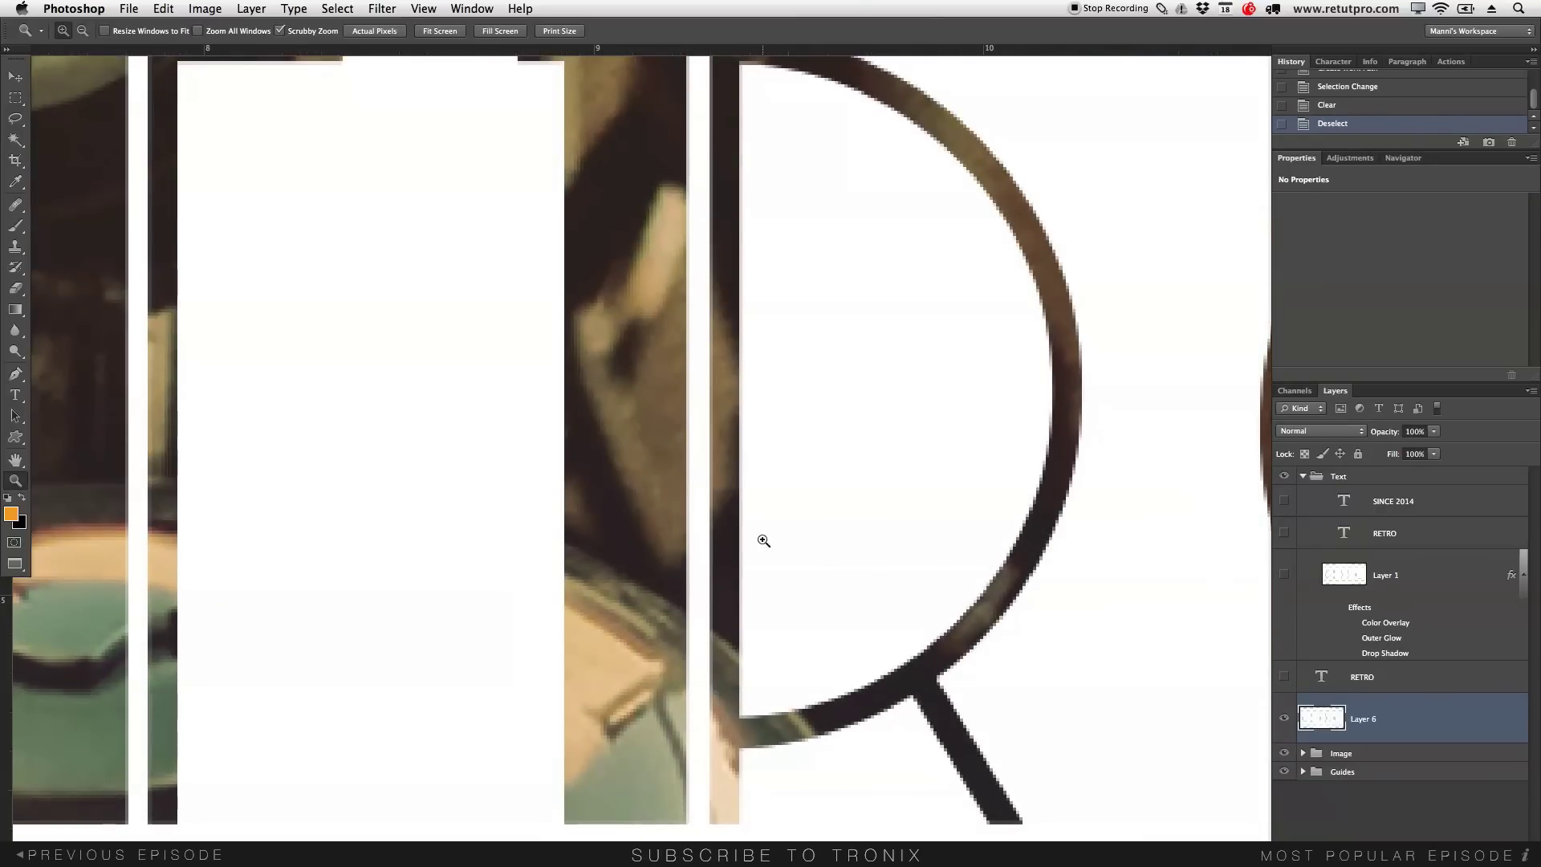
key(super+minus)
key(super+minus)
key(super+minus)
key(super+minus)
key(super+minus)
key(super+minus)
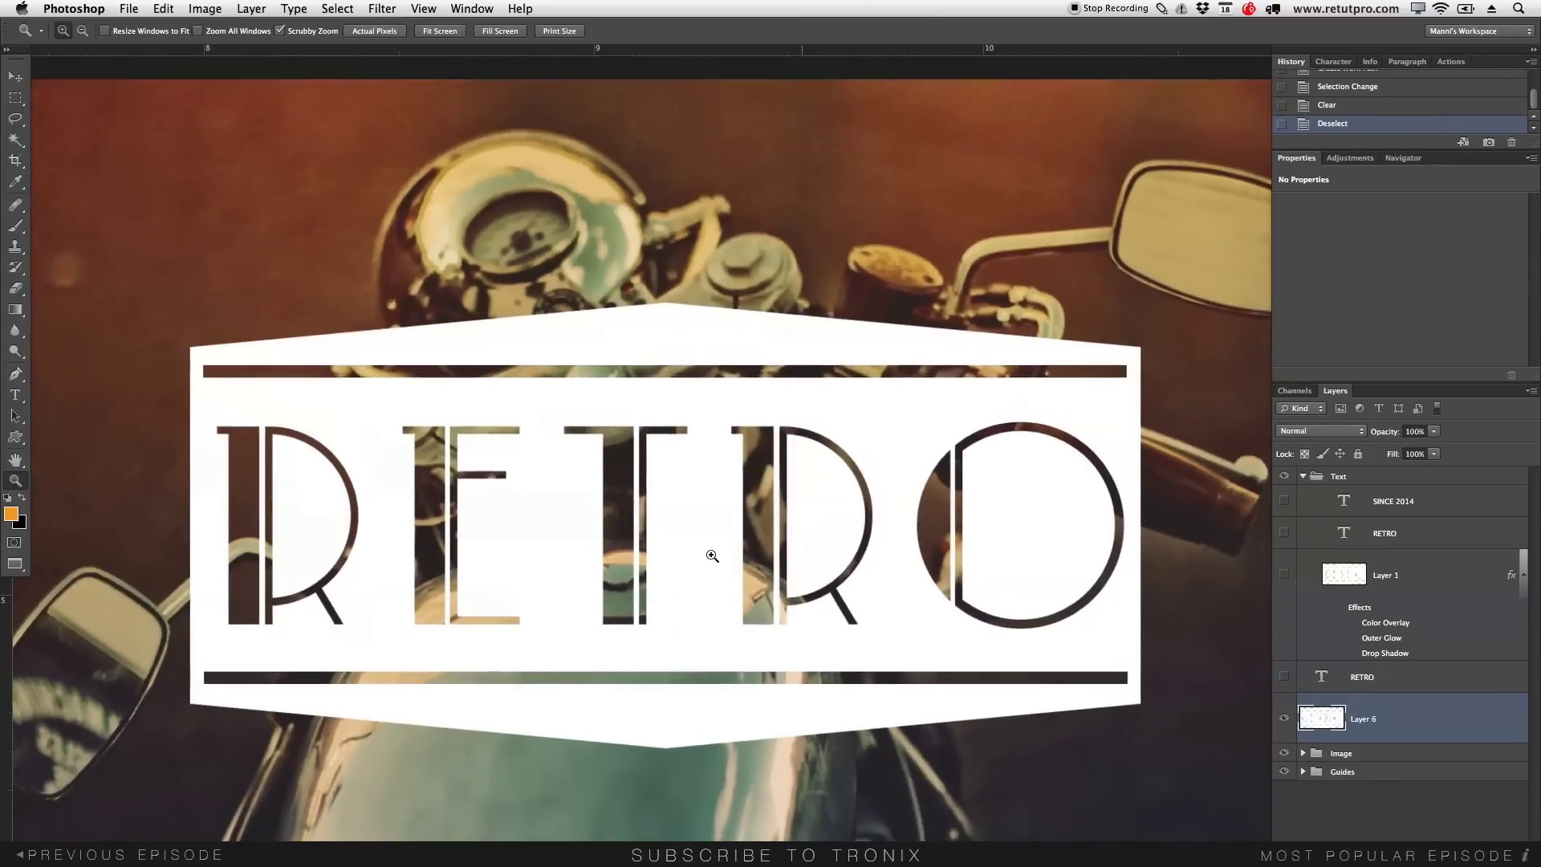
drag(865, 581, 824, 524)
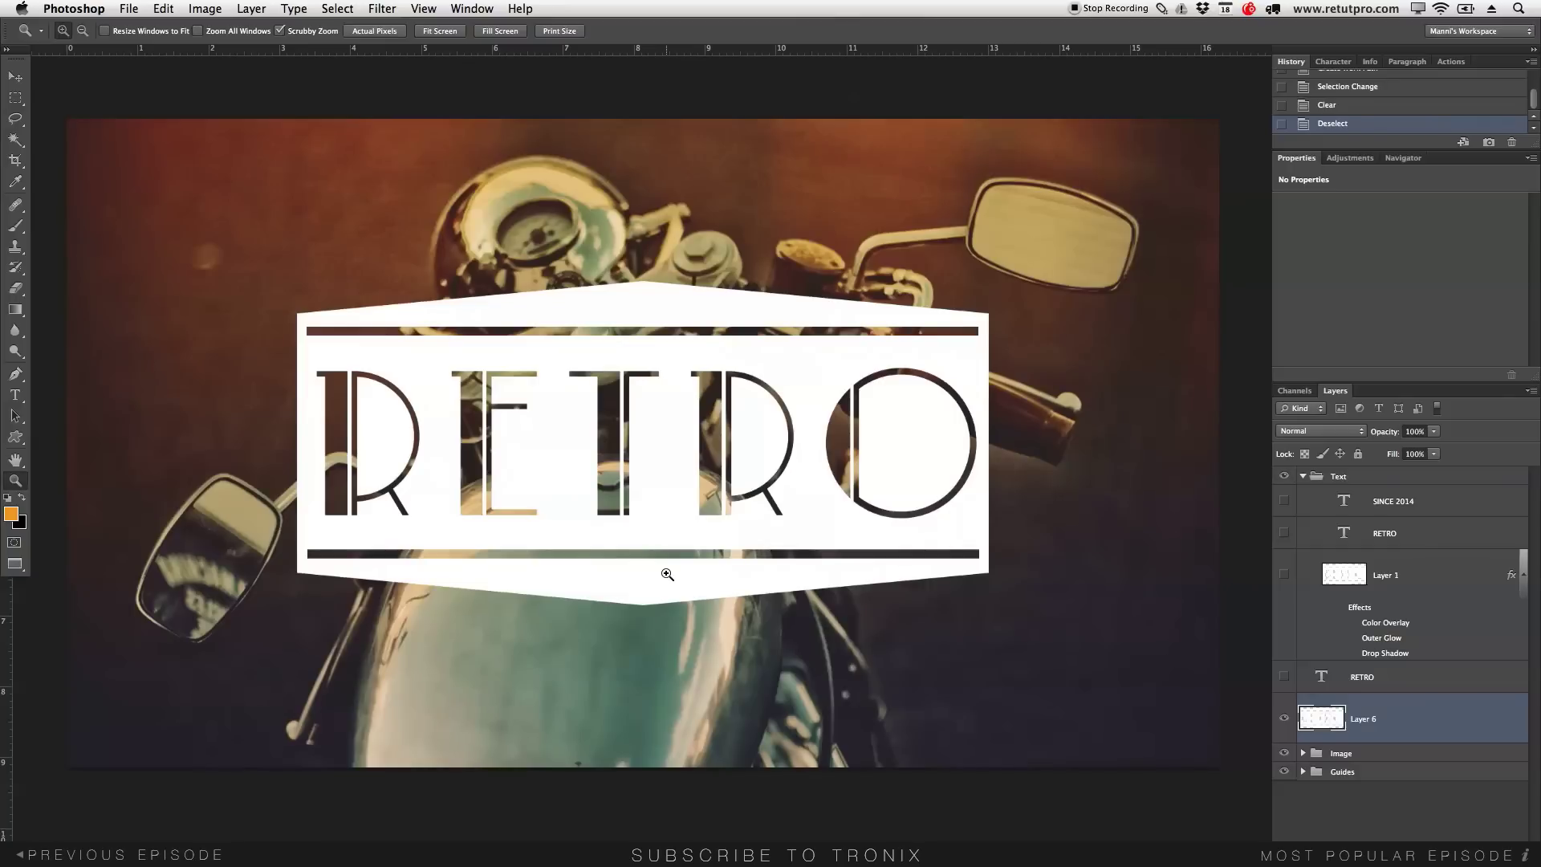
key(t)
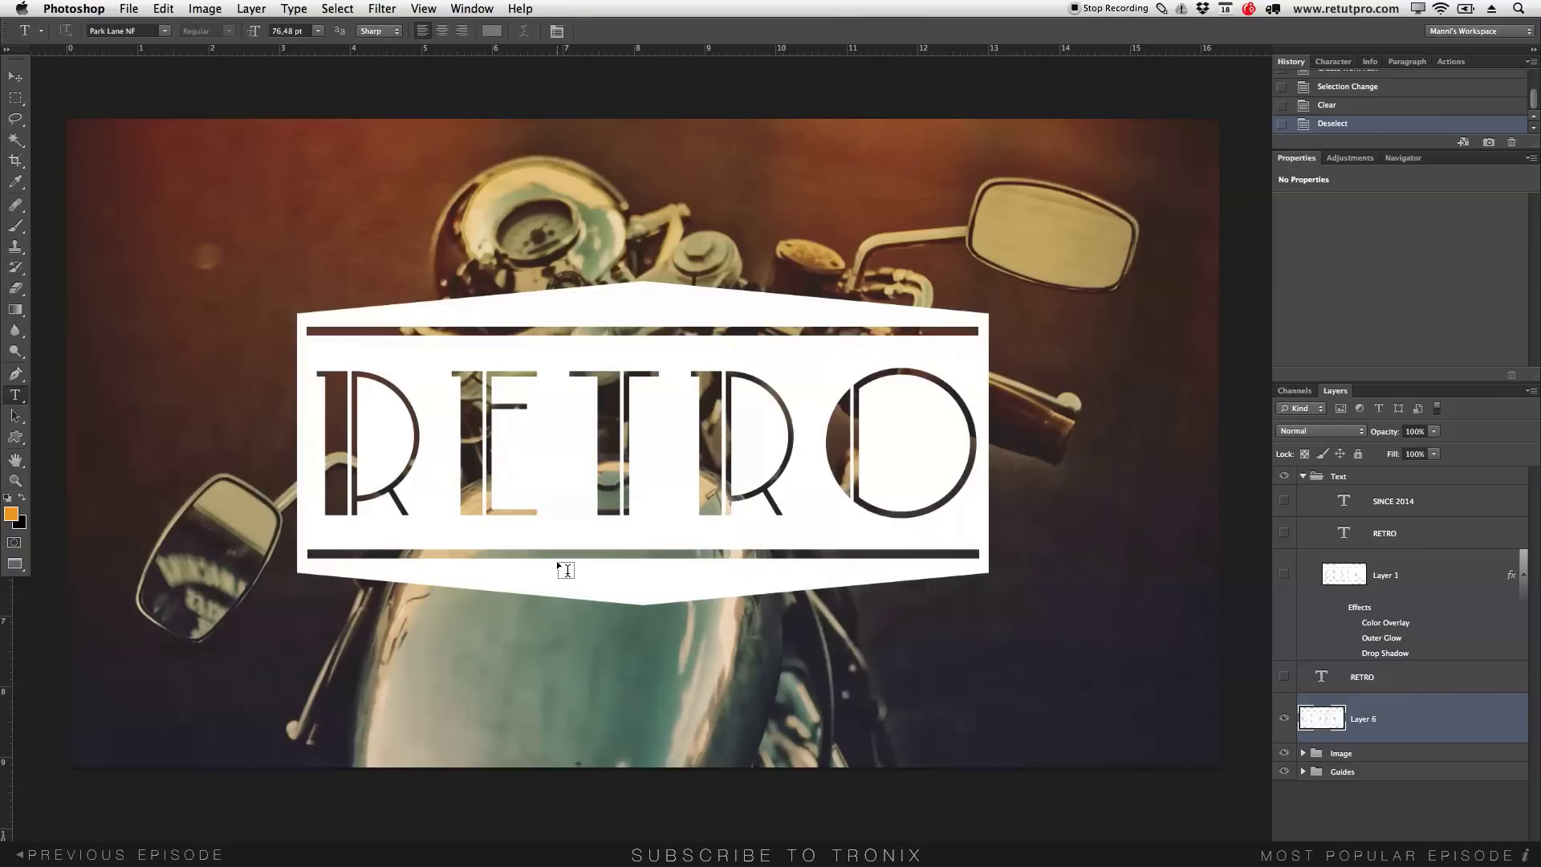
- Add the SINCE 2014 text box under the banner's lower stripe in Helvetica Neue at a smaller size
drag(564, 571, 773, 597)
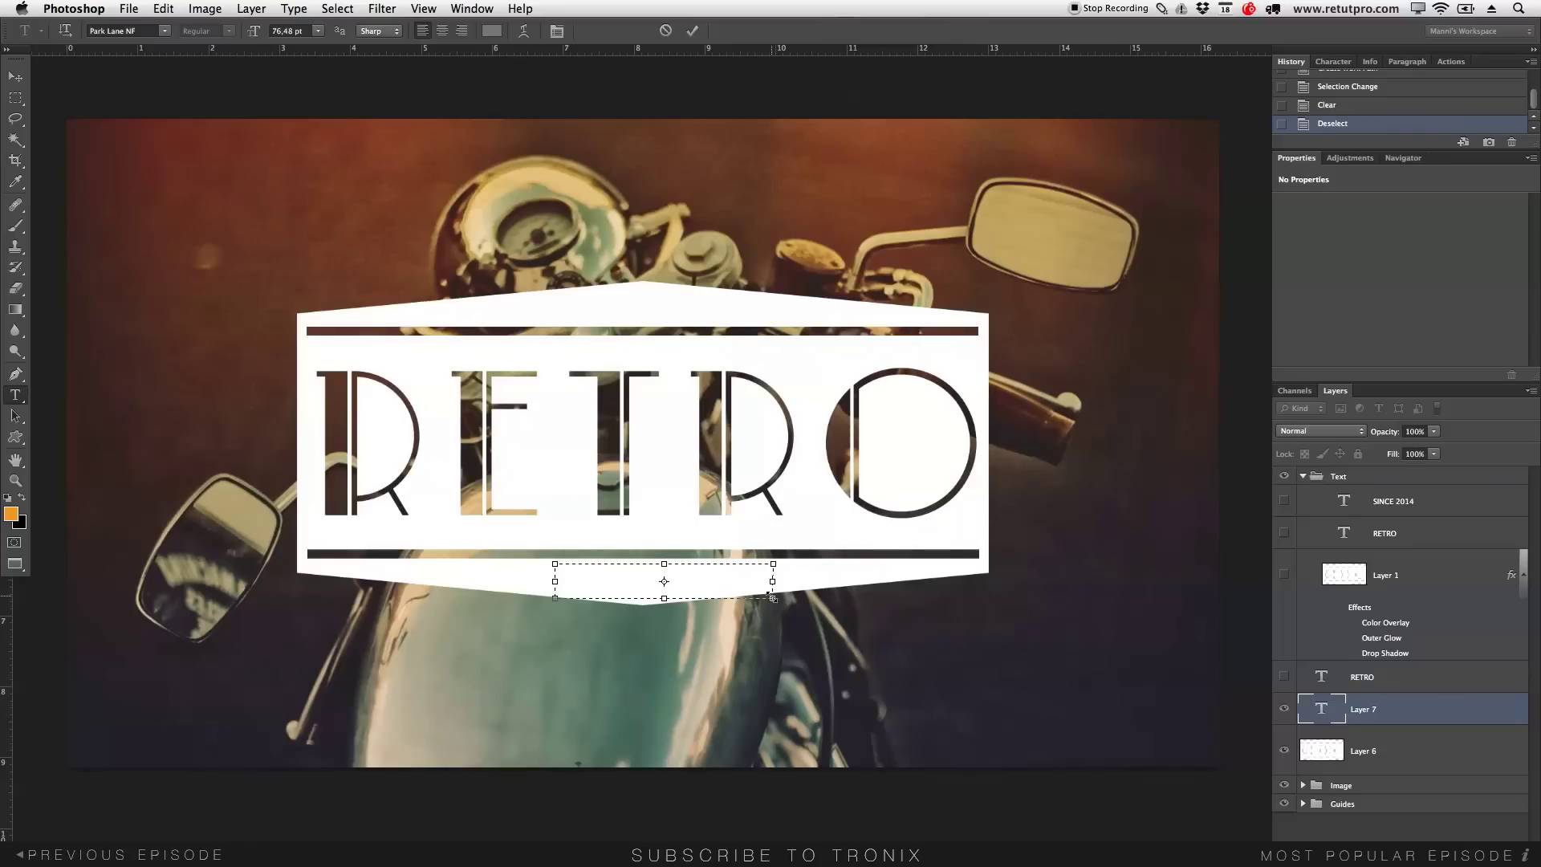
click(165, 32)
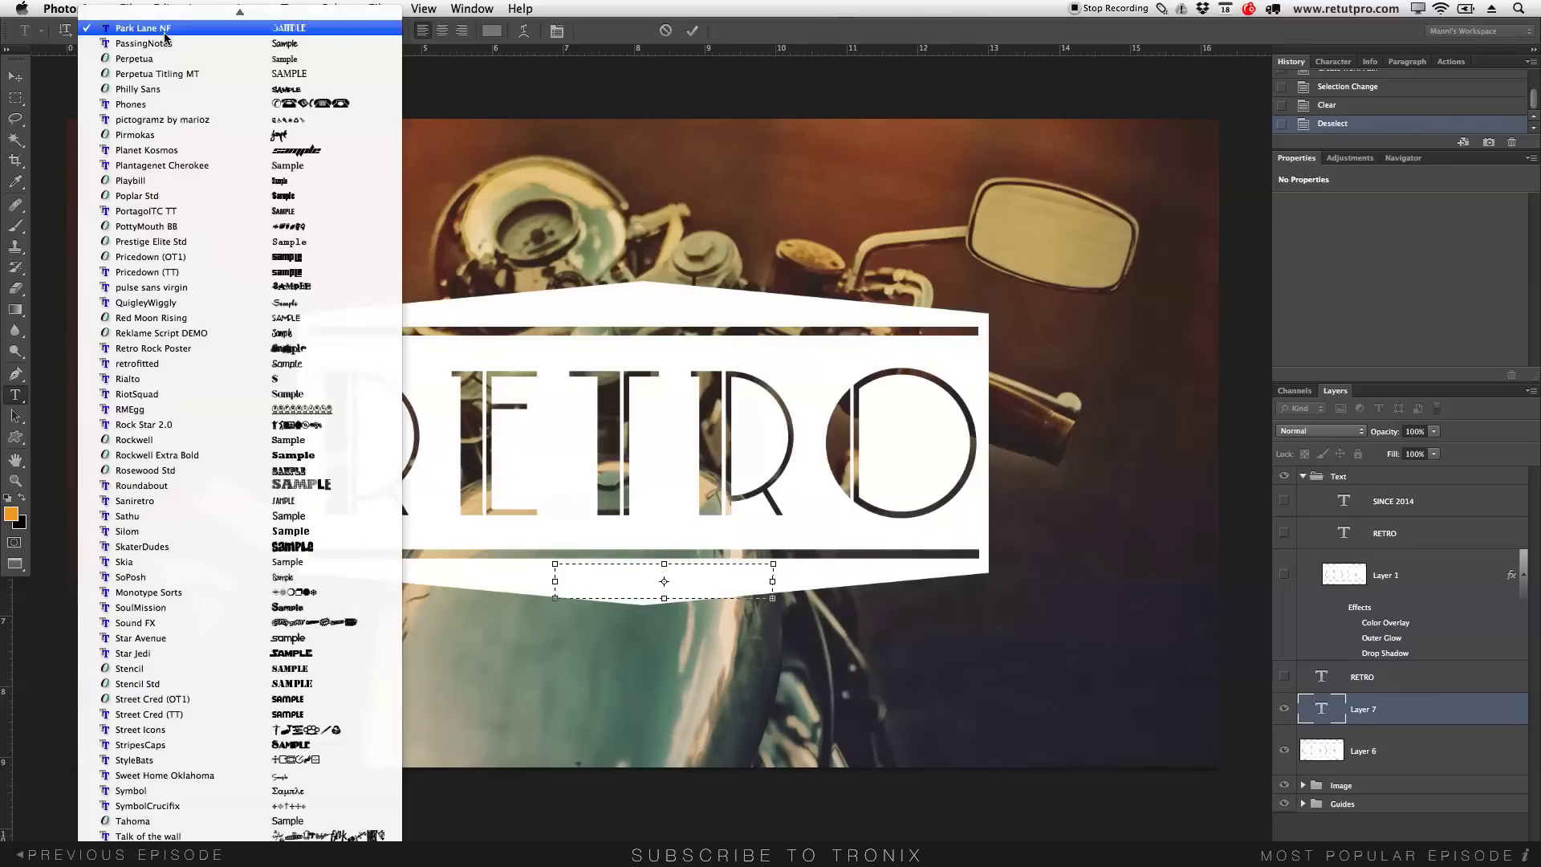
text(he)
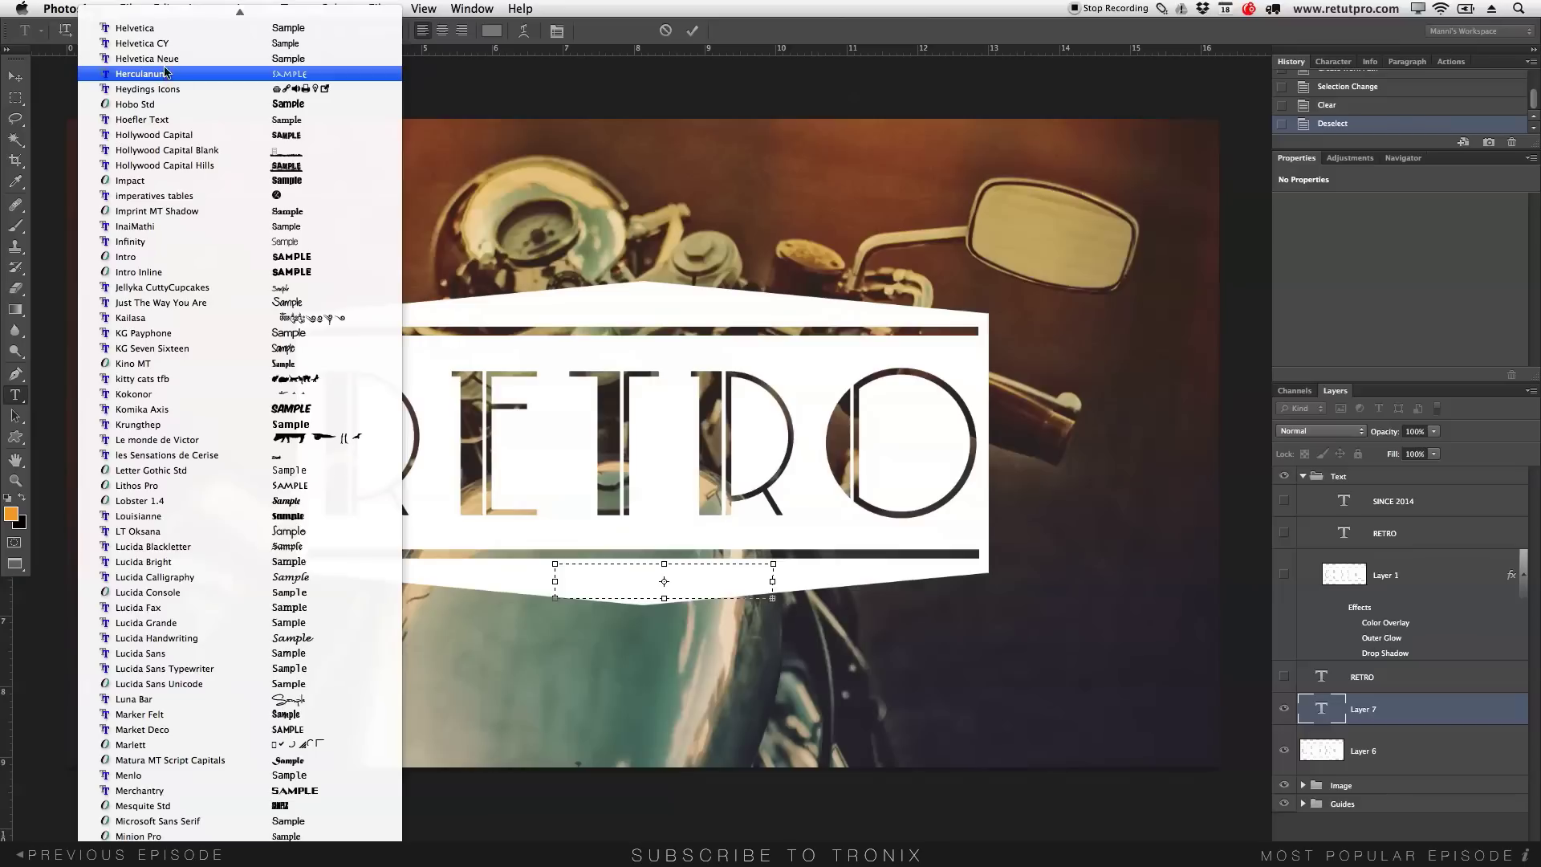
key(Escape)
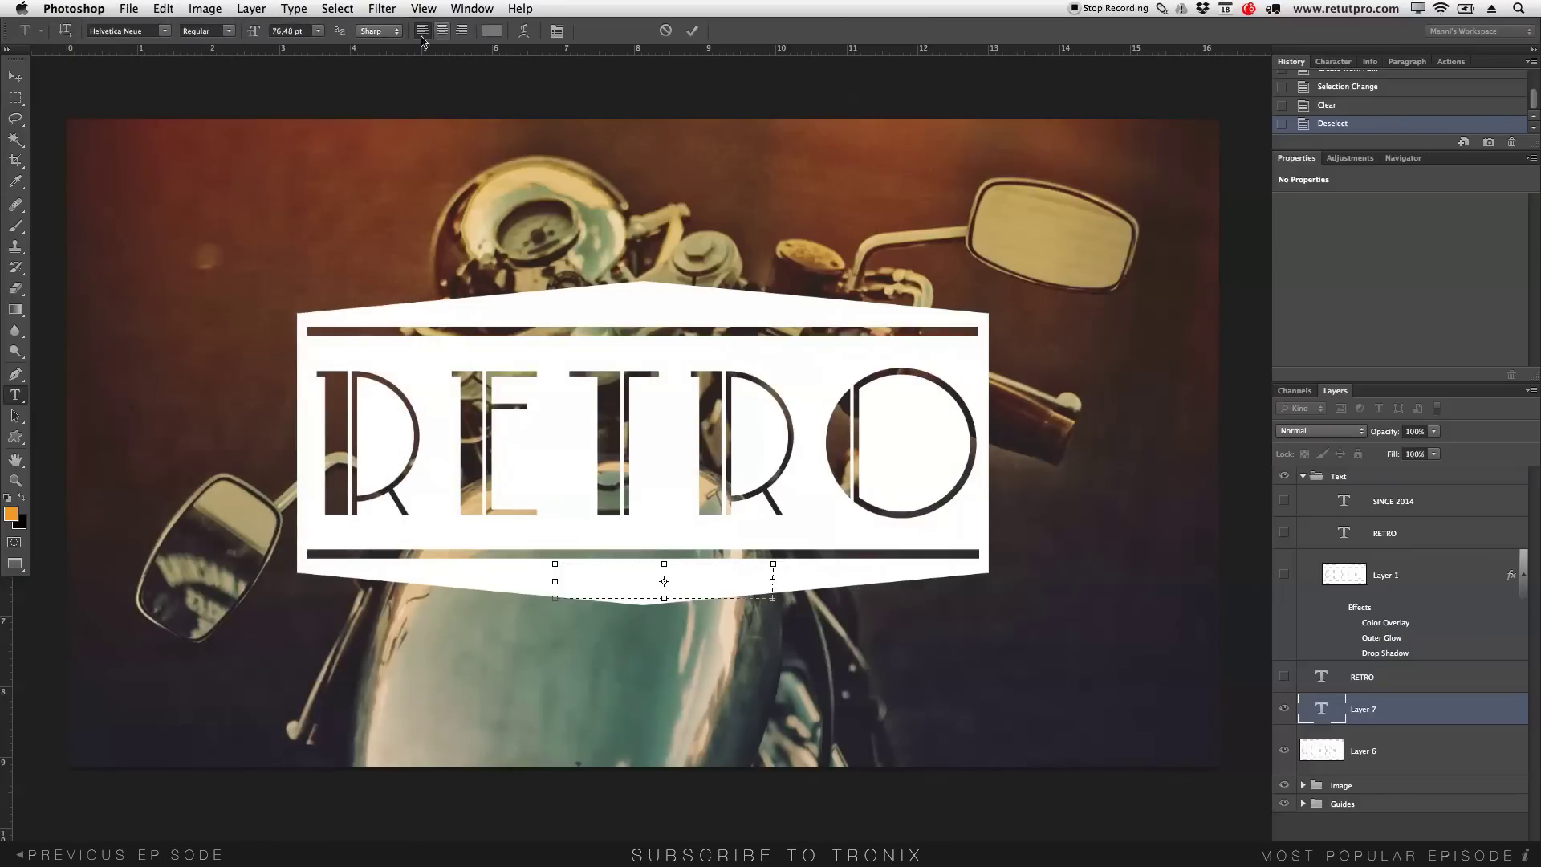
drag(255, 32, 204, 43)
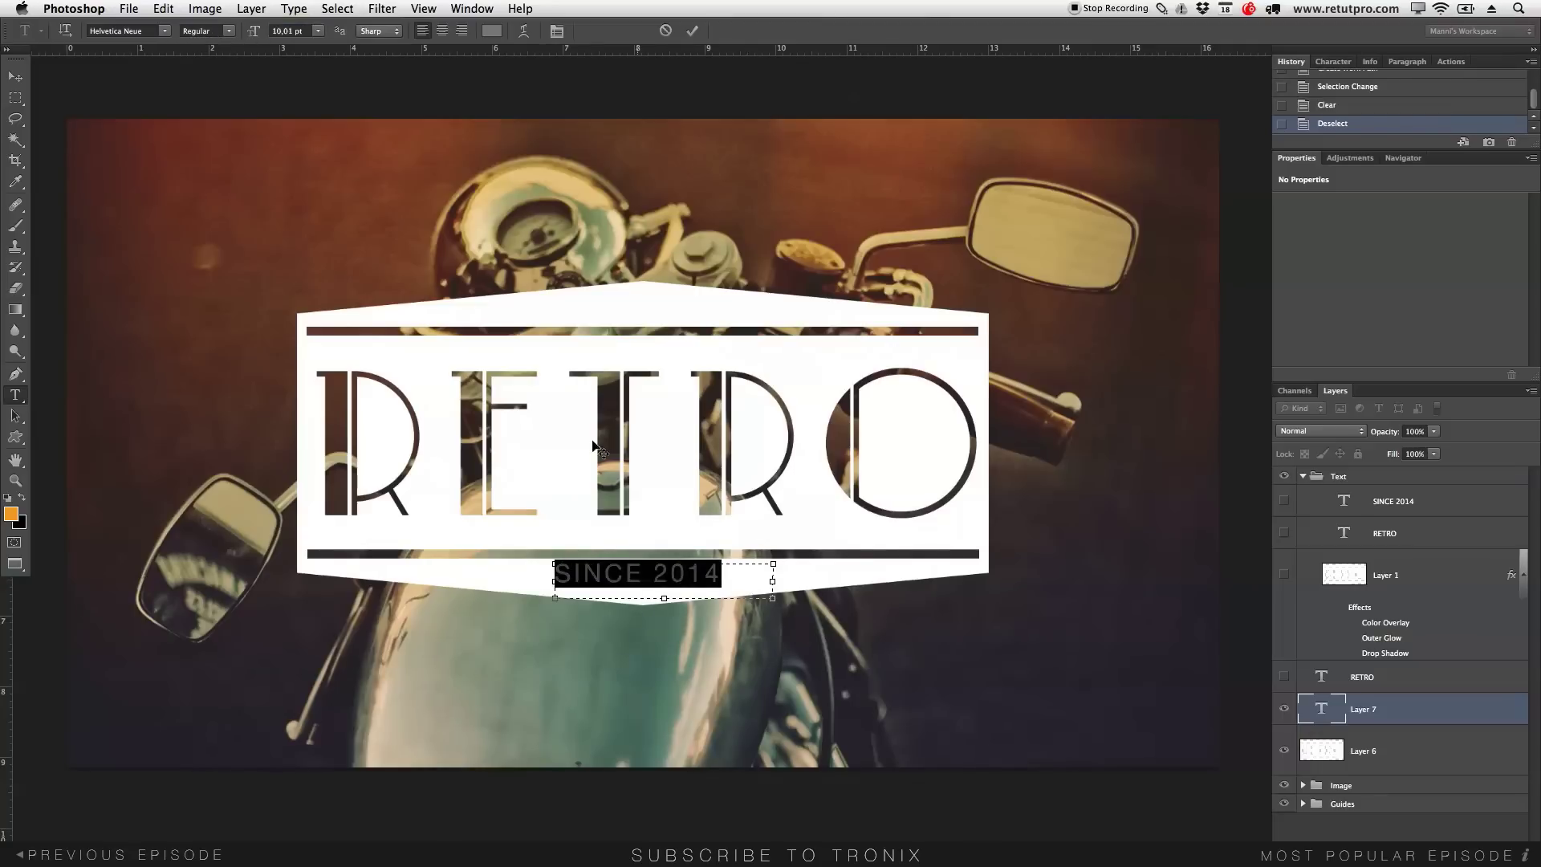
- Try UltraLight and Regular, then settle on Light weight for SINCE 2014 and commit
click(290, 31)
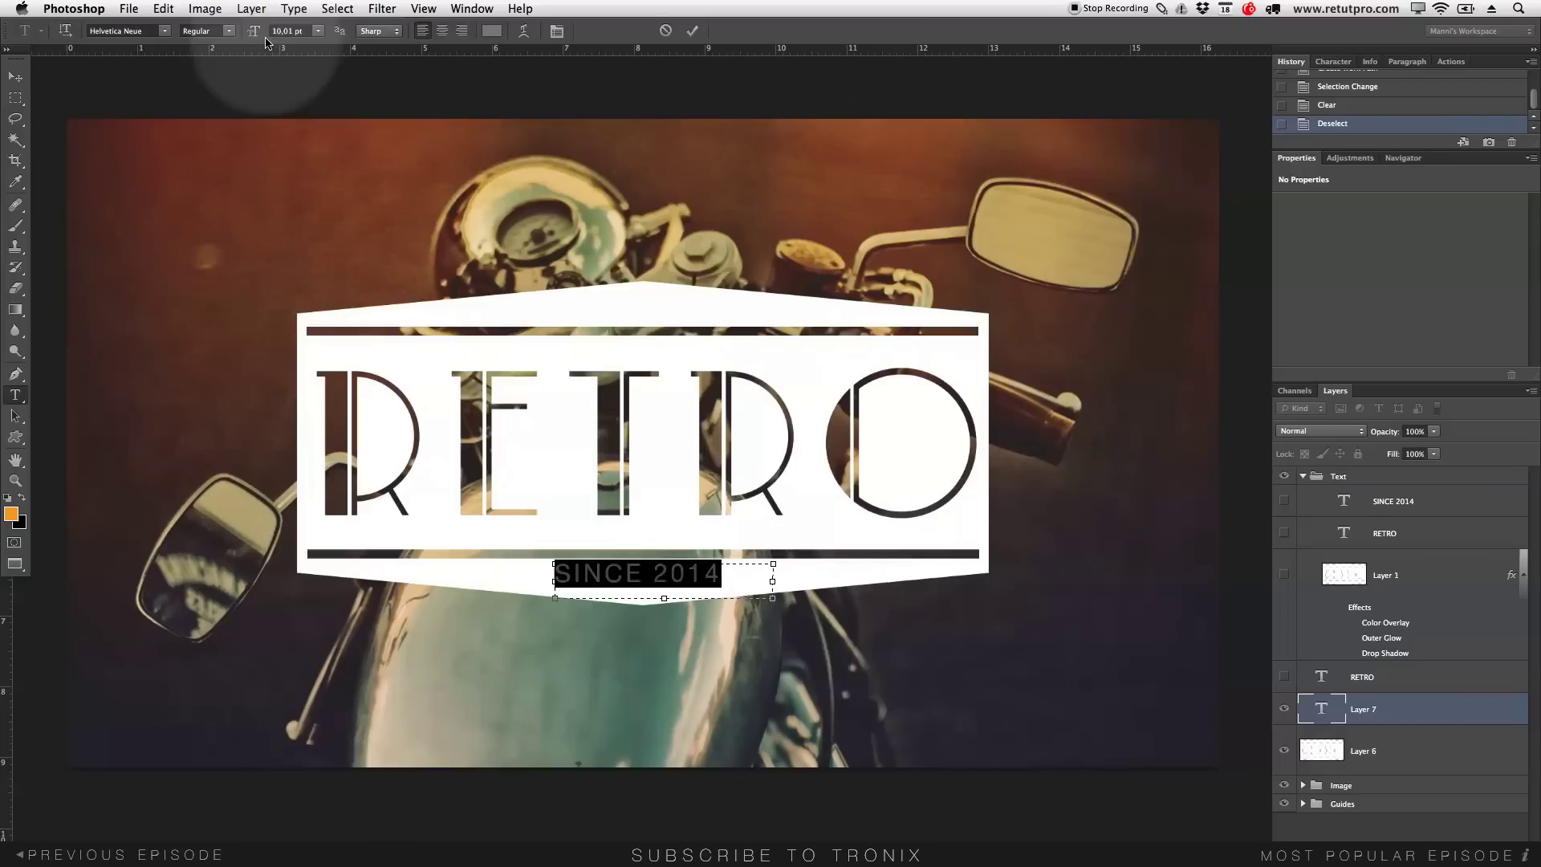
click(227, 30)
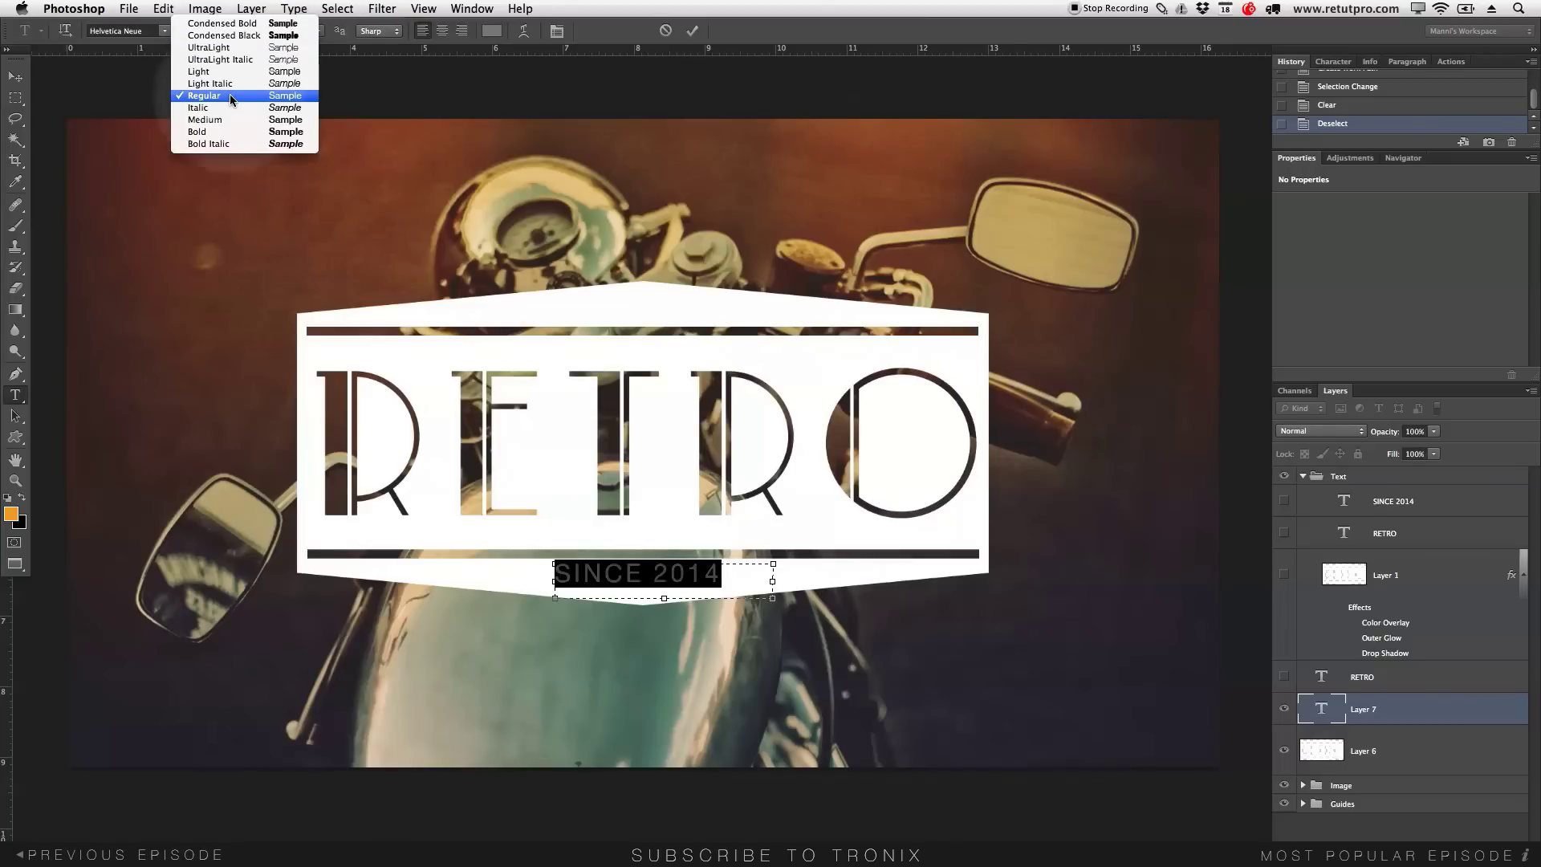
click(223, 49)
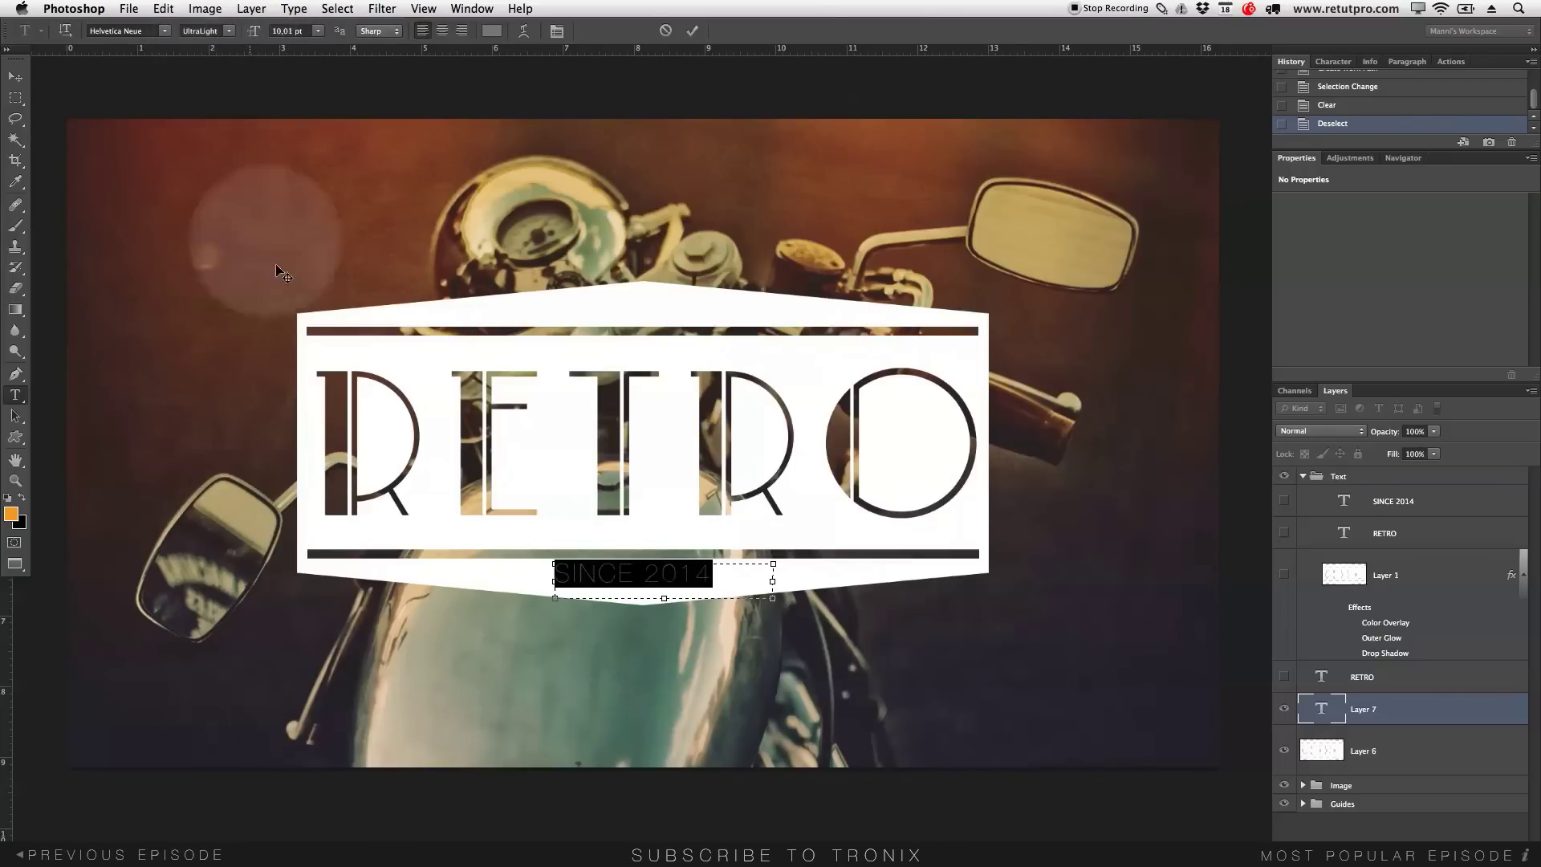
click(740, 580)
key(super+a)
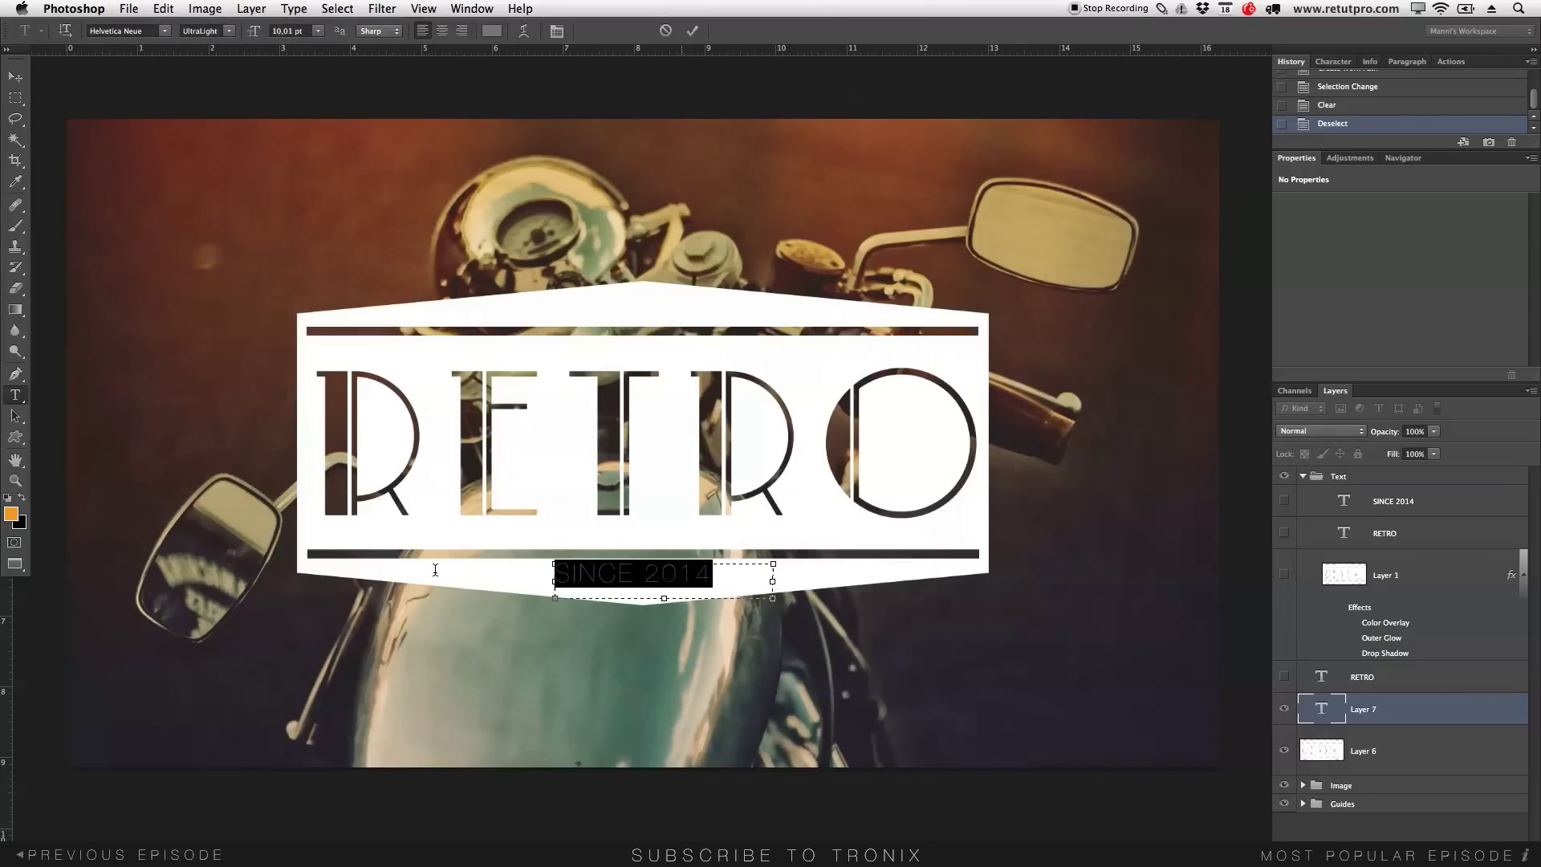
click(230, 32)
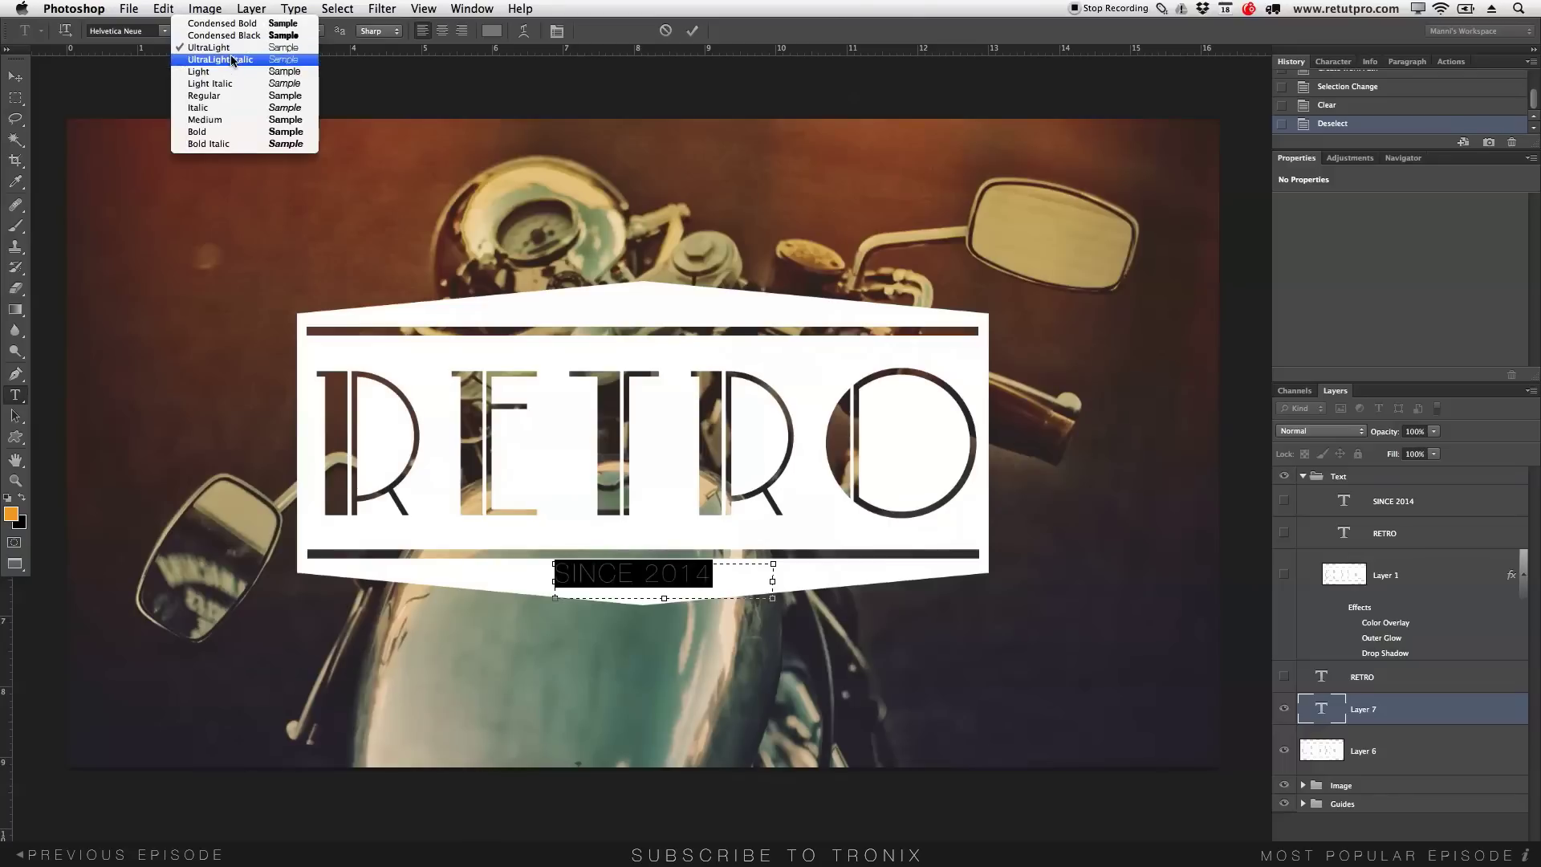
click(236, 97)
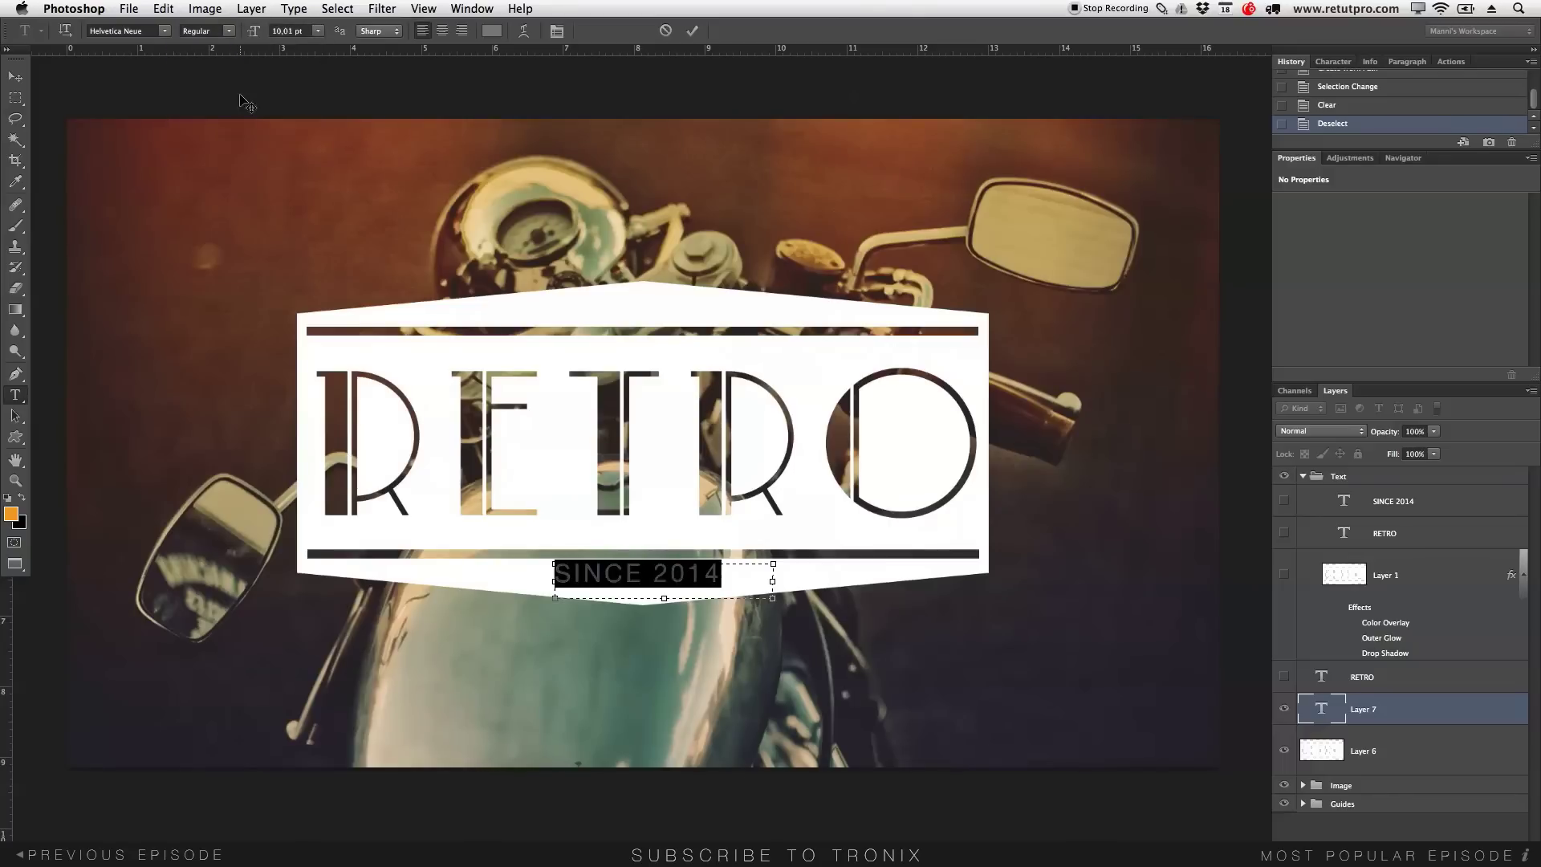
click(230, 32)
click(229, 74)
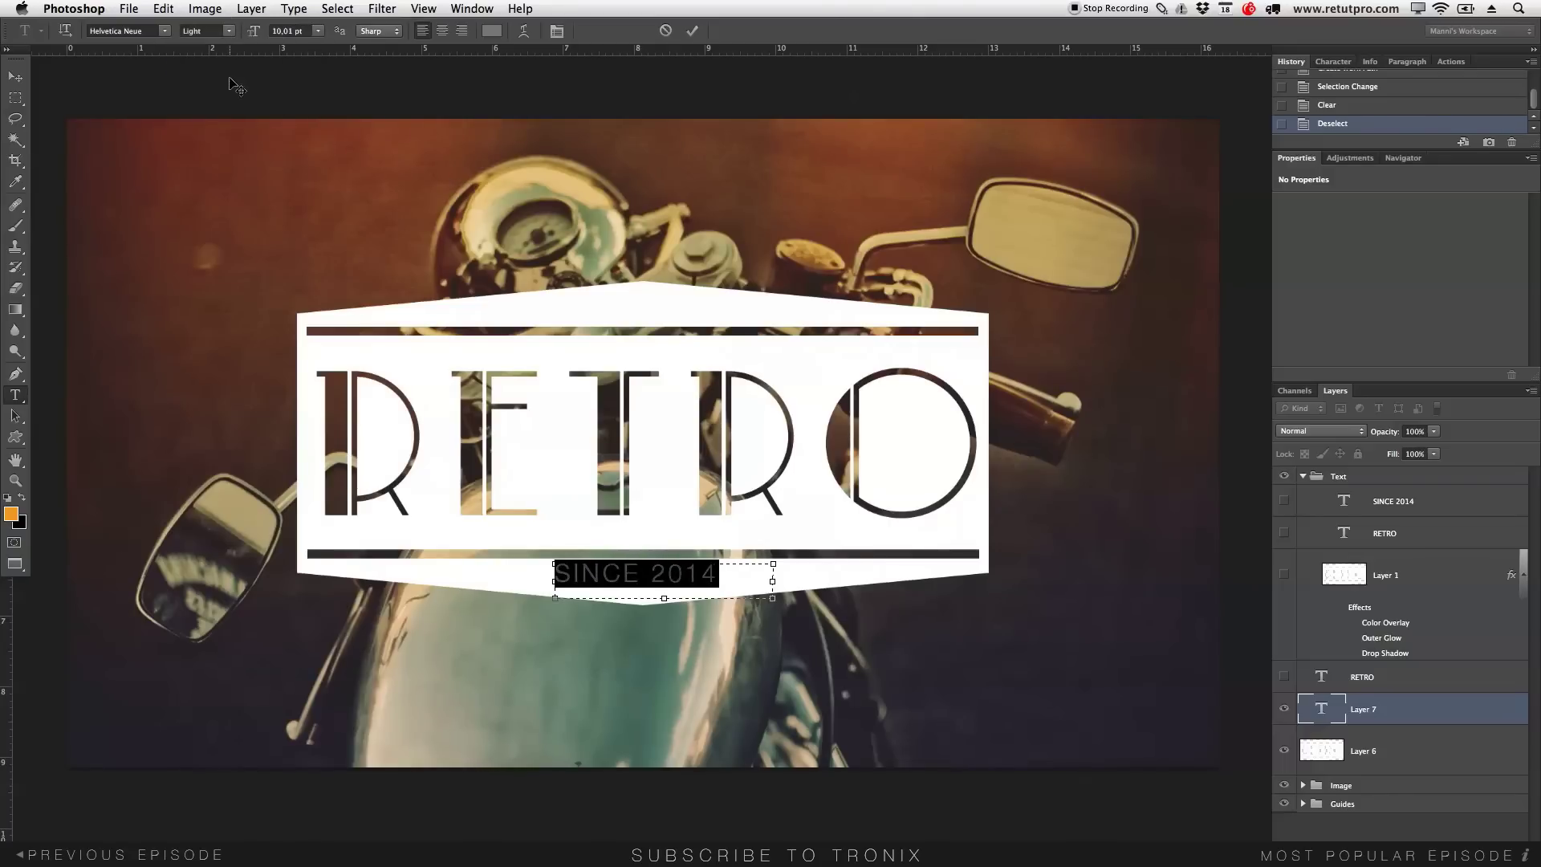
click(693, 33)
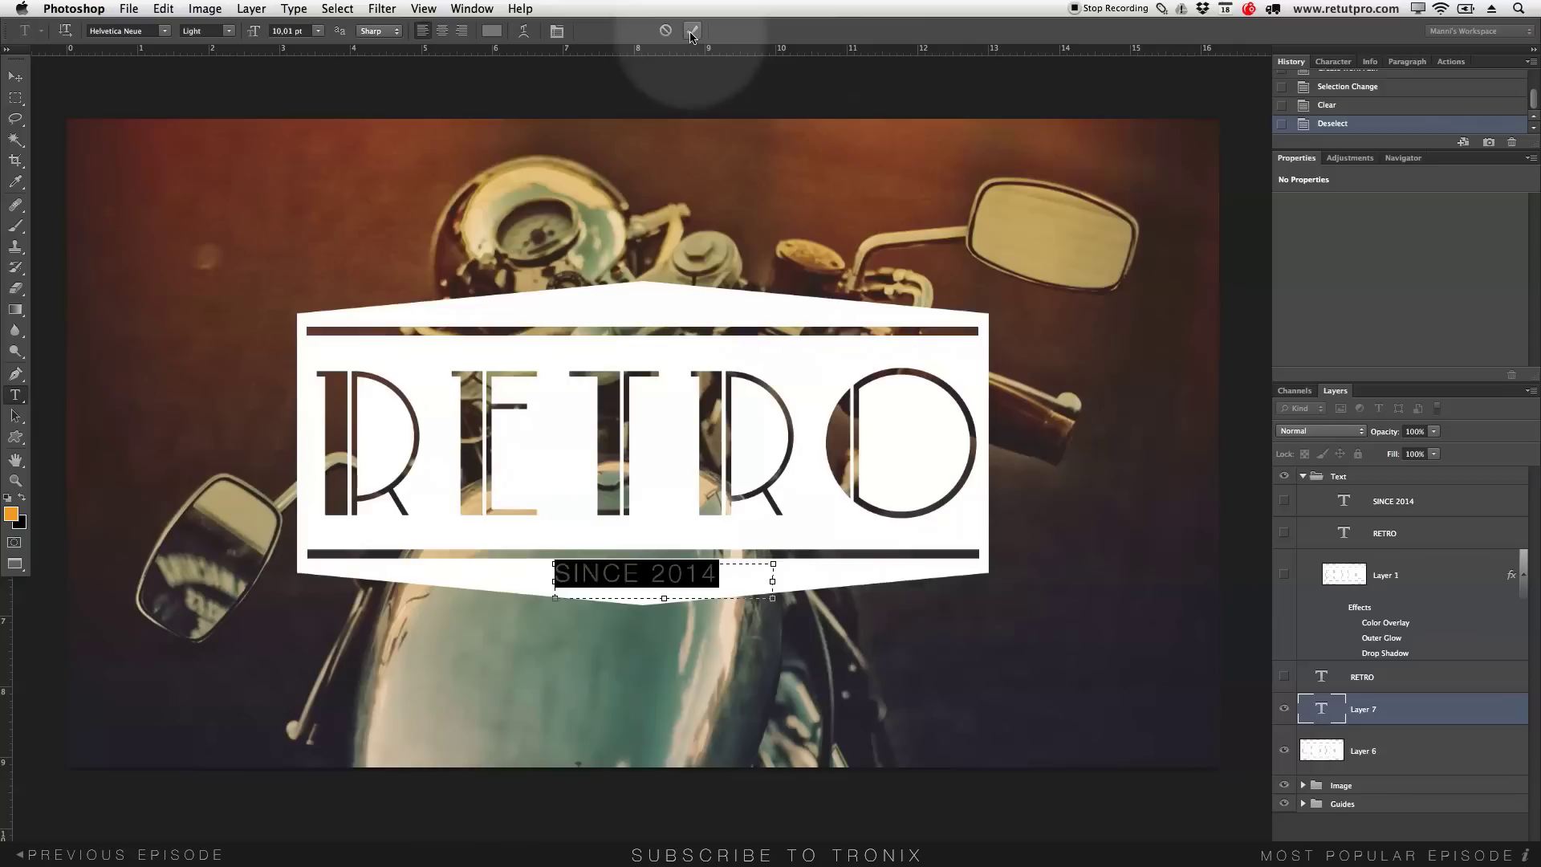
click(14, 76)
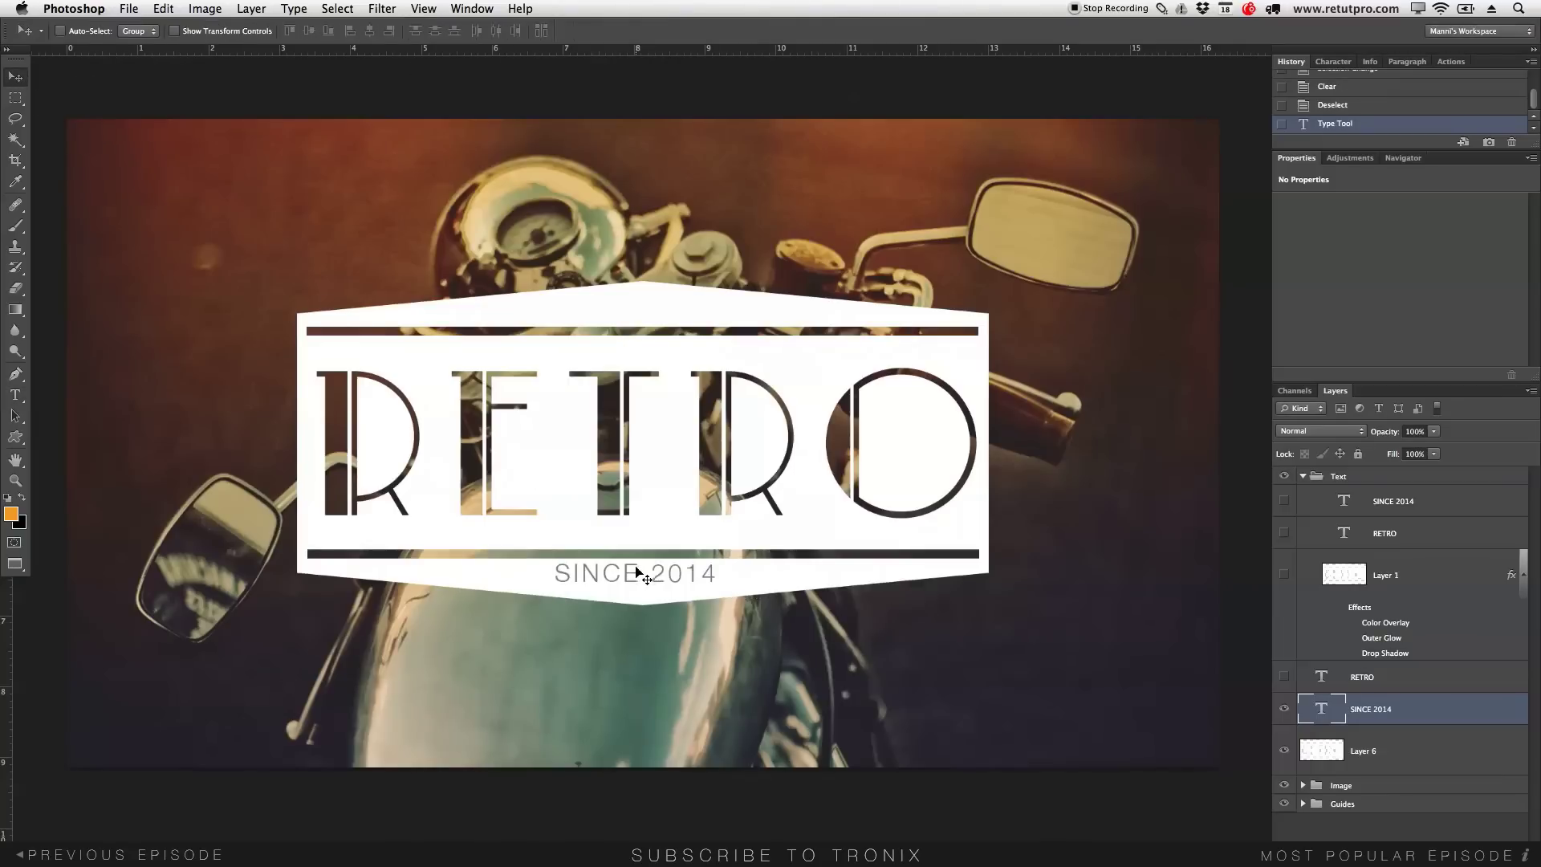
- Shift SINCE 2014 slightly down and right, then nudge it up a couple of pixels
drag(633, 568, 638, 576)
key(Up)
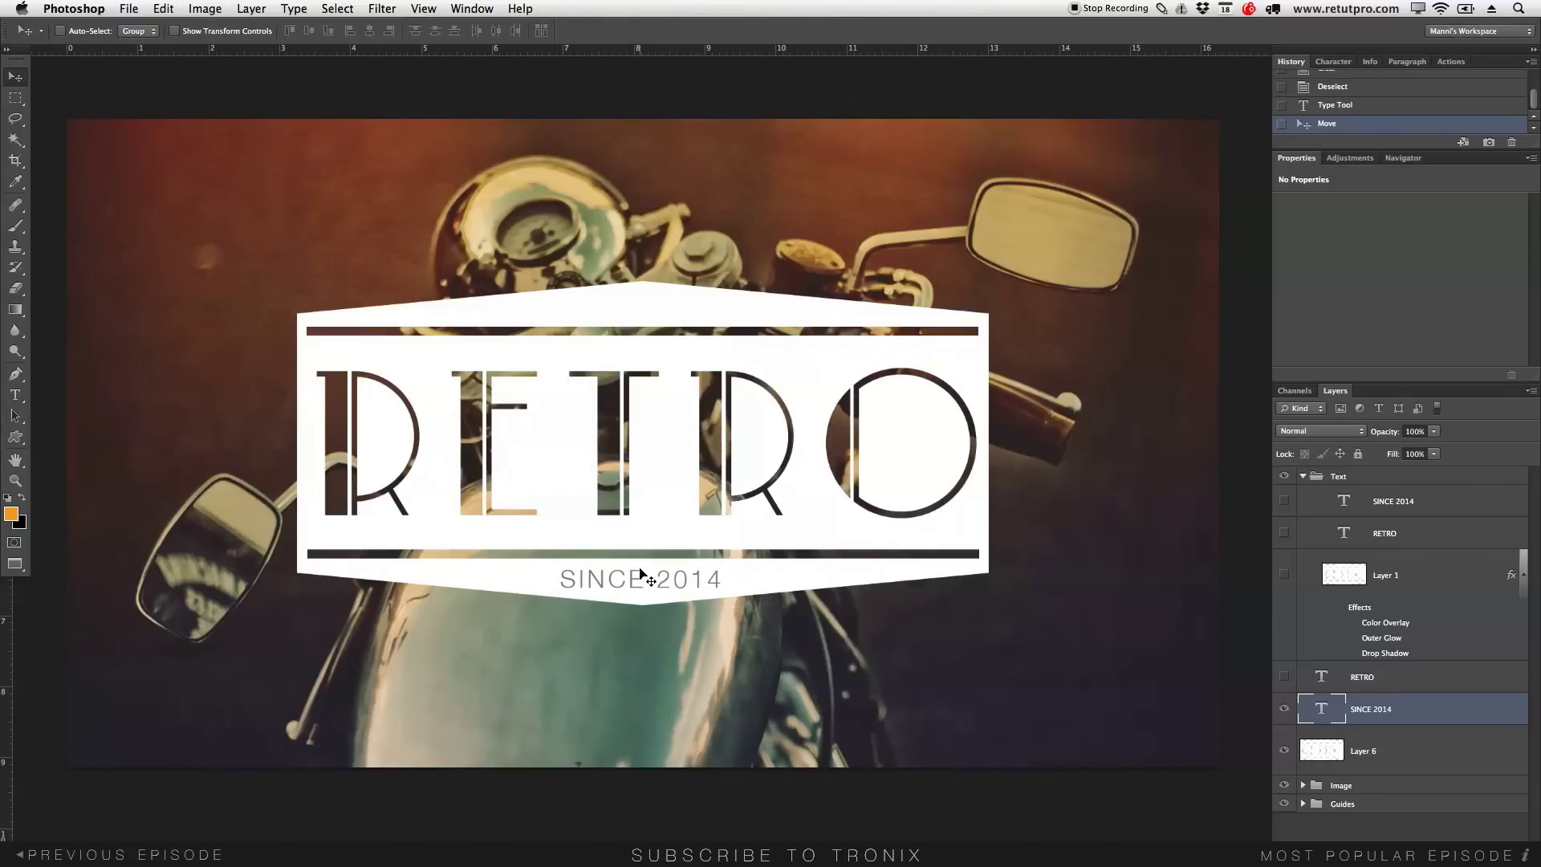
key(z)
drag(678, 558, 659, 554)
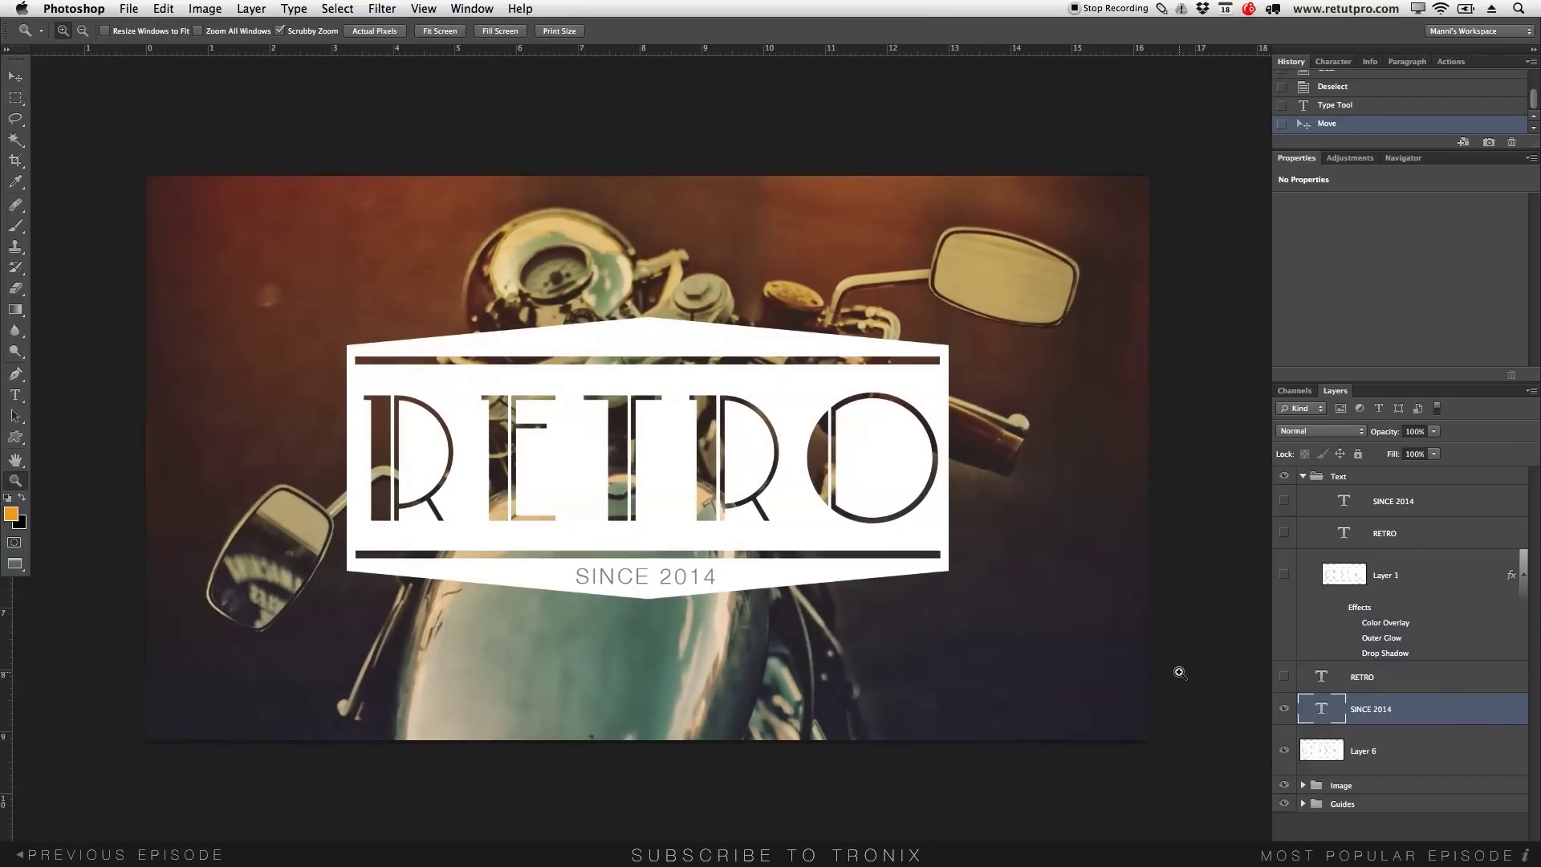
- Turn the SINCE 2014 lettering into a work path and make a selection from it
right_click(1417, 708)
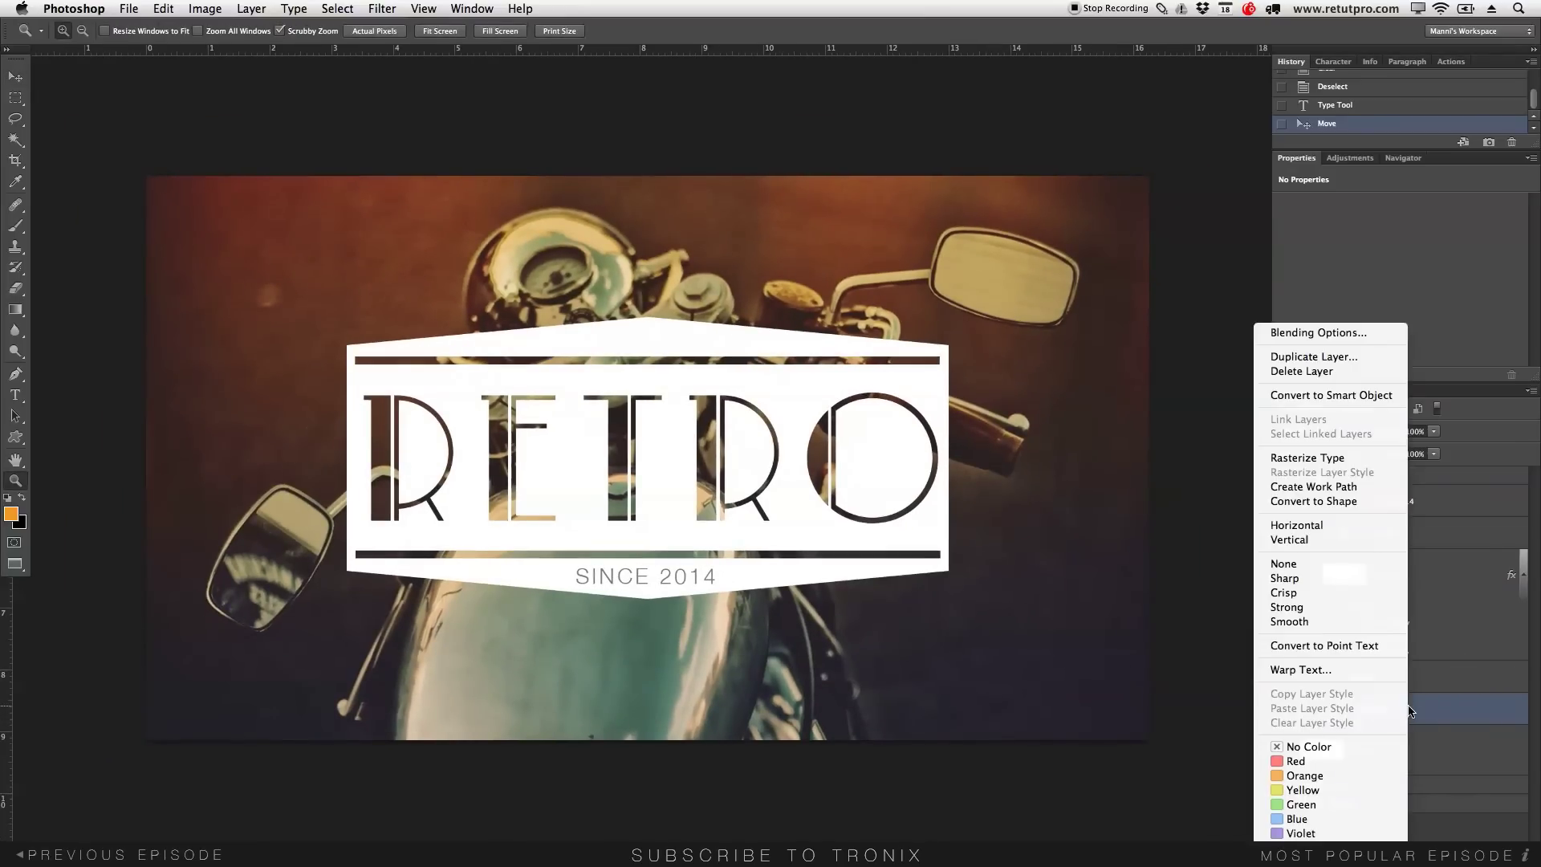
click(1348, 486)
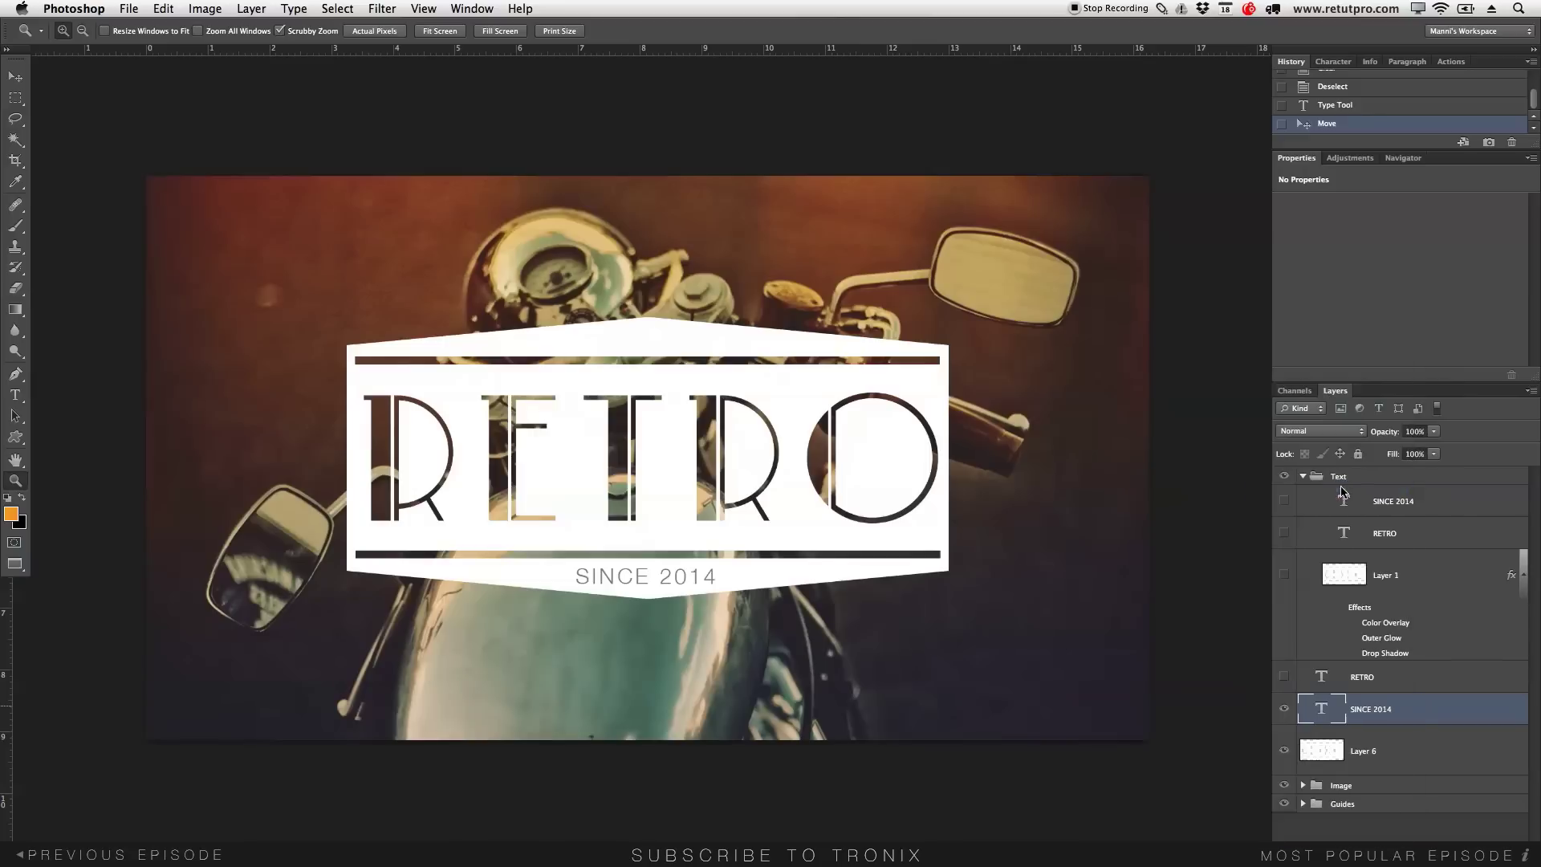
click(16, 373)
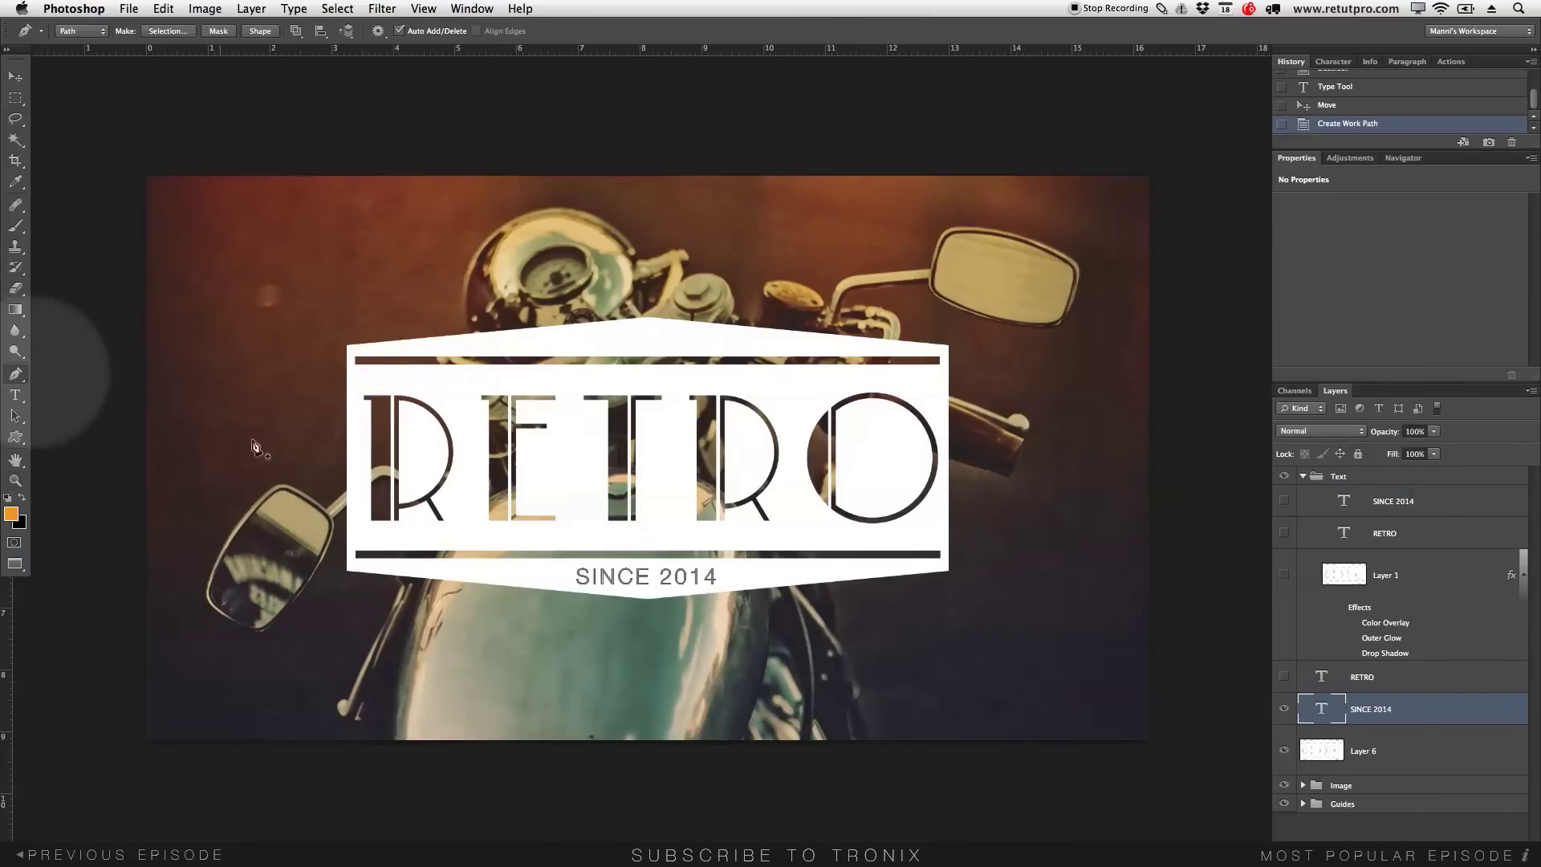
right_click(632, 579)
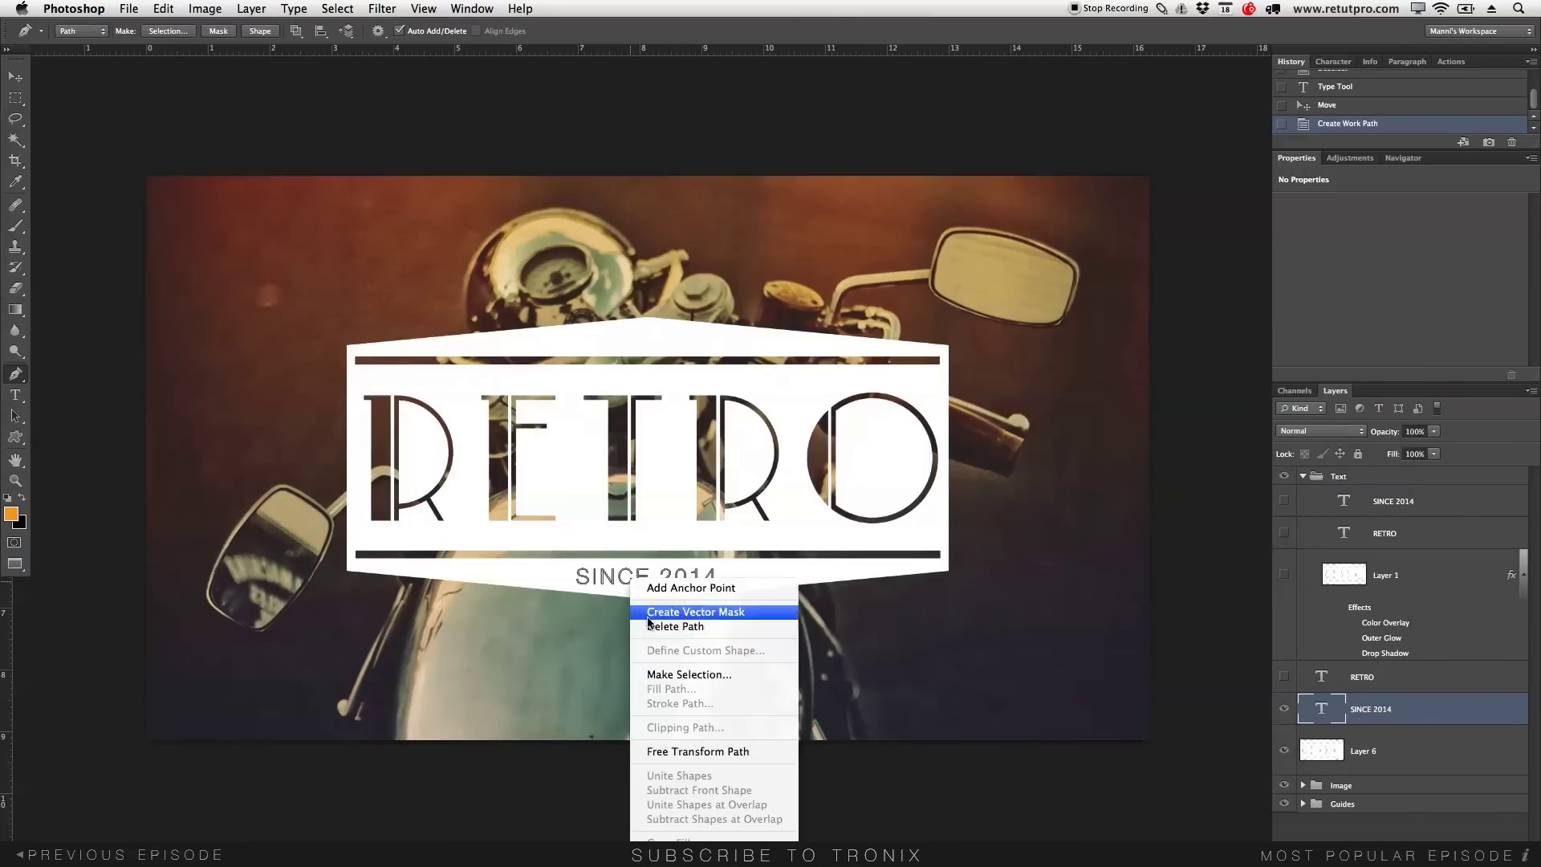
click(670, 674)
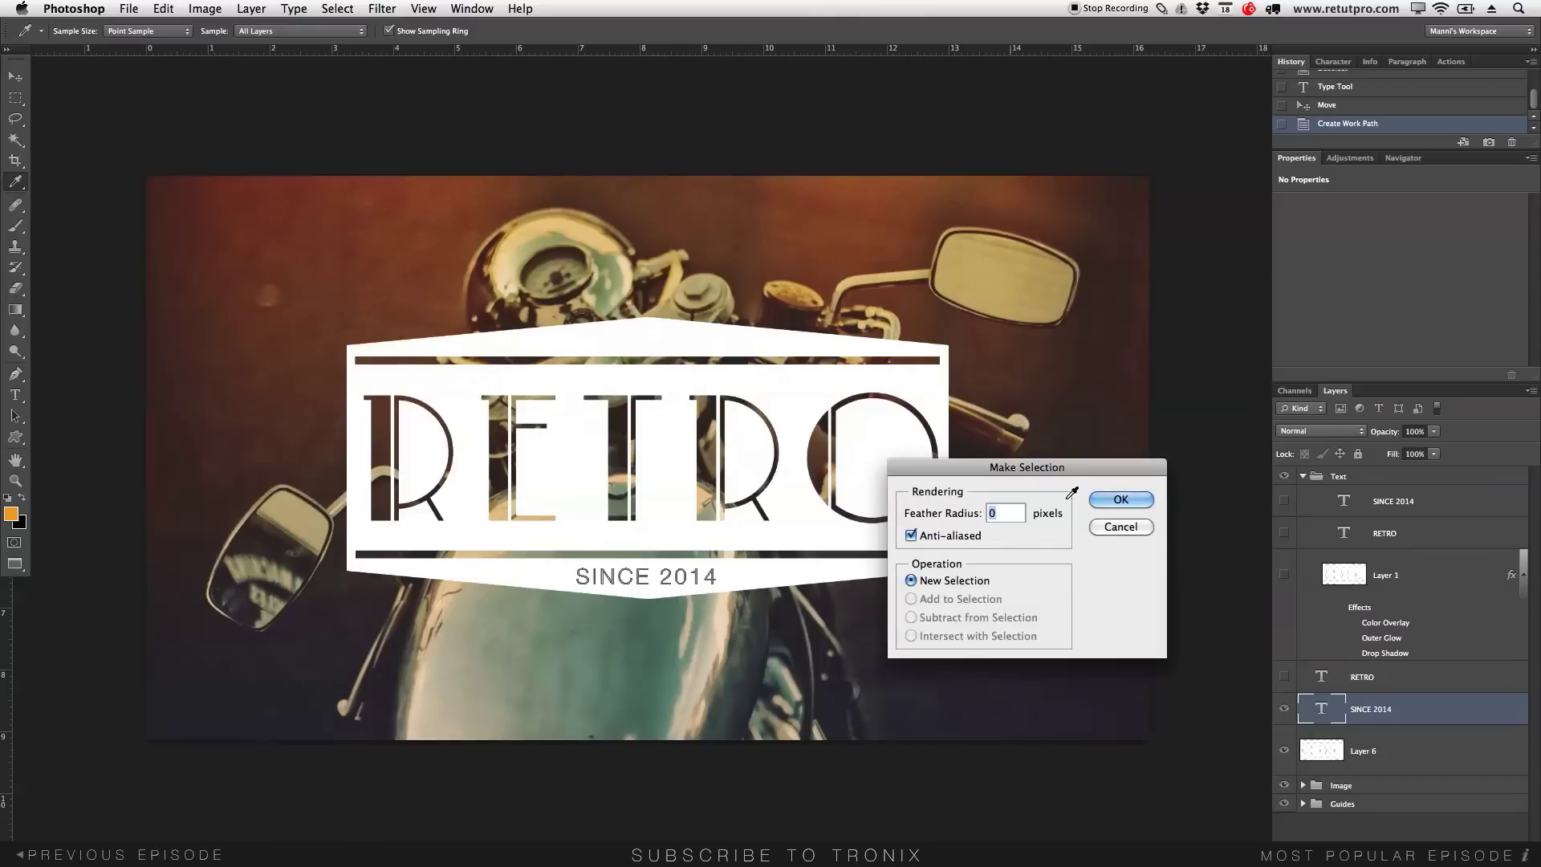
click(1114, 500)
- Hide the text layer and delete the lettering selection from Layer 6, then deselect
click(1283, 708)
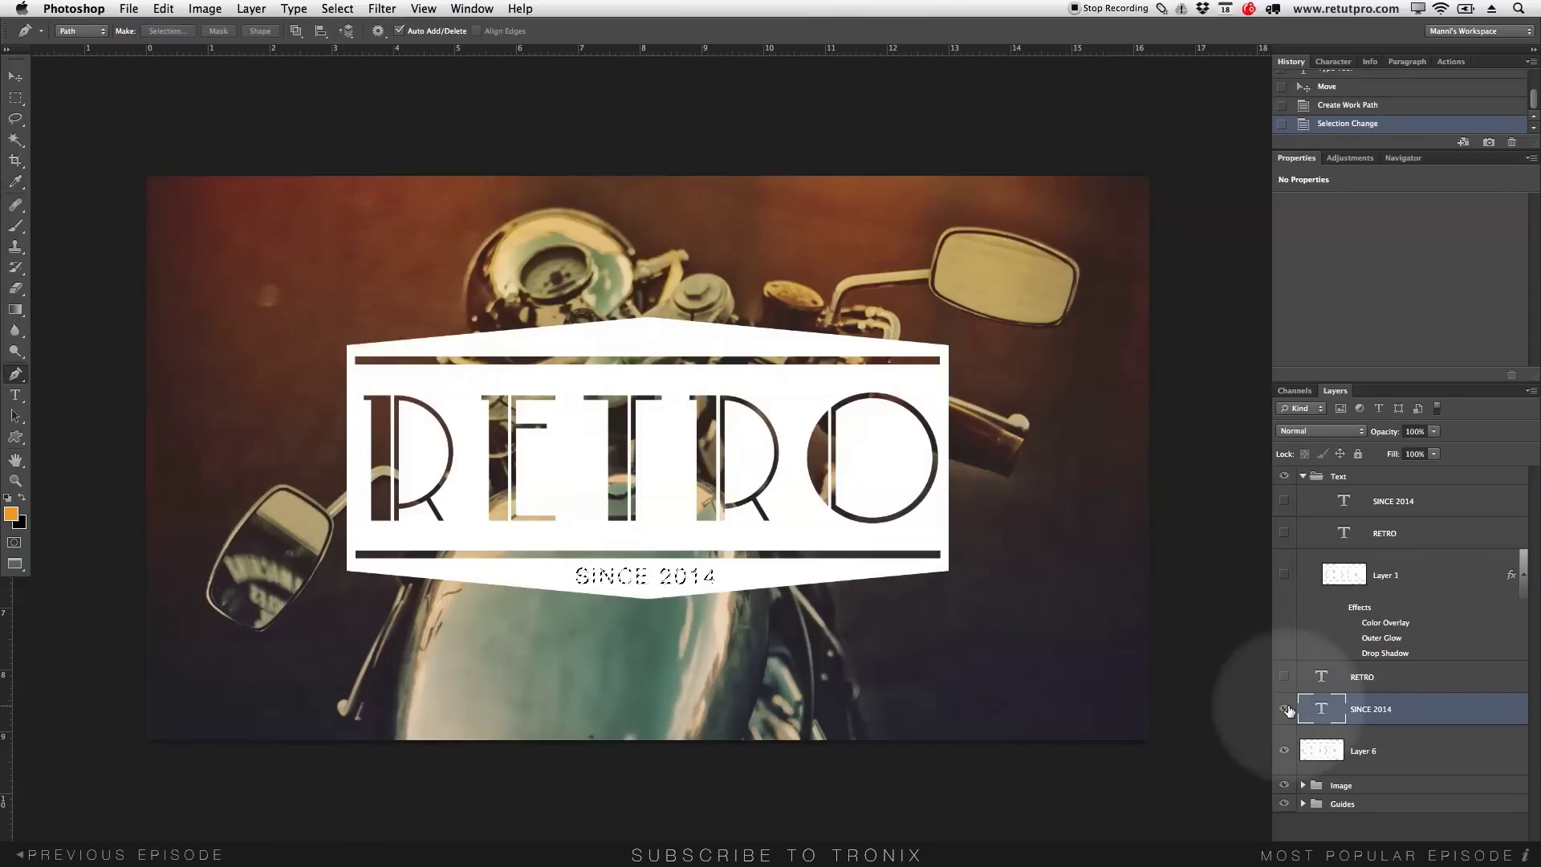
click(1332, 752)
key(Delete)
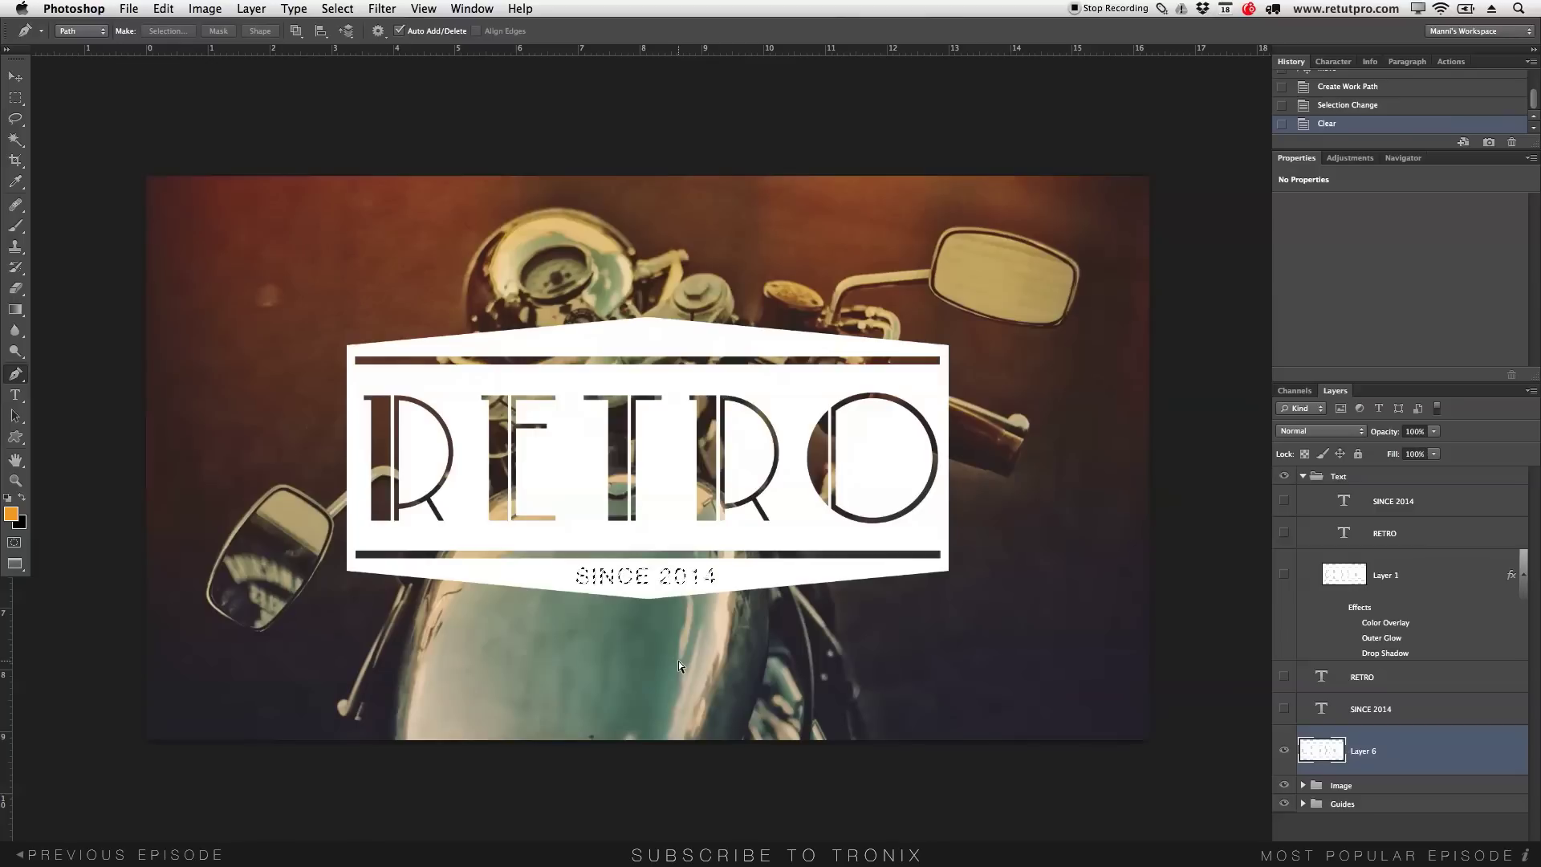
key(super+d)
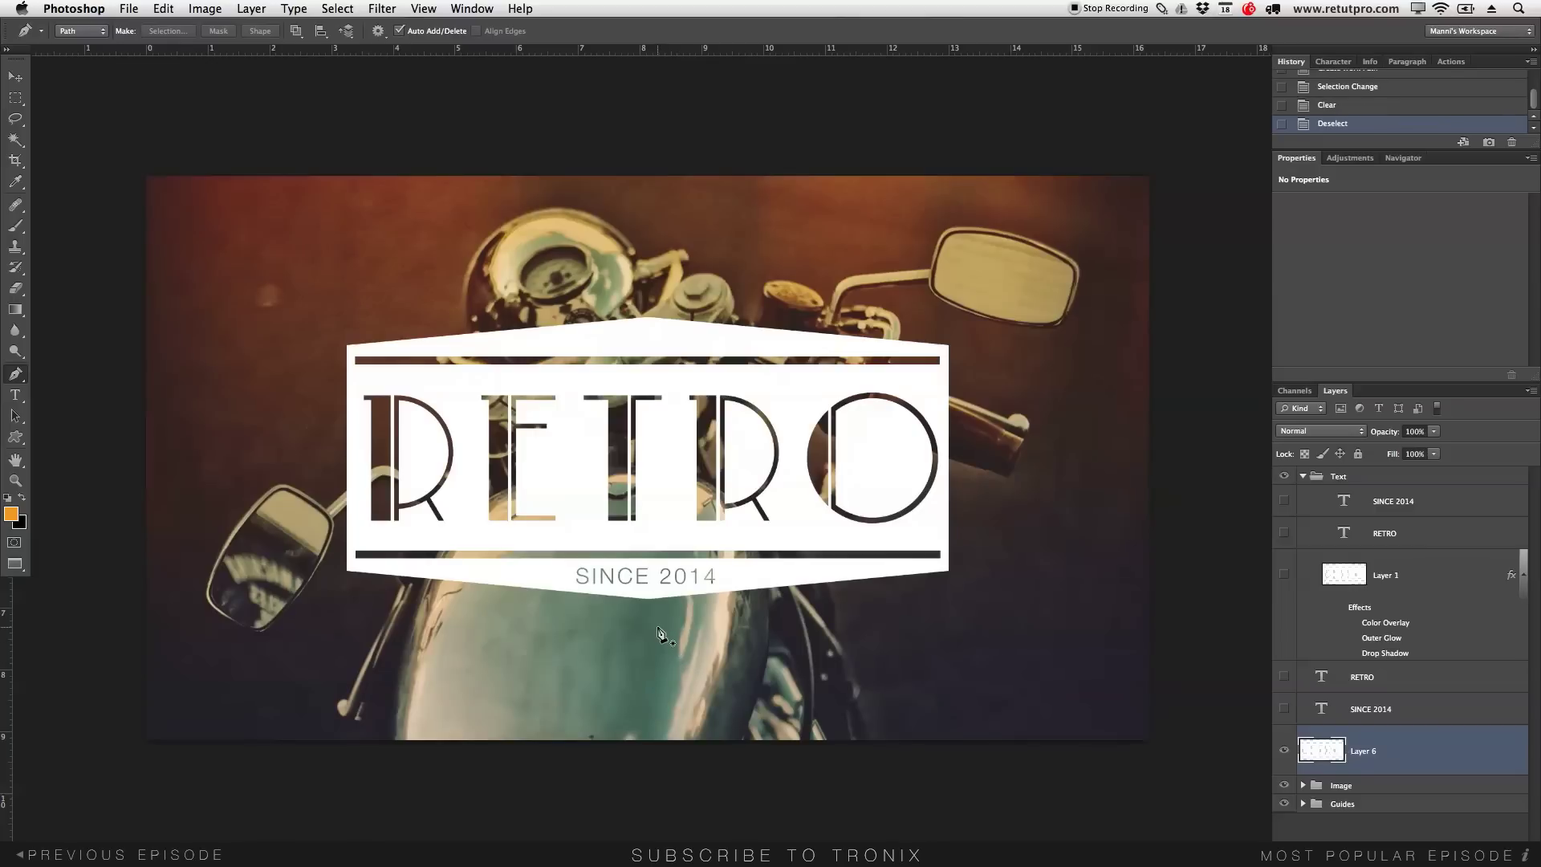
key(z)
mouse_move(652, 581)
mouse_down()
mouse_move(684, 603)
mouse_move(653, 571)
mouse_move(628, 589)
mouse_up()
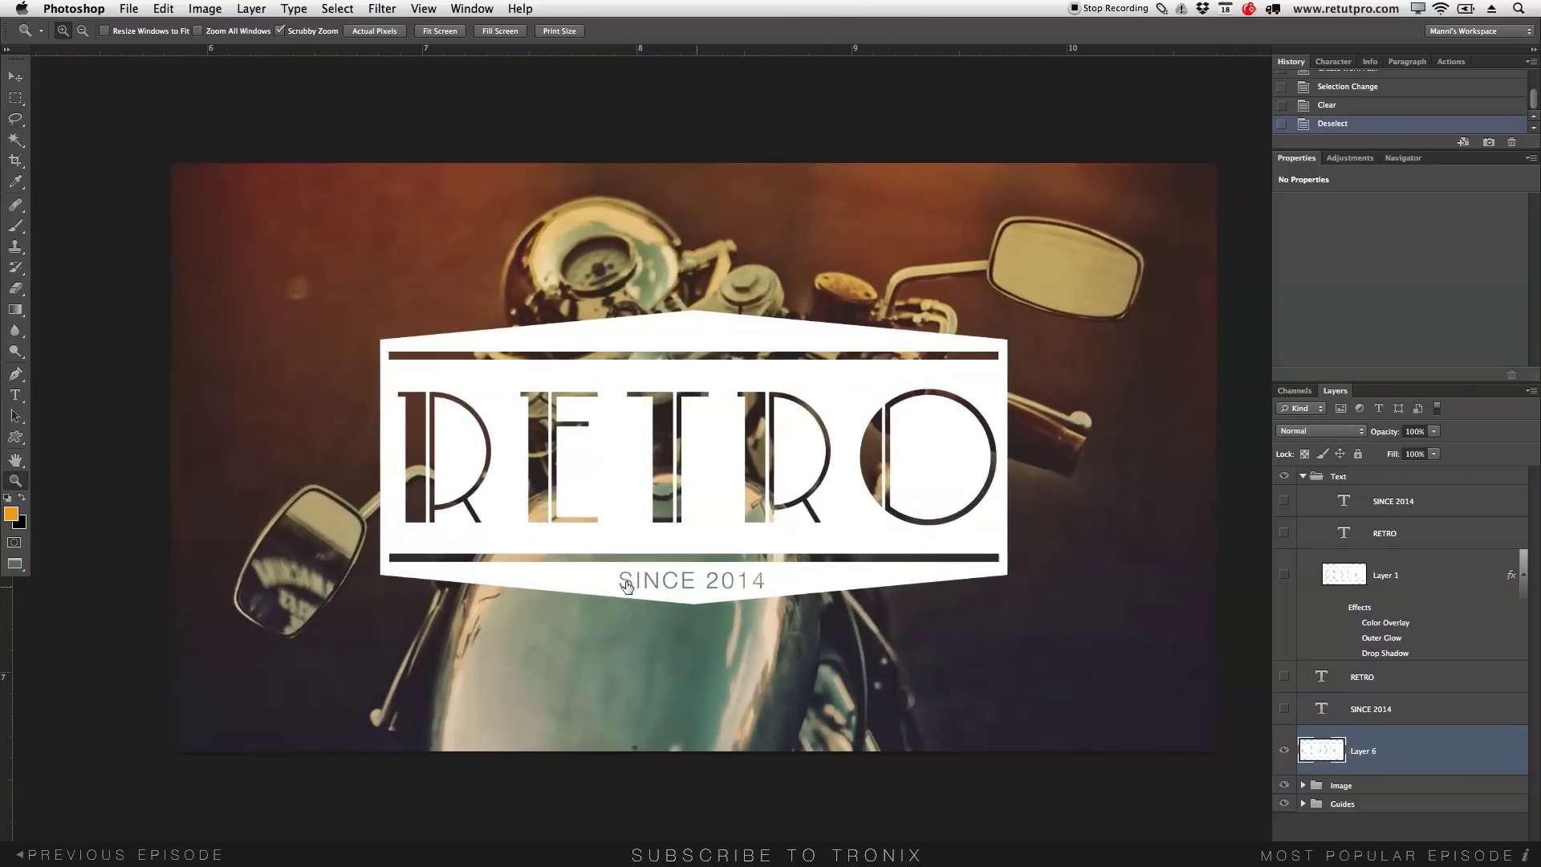
- Rename the white banner layer 'Layer 6' to 'Shape' in the Layers panel
click(1419, 506)
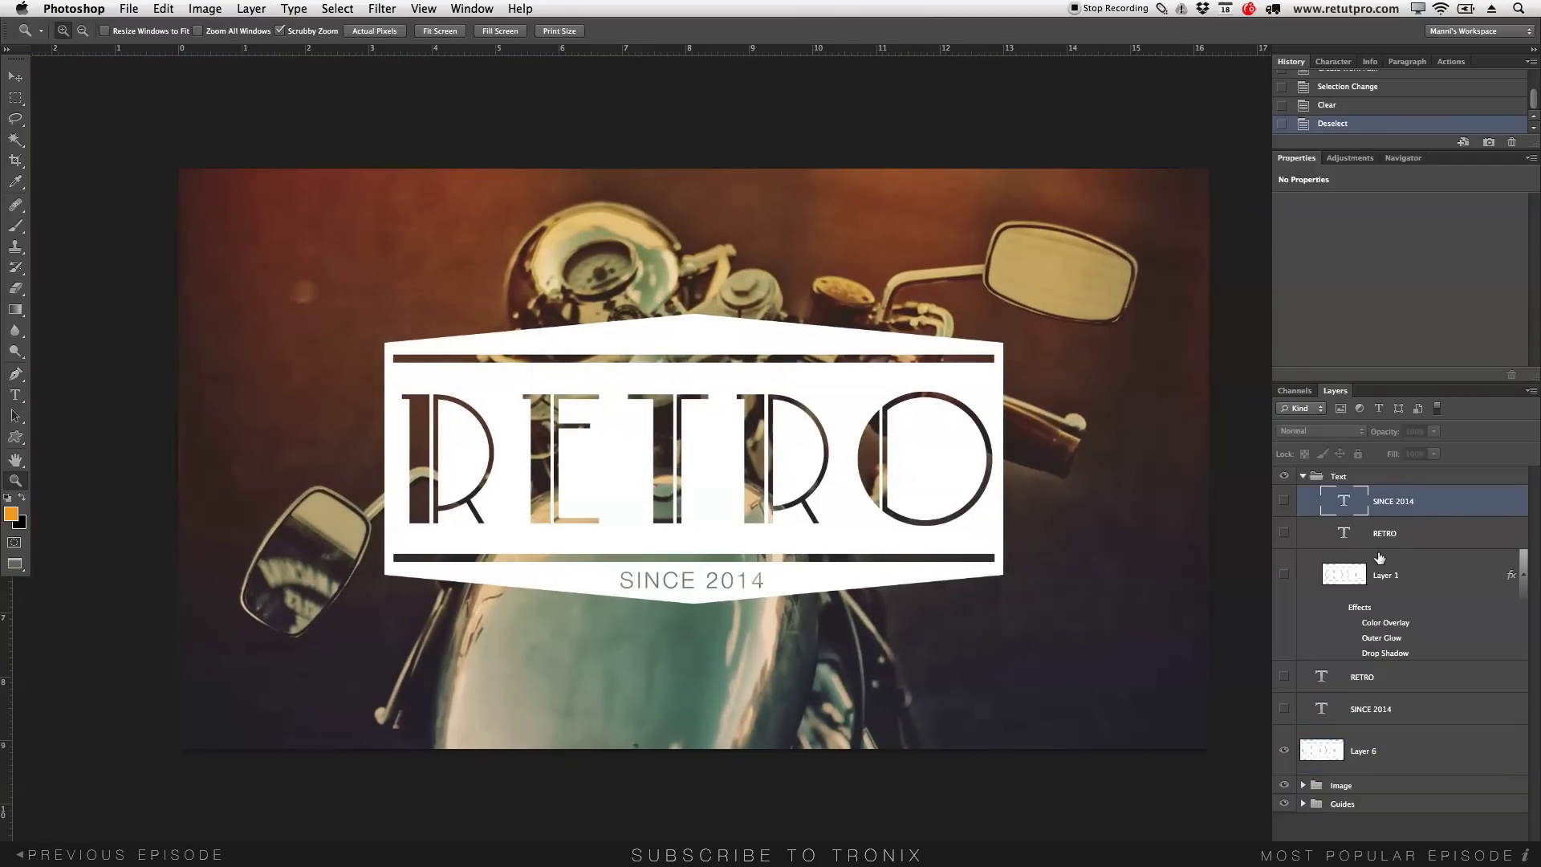
click(1322, 502)
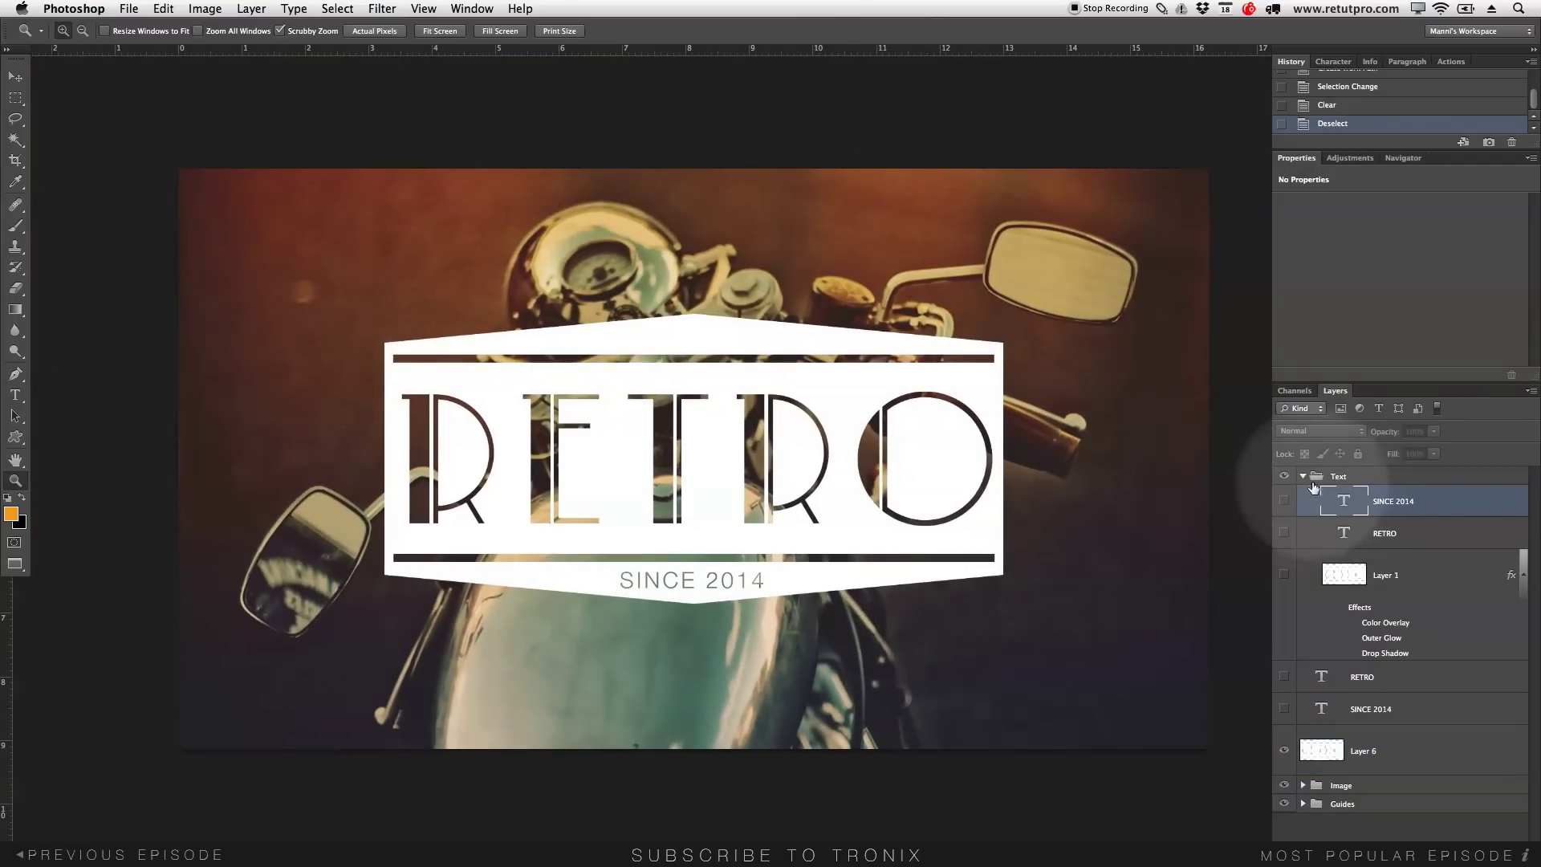
click(1398, 747)
double_click(1377, 749)
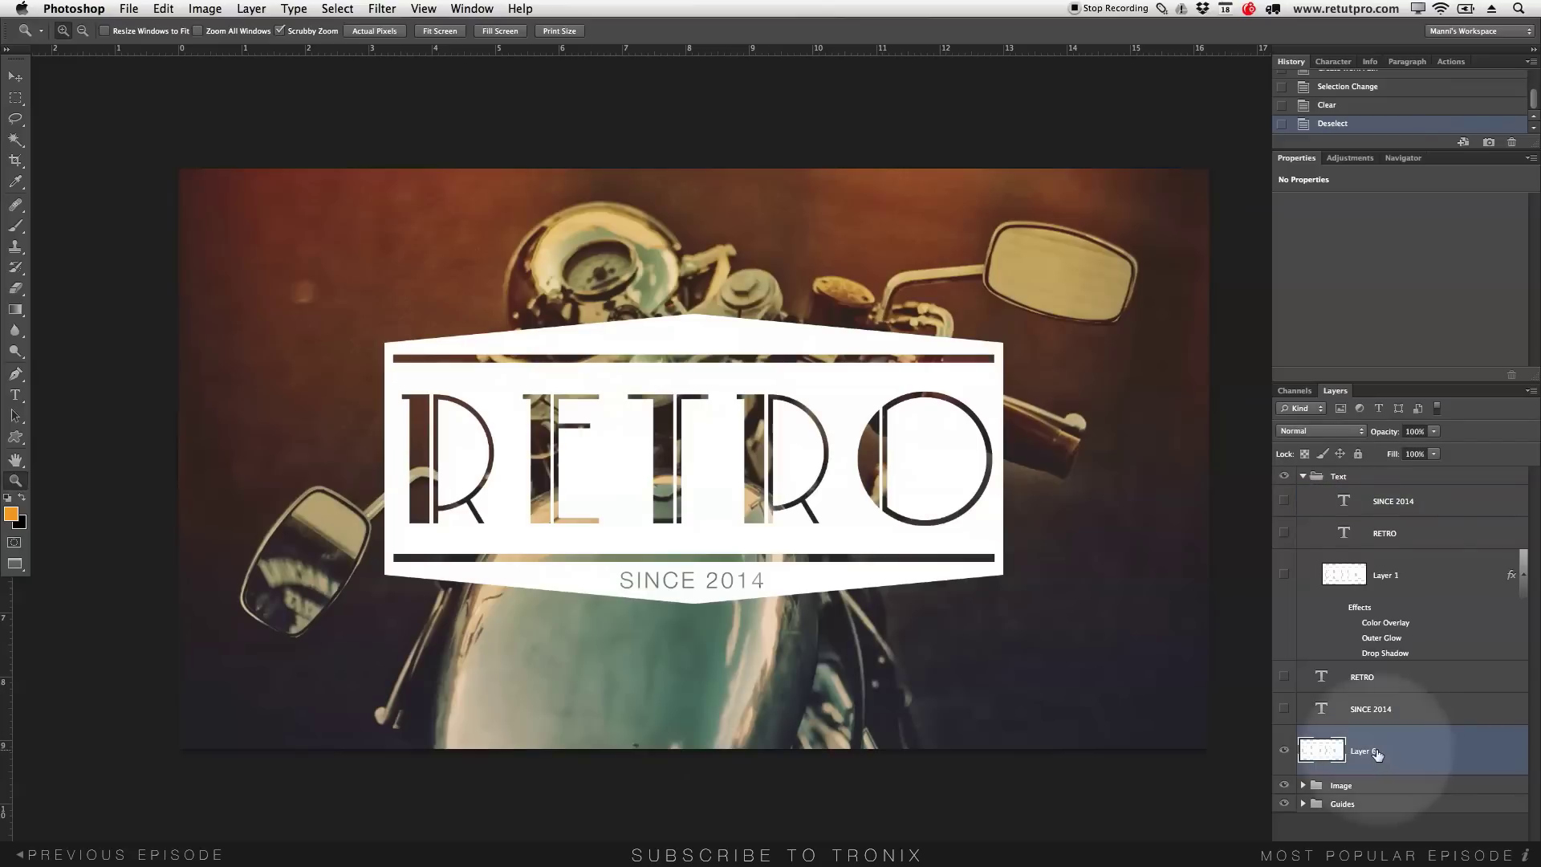
key(BackSpace)
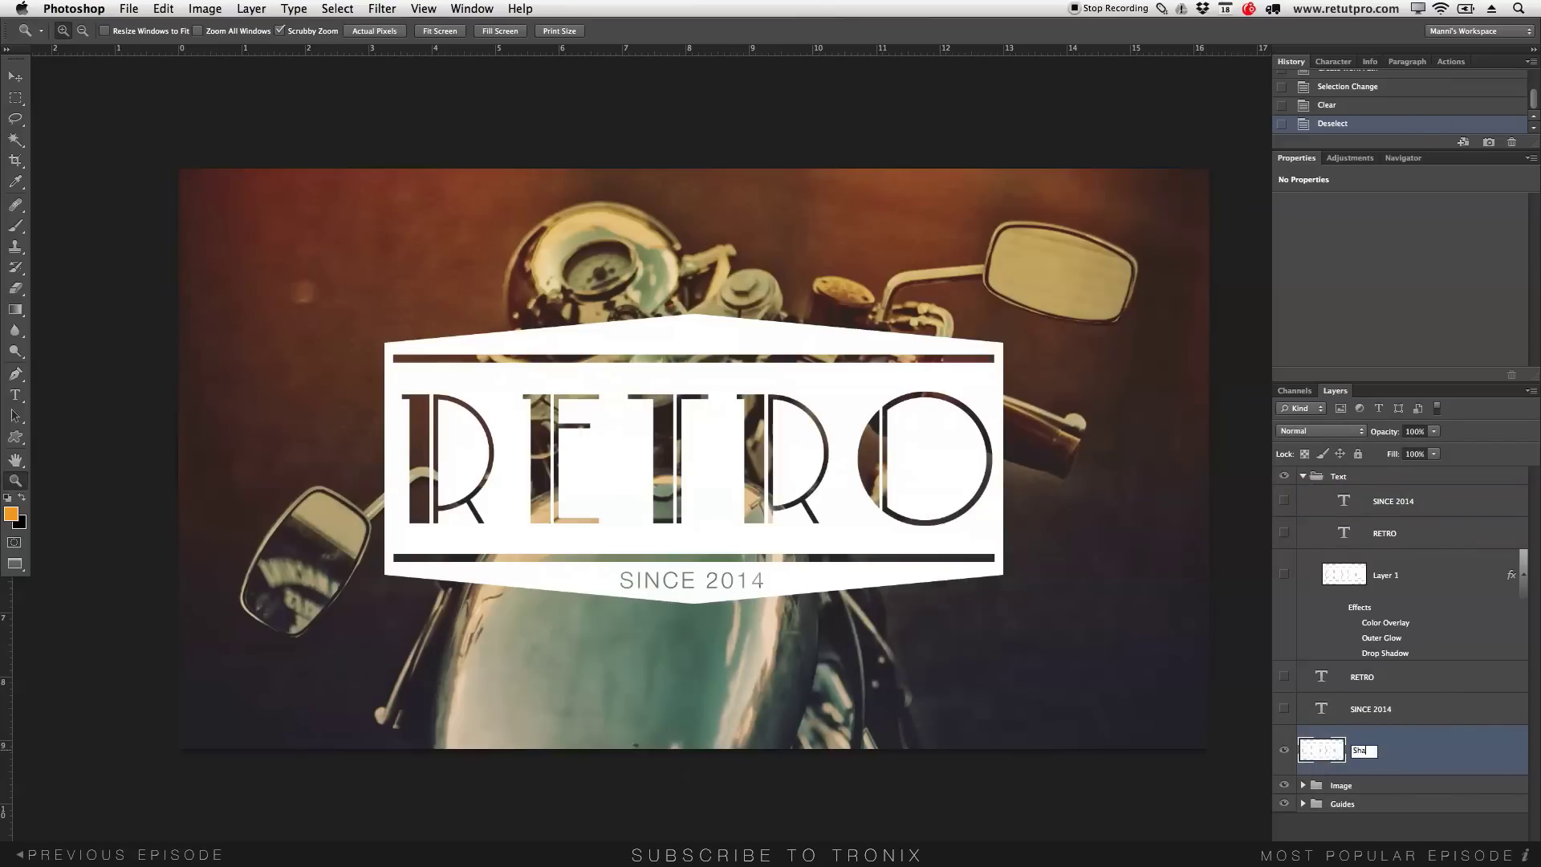
text(Shape)
key(Return)
- Set the Shape banner layer's opacity to 81%, briefly toggling Layer 1's visibility to compare
drag(1381, 437, 1378, 436)
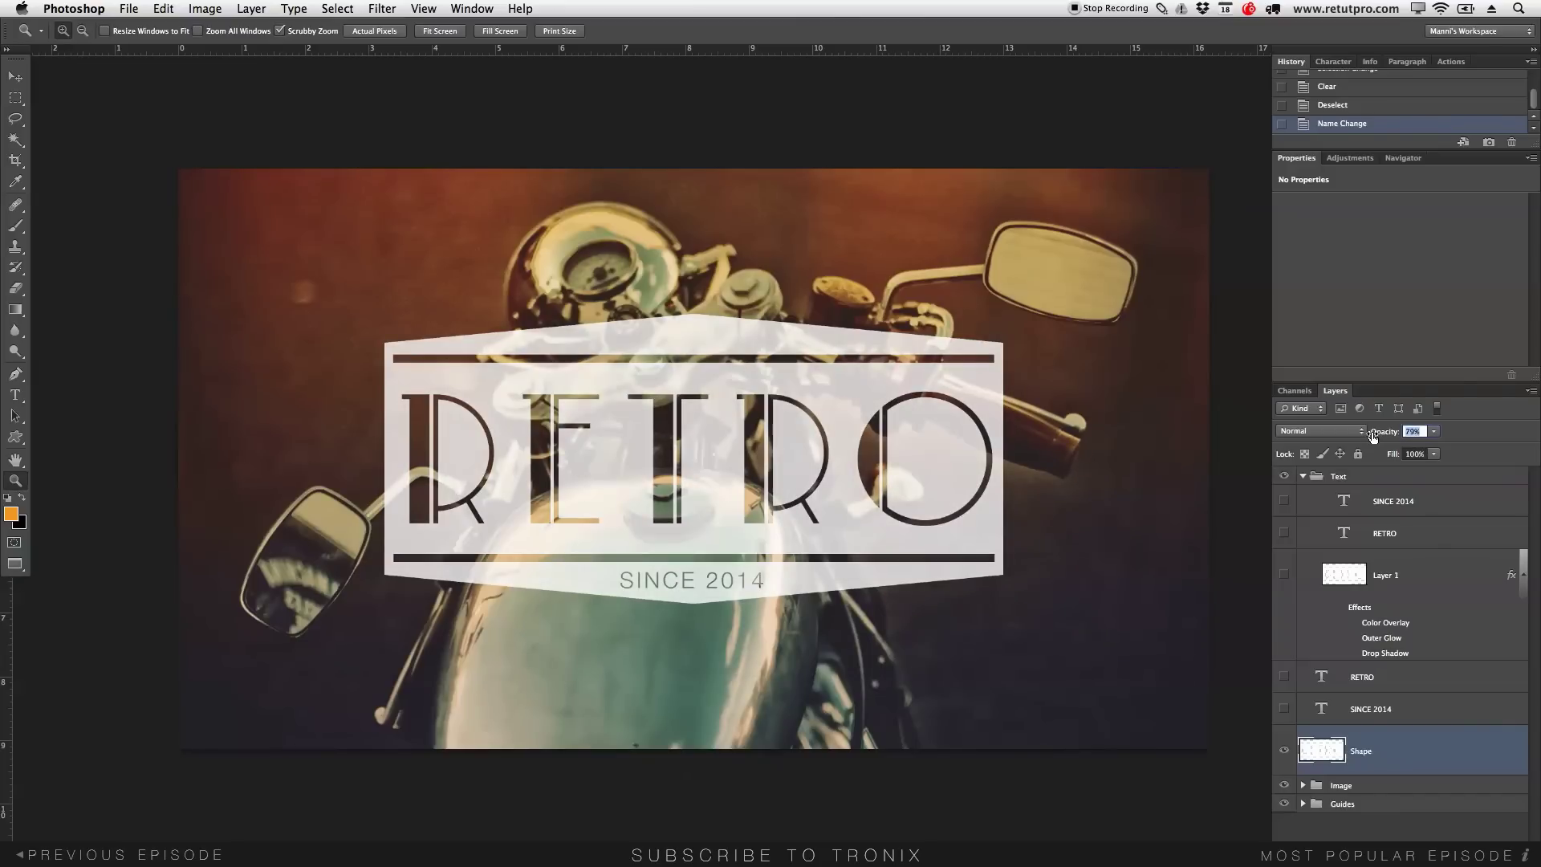
click(1396, 592)
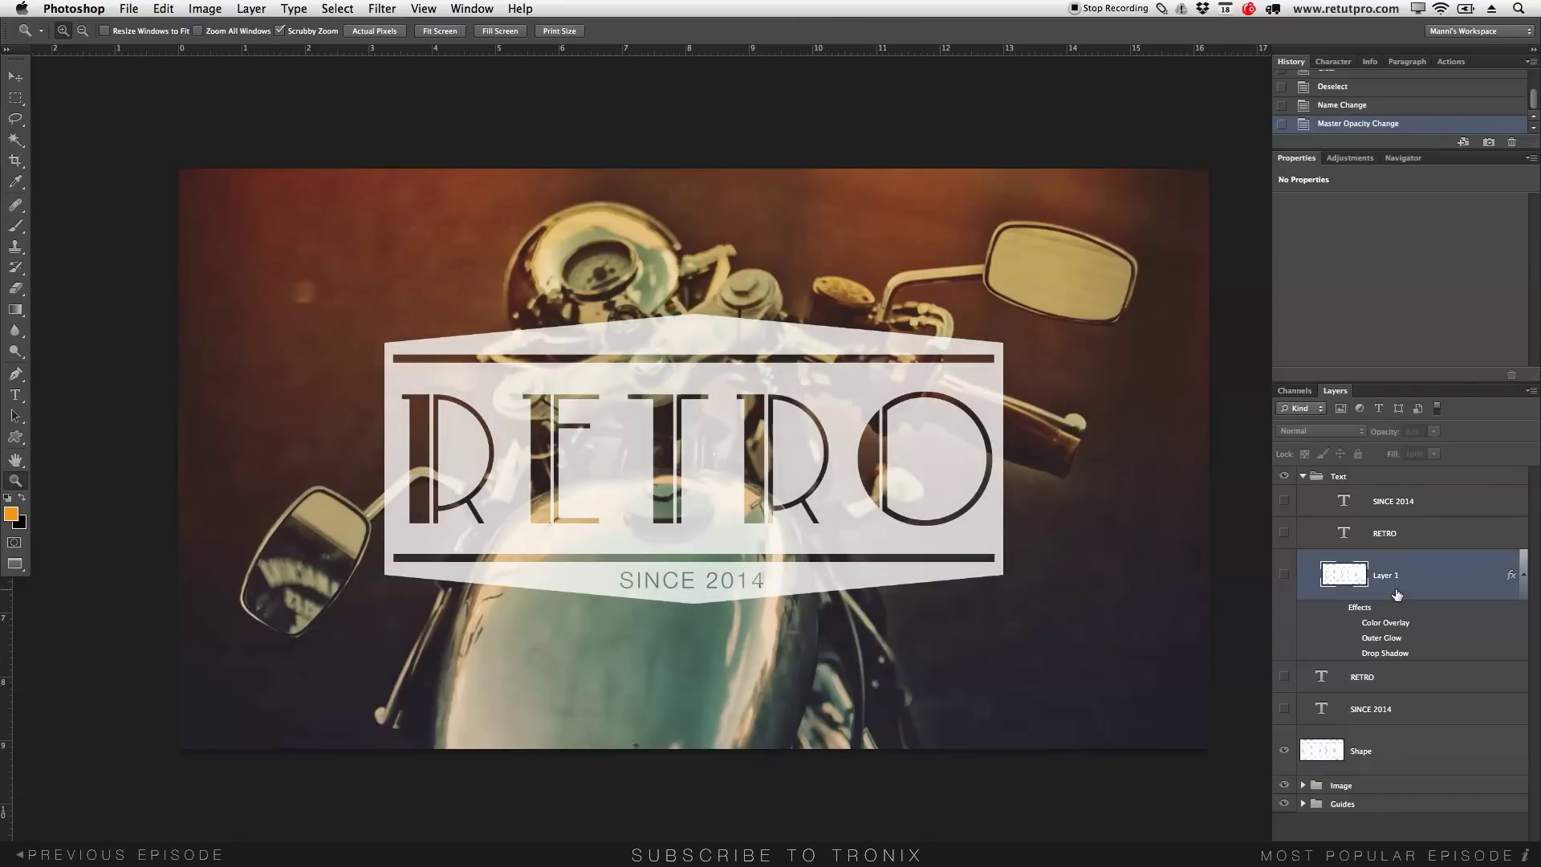
click(1283, 574)
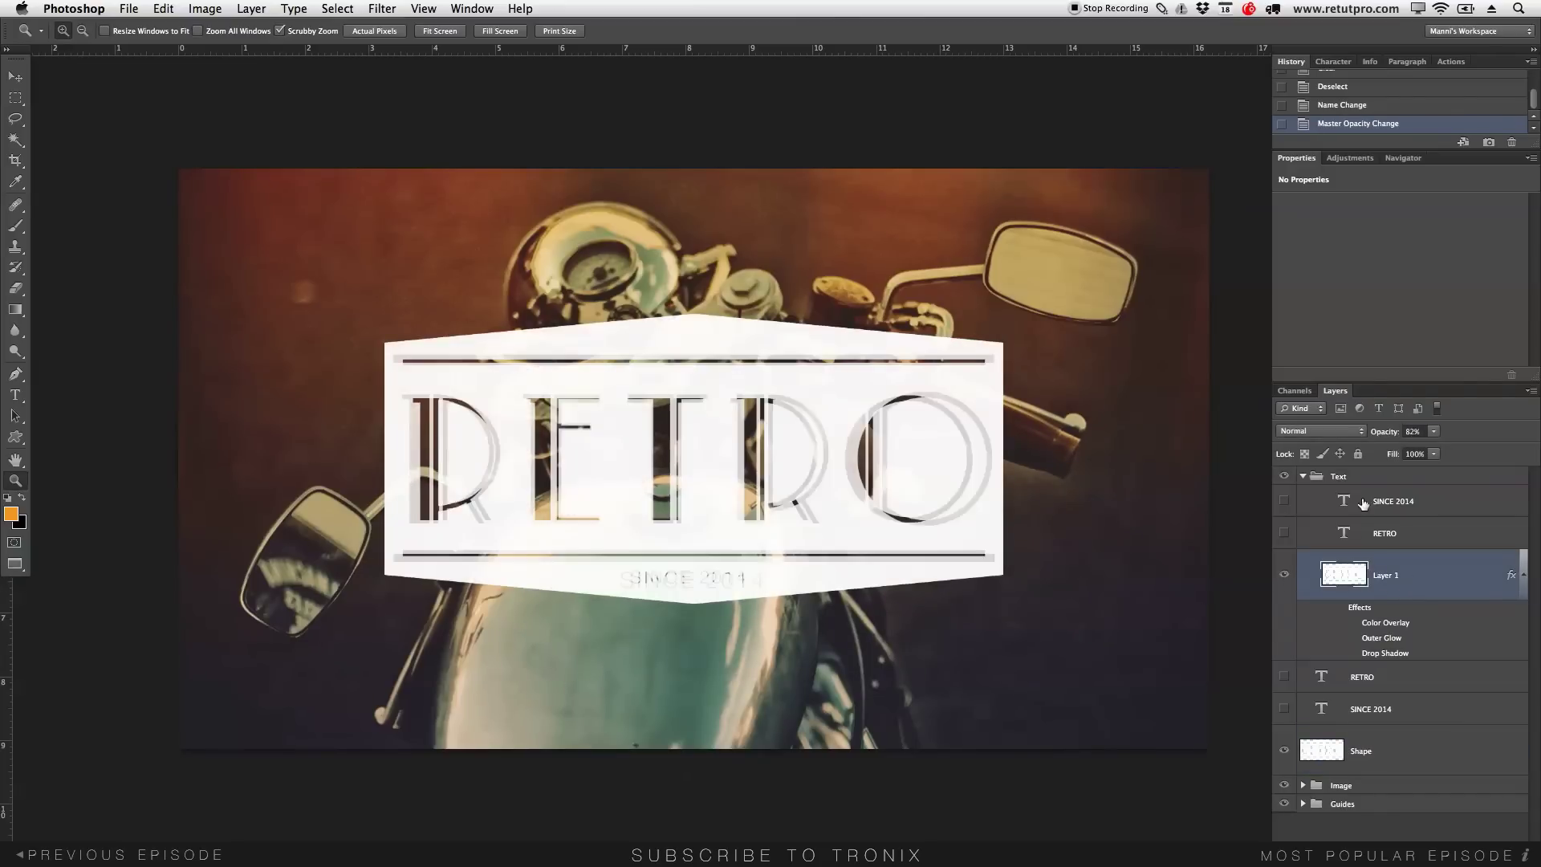
click(1282, 586)
click(1410, 758)
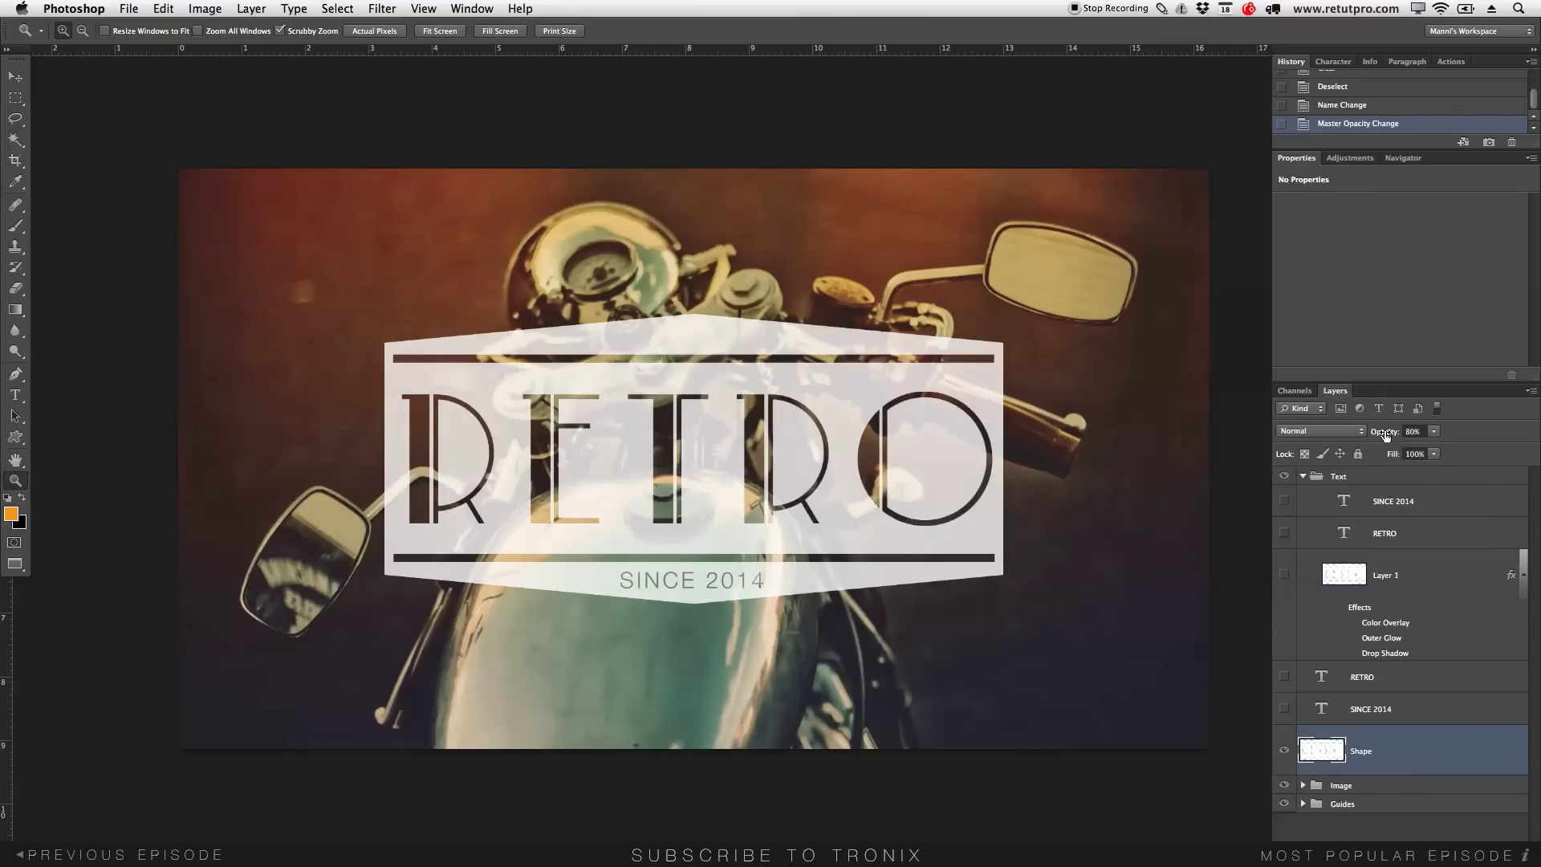
drag(1386, 437, 1391, 437)
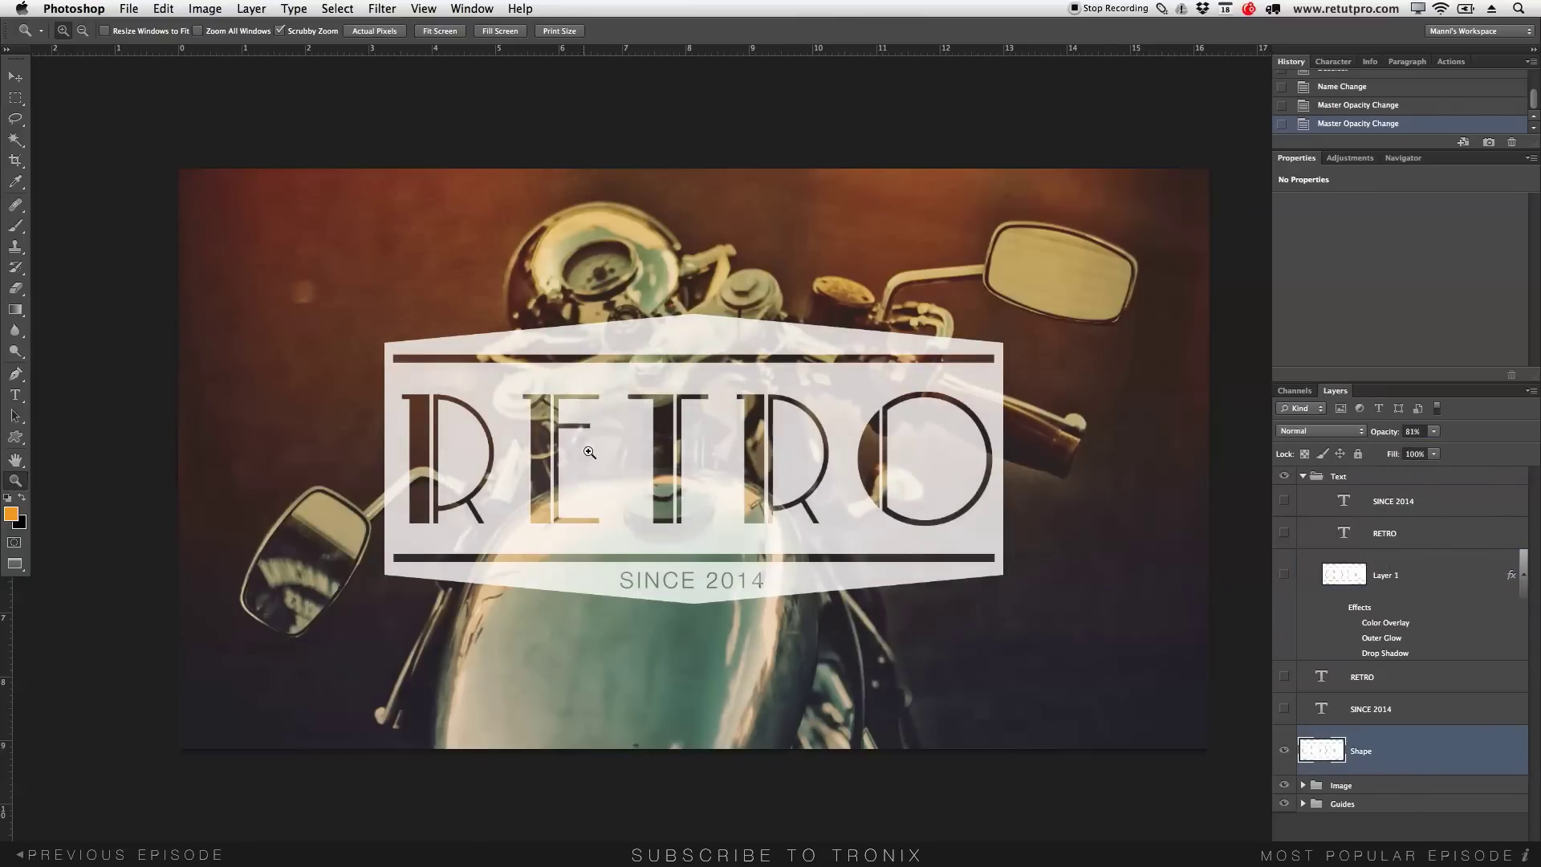
drag(722, 518, 771, 502)
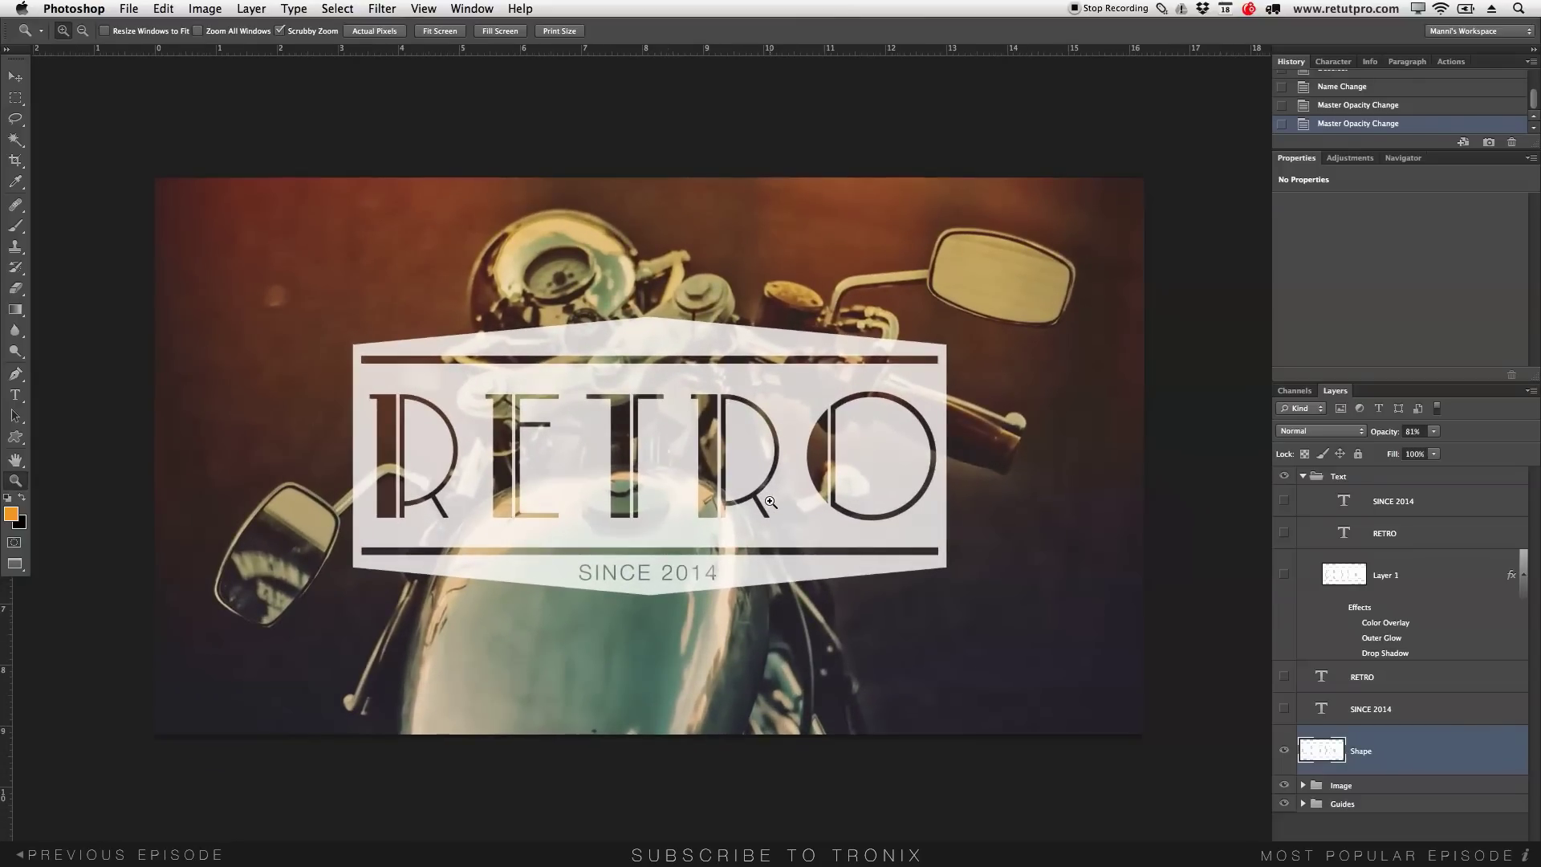